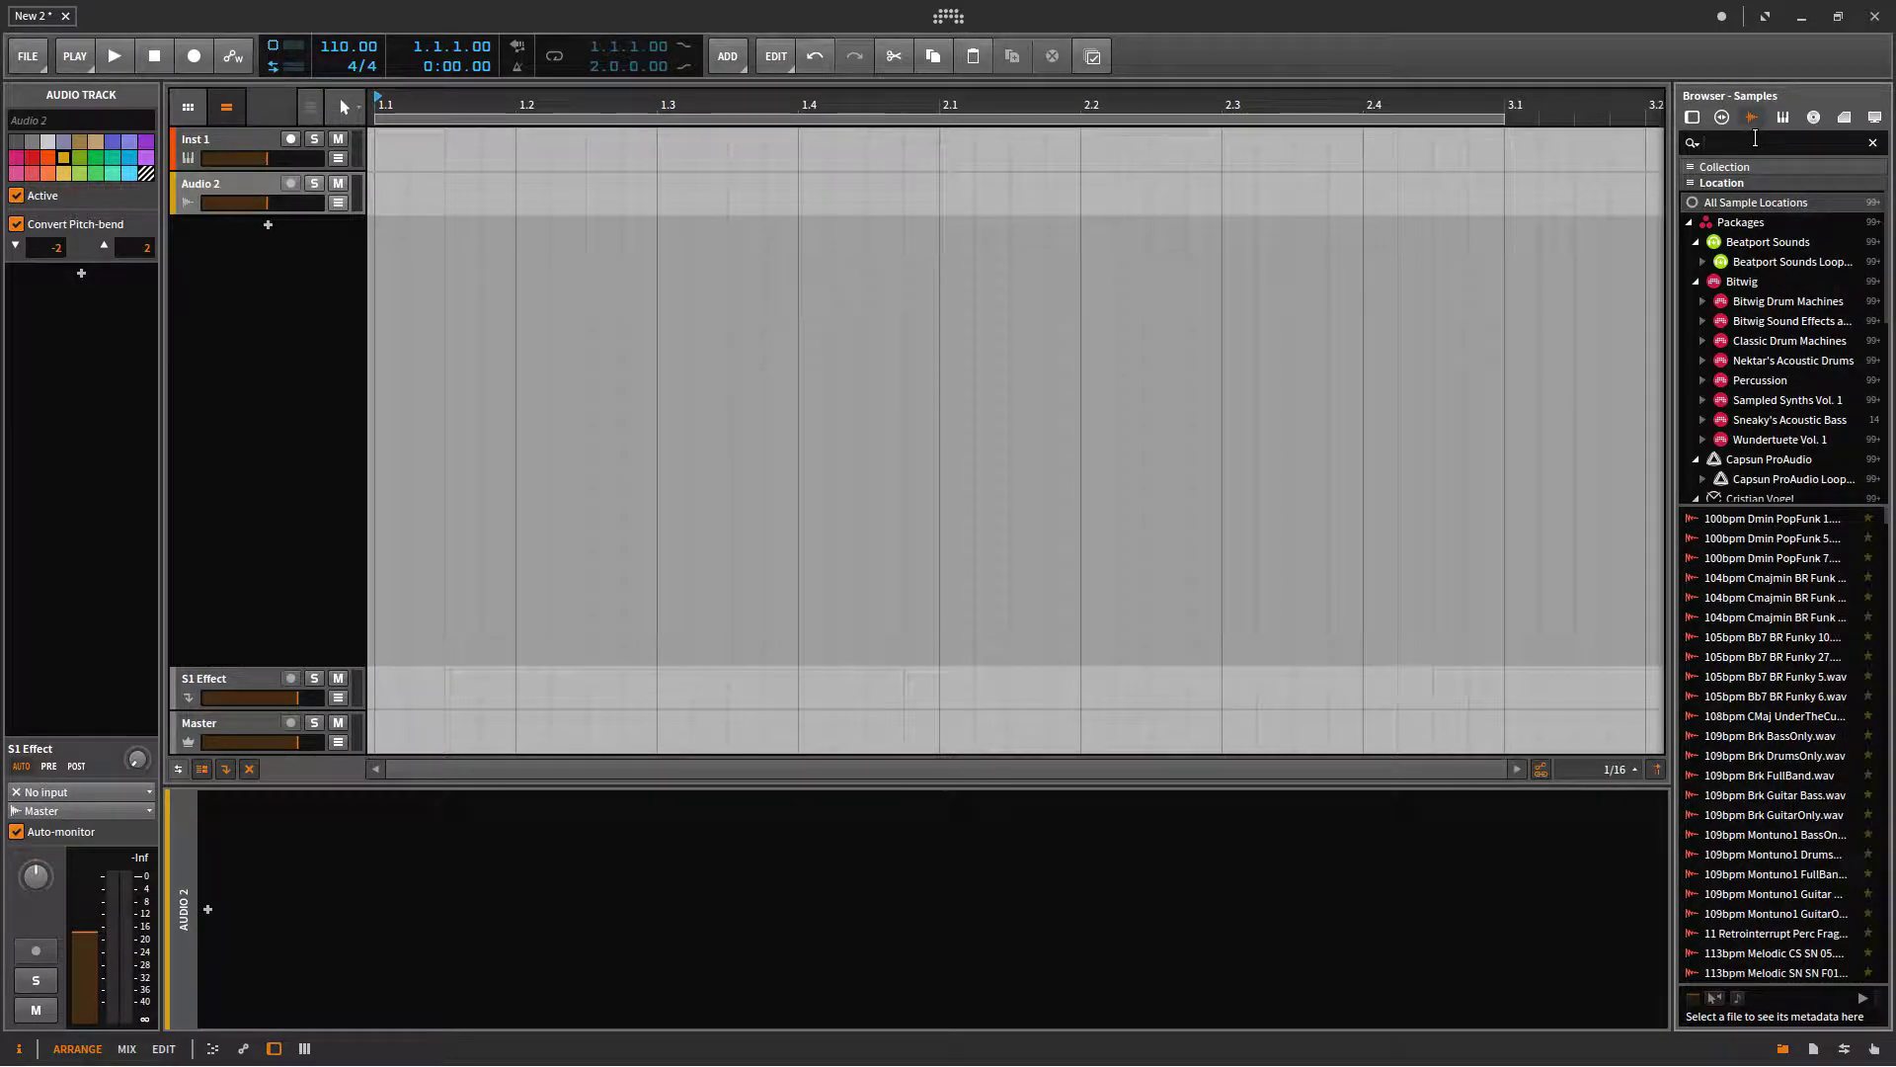
- Search the samples for "kick", audition several loops, and place CPA DL Drums 06 140bpm Kick & Snare on a new track at 1.1
text(kick)
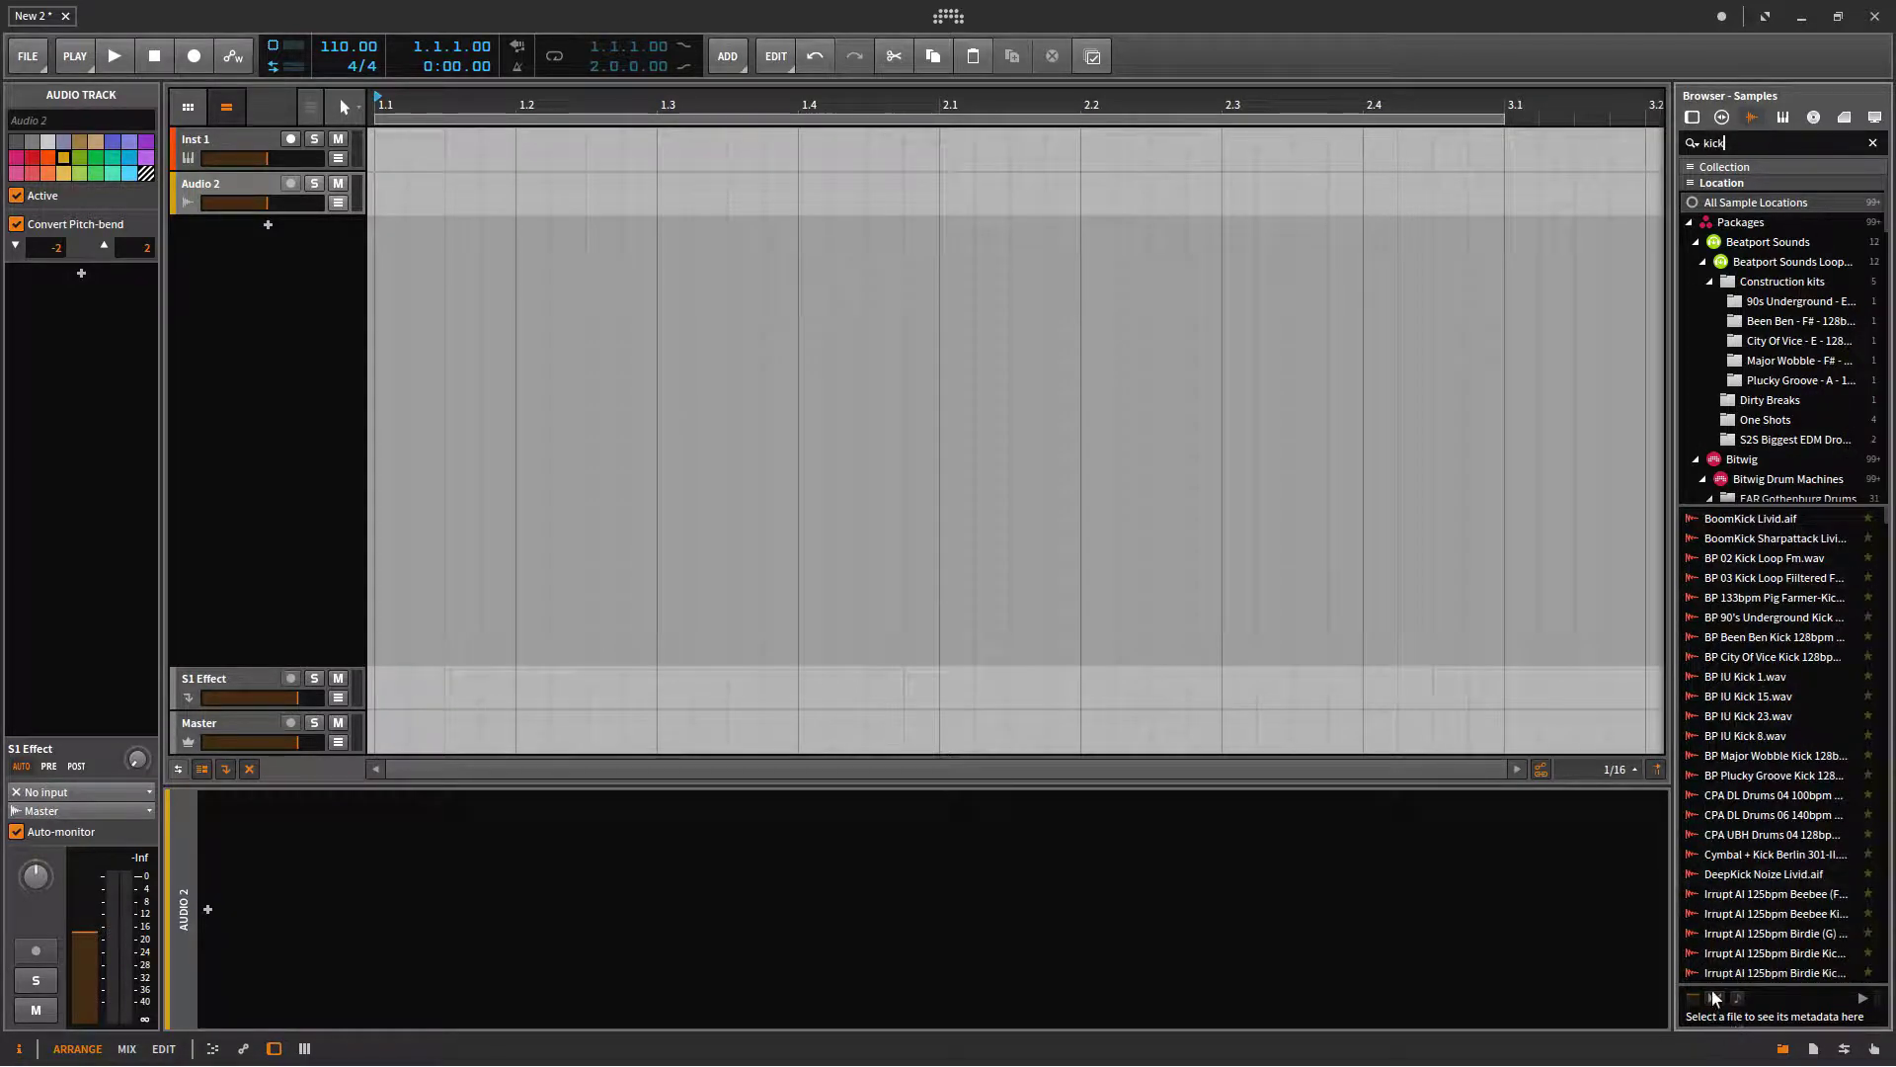
click(1778, 559)
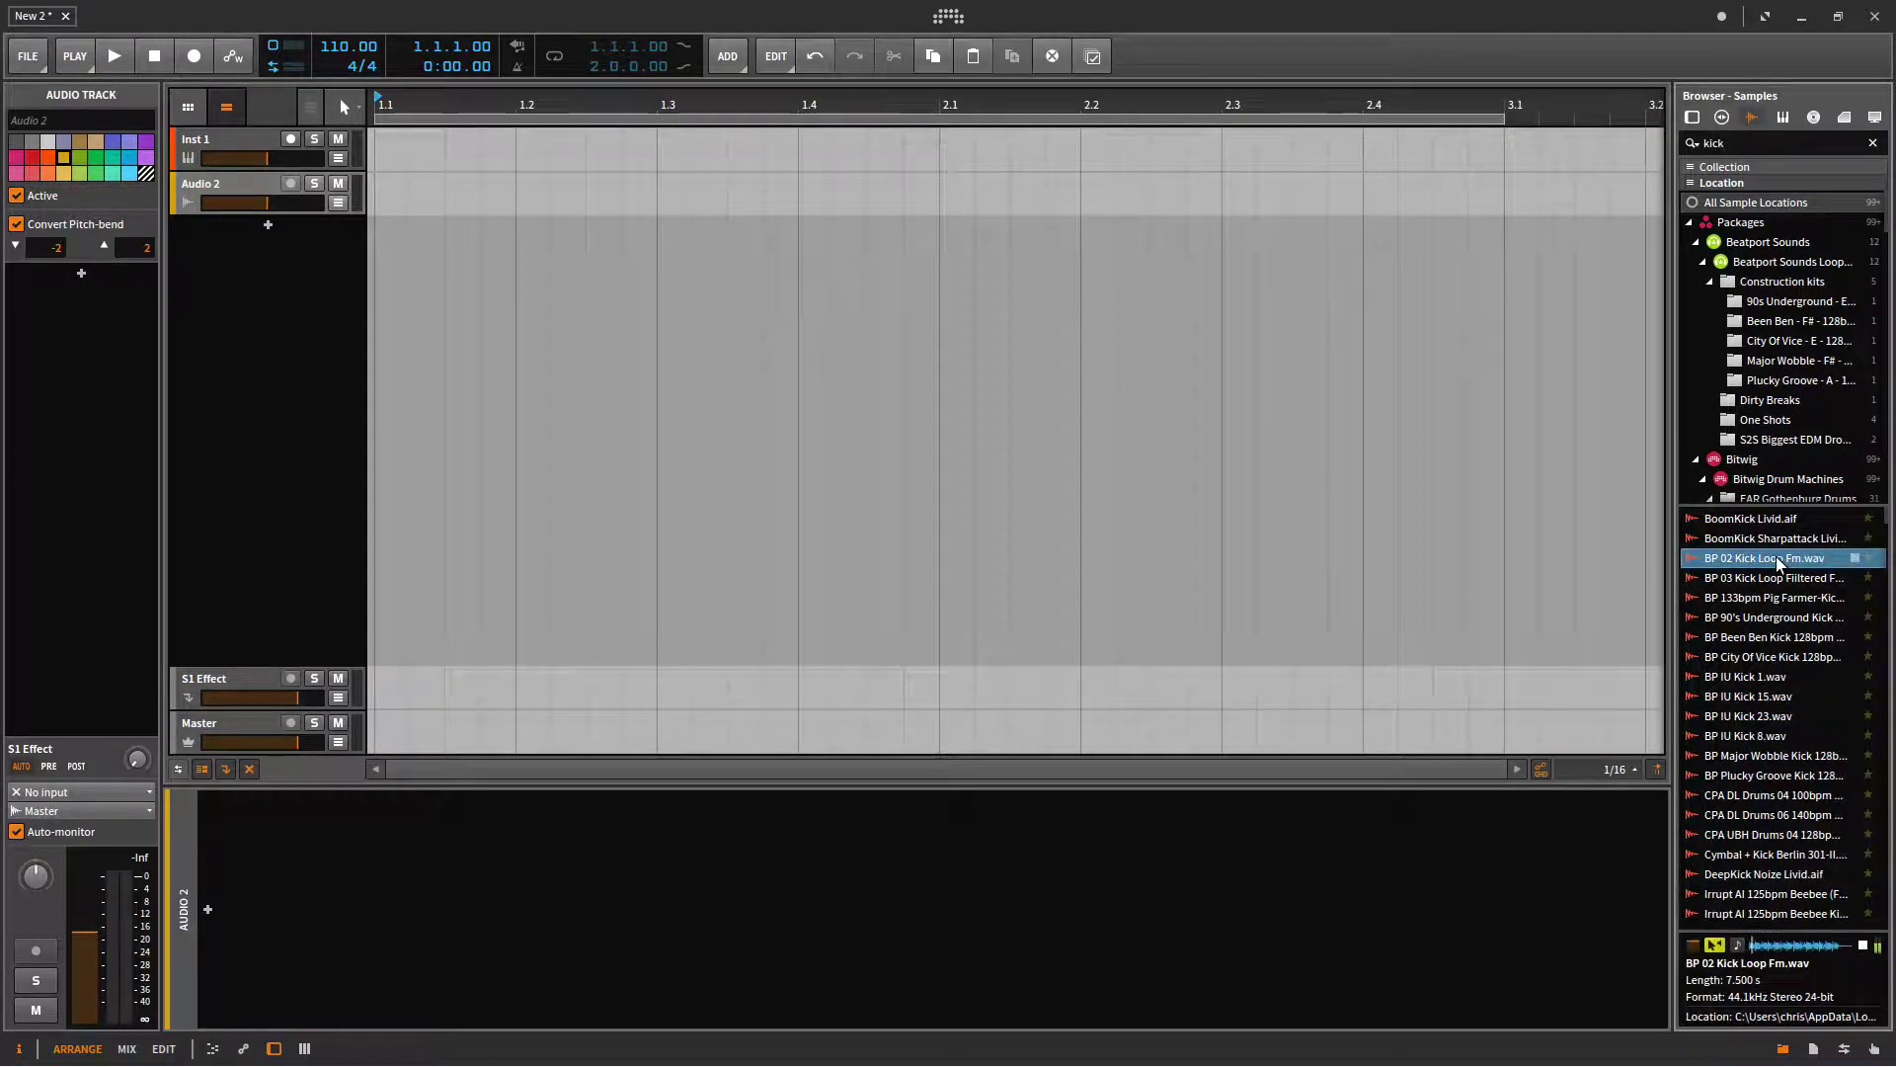
click(1773, 640)
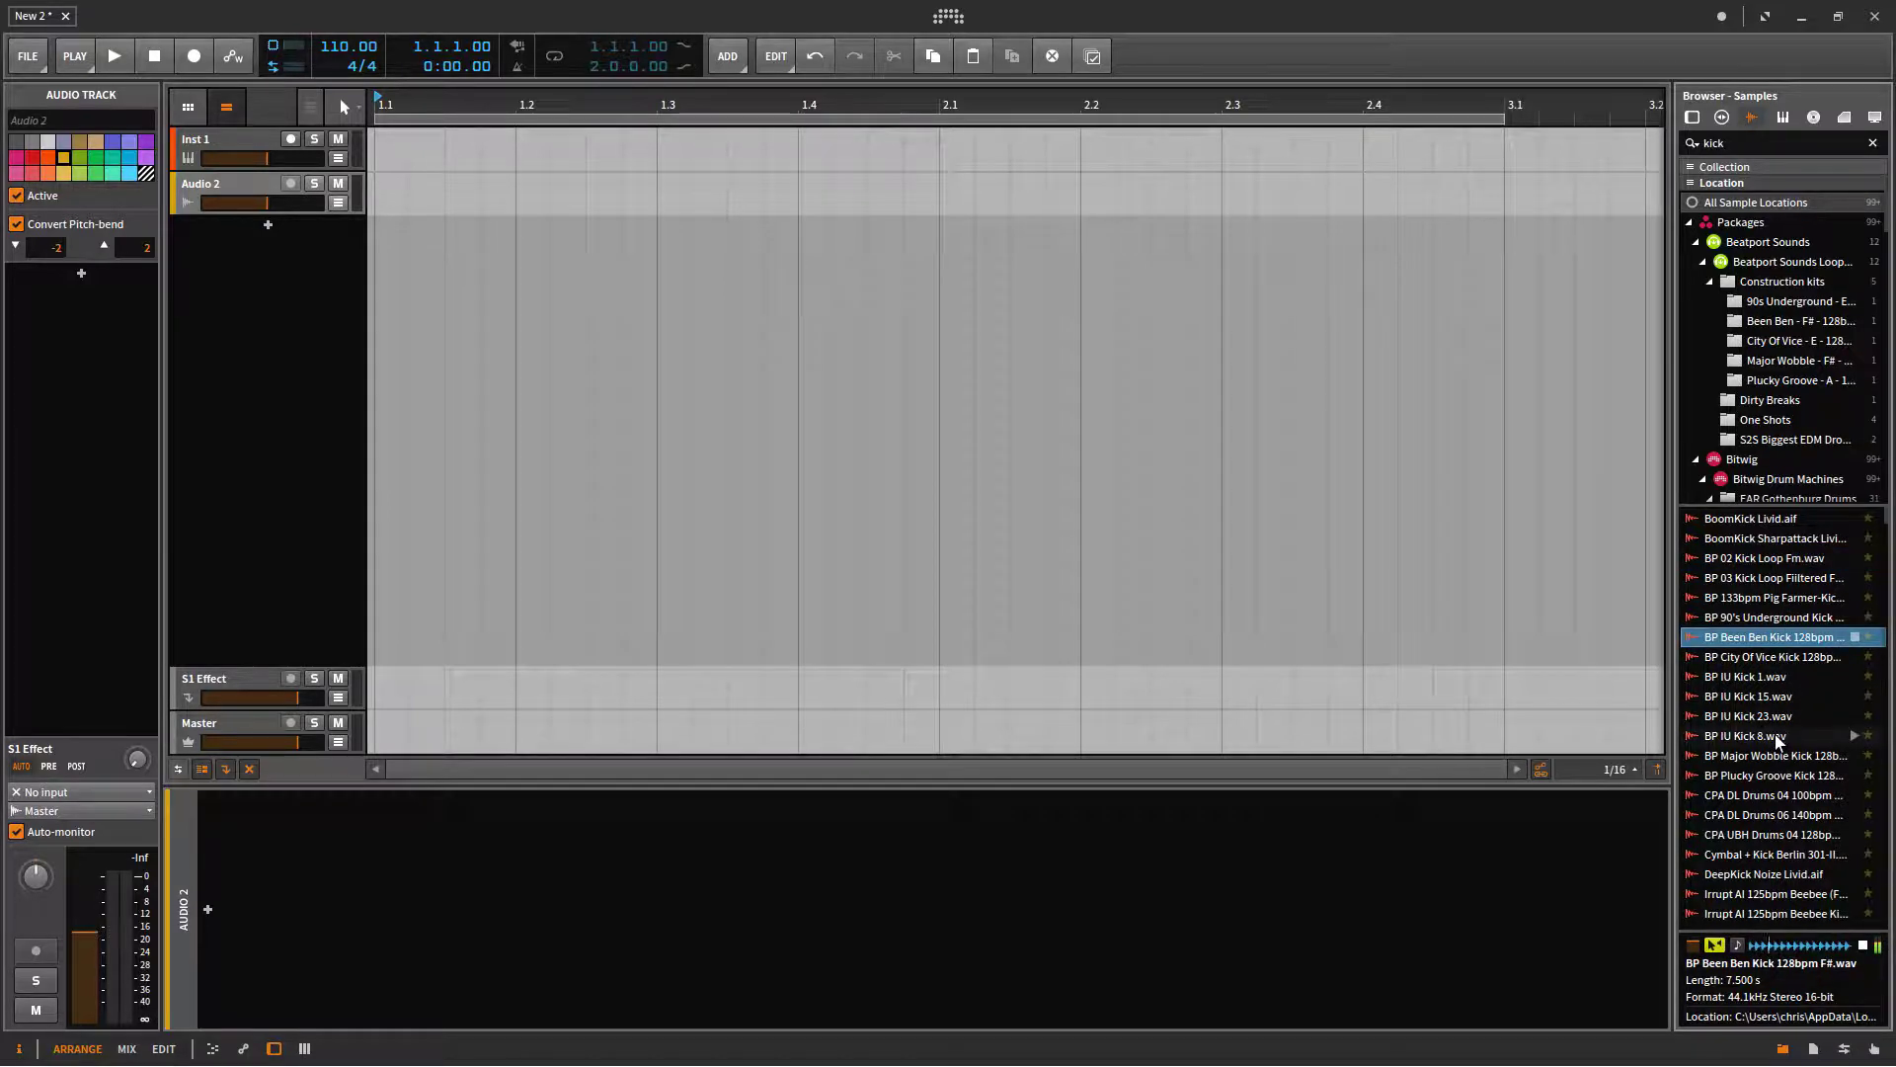
click(1793, 777)
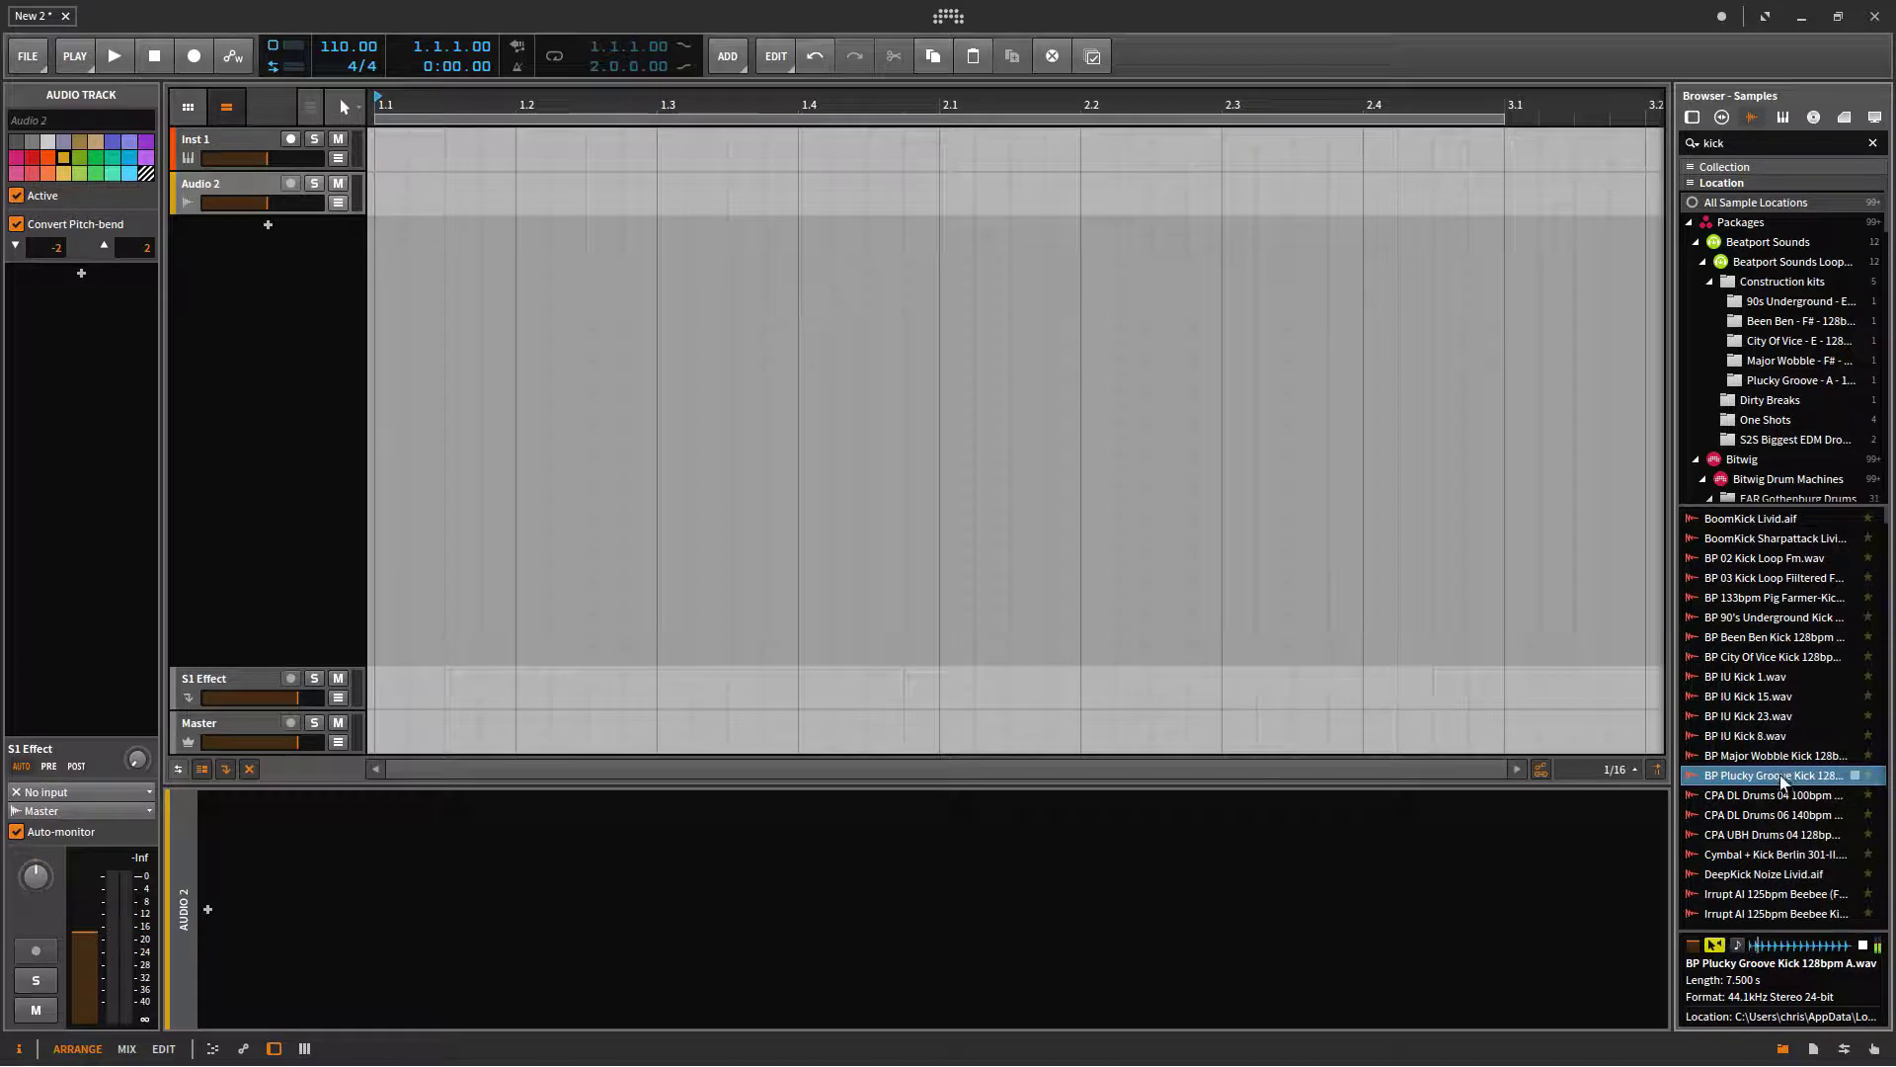
click(1790, 800)
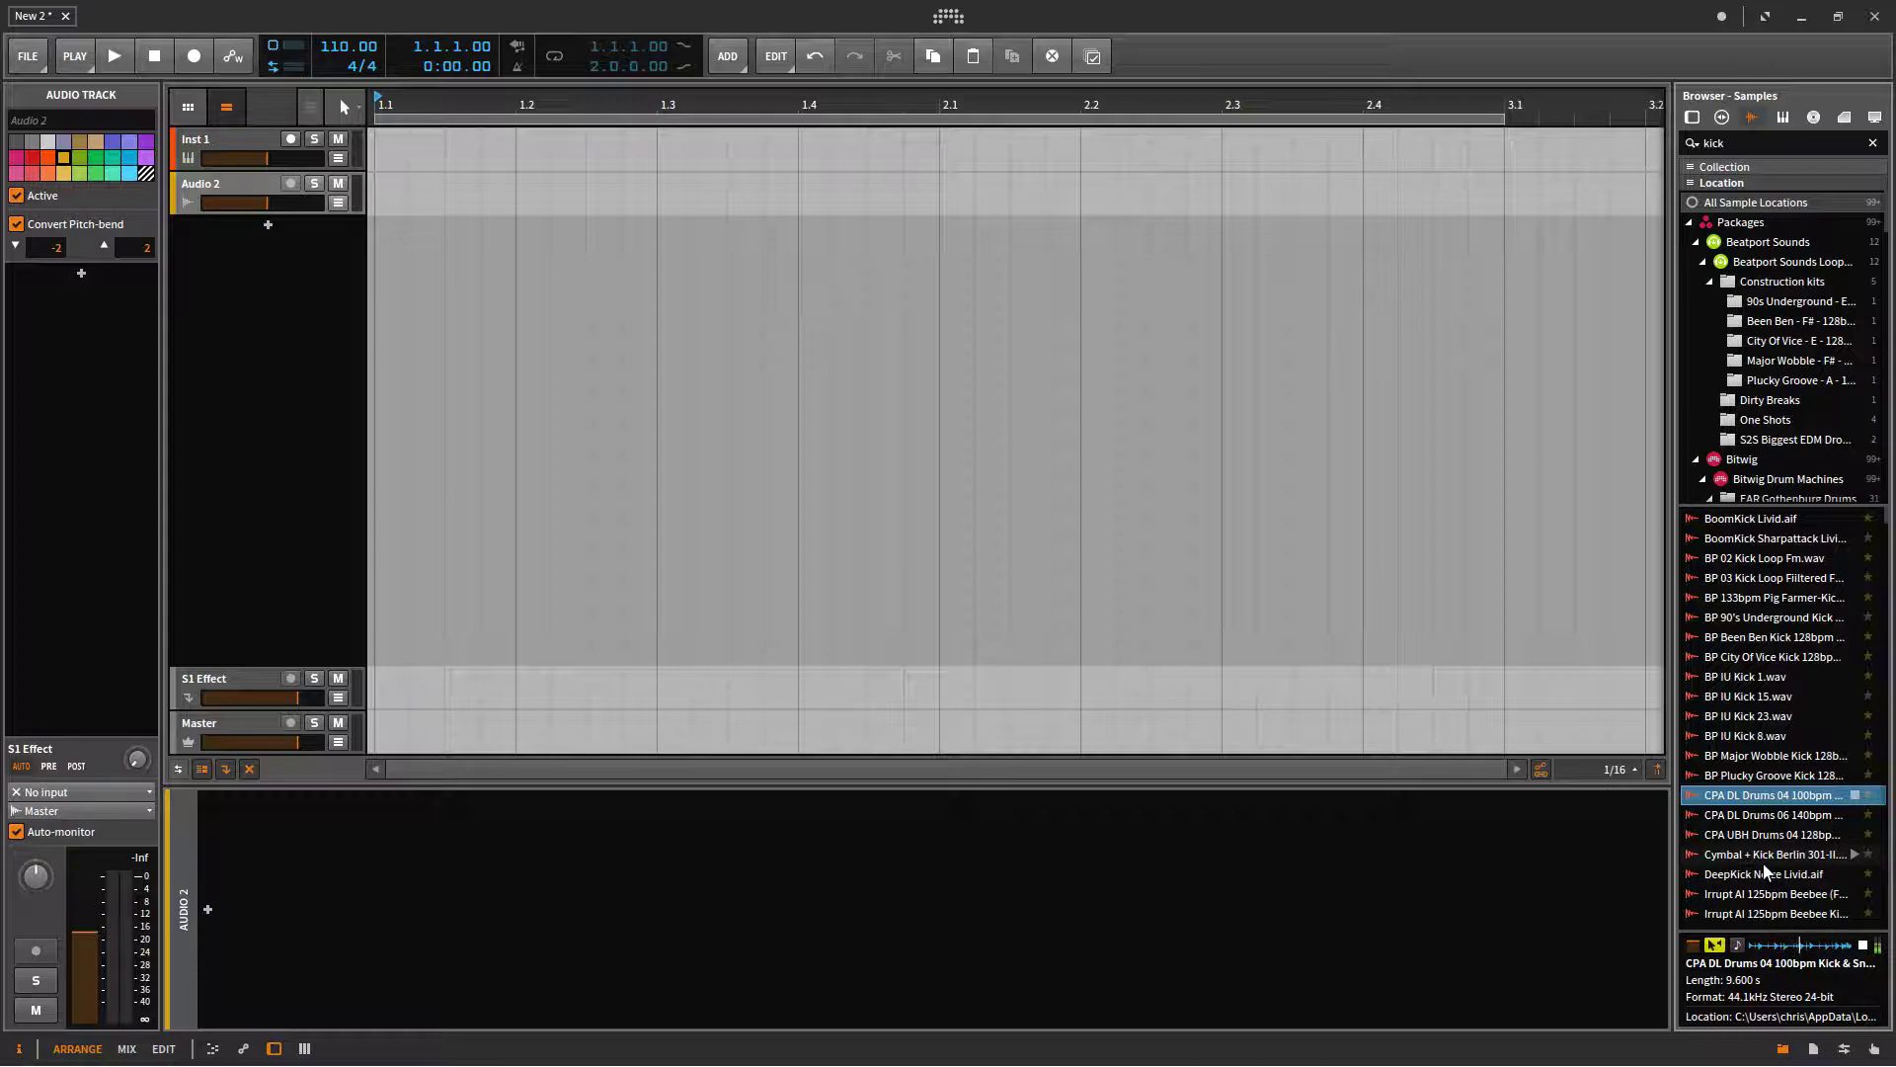
click(1784, 818)
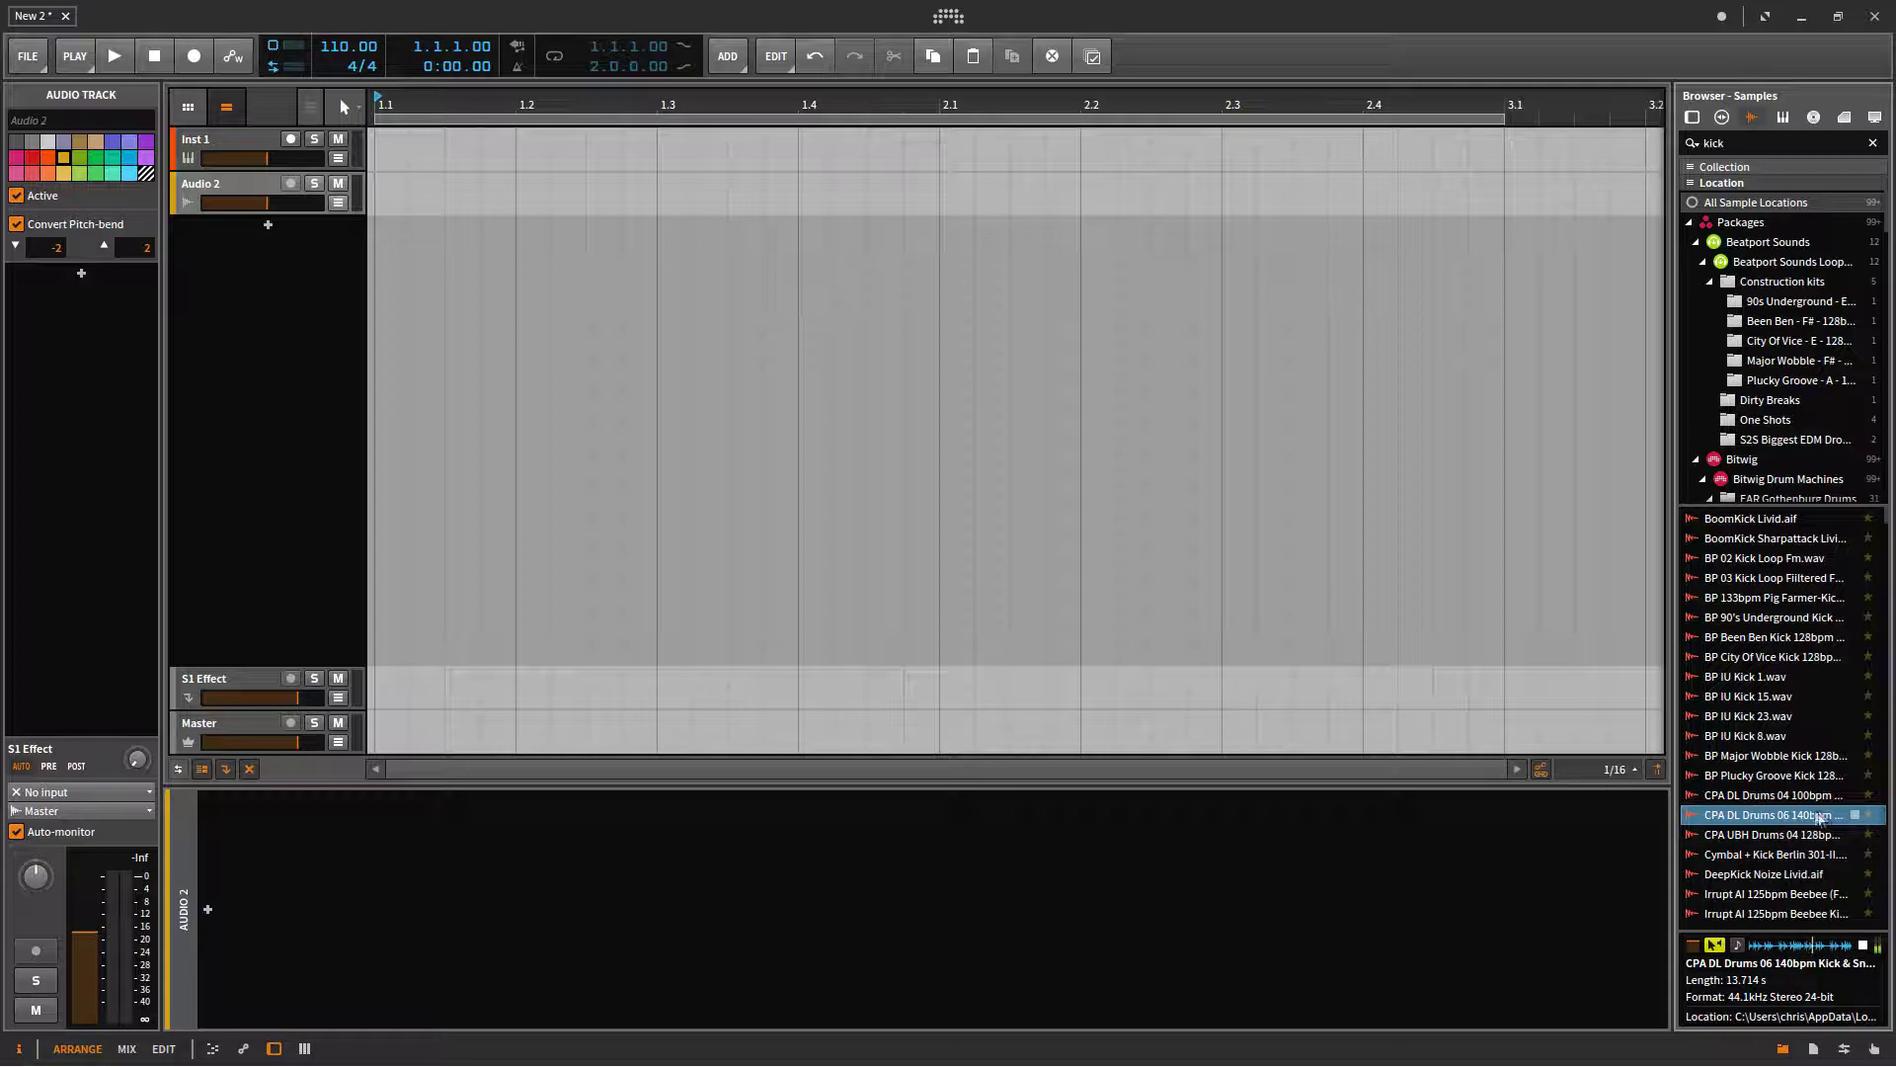
drag(1823, 817, 399, 326)
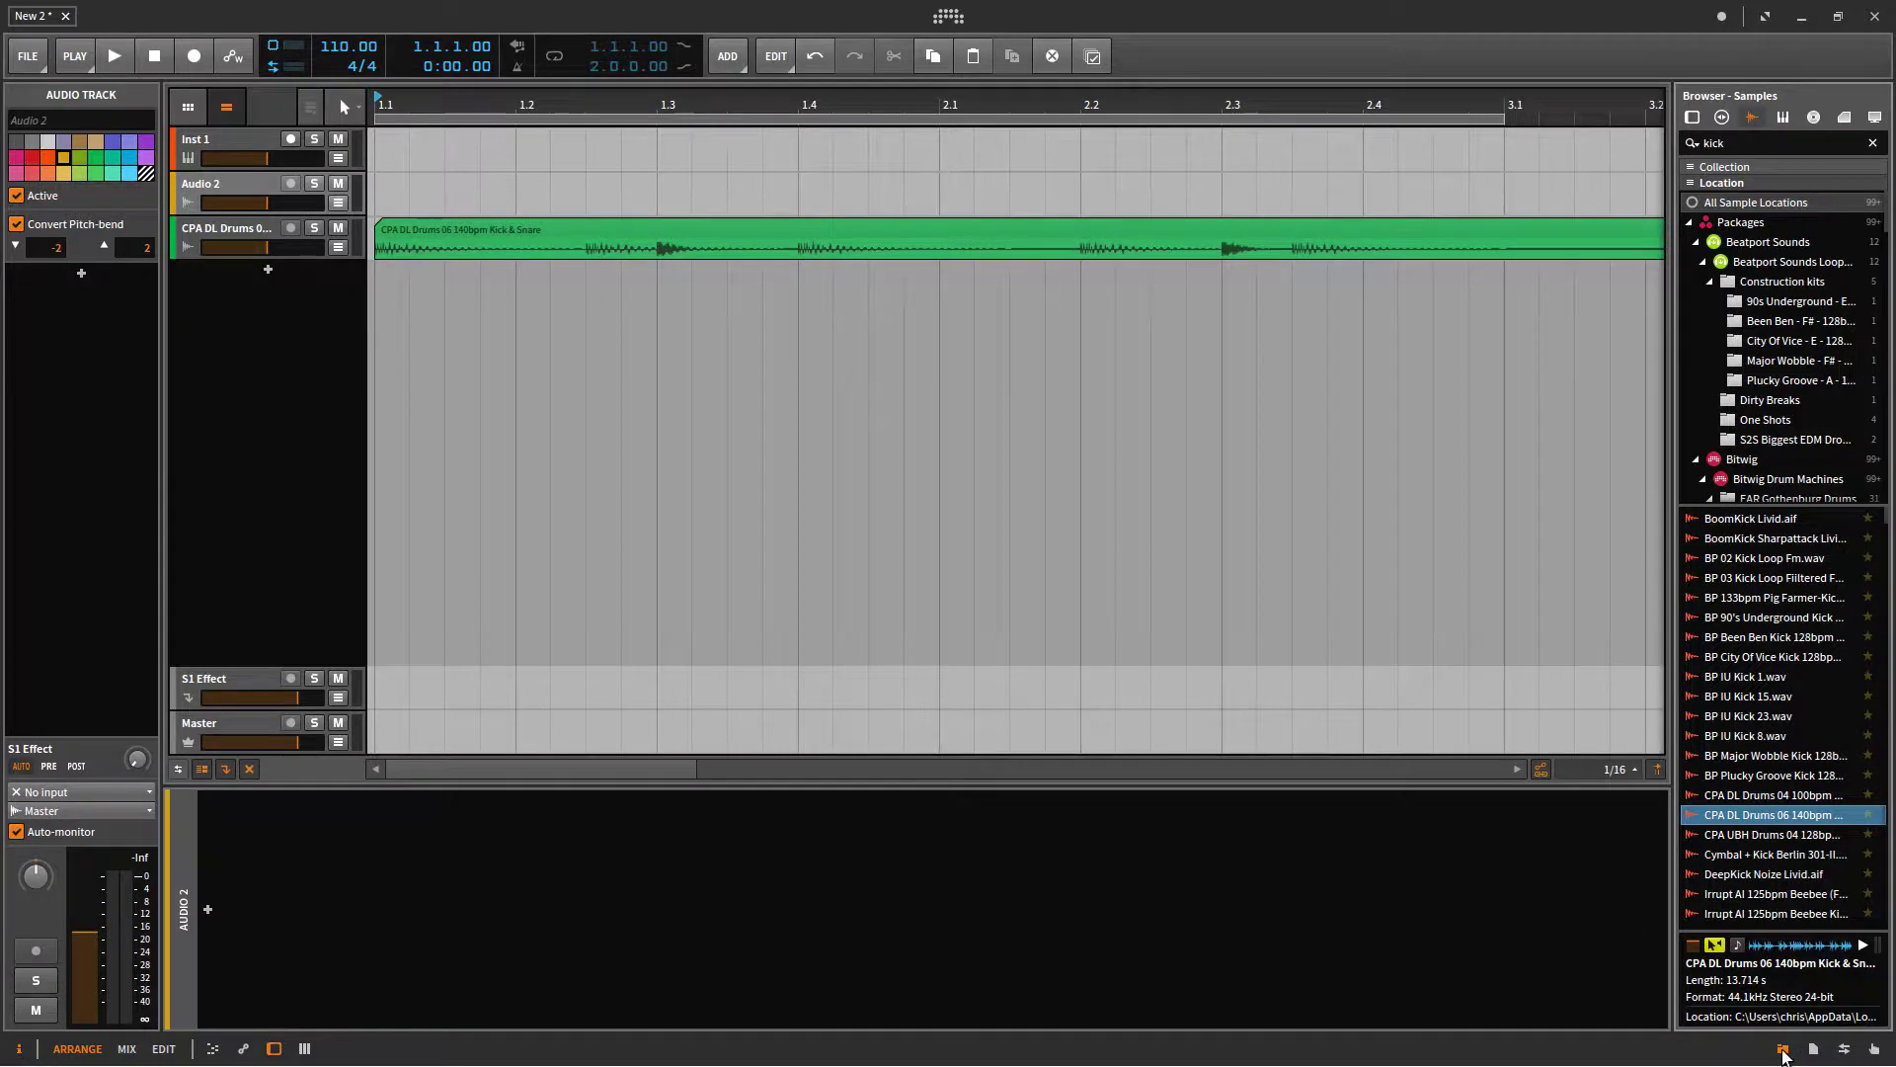
- Hide the browser, the inspector and the device area to enlarge the arranger
click(1784, 1049)
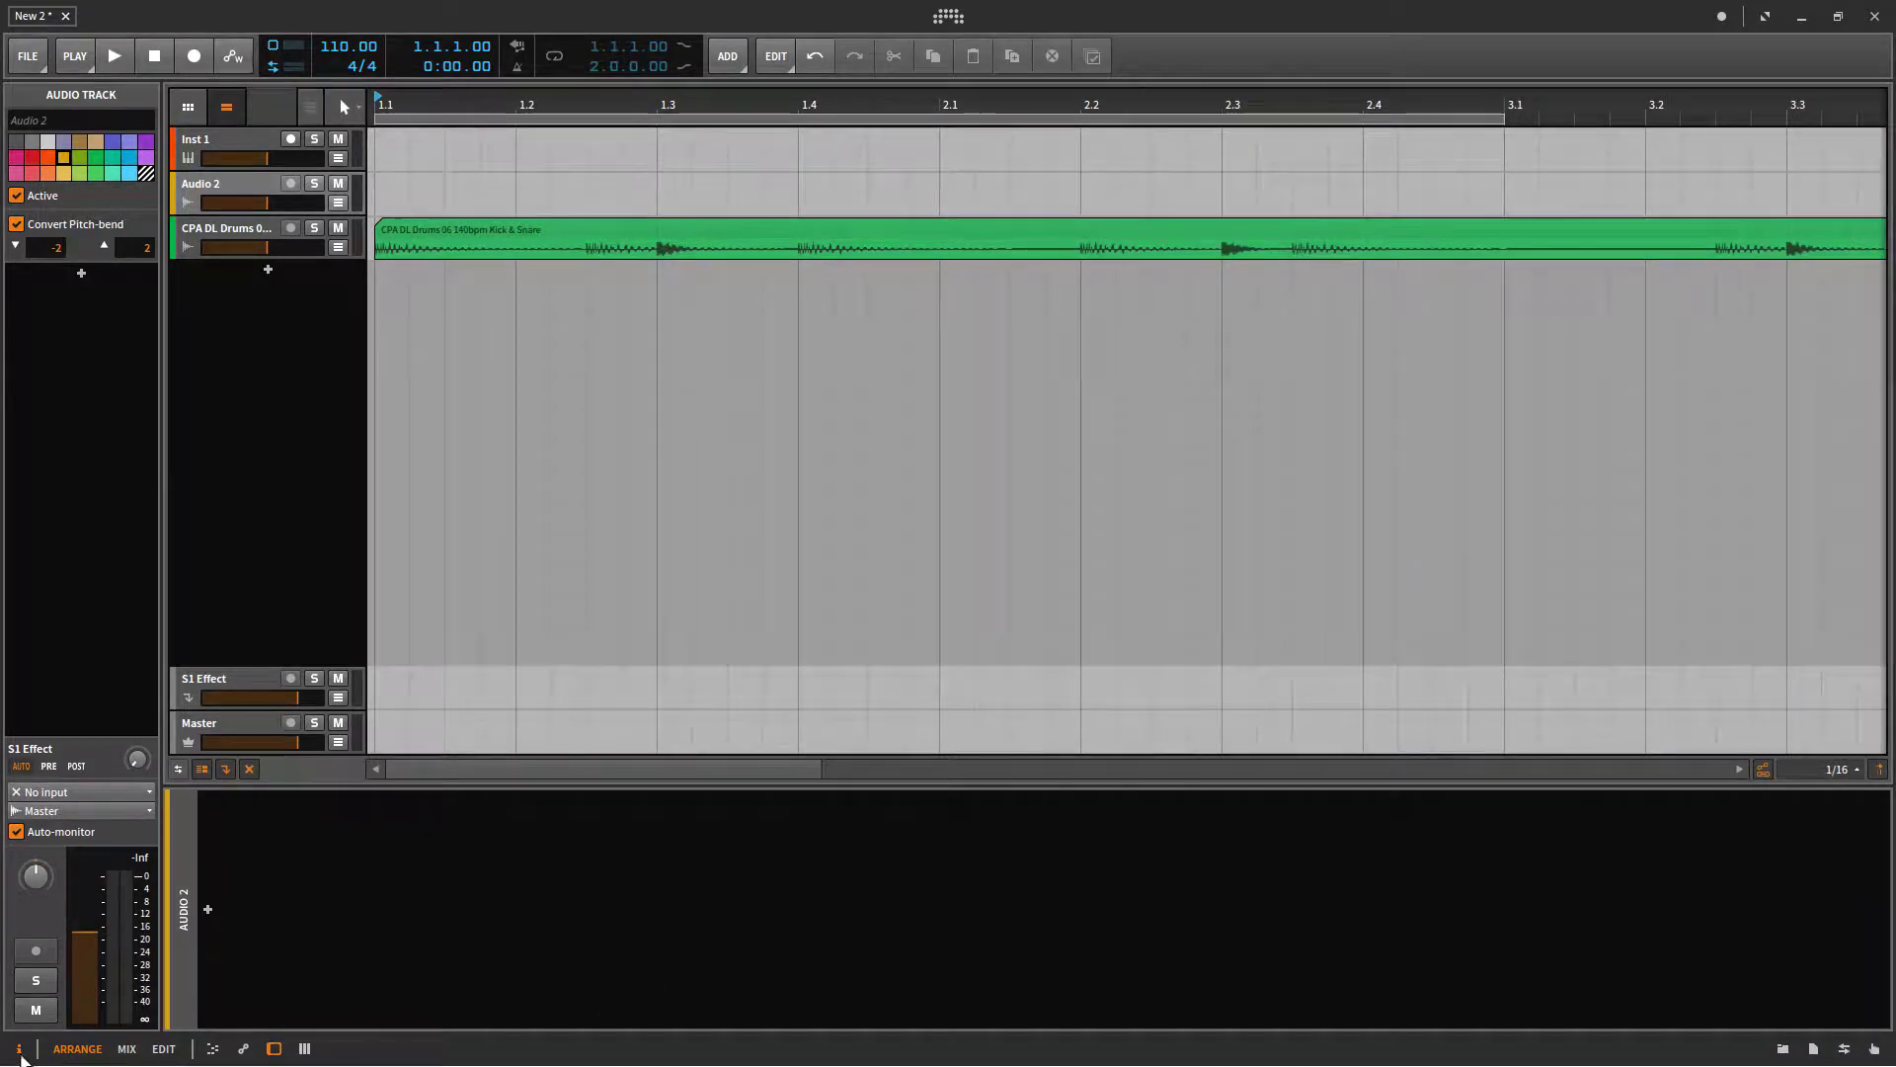
click(274, 1049)
click(274, 1049)
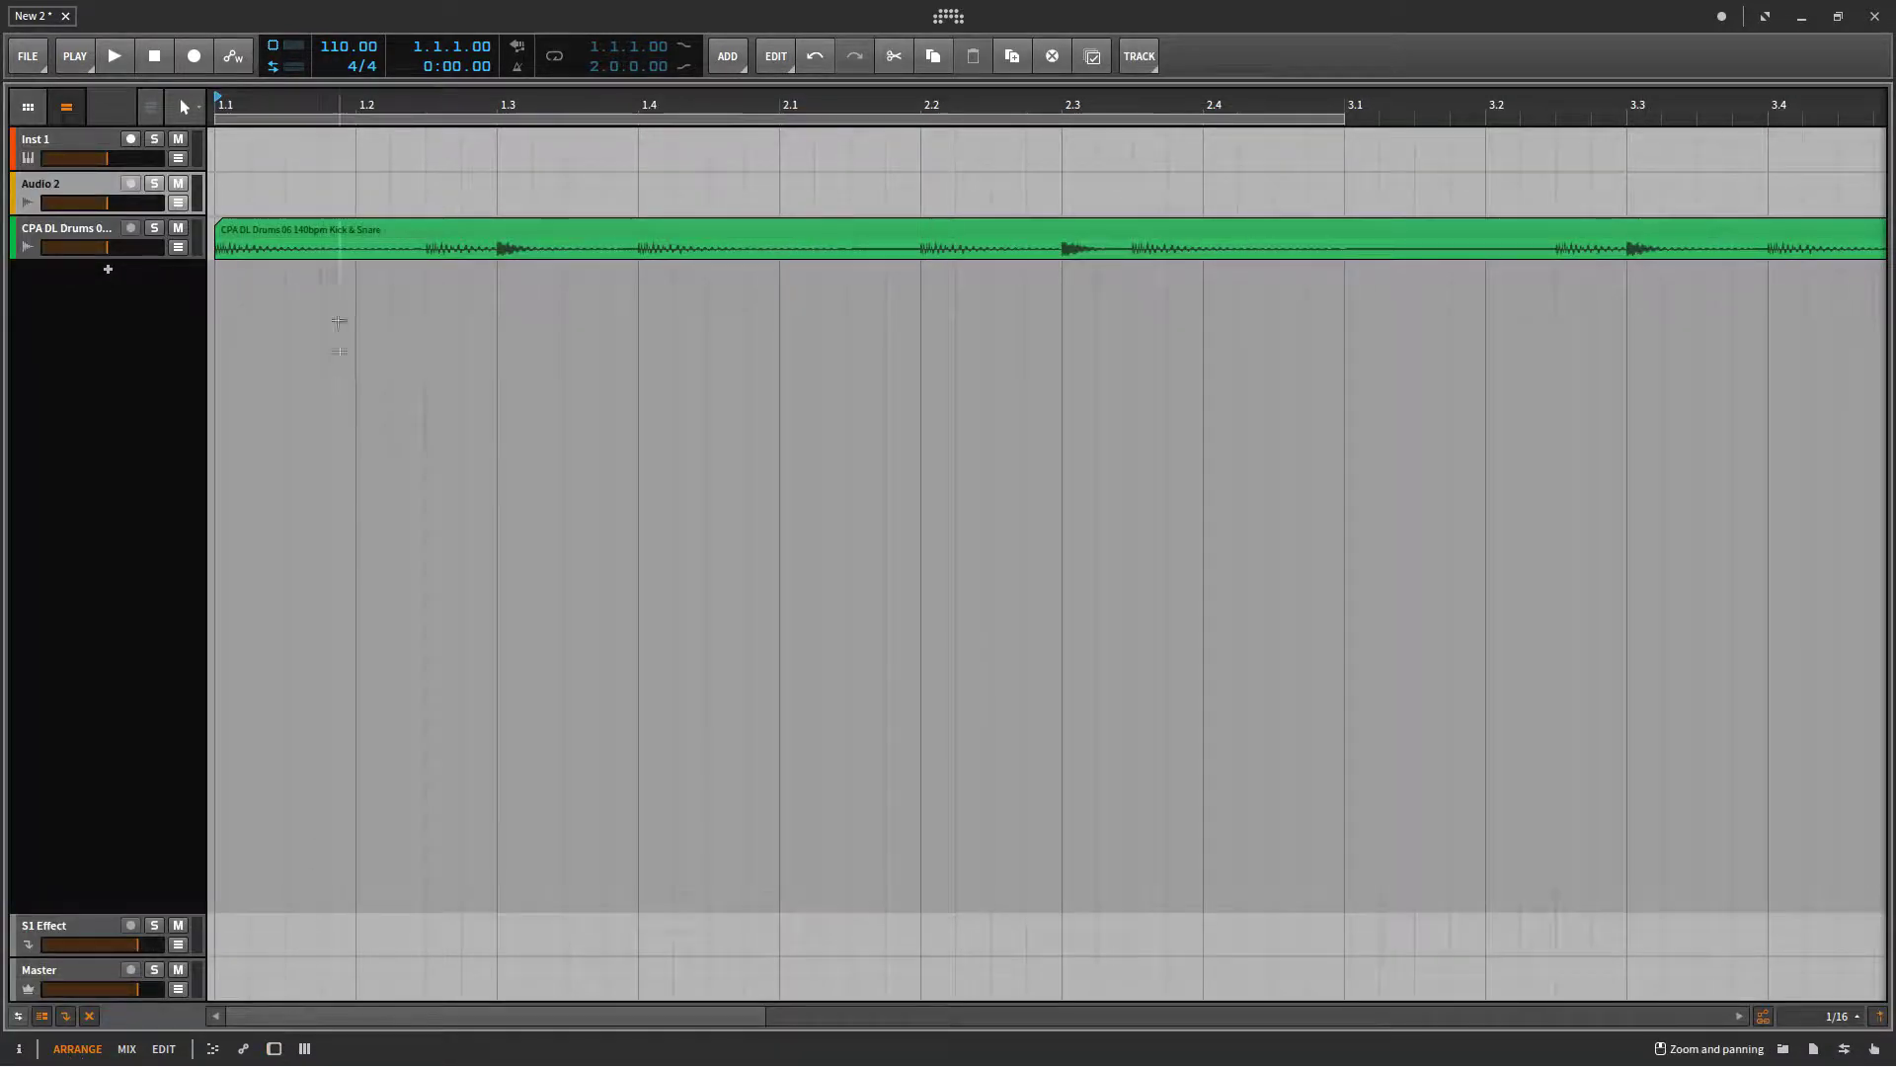
- Open the drum loop clip in the detail editor, show its onsets, and enlarge the editor to fill most of the window
click(300, 233)
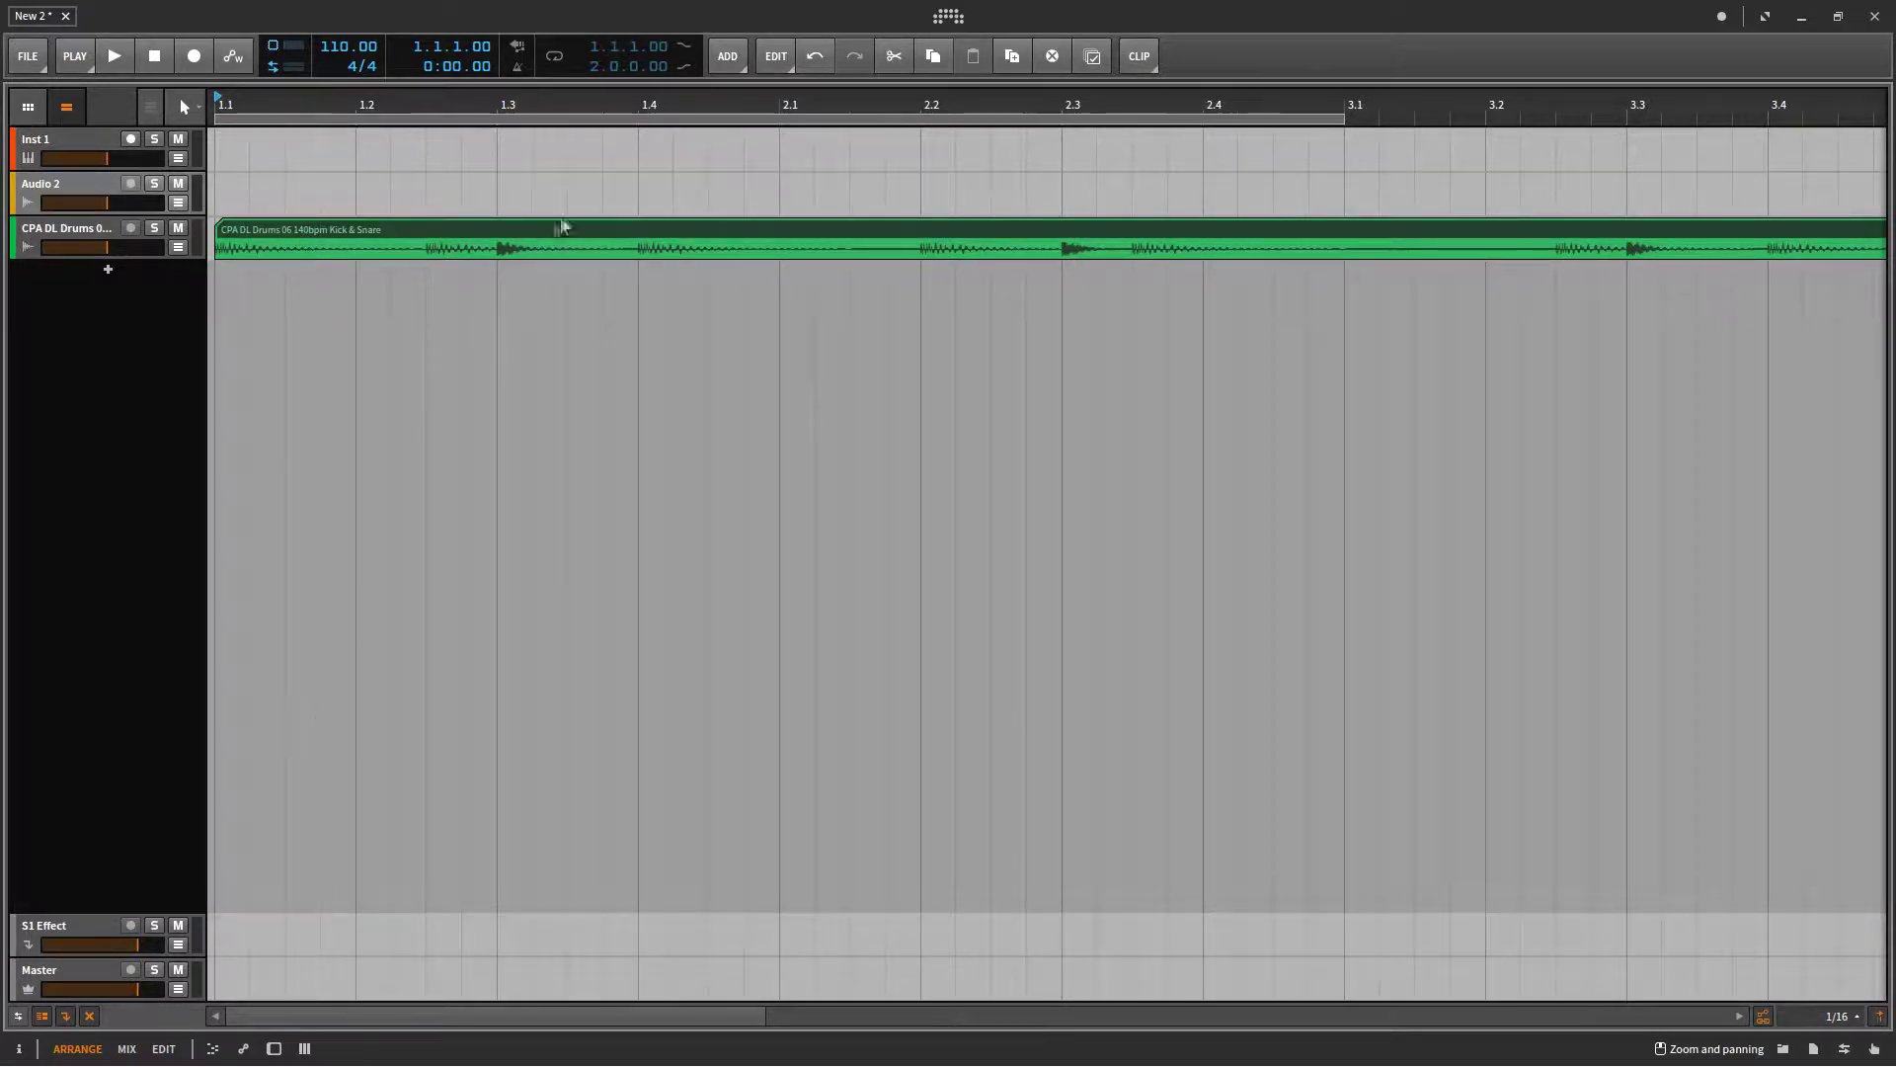
double_click(565, 233)
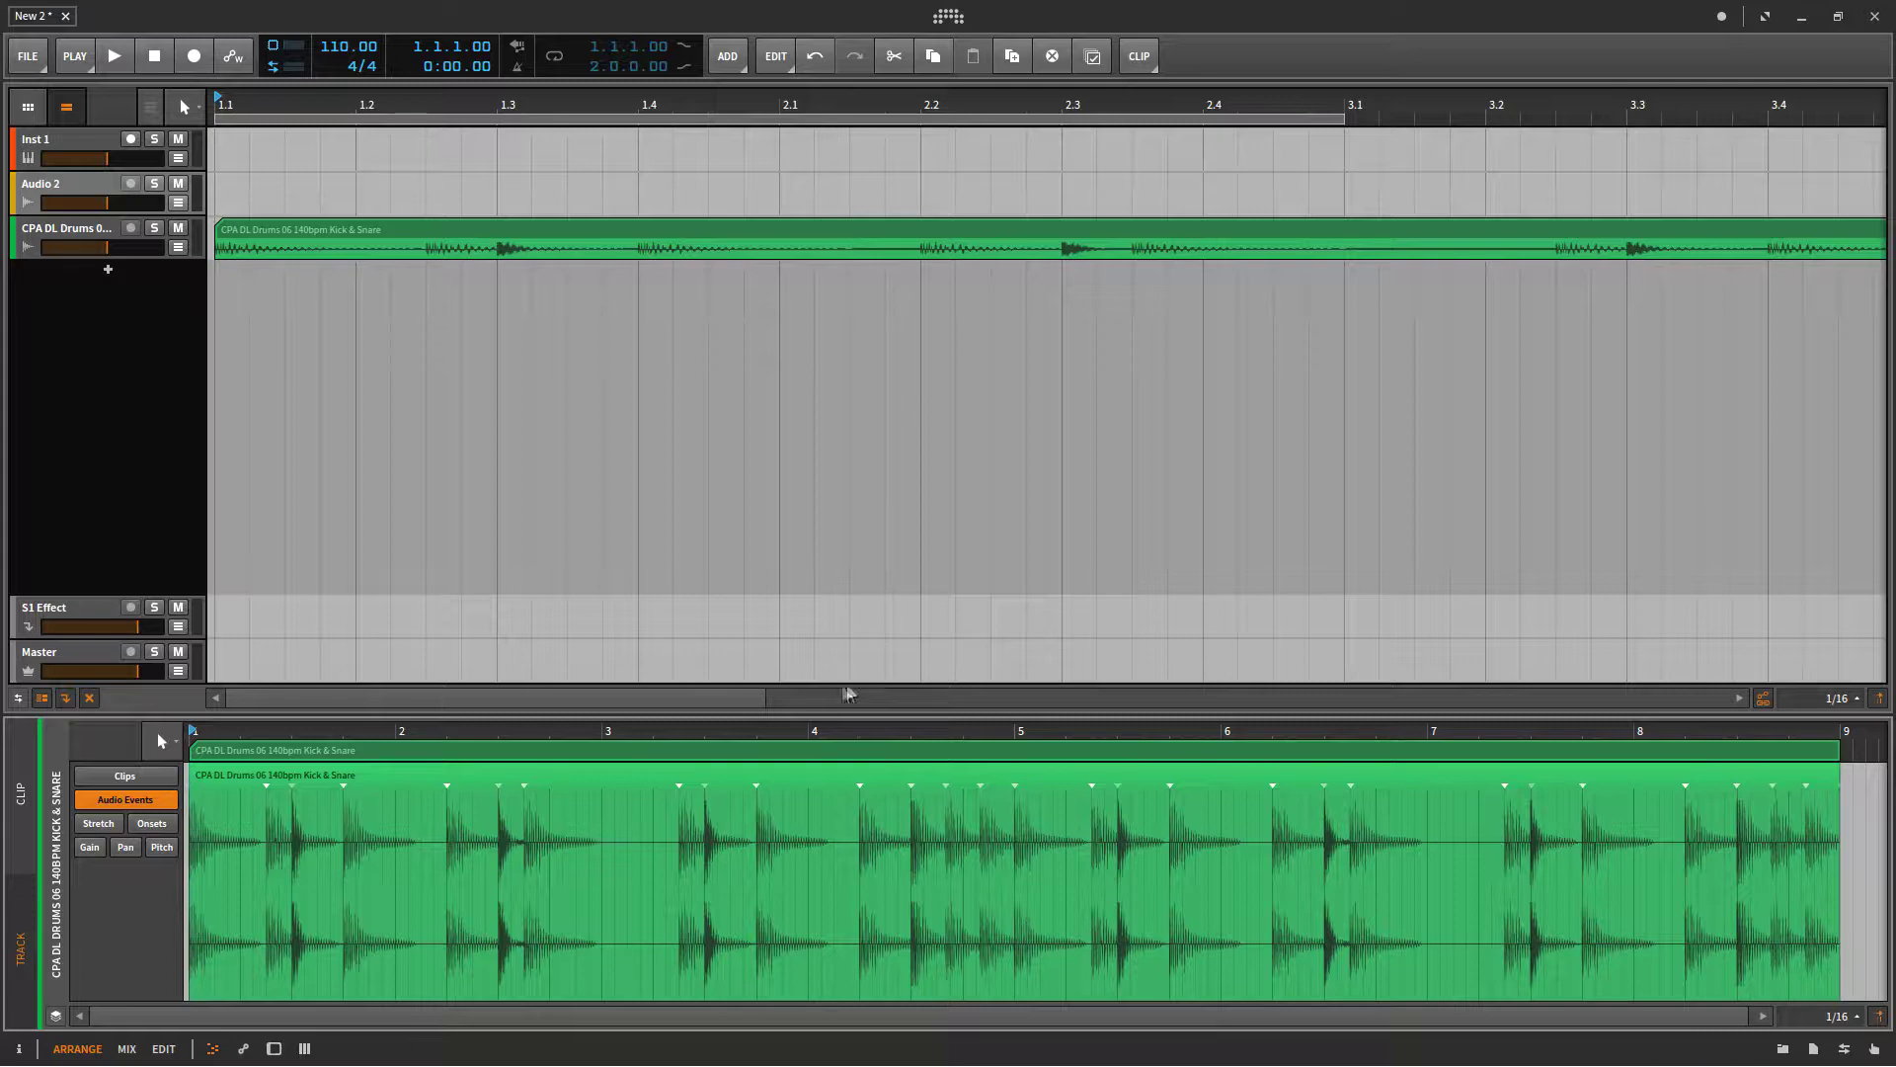
click(153, 826)
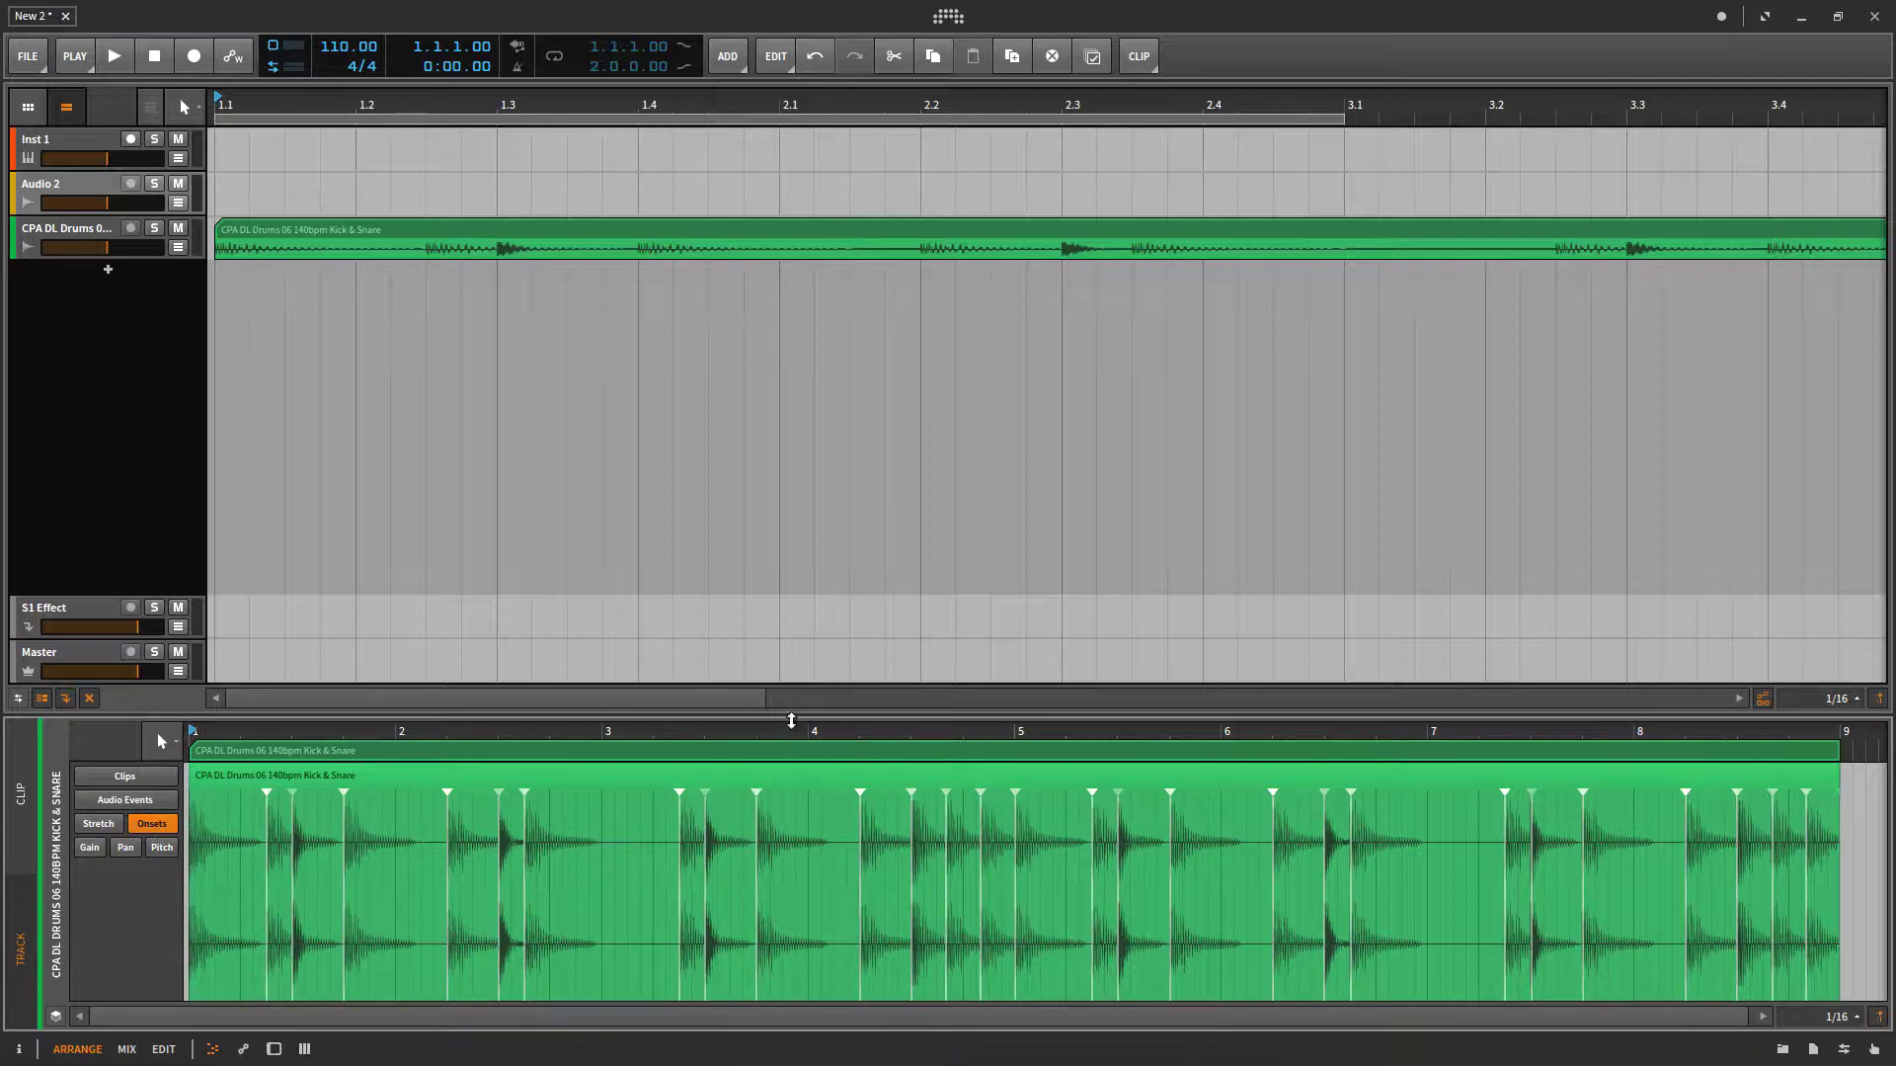
drag(860, 720, 877, 347)
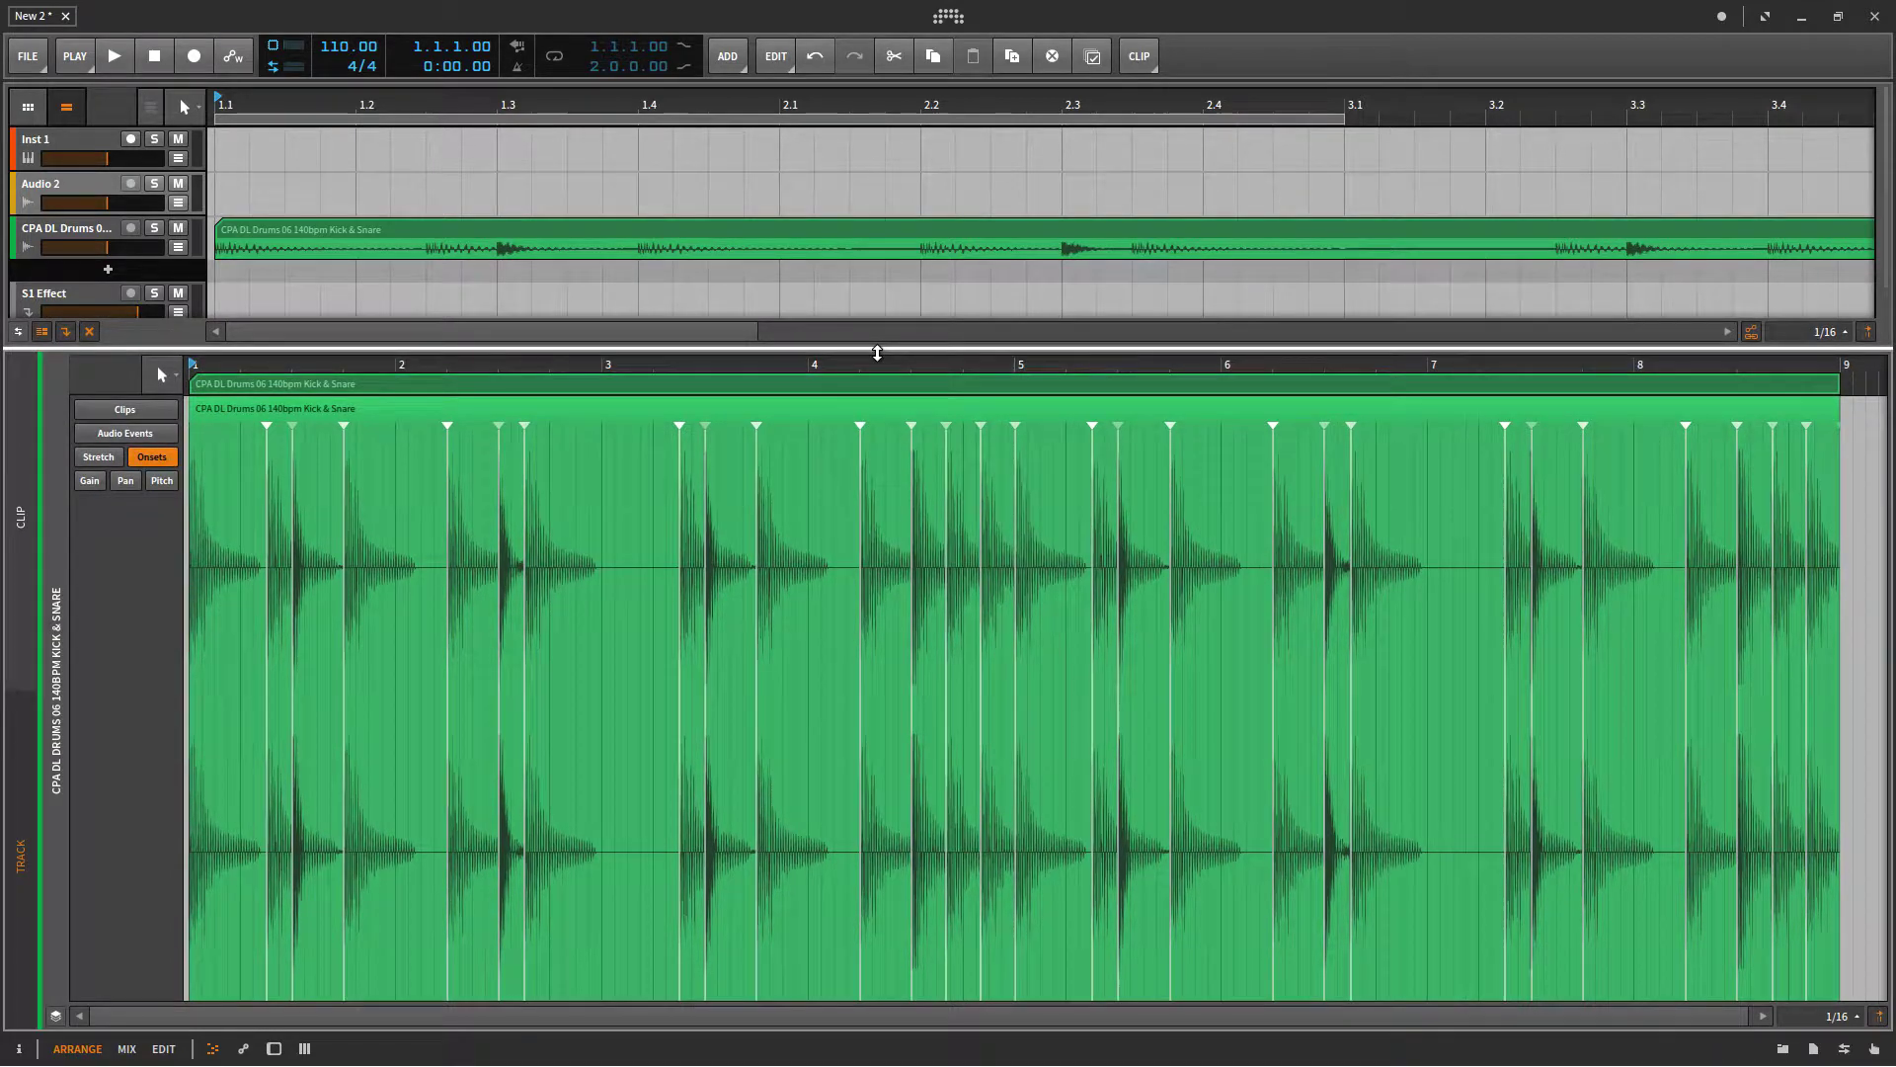
- Play the loop, show the inspector, and set the project tempo to 140 BPM to match the sample before playing it again
click(118, 56)
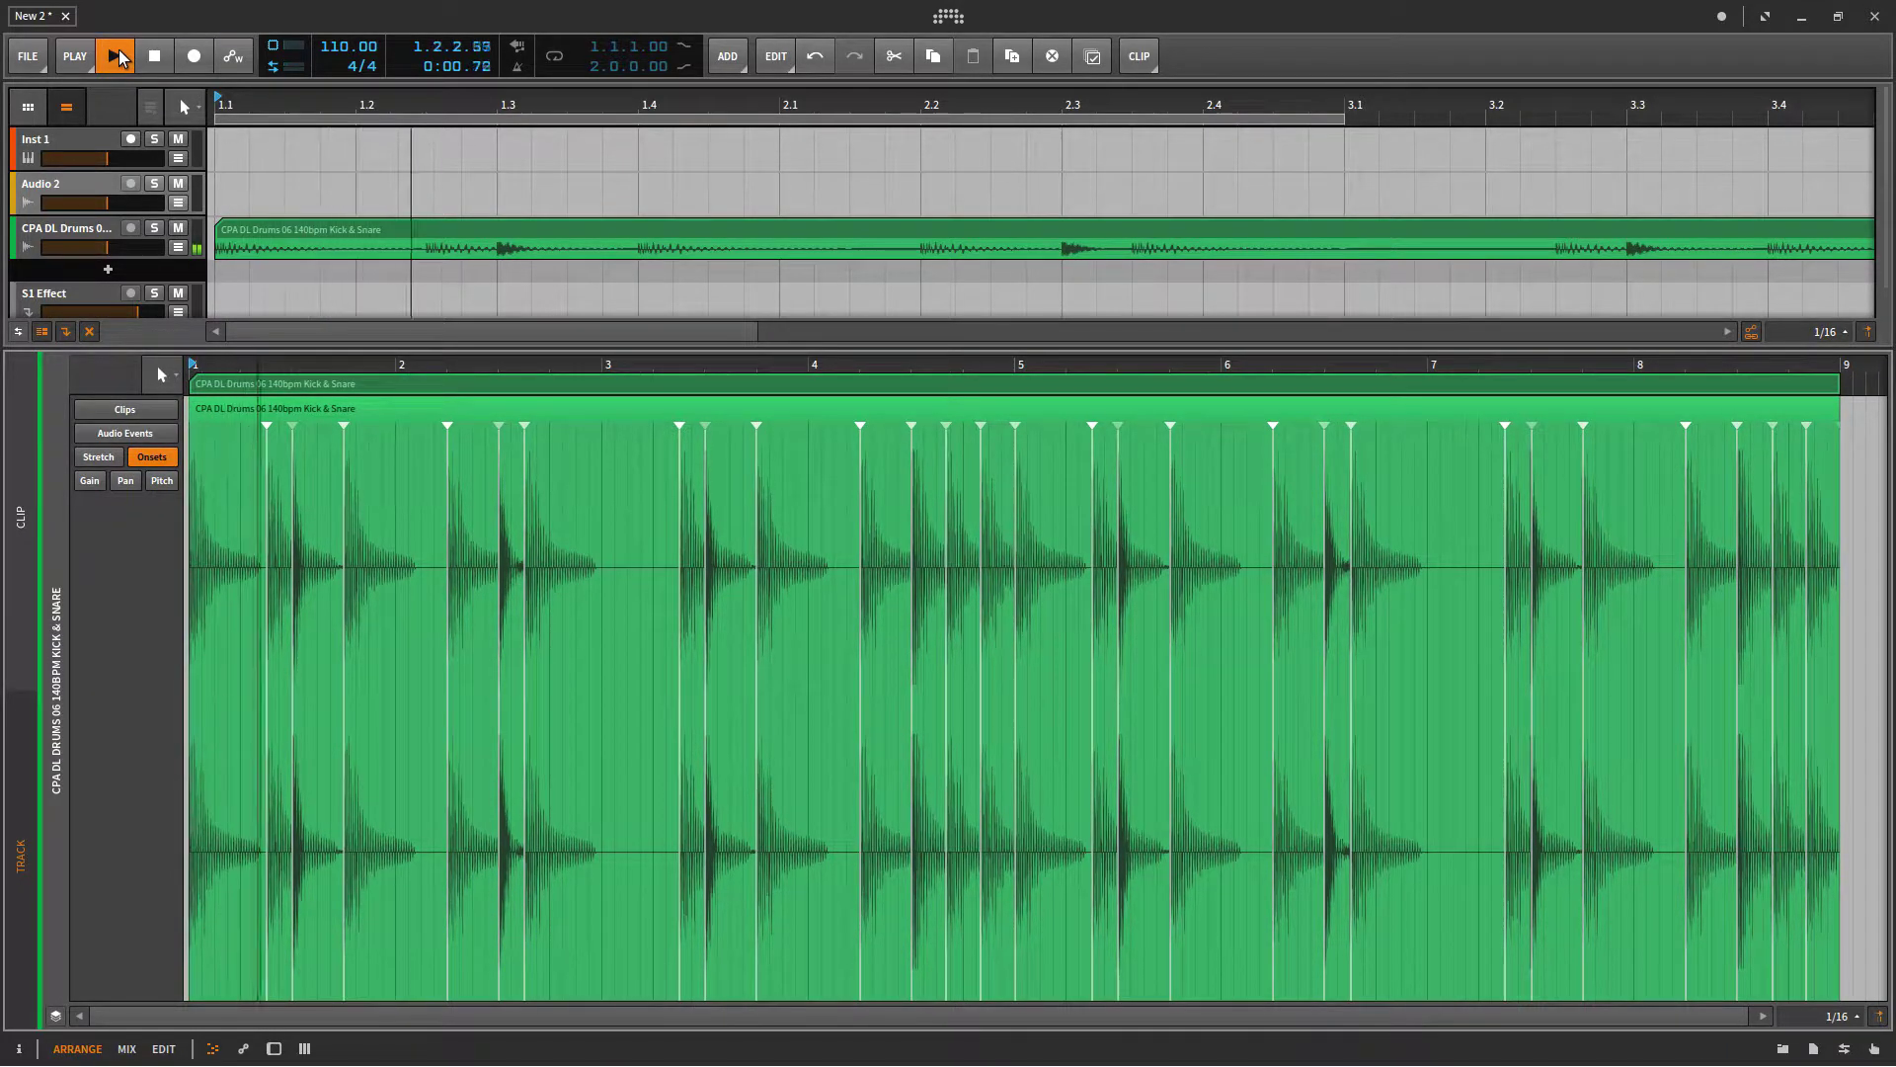
click(118, 57)
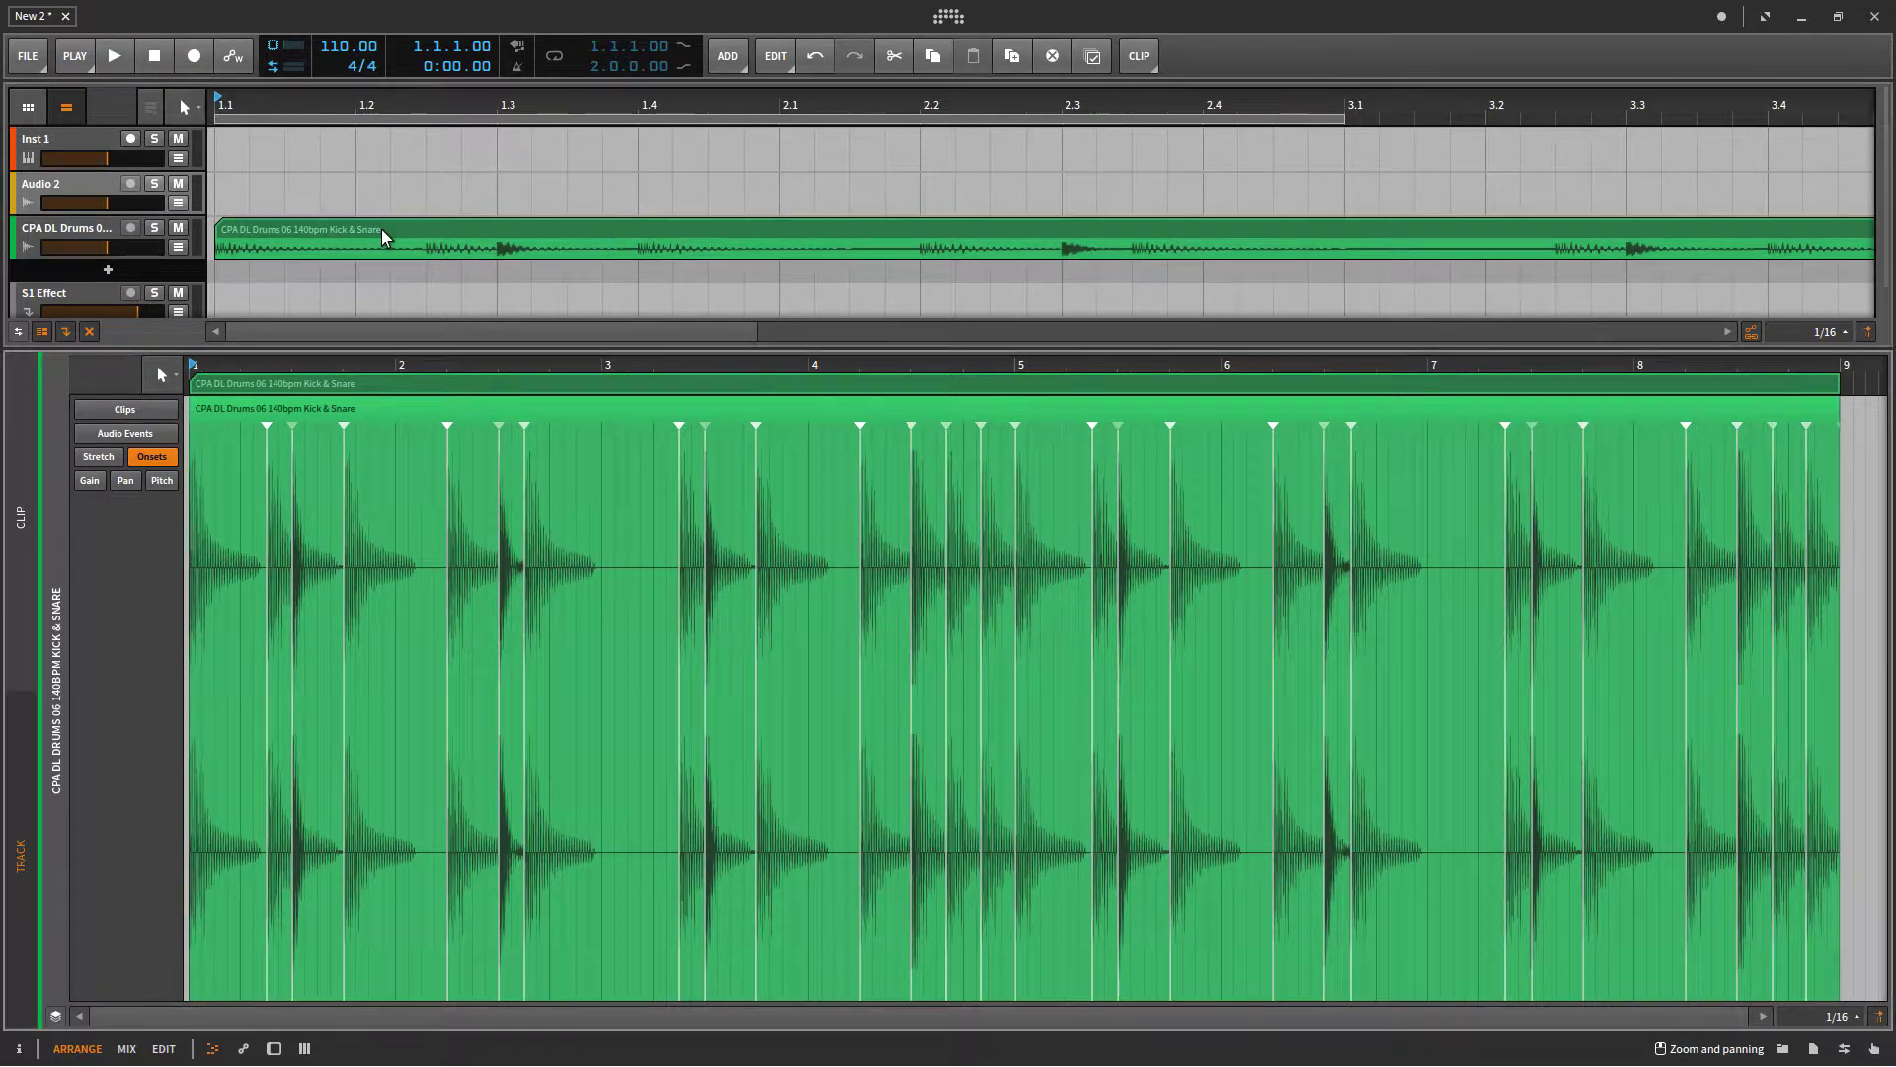
click(19, 1050)
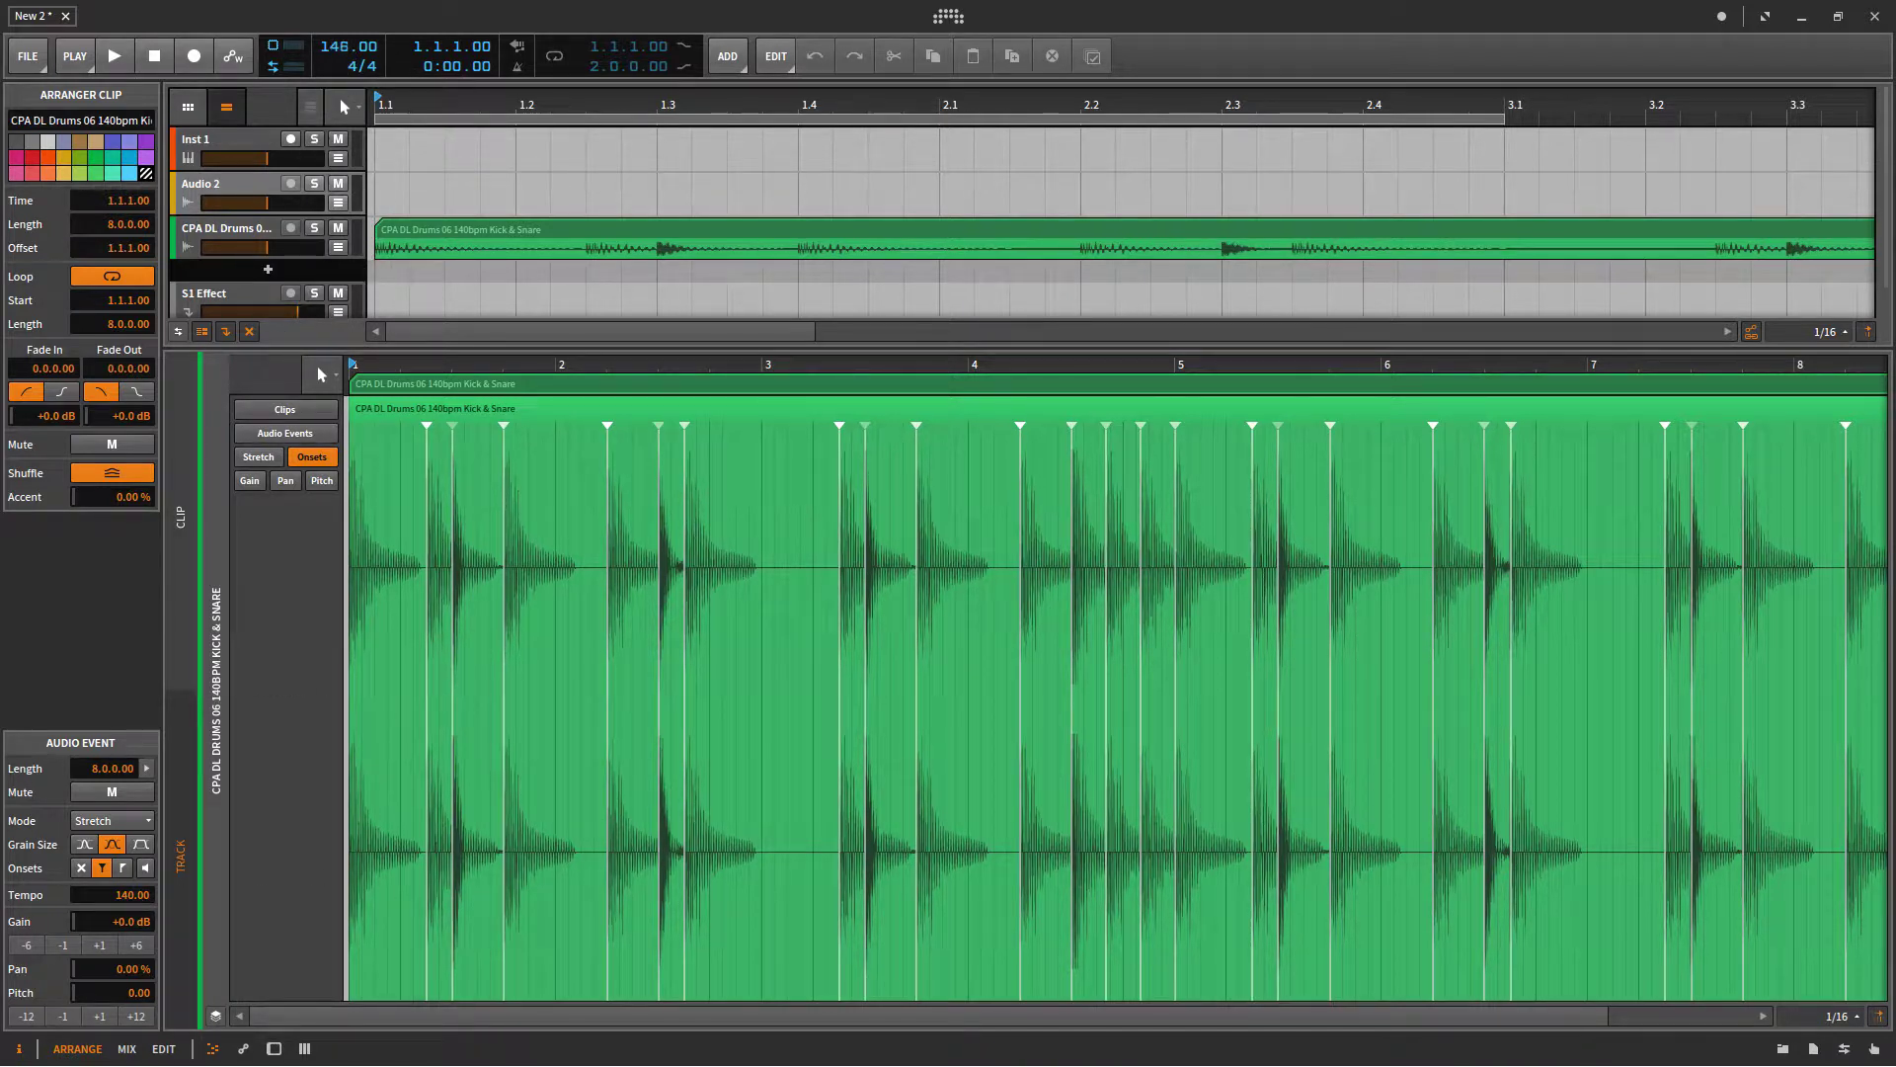
click(125, 60)
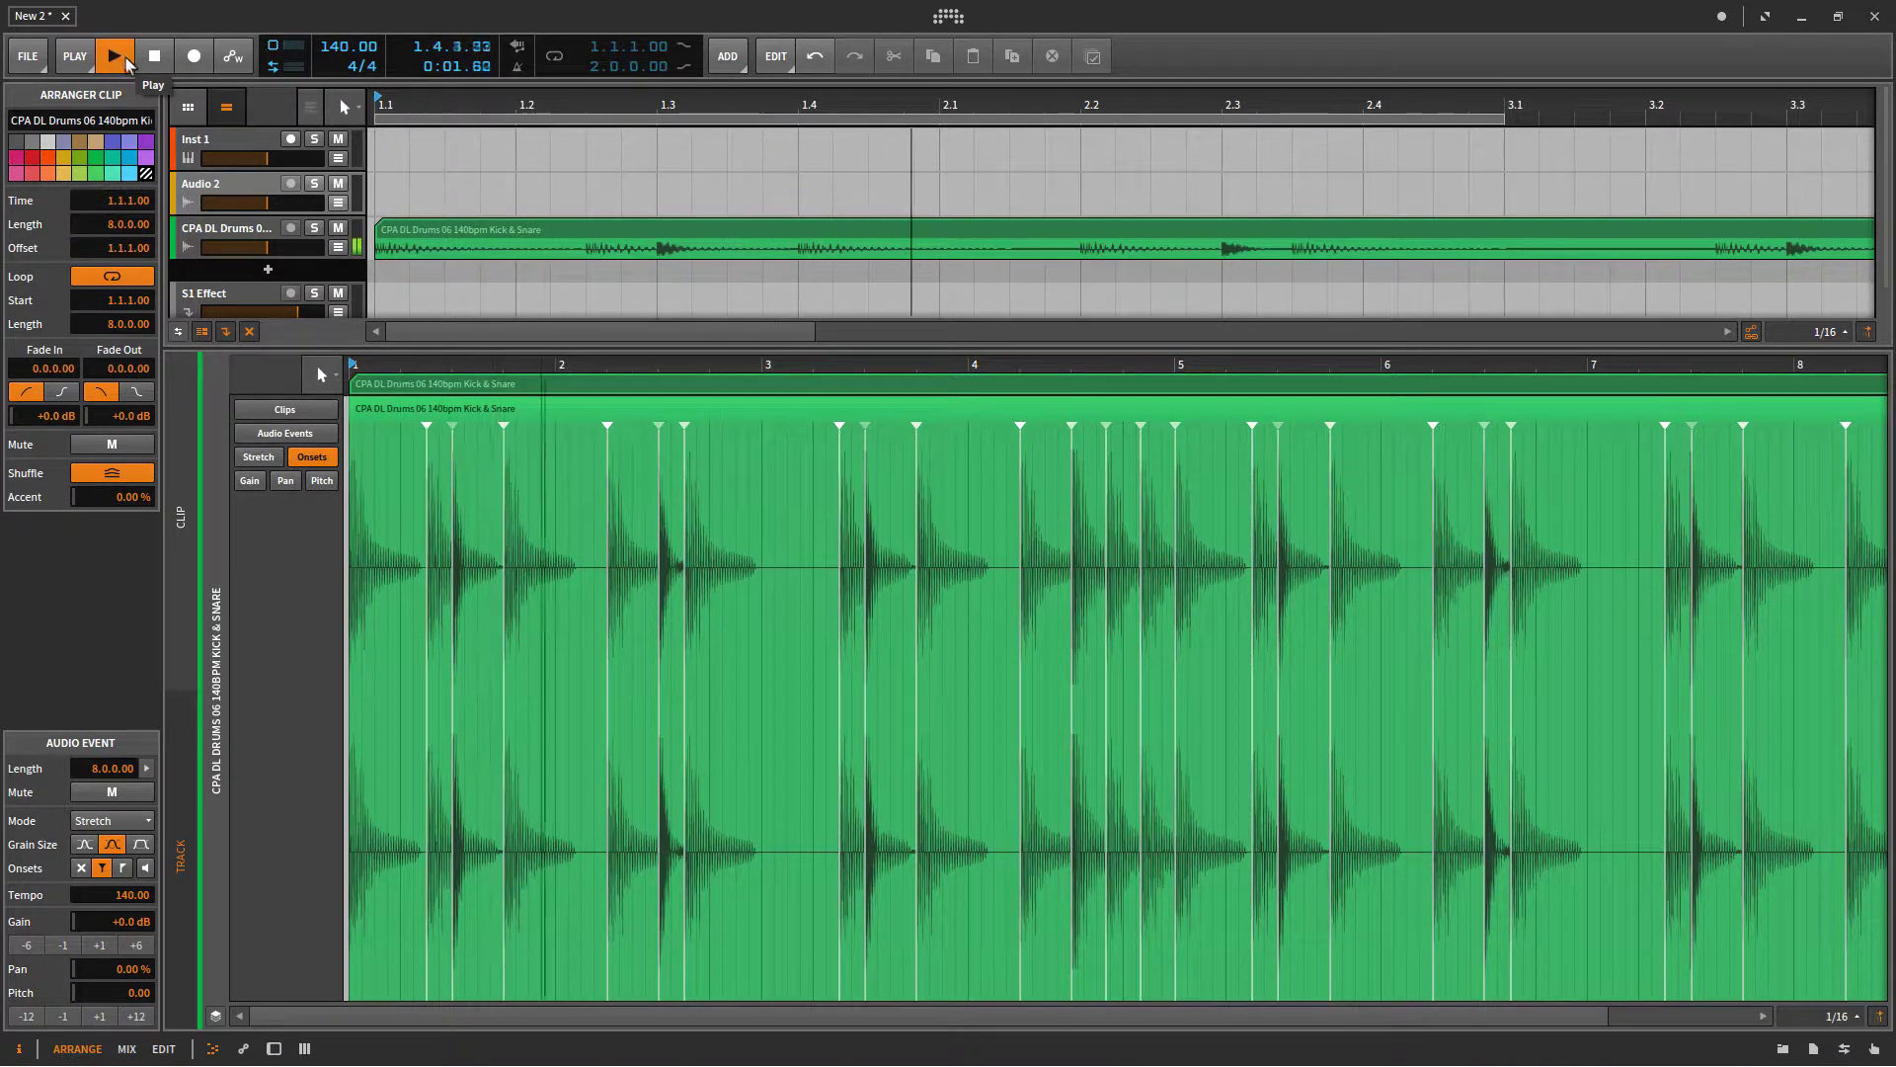
click(125, 60)
- Magnify the first bars of the loop's waveform and play them to locate the snare hits
drag(252, 1019, 1335, 1034)
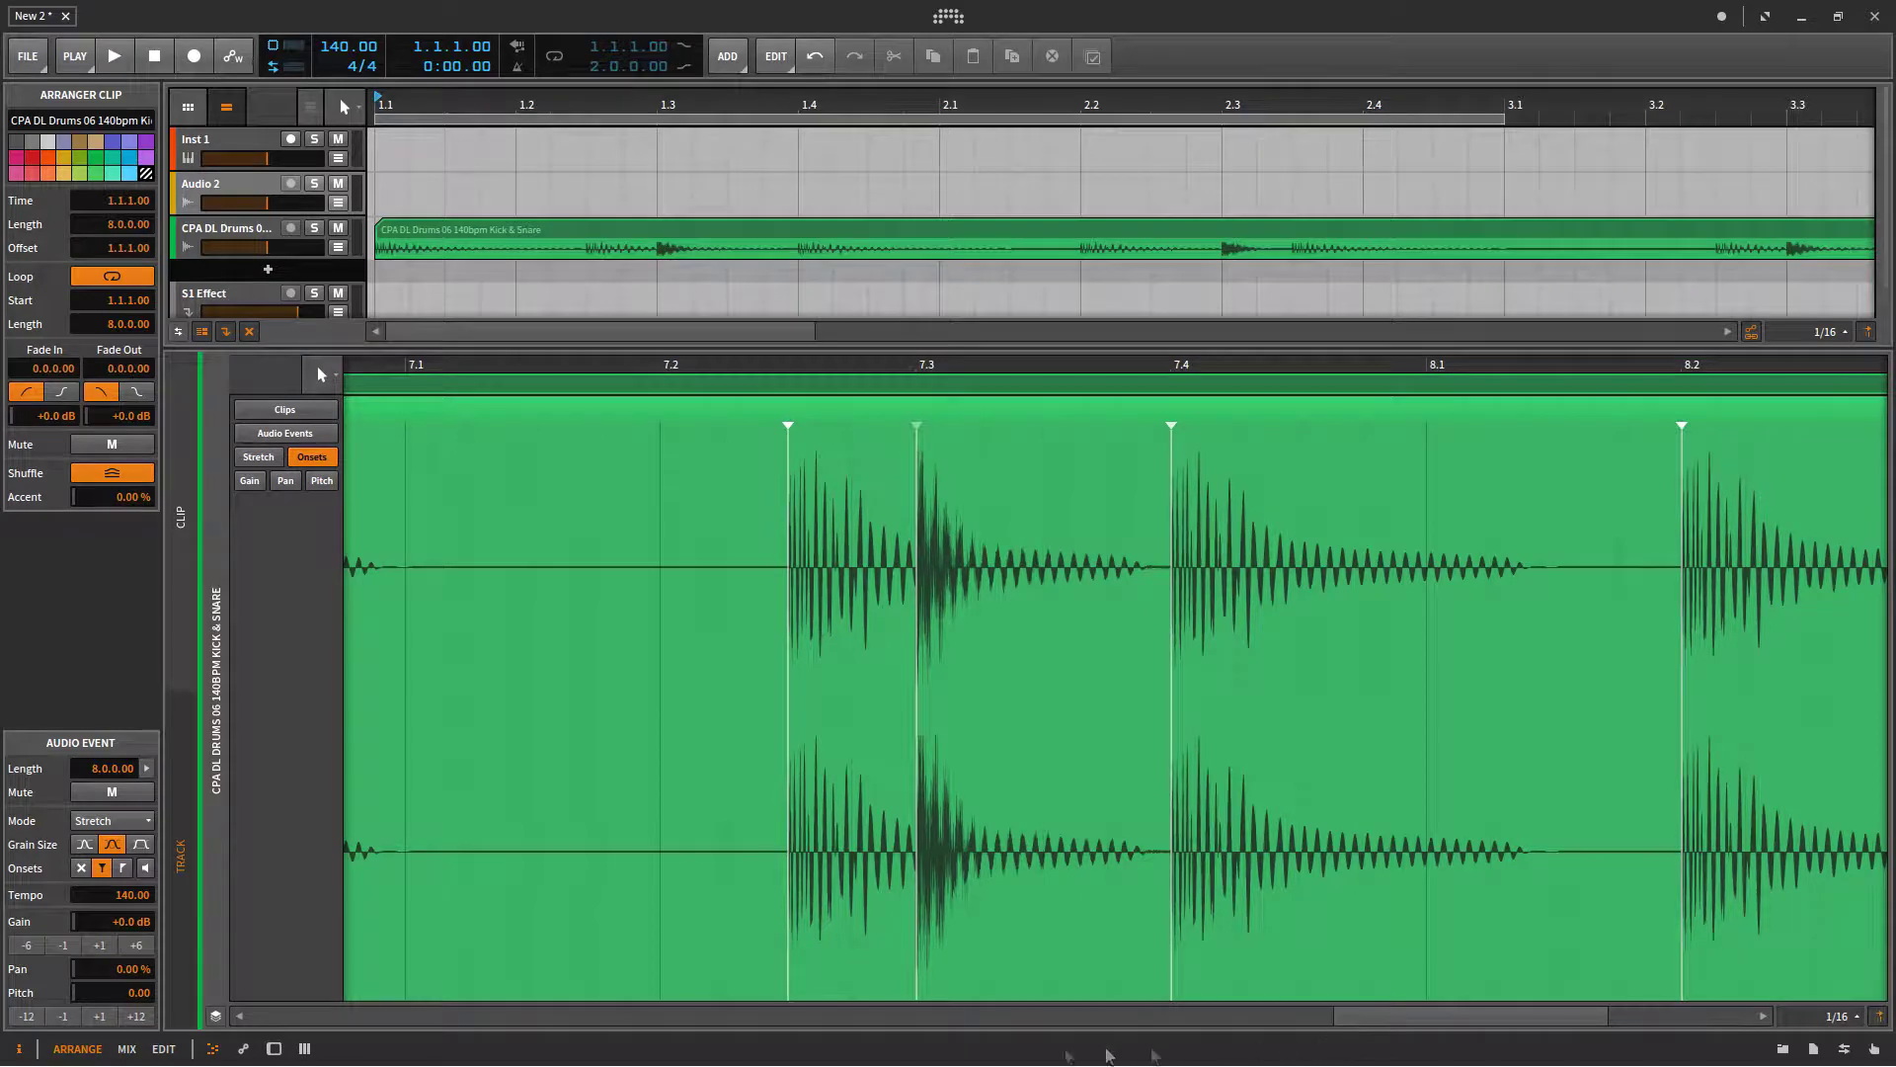
click(269, 1020)
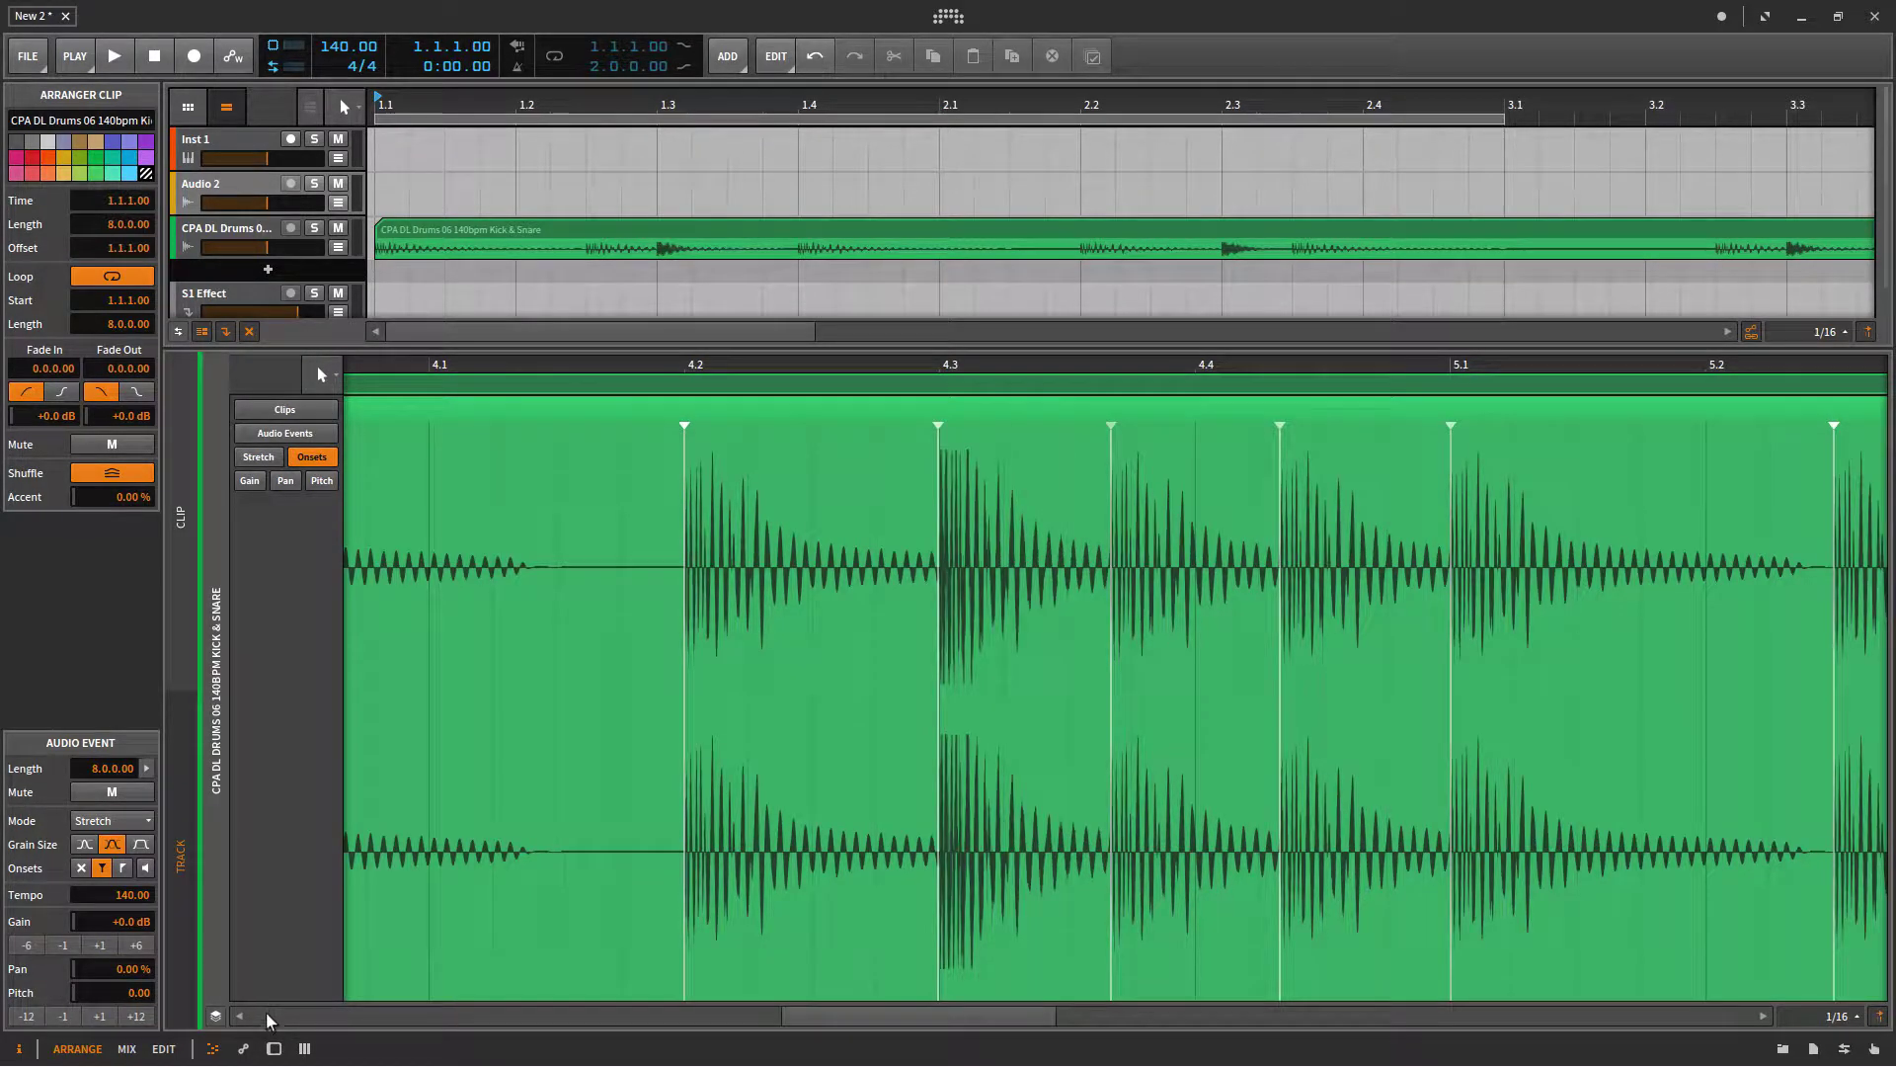
double_click(269, 1019)
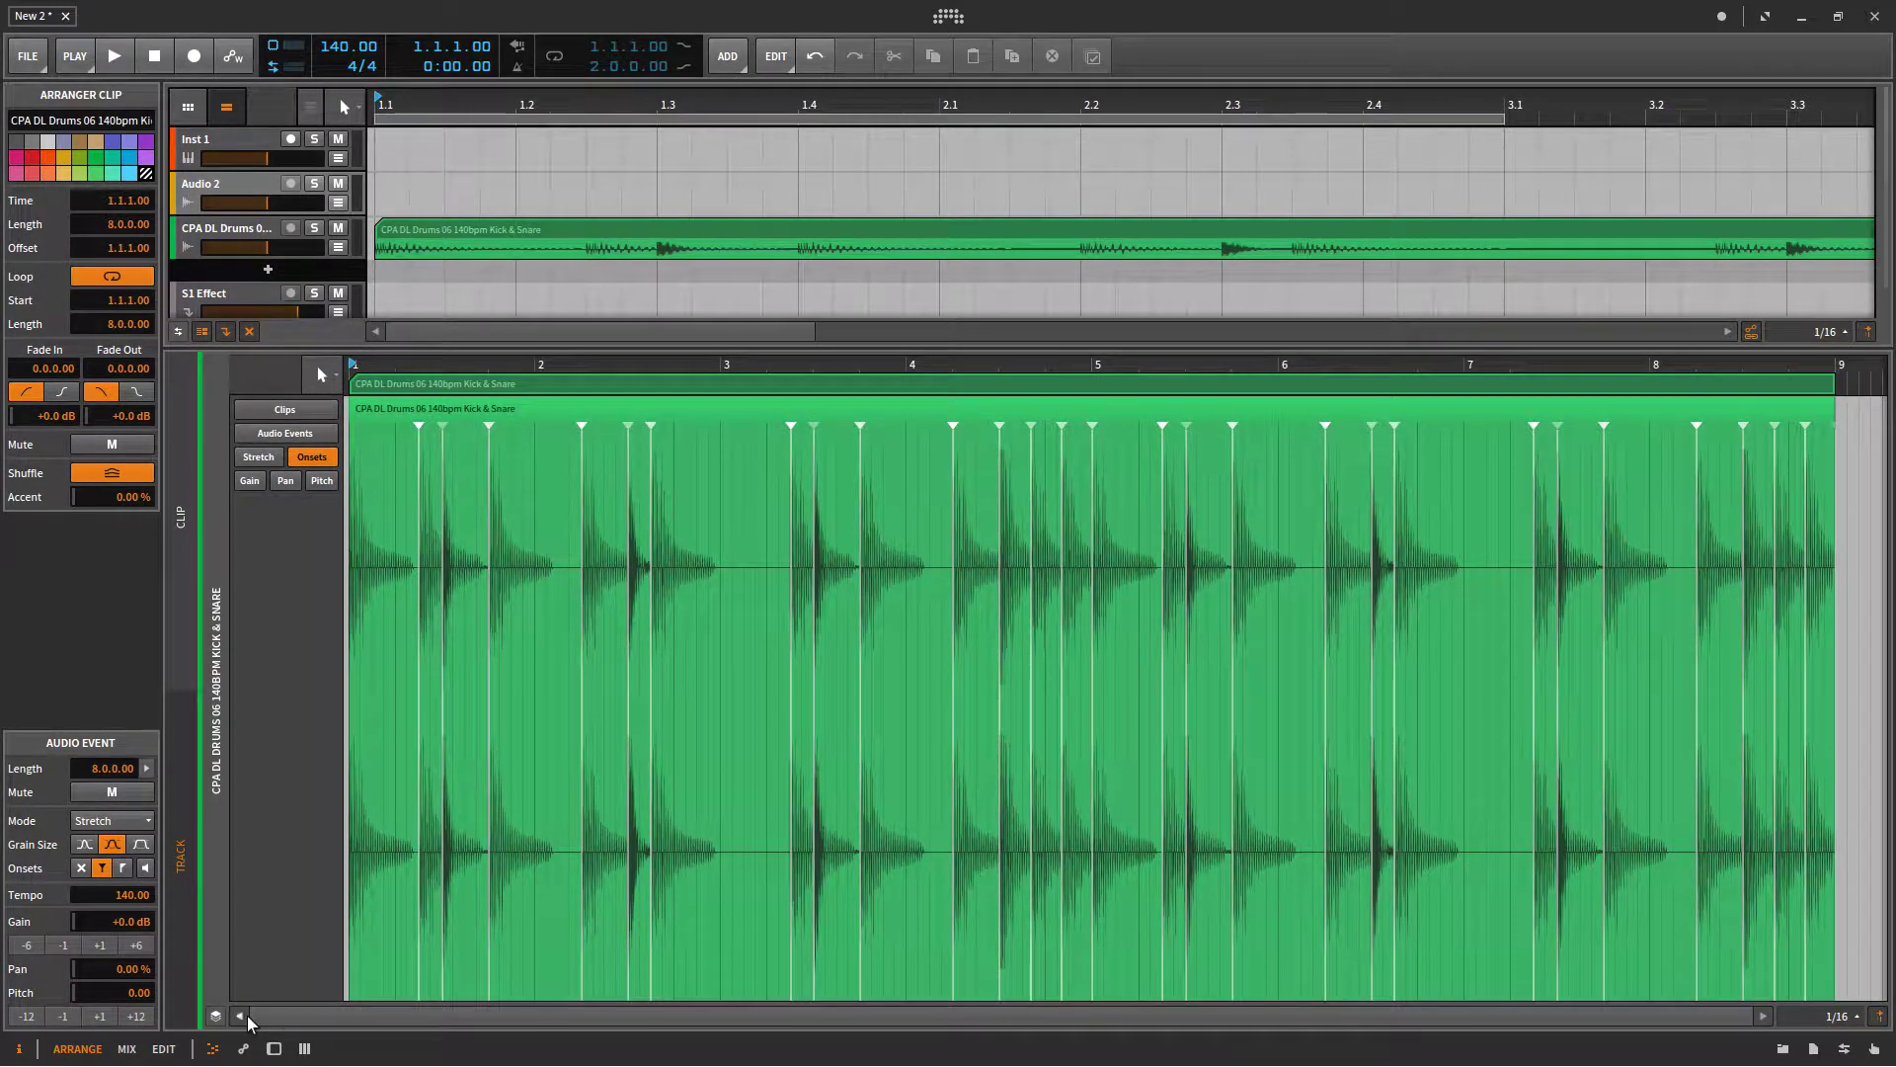
drag(261, 1018, 1042, 1030)
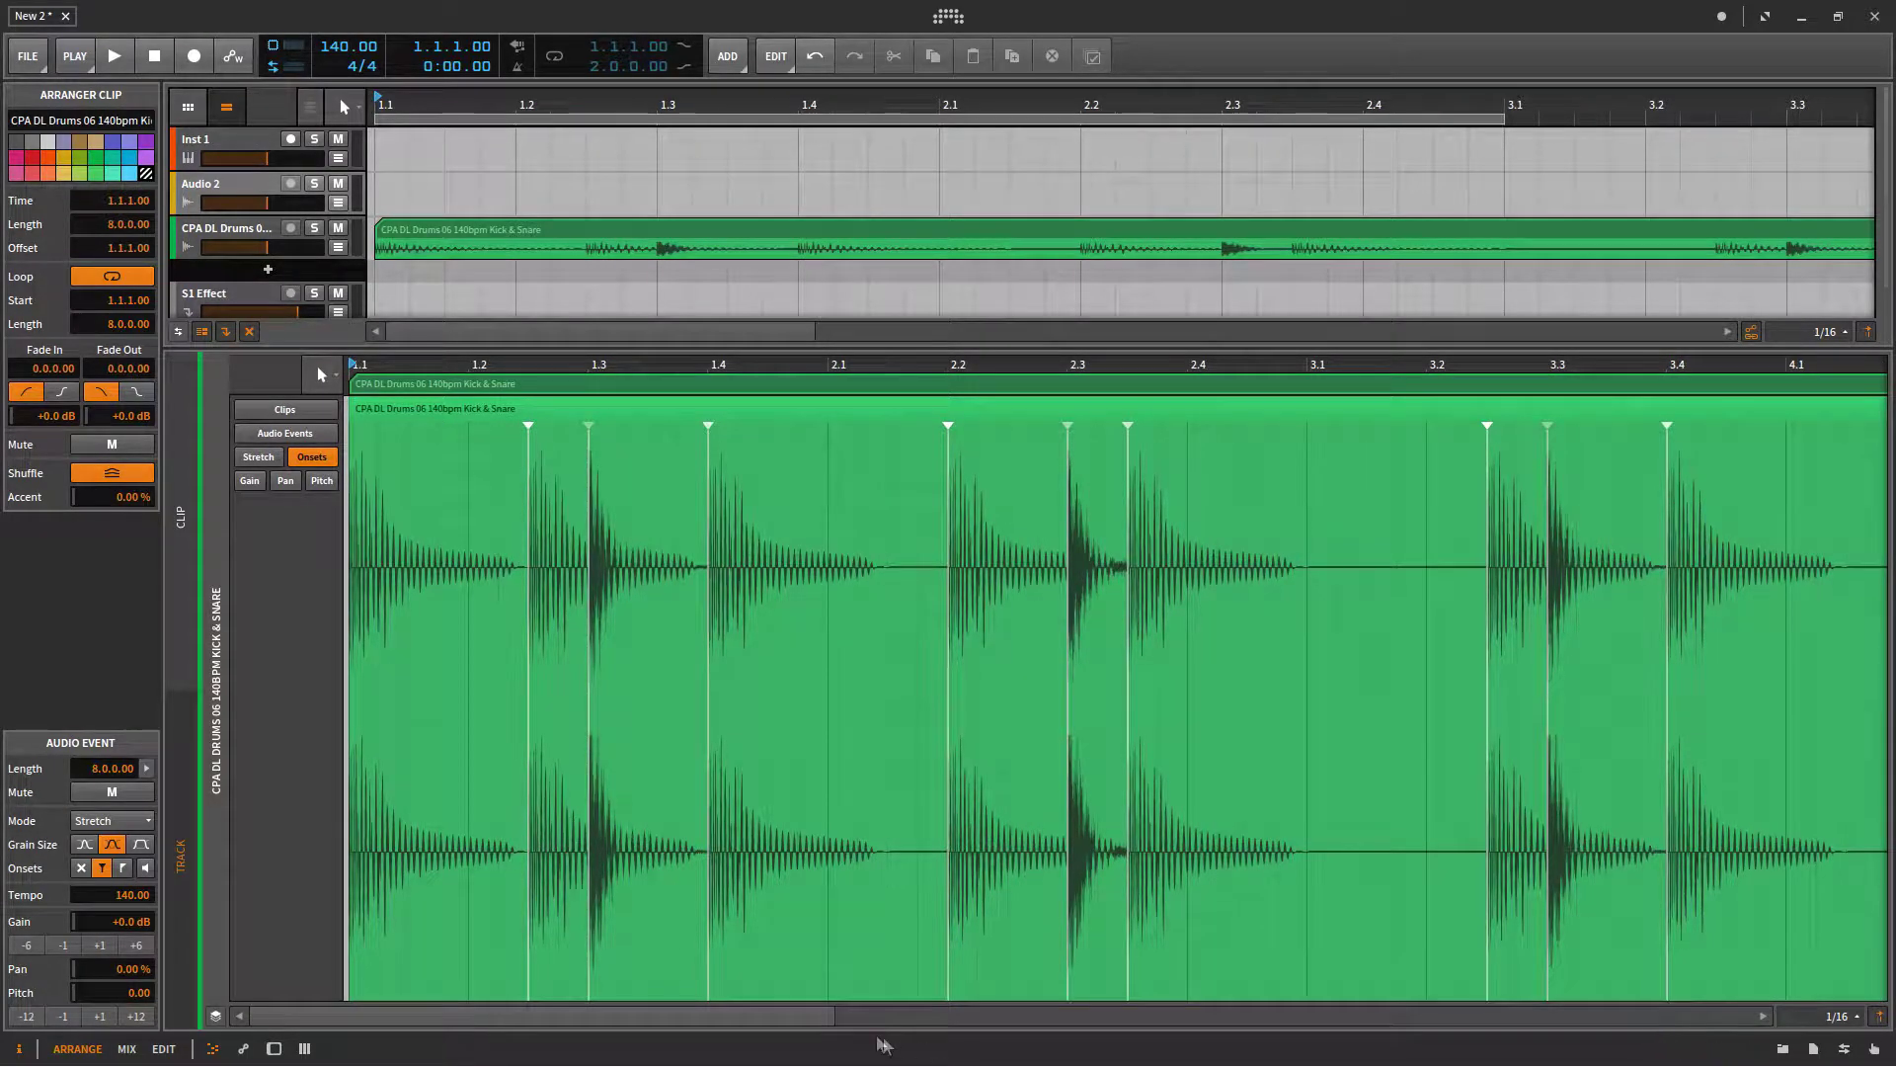
drag(835, 1017, 527, 1017)
click(120, 56)
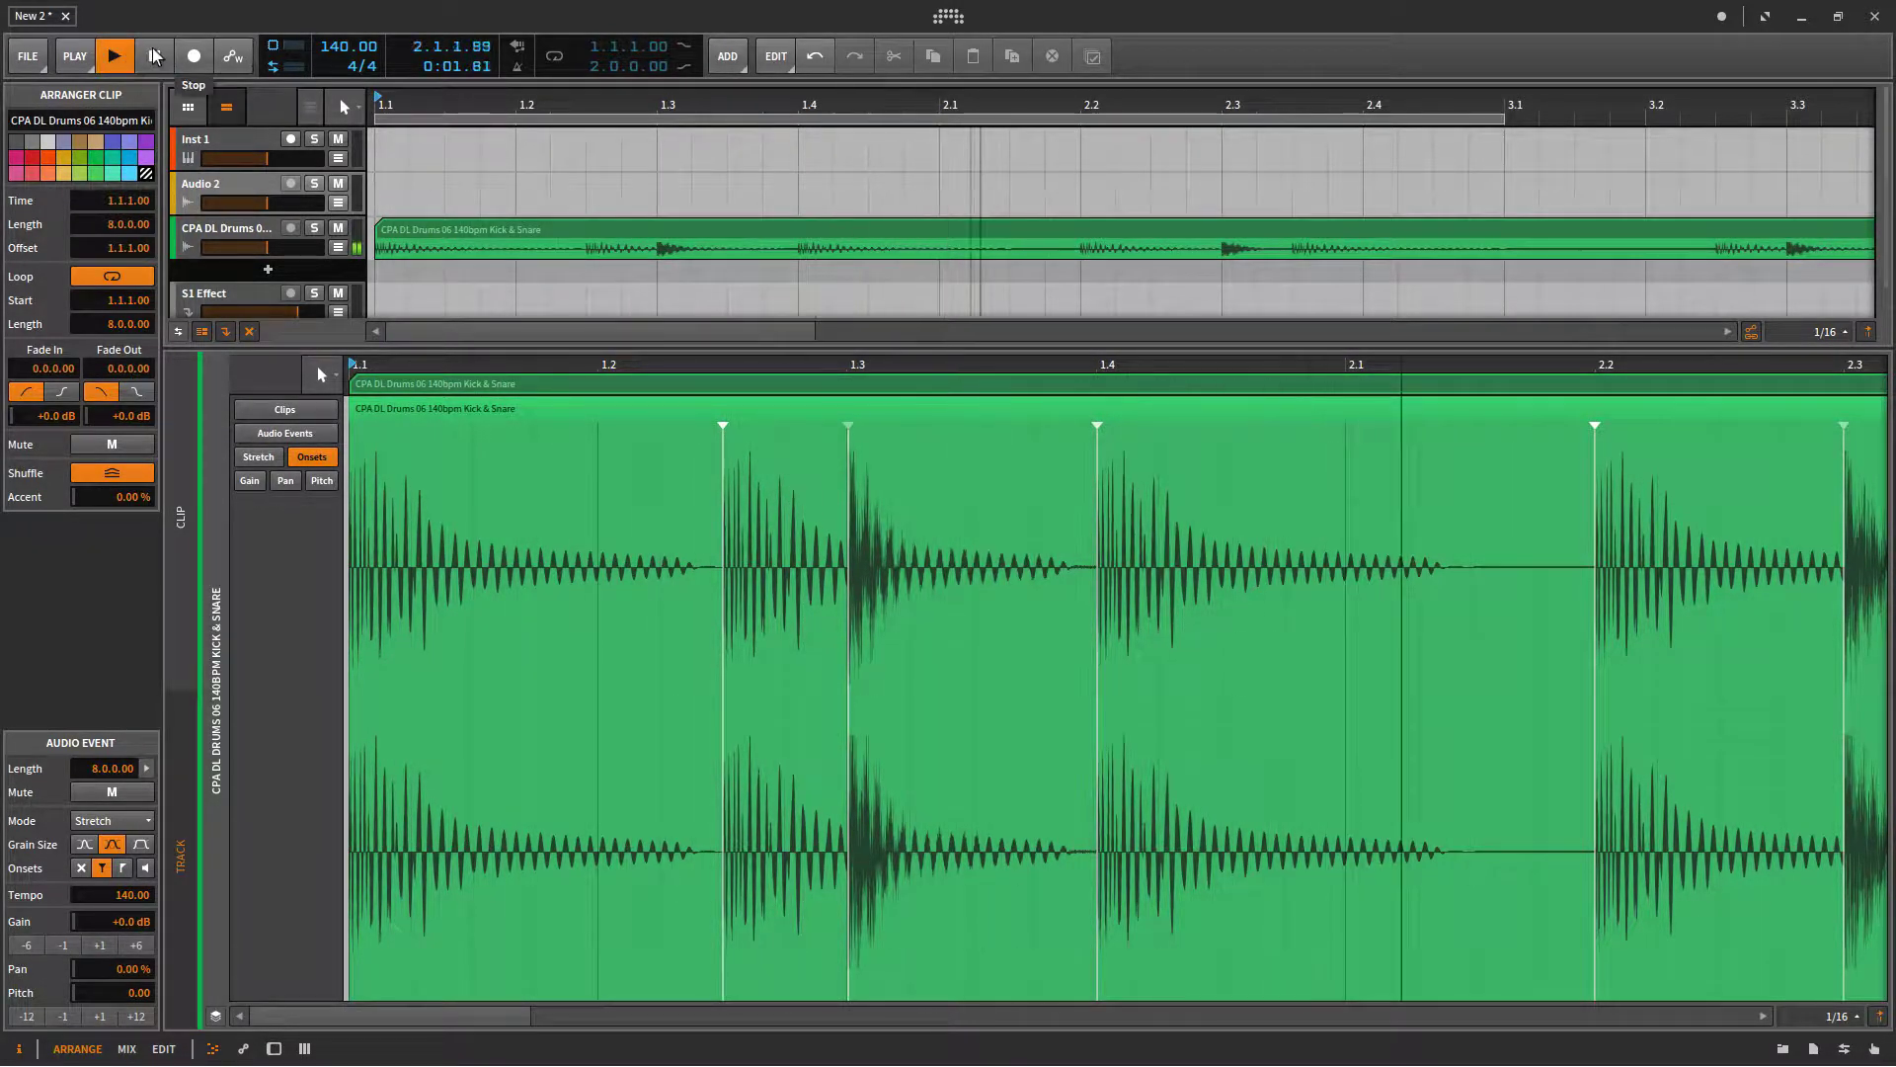
click(154, 56)
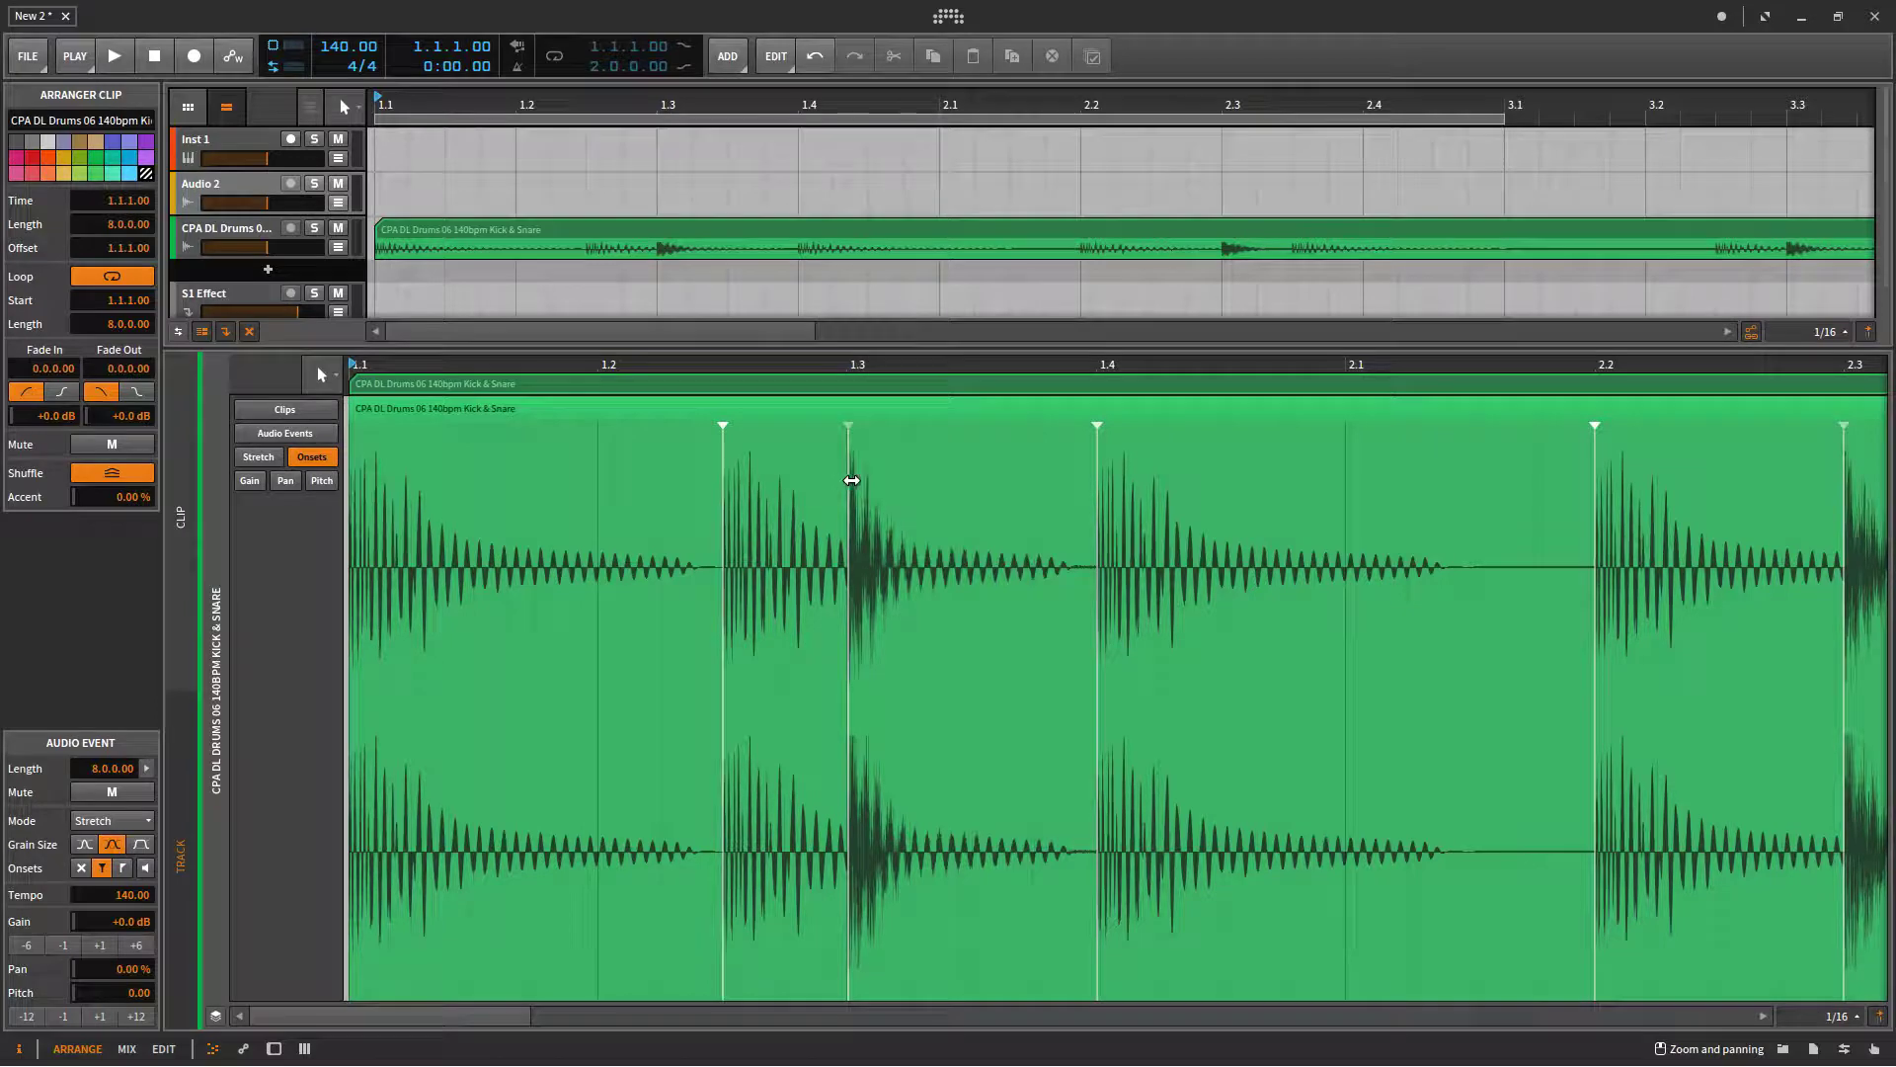
- Split the audio event at the onsets at 1.3 and 1.4, and delete the snare segment between them
right_click(850, 481)
click(1070, 499)
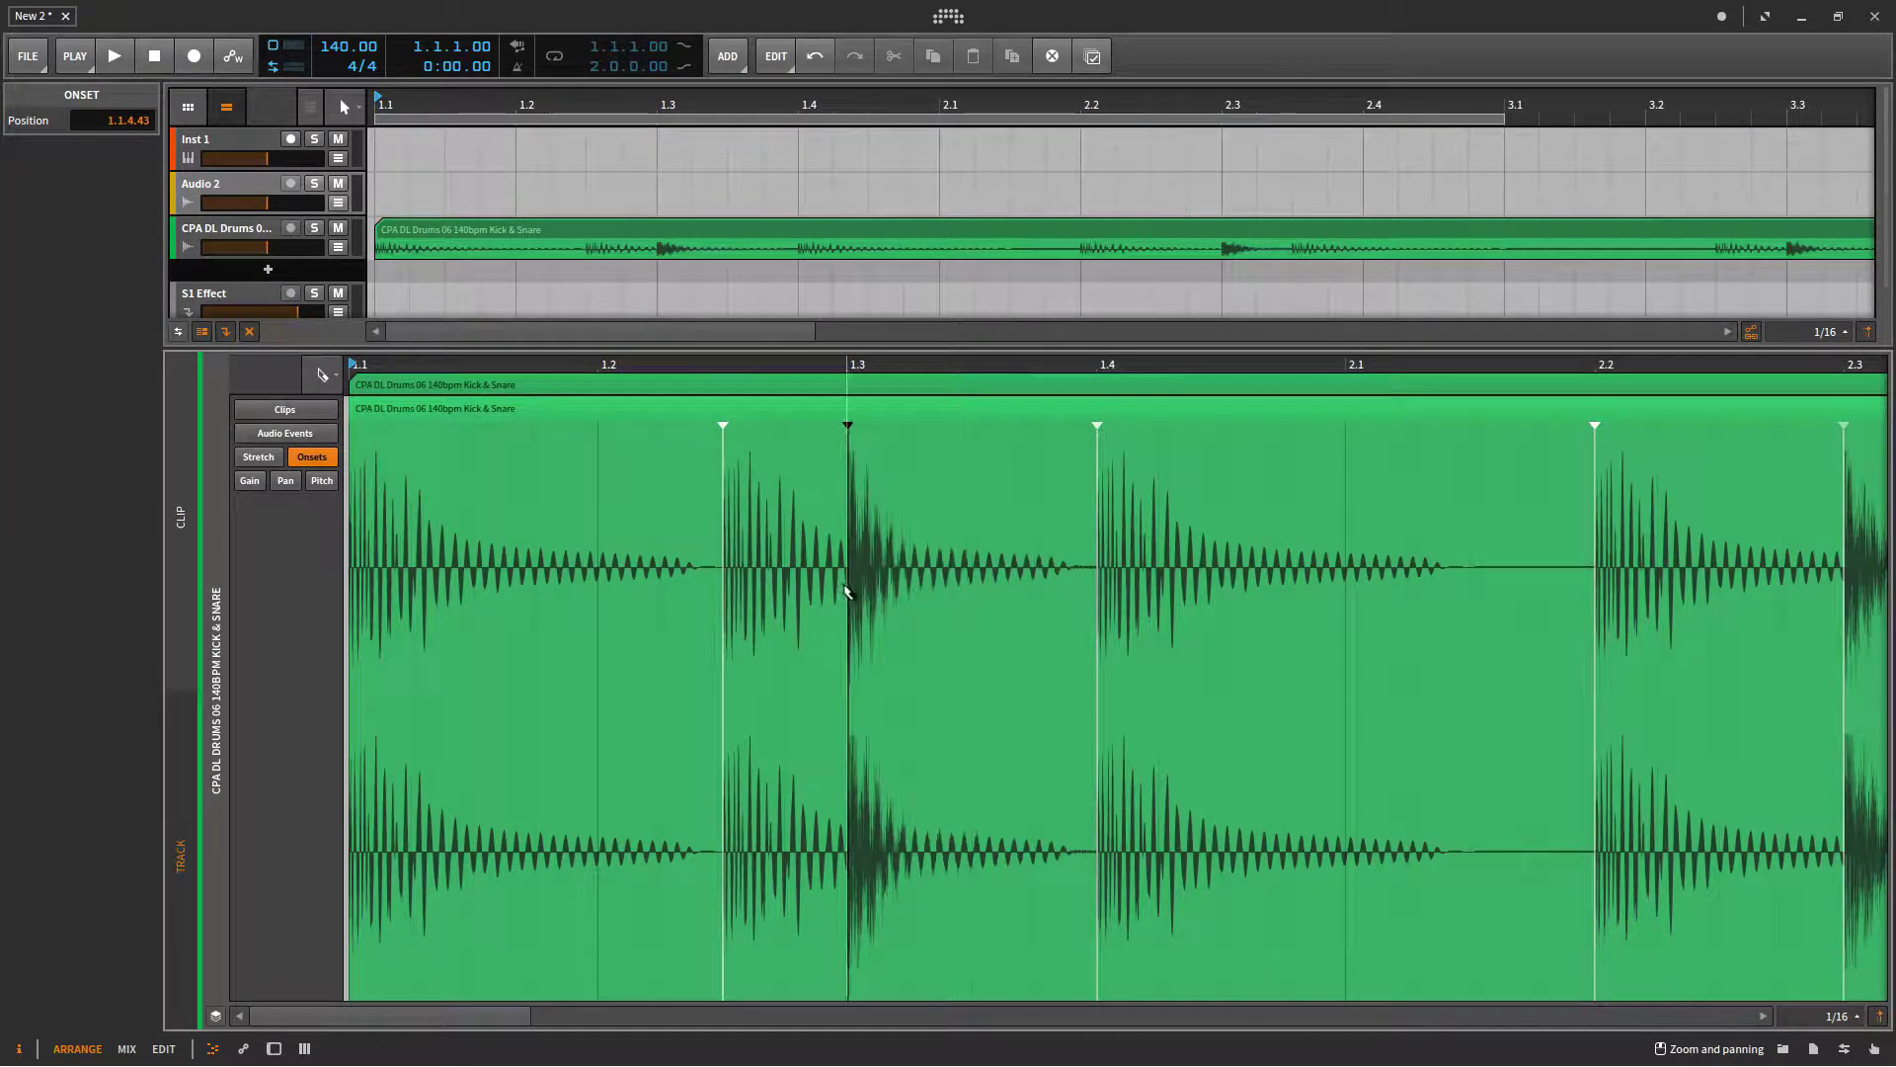
click(851, 590)
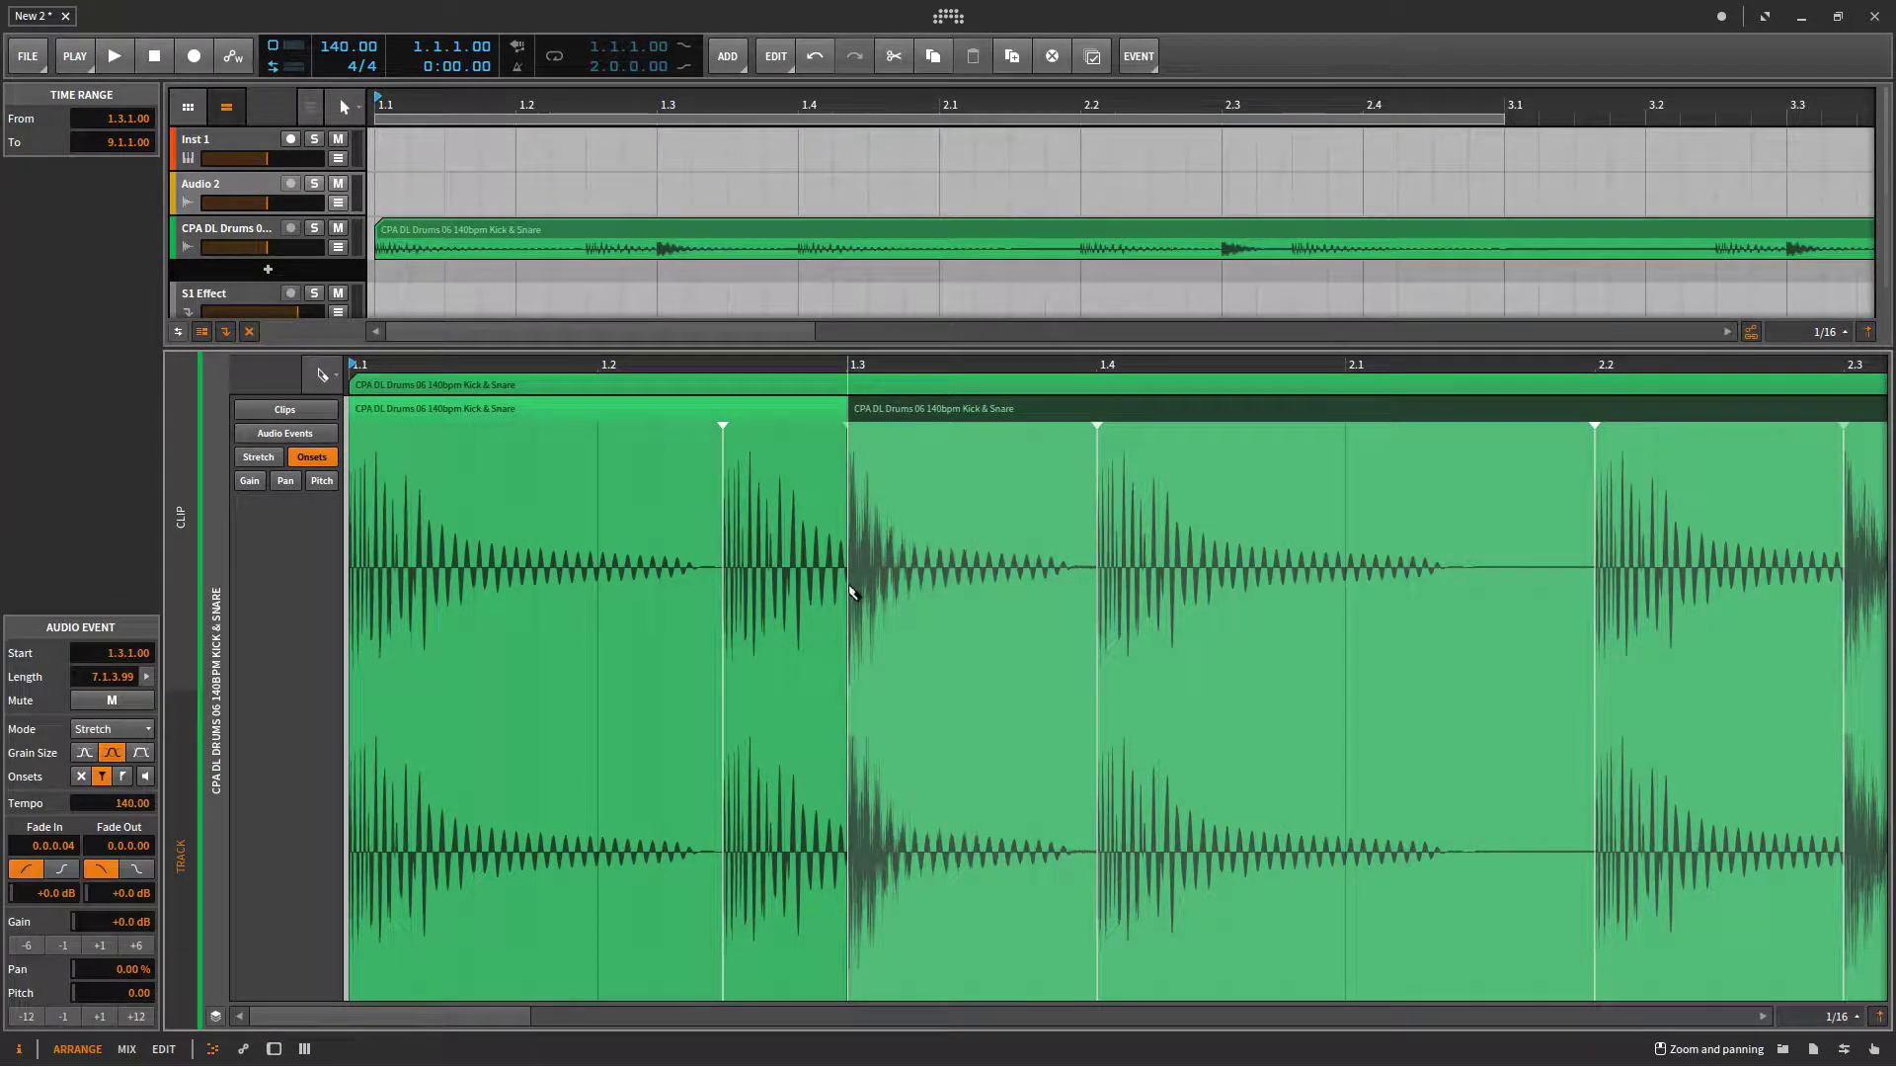
click(1093, 606)
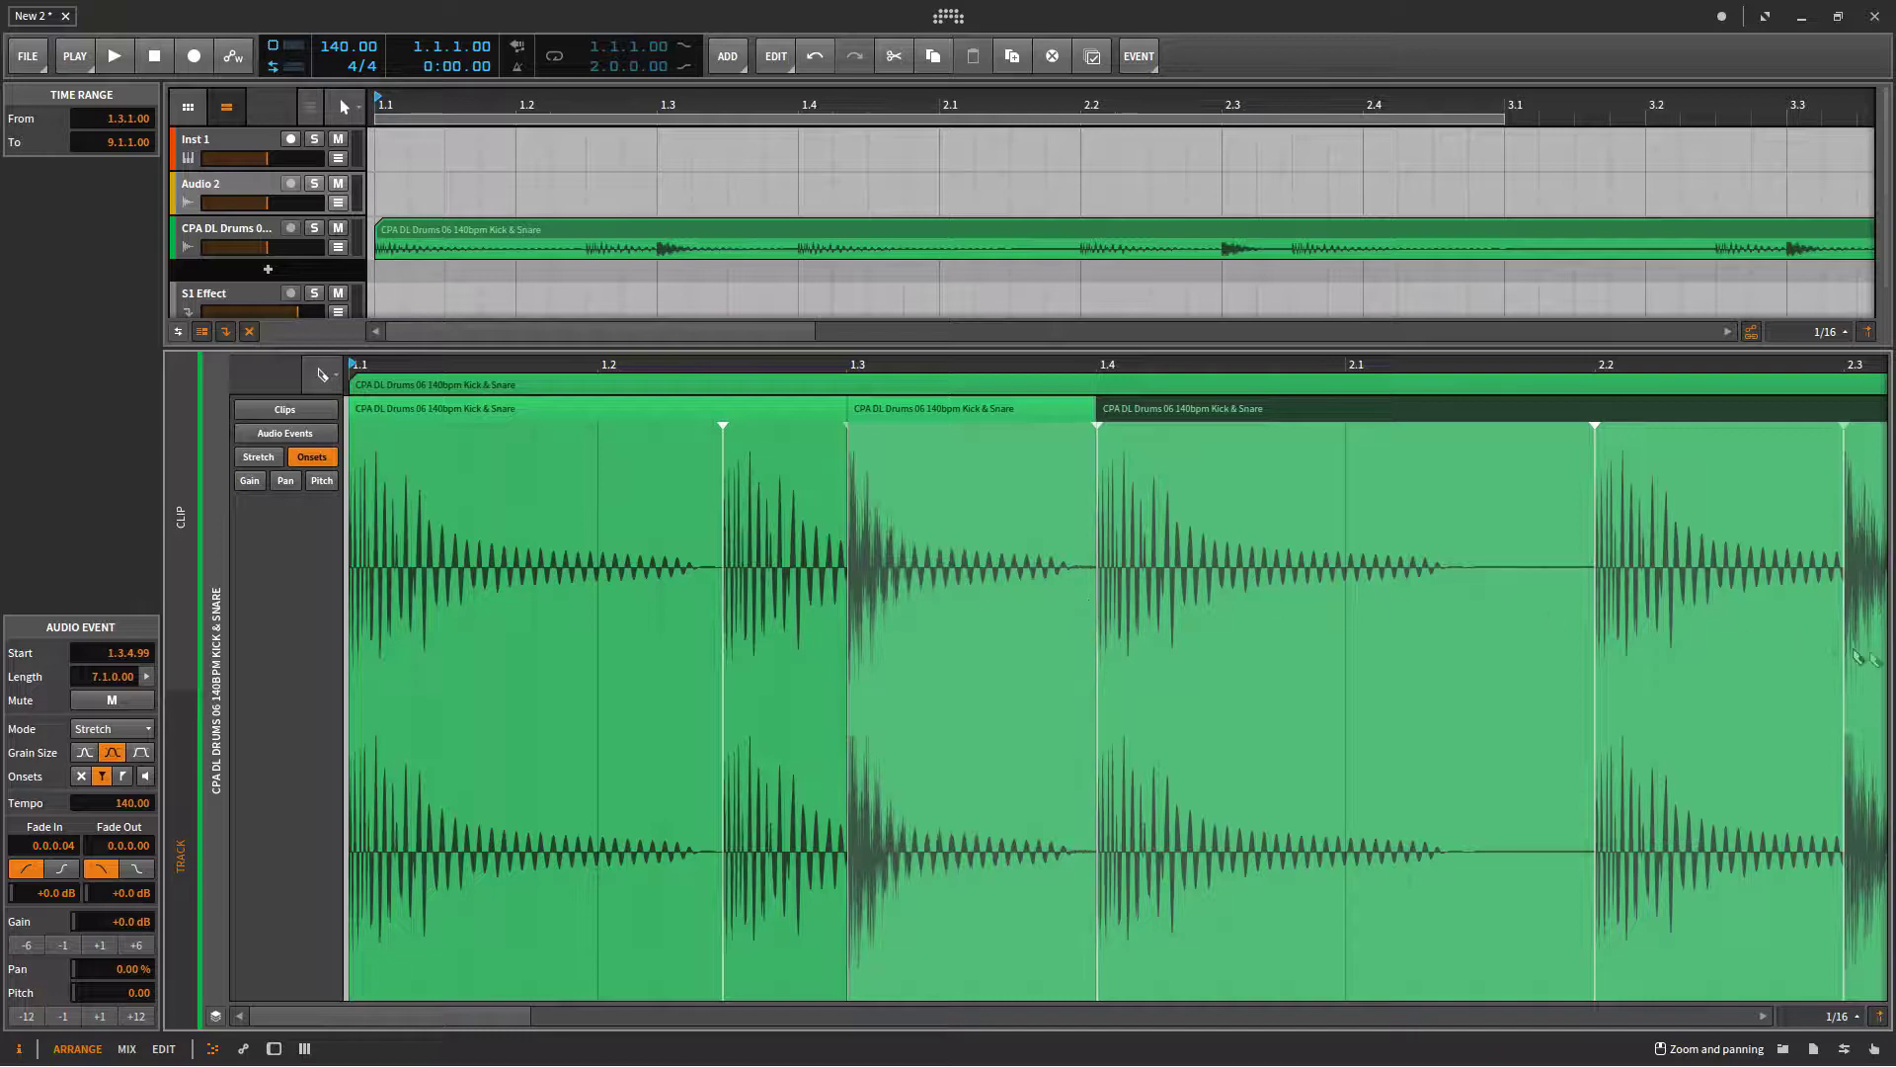
right_click(921, 432)
click(940, 423)
click(945, 417)
key(Delete)
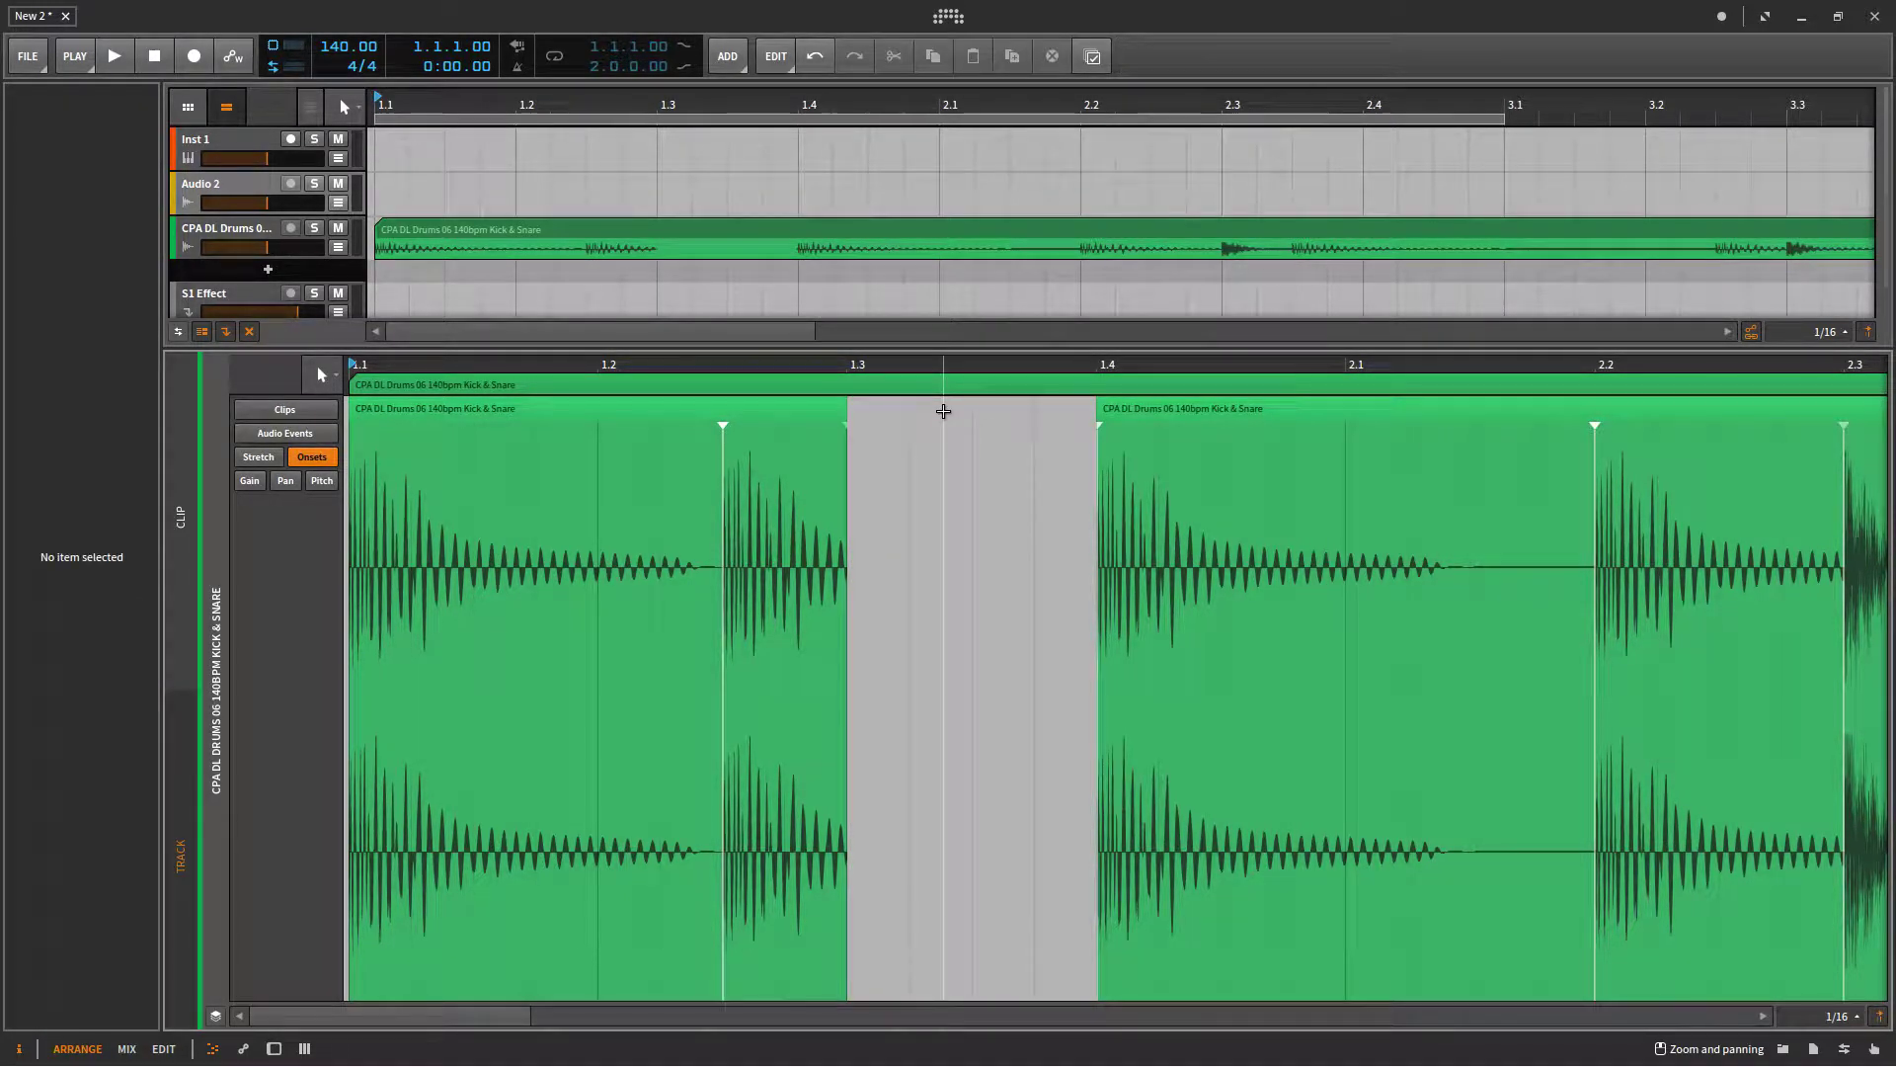
- Split the audio event at the onsets at 2.3 and 2.3.3, and delete the snare segment between them
scroll(842, 914, right, 5)
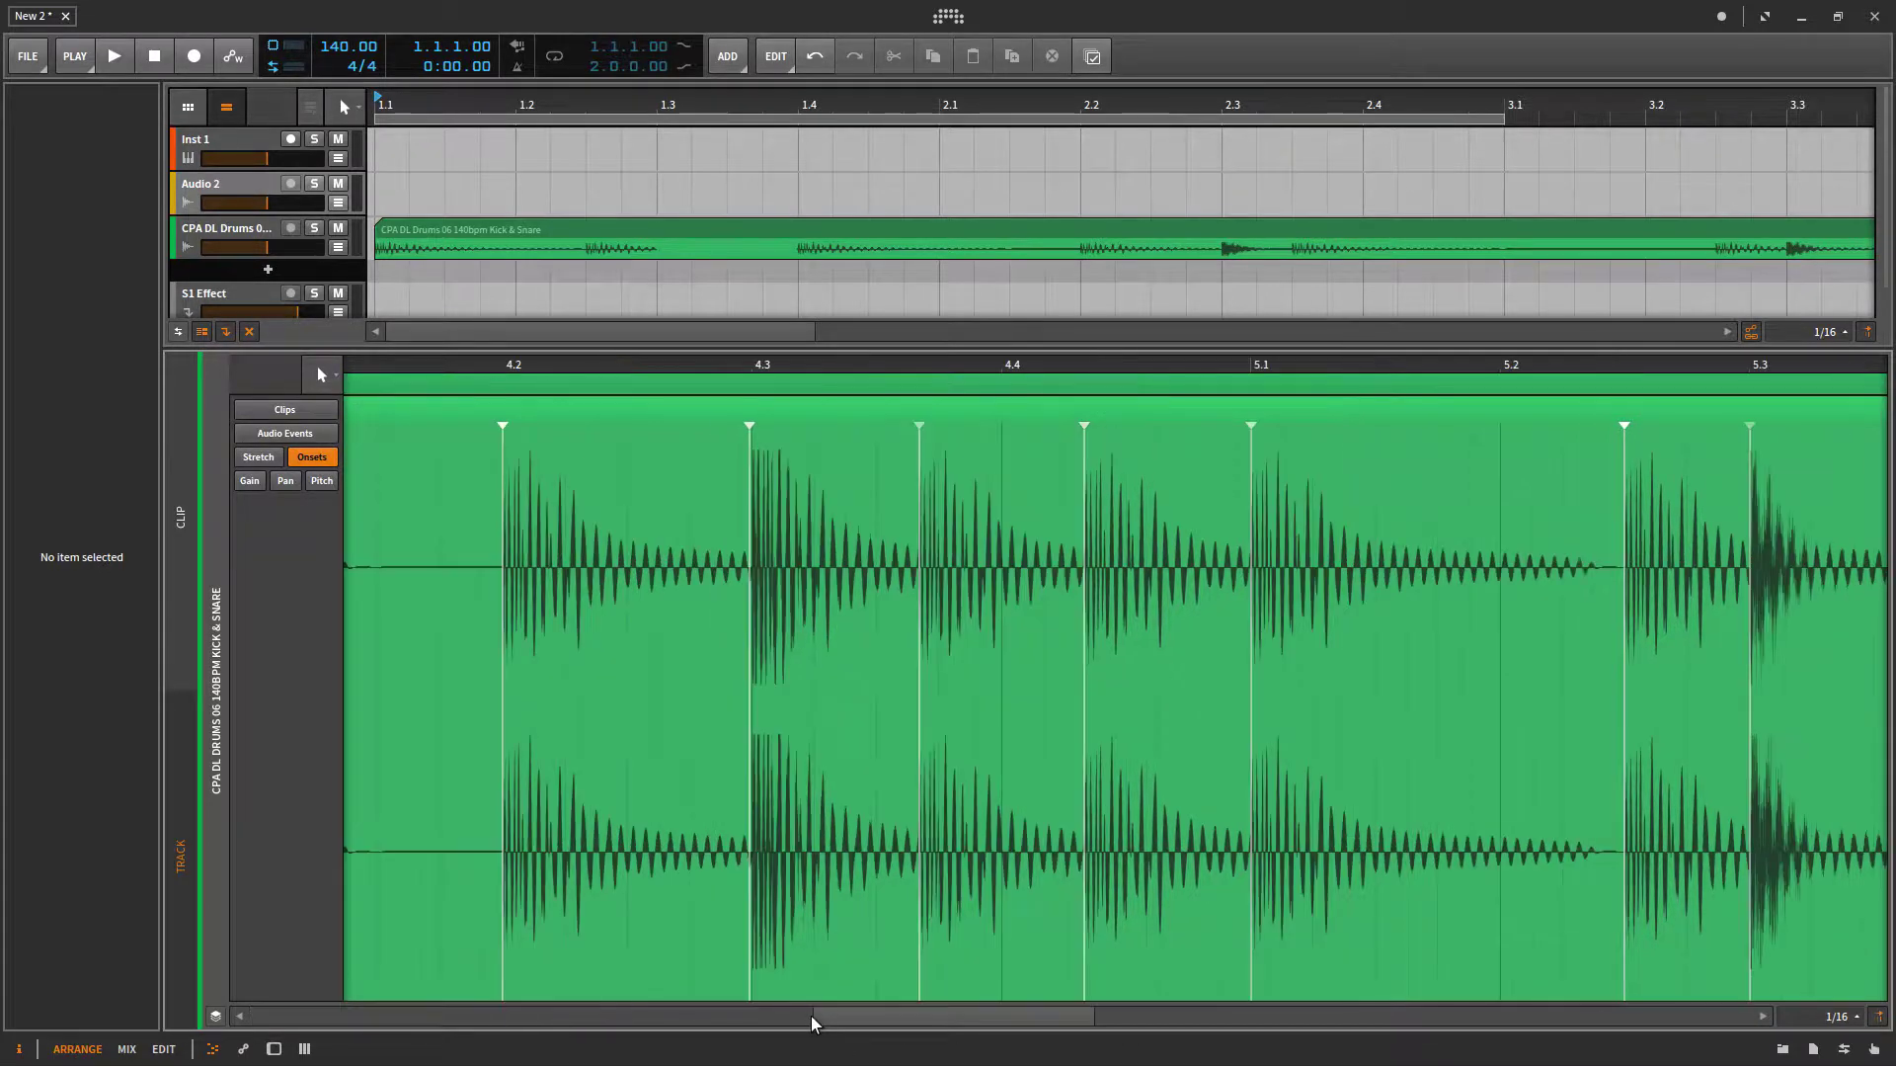
click(240, 1017)
click(240, 1016)
click(240, 1016)
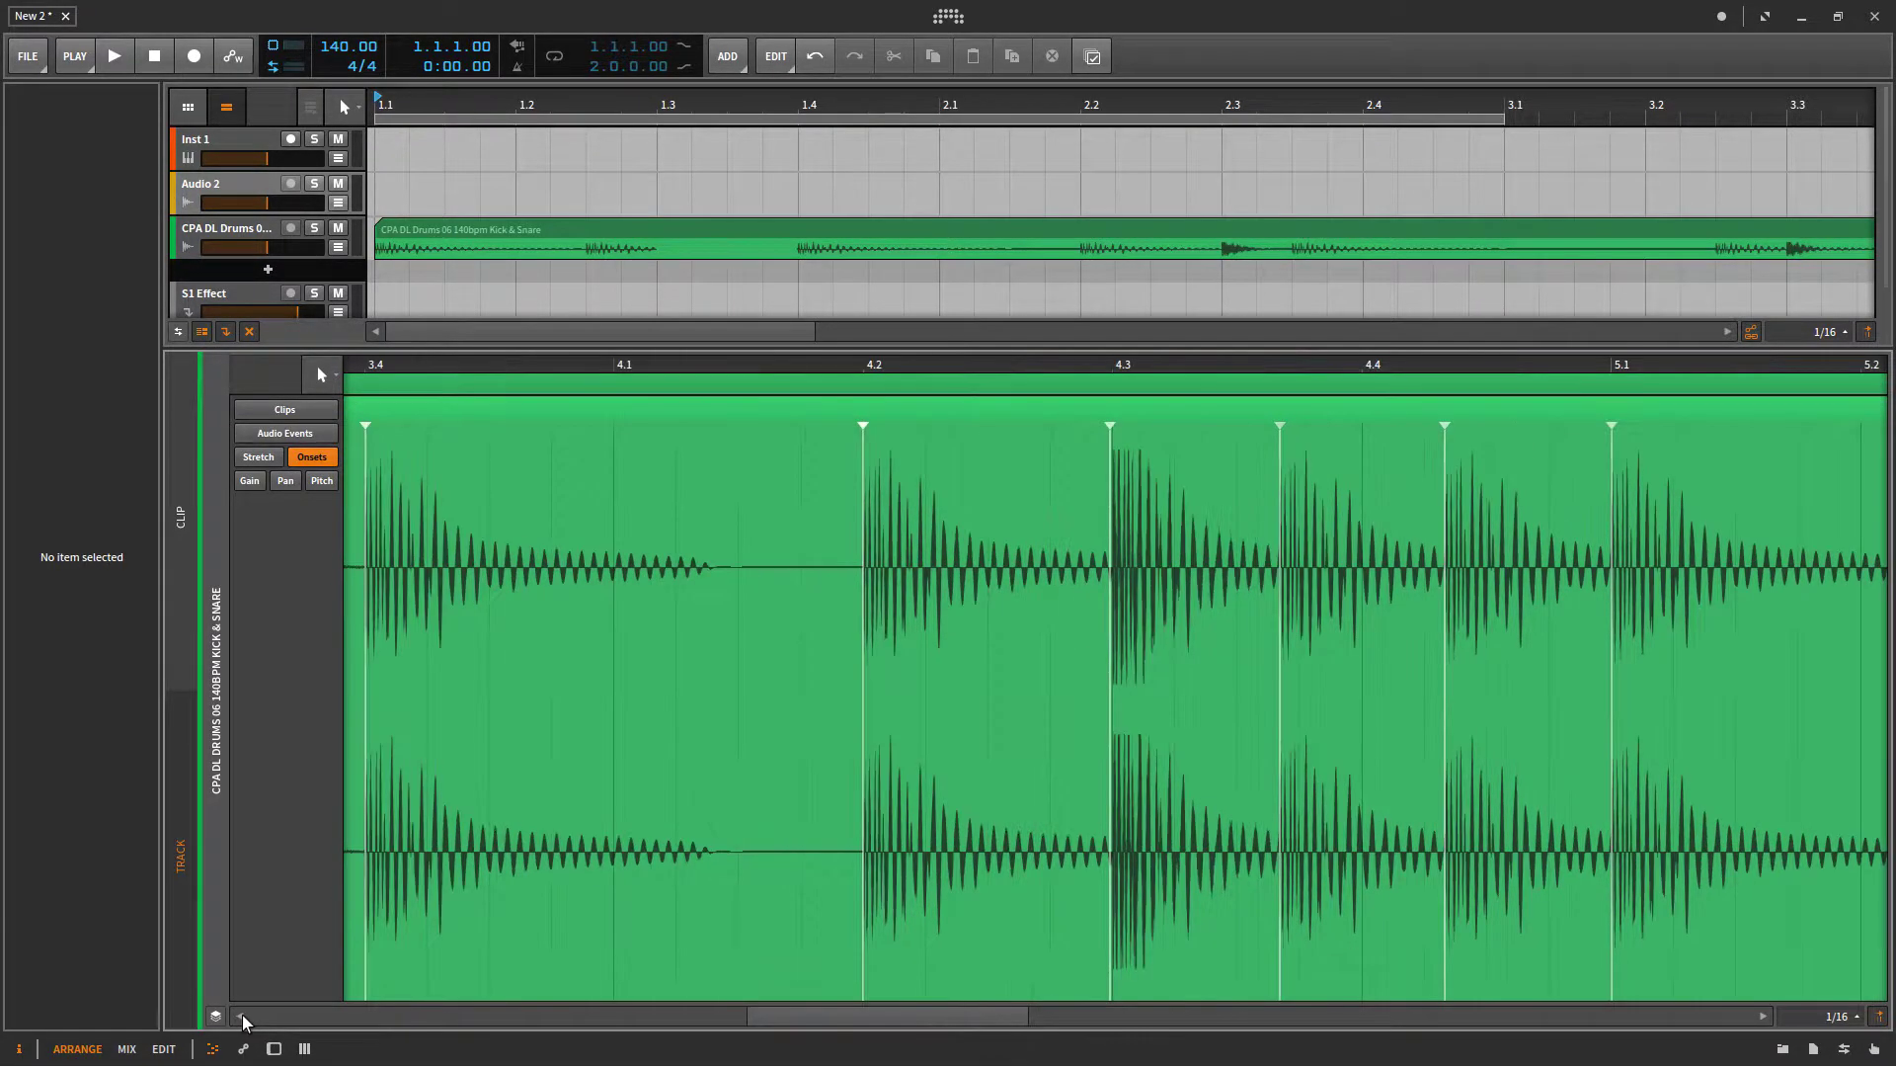
click(386, 1015)
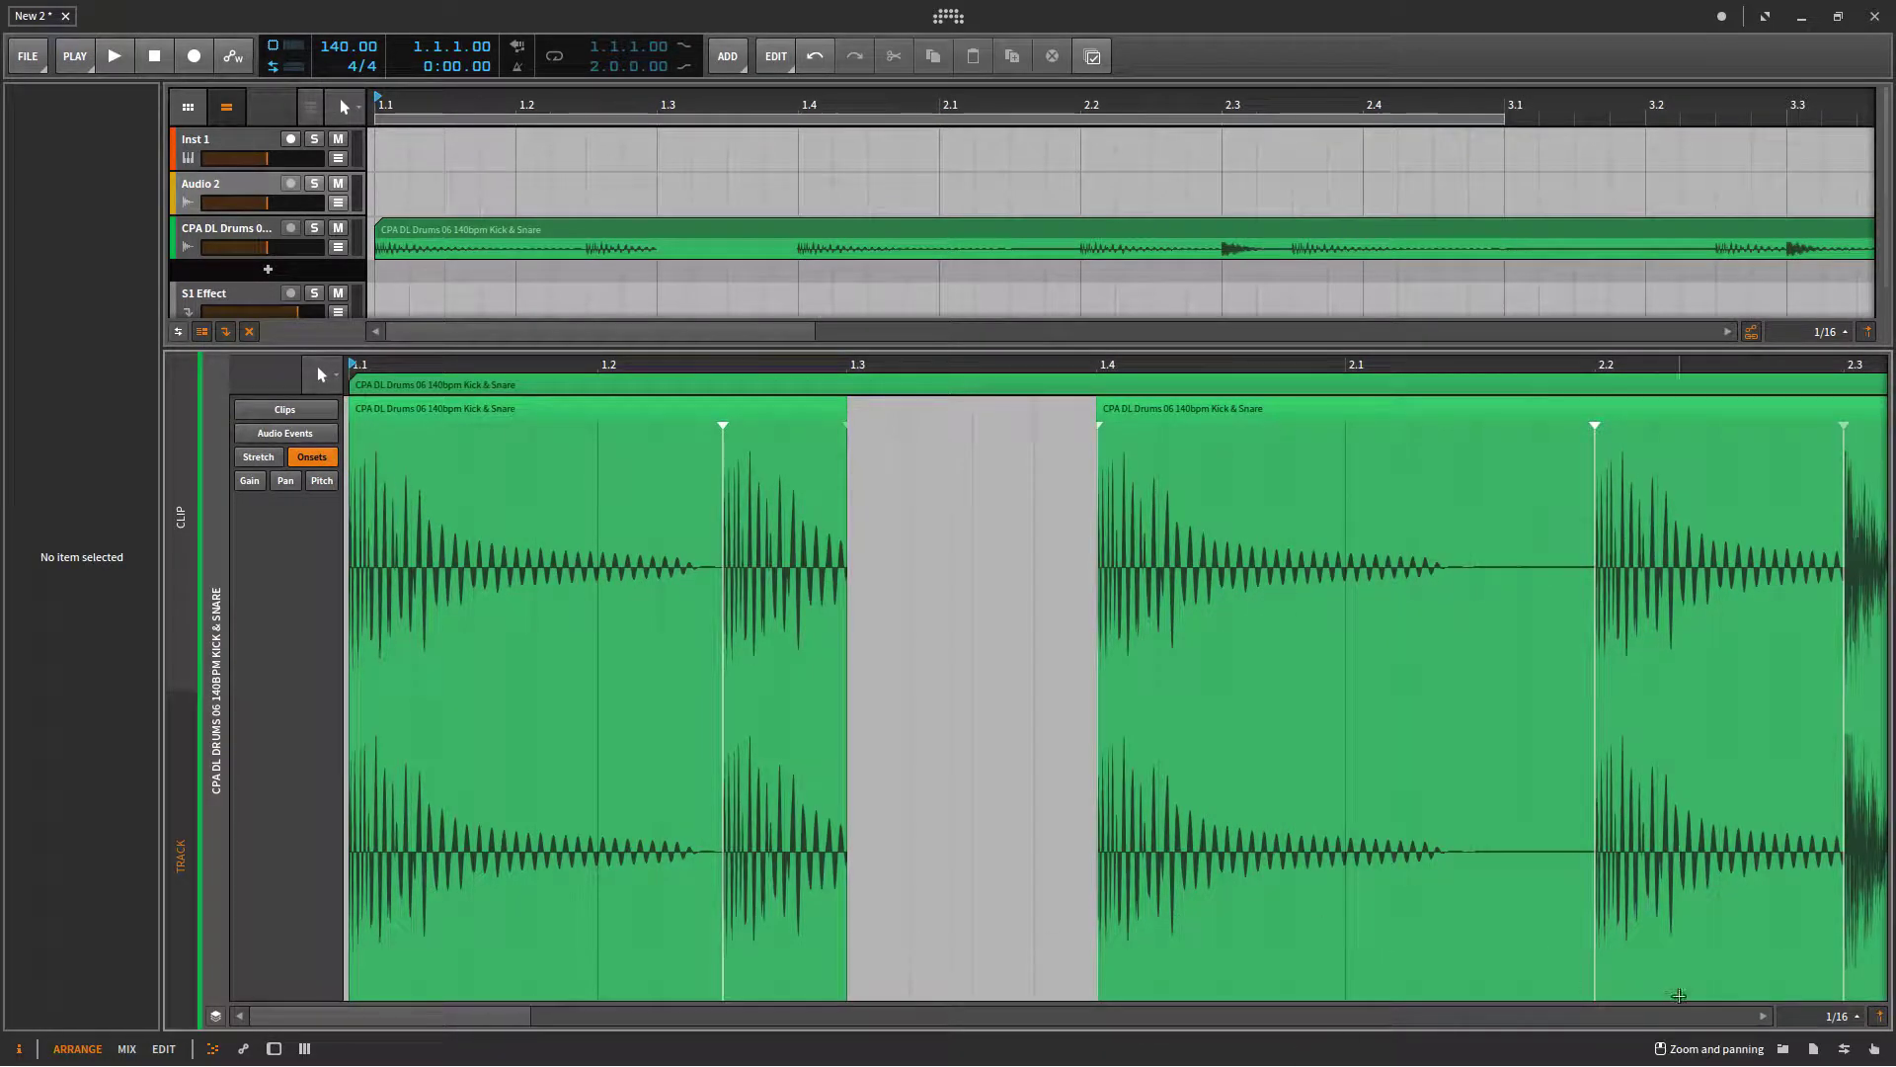
click(1764, 1015)
click(1764, 1015)
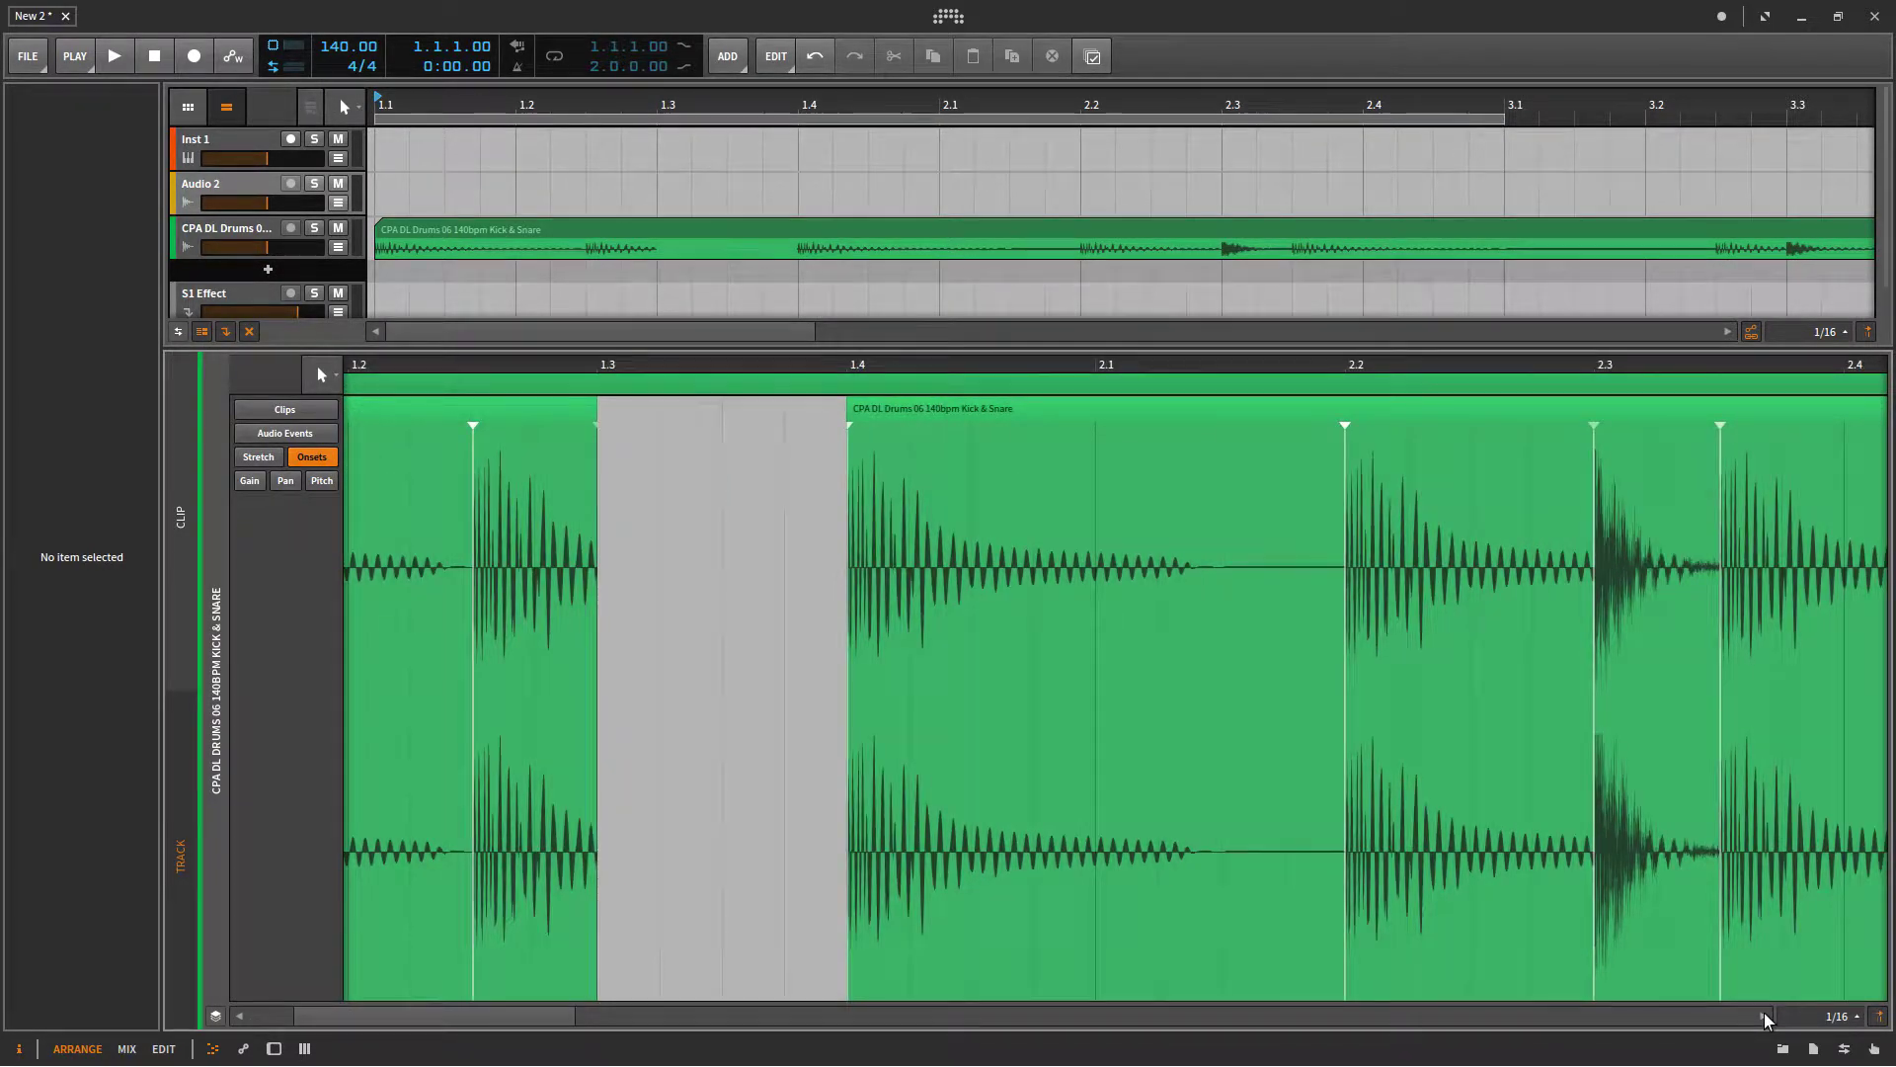
click(1764, 1015)
click(1764, 1015)
click(1764, 1015)
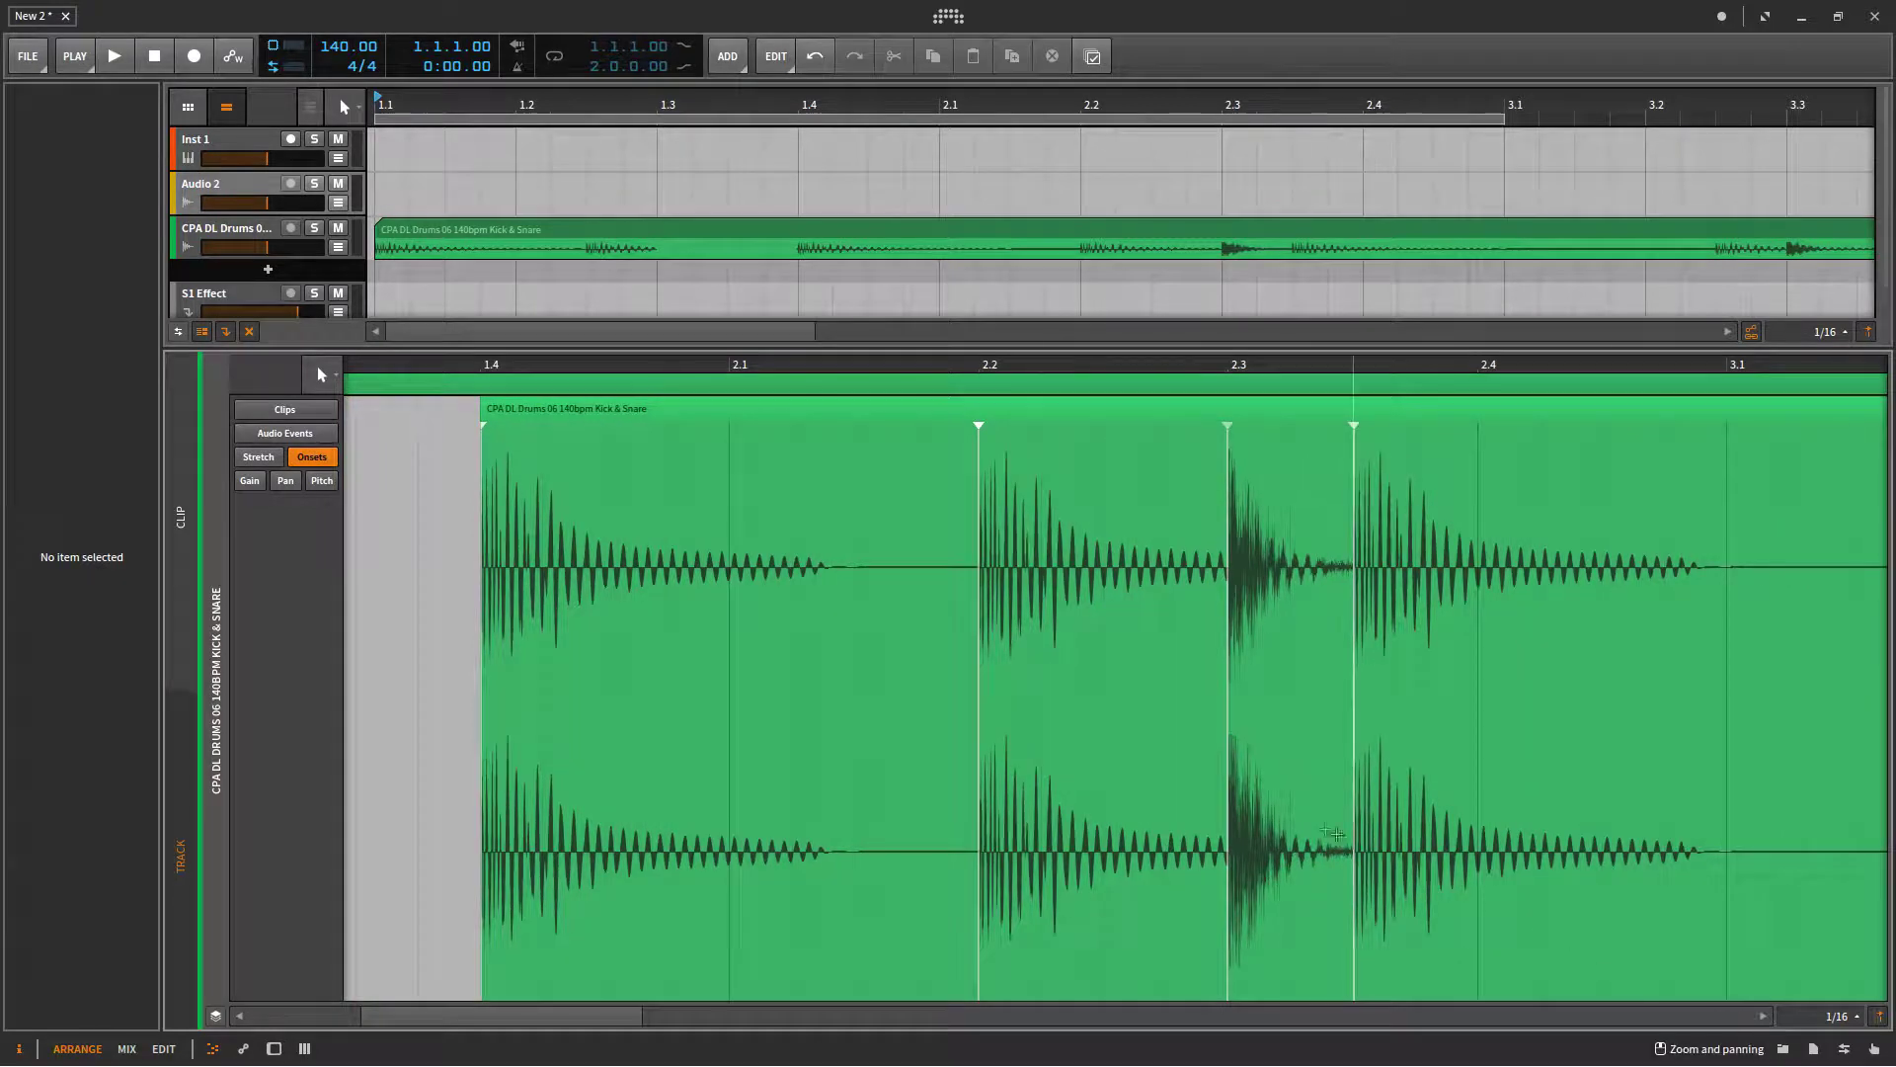
right_click(1227, 775)
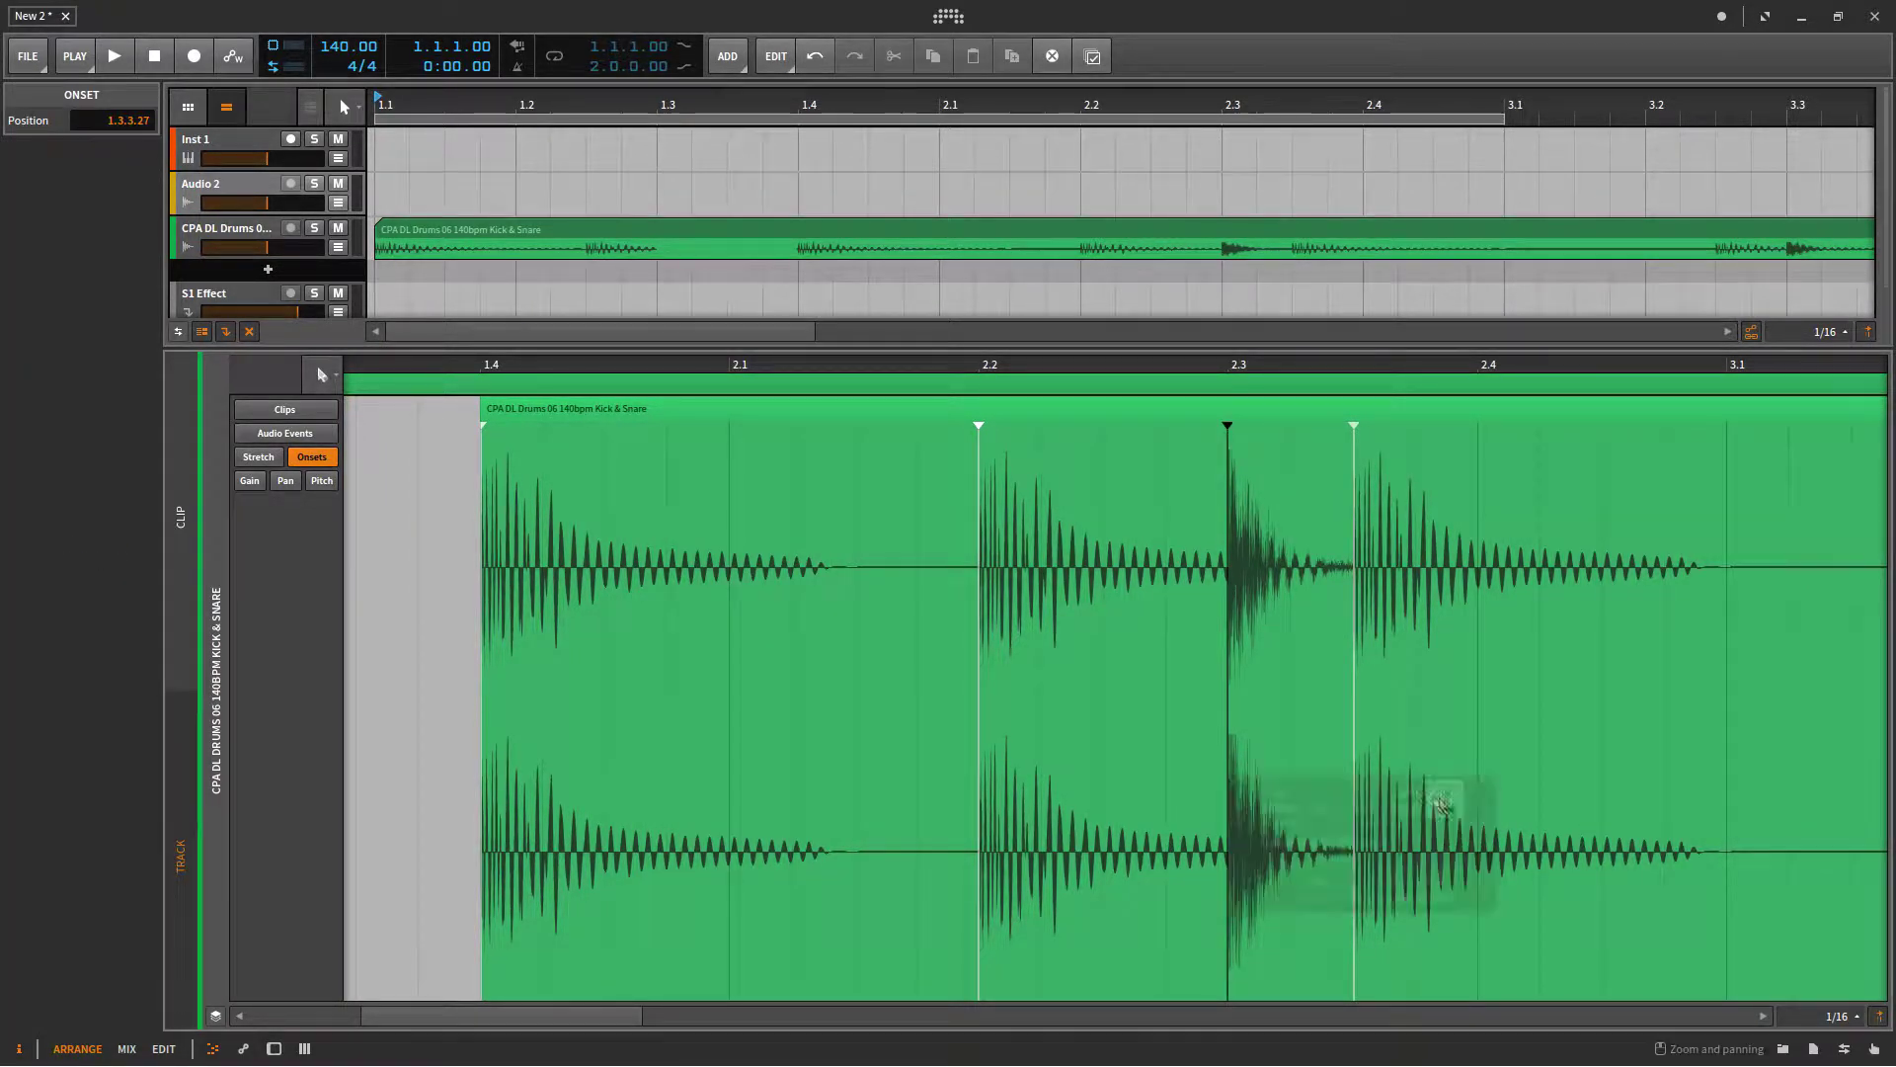
alt+click(1232, 707)
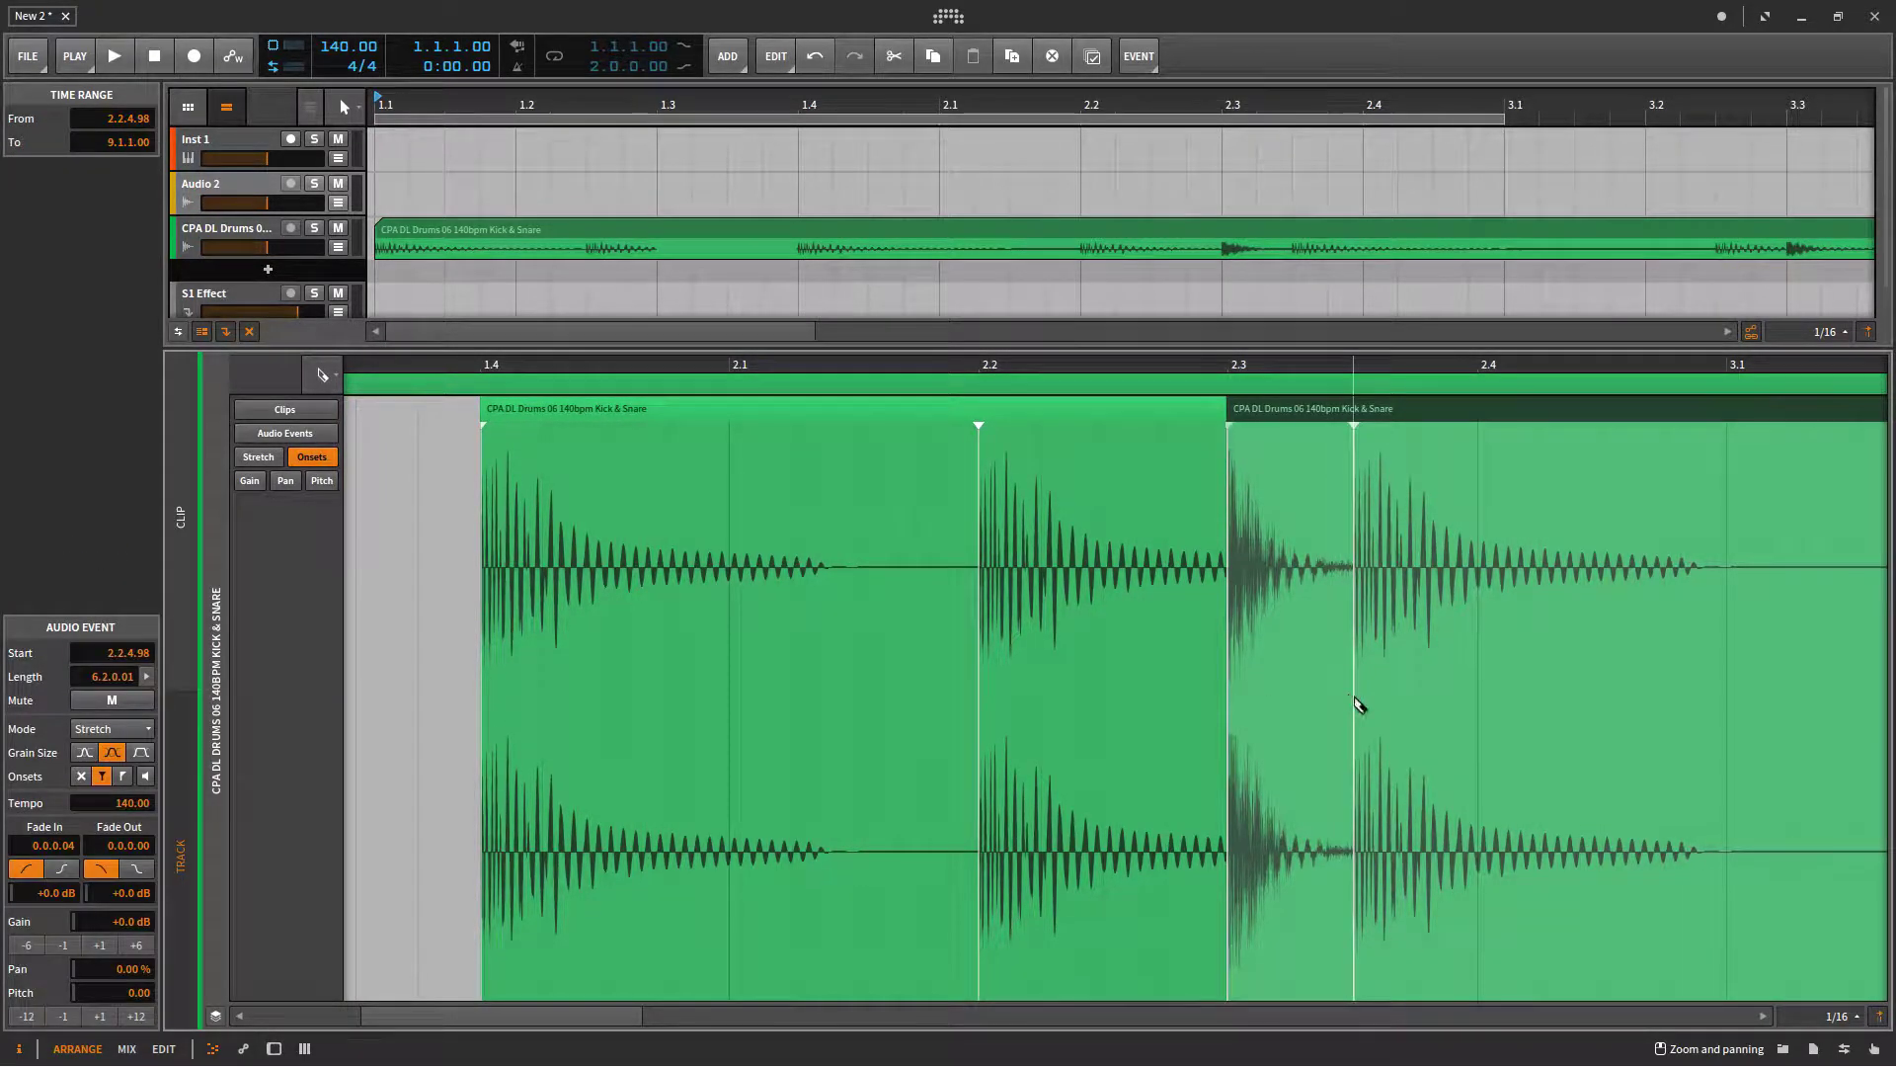
alt+click(1358, 703)
right_click(1255, 478)
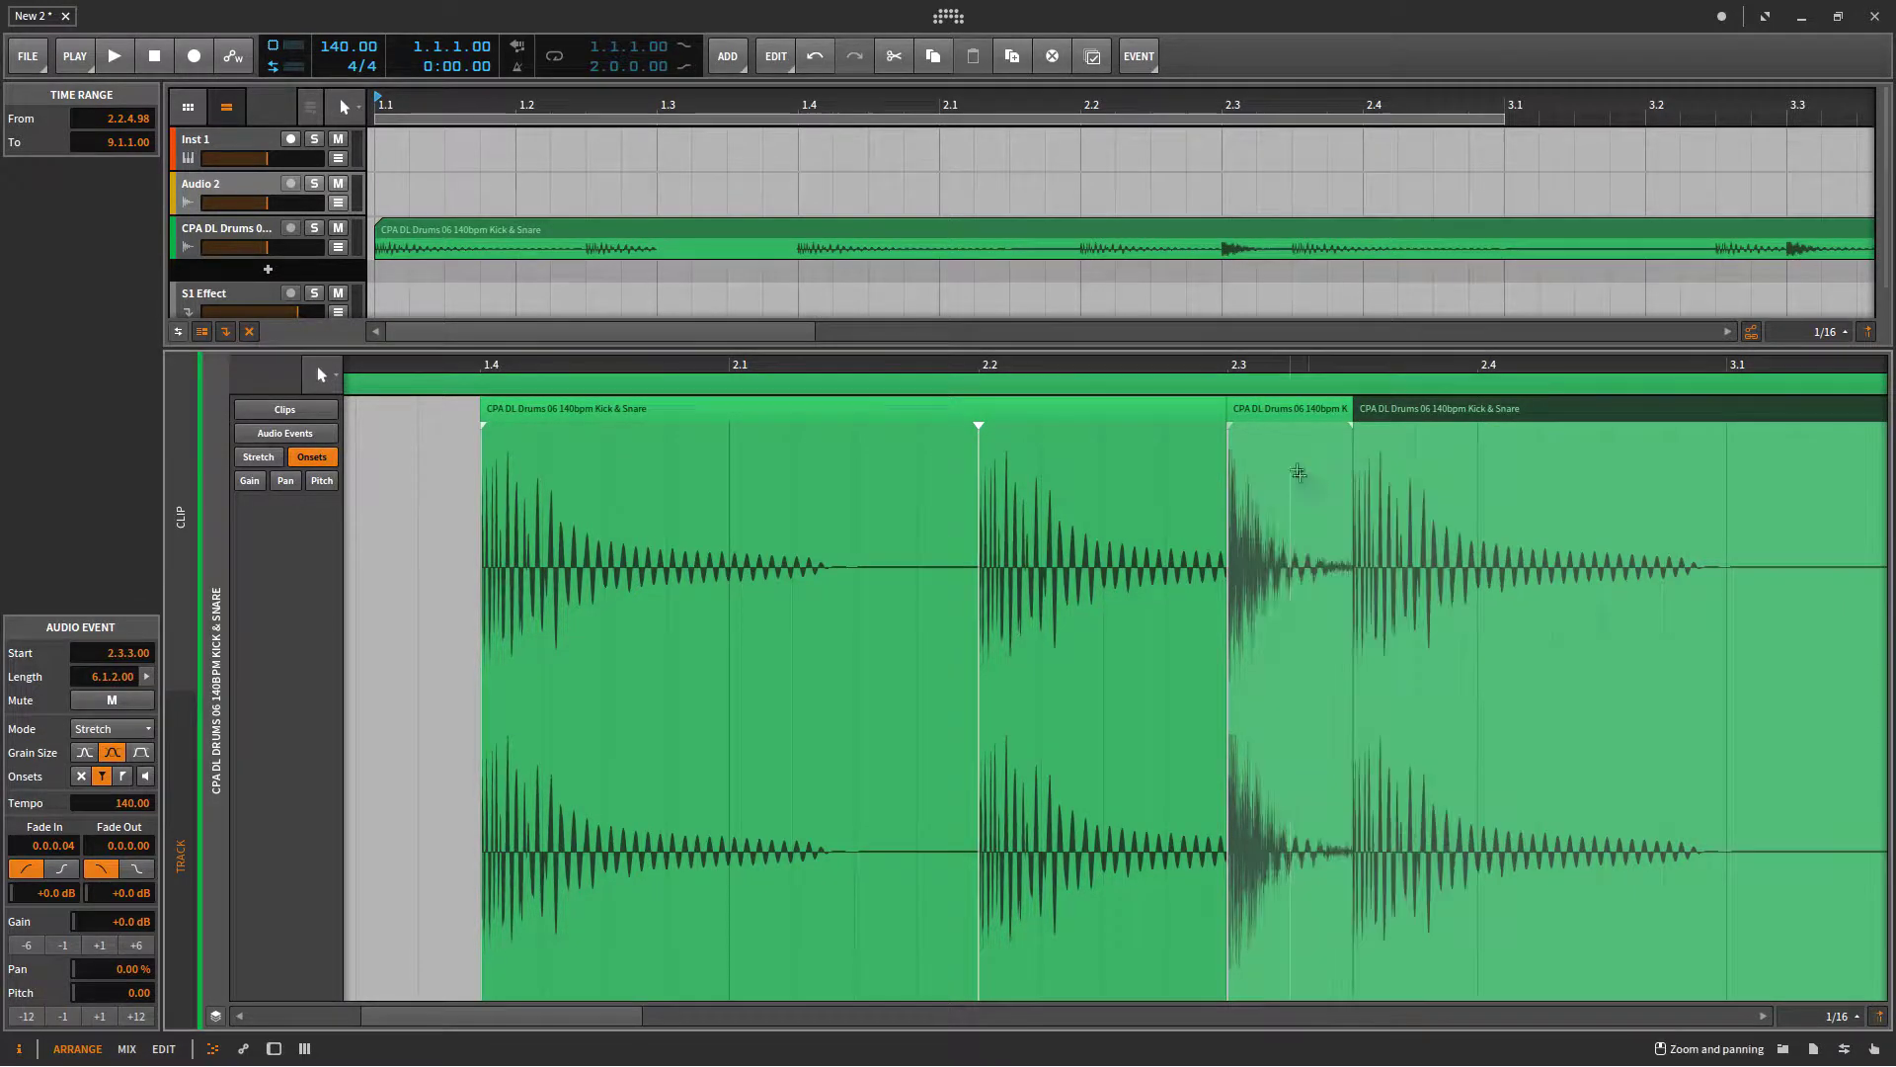
click(1271, 420)
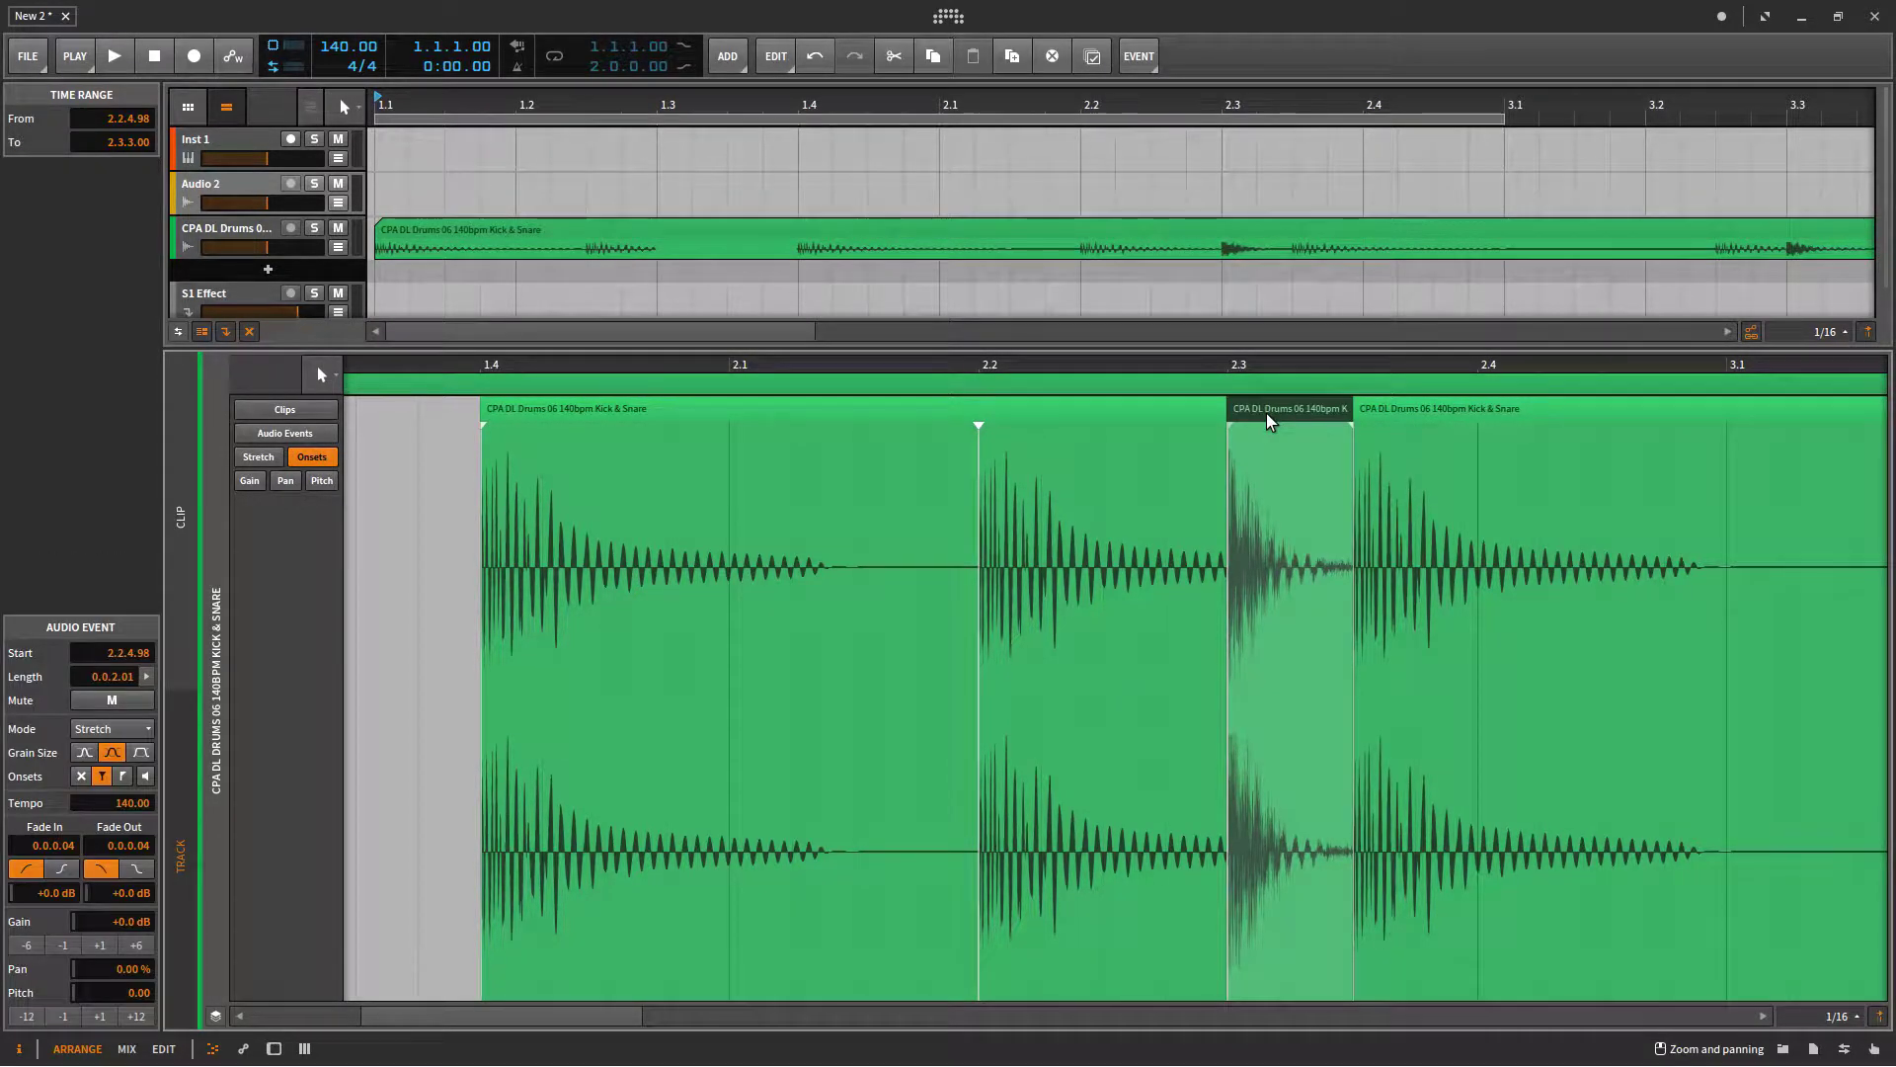
key(Delete)
- Split the audio event at the onsets at 3.3 and 3.4, and delete the snare segment between them
drag(1763, 1018, 1763, 1017)
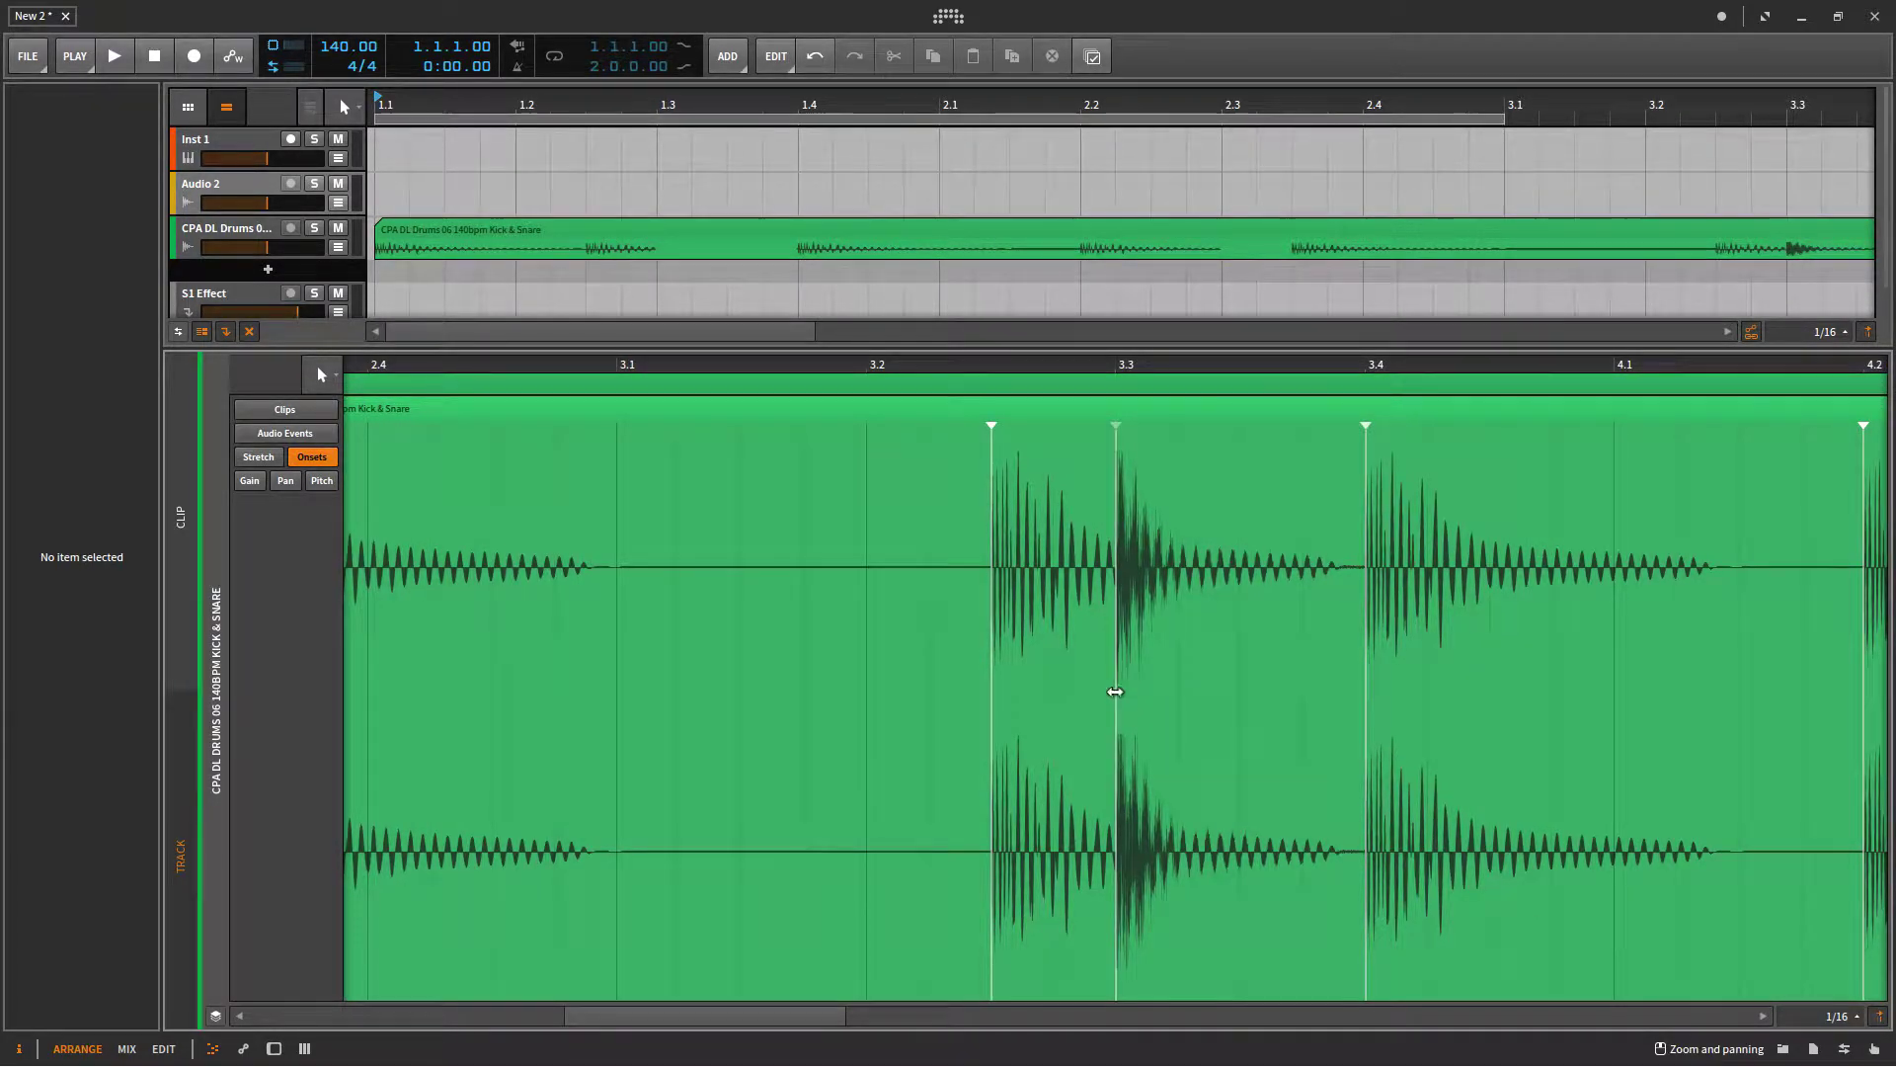
right_click(1115, 691)
click(1333, 713)
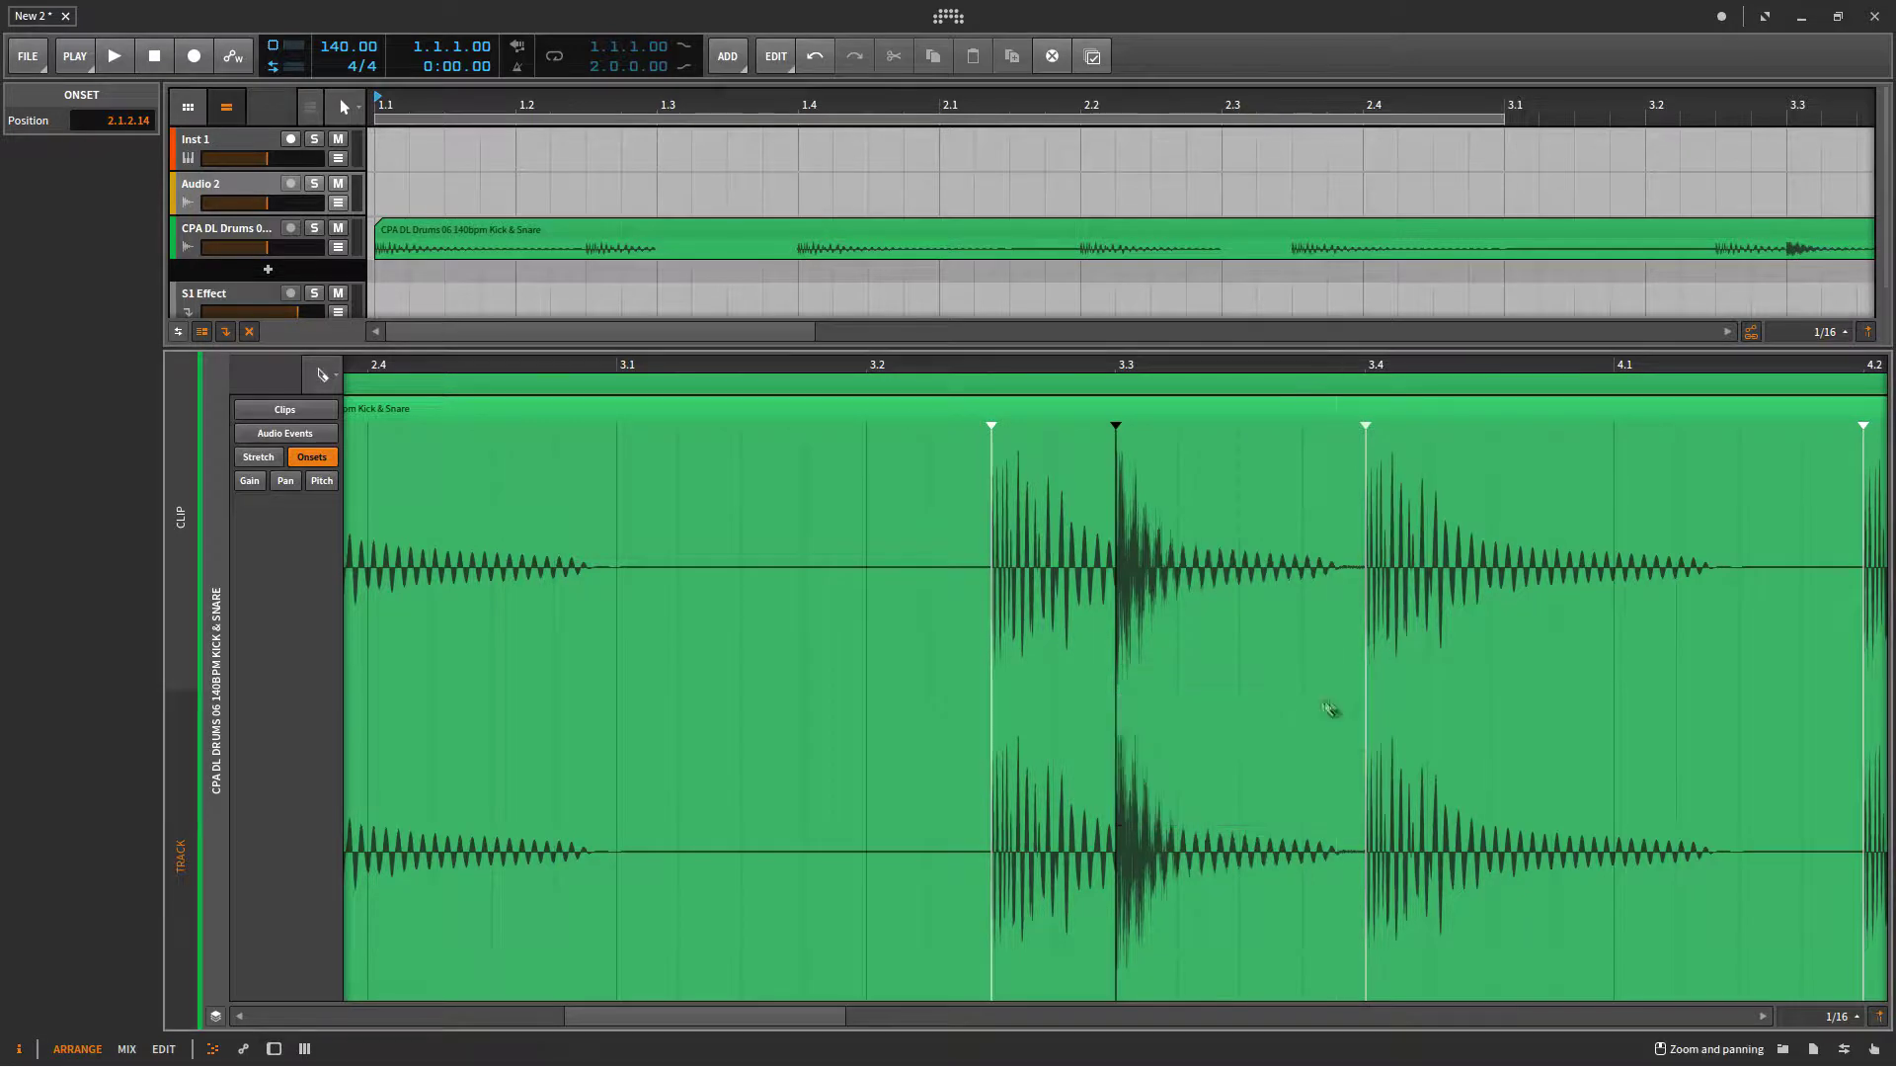
click(1117, 711)
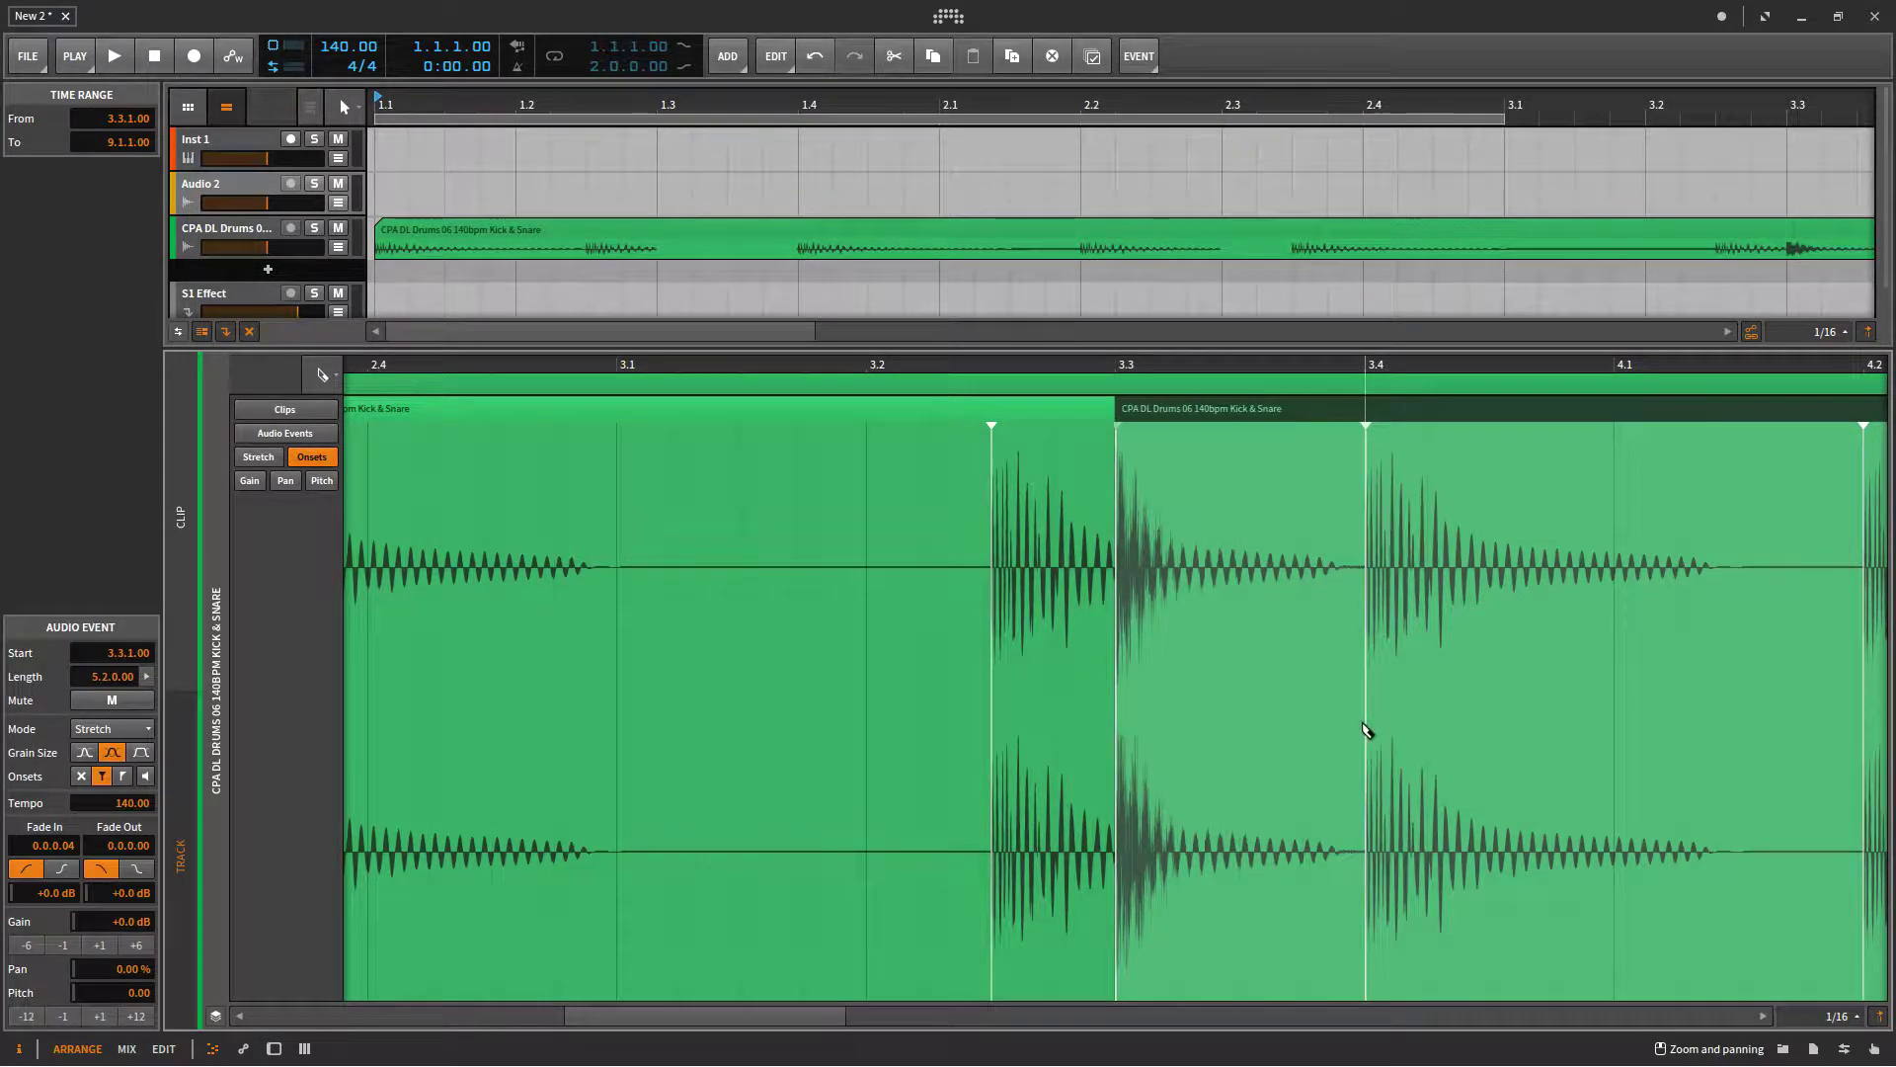
click(1366, 731)
right_click(1176, 474)
click(1225, 489)
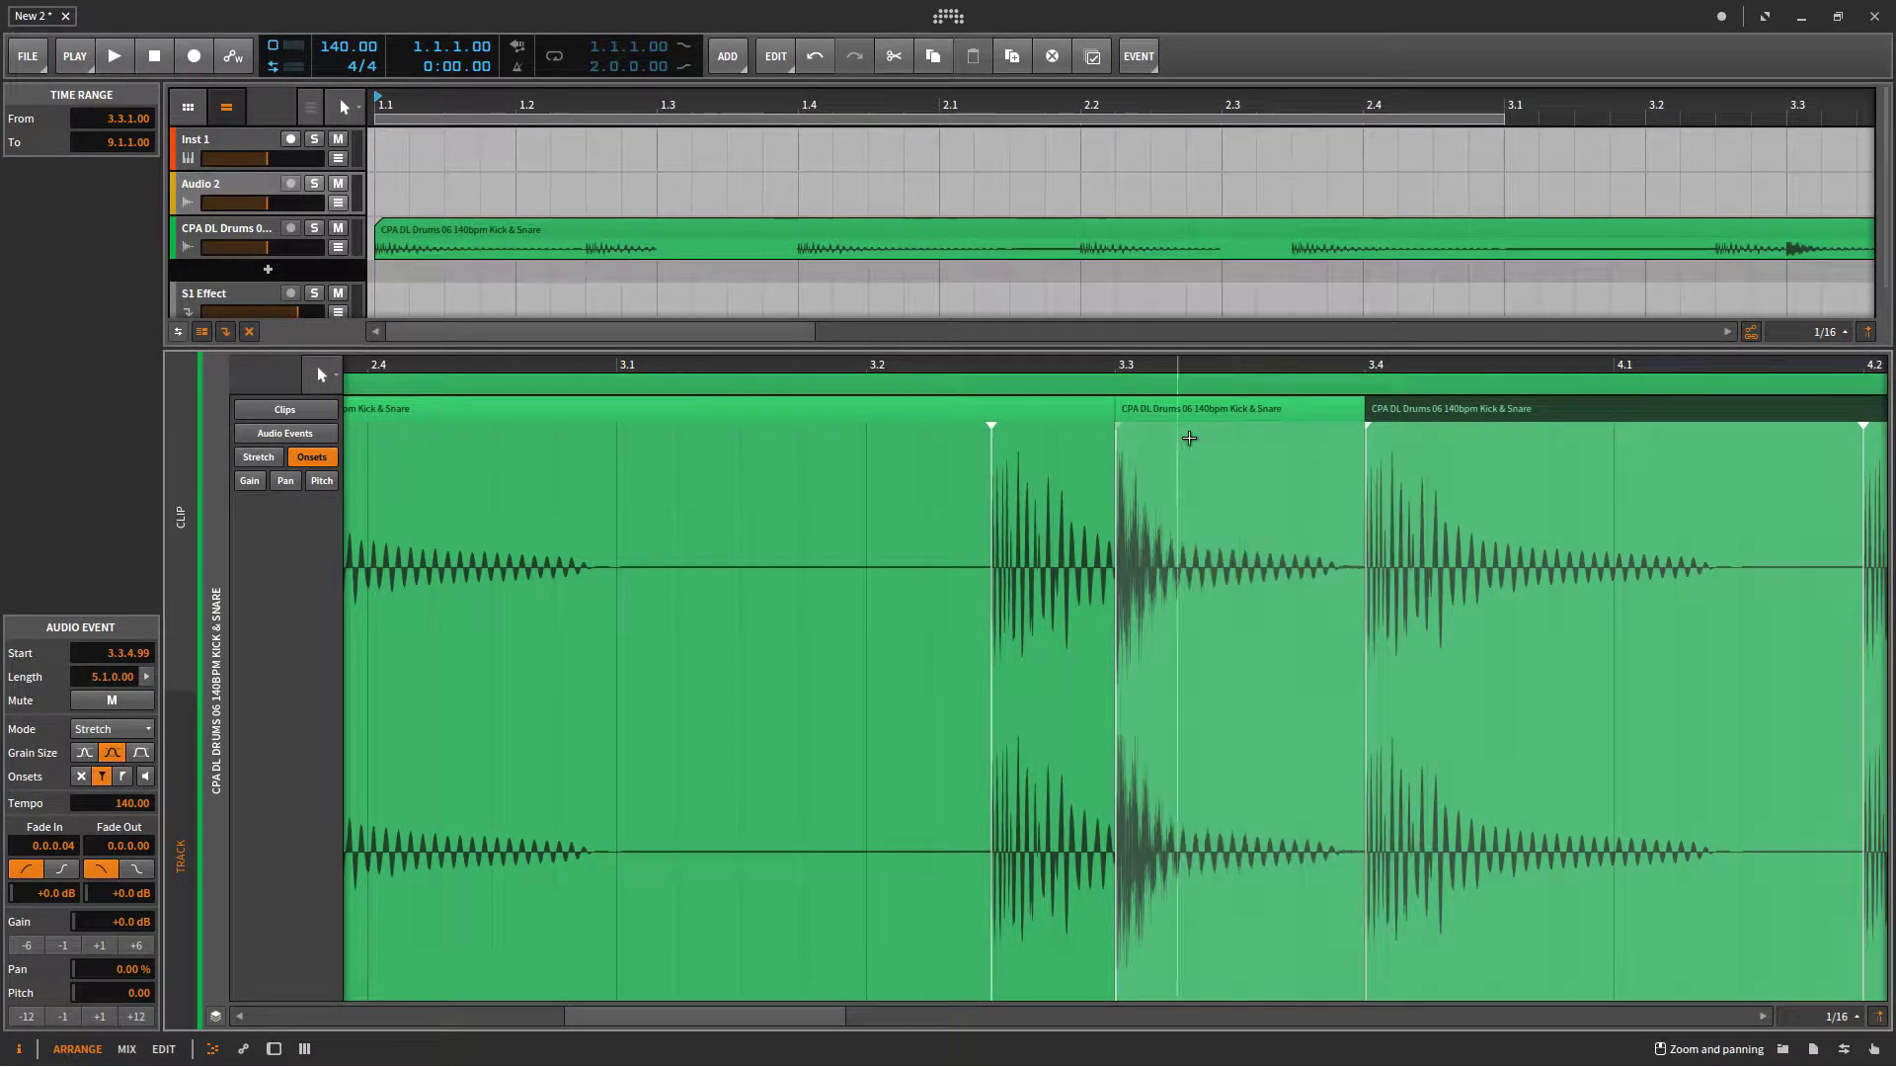
click(1183, 414)
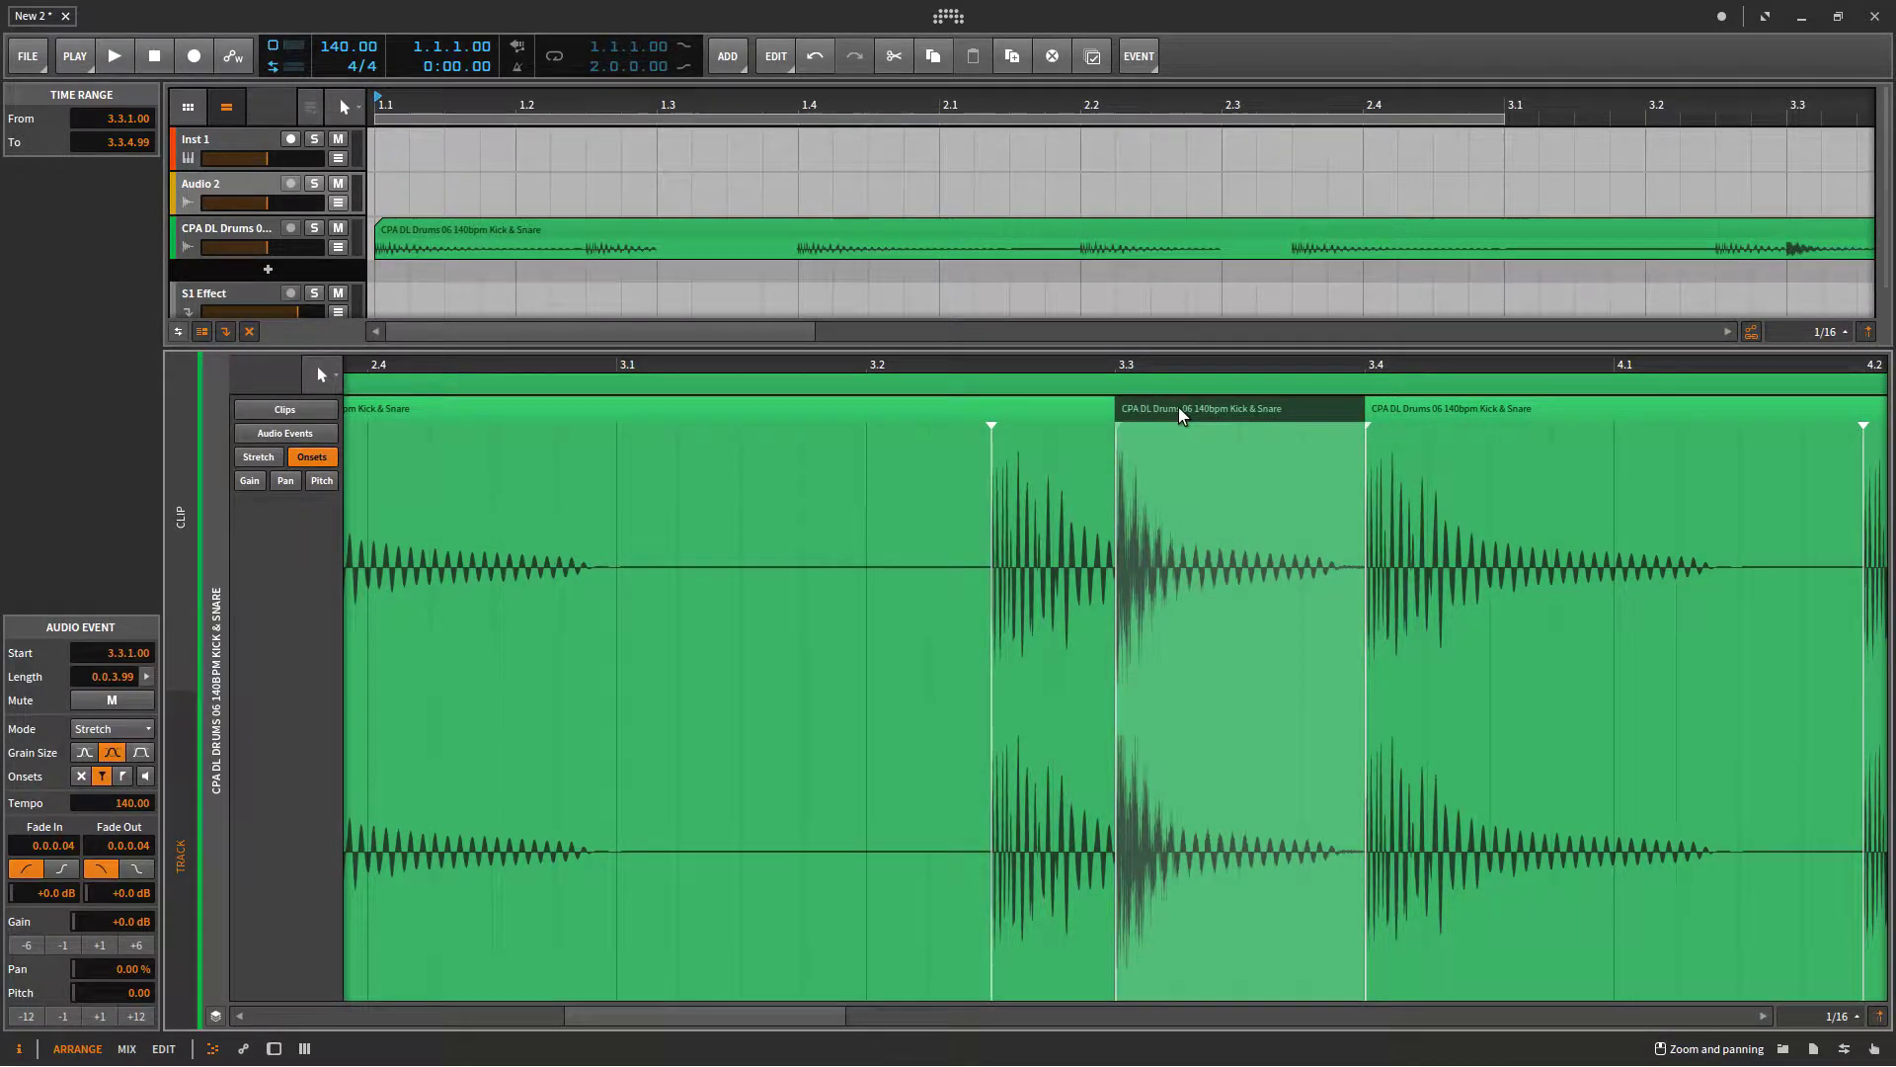
key(Delete)
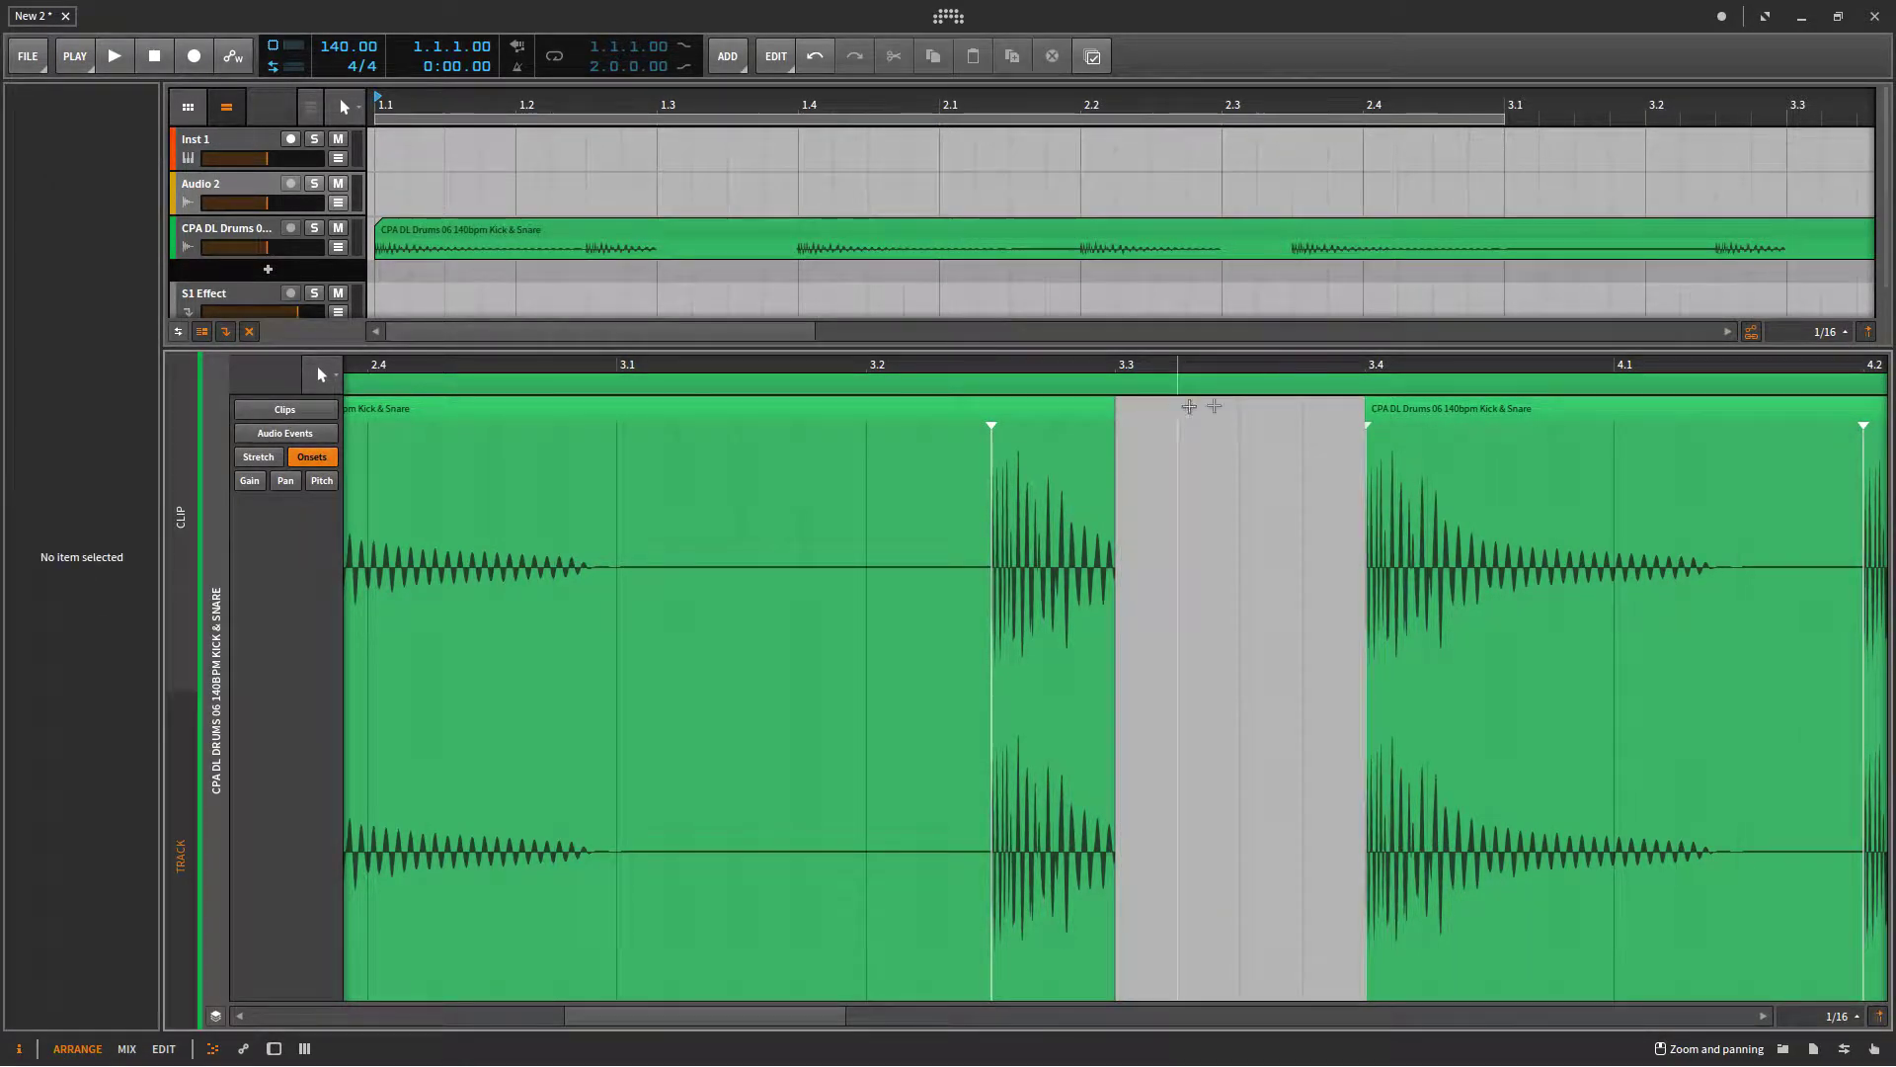
- Look through the waveform beyond 3.4, up to bar 7, for further snare hits
click(1763, 1017)
click(1763, 1018)
click(1763, 1017)
click(1763, 1017)
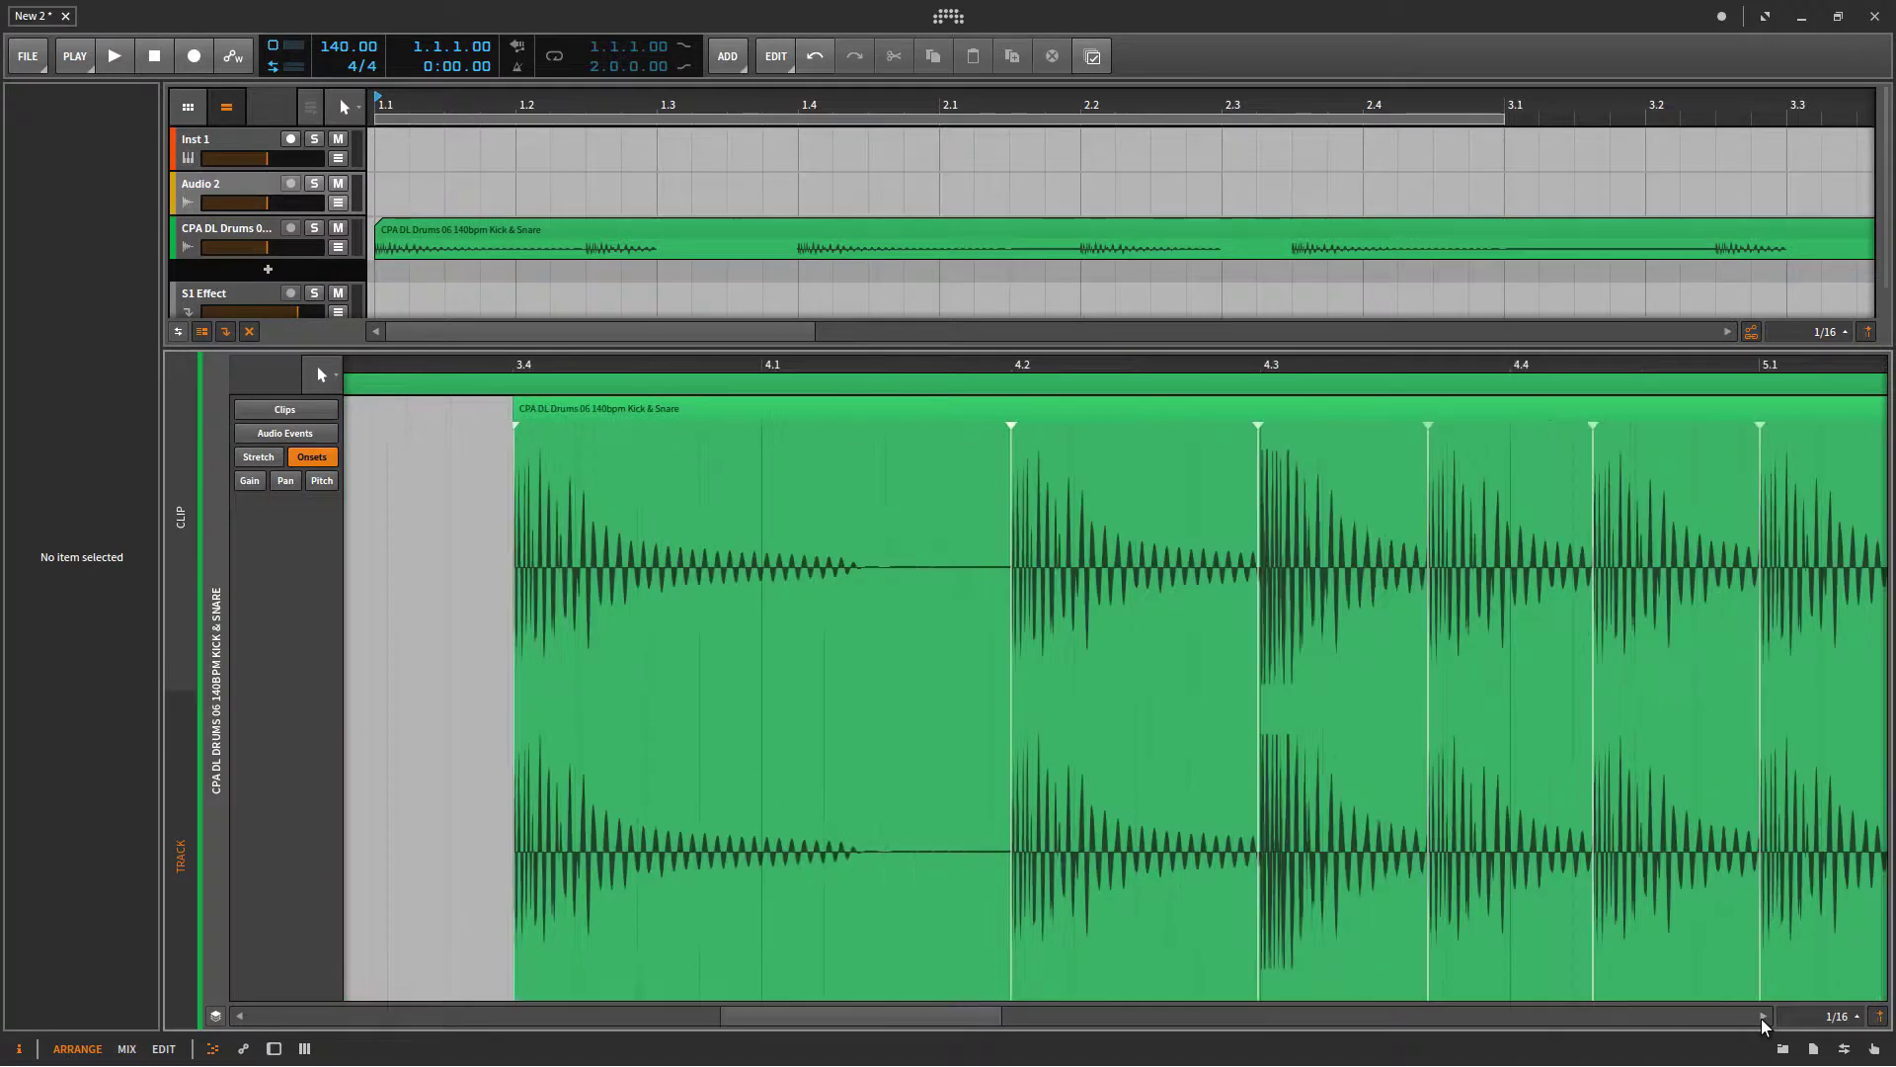
click(1763, 1017)
click(1763, 1018)
click(1763, 1017)
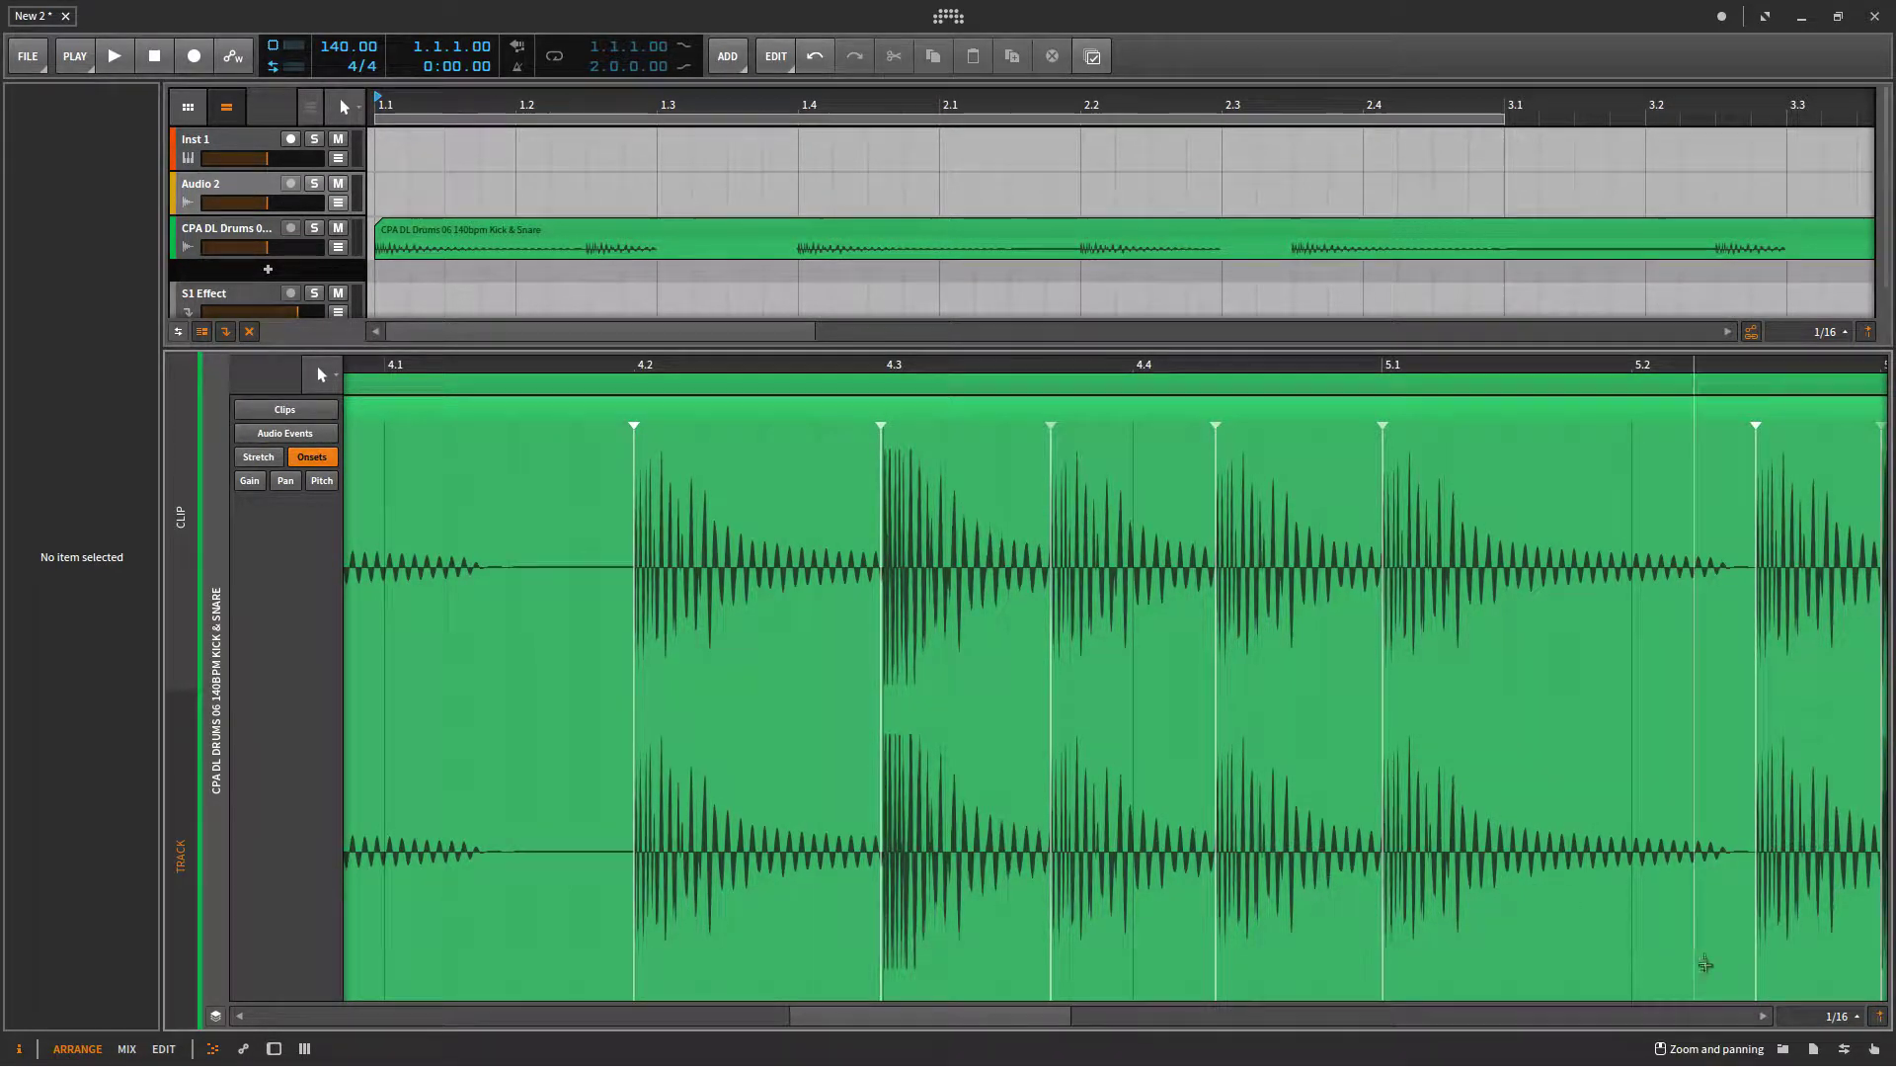
click(1739, 1019)
click(1738, 1019)
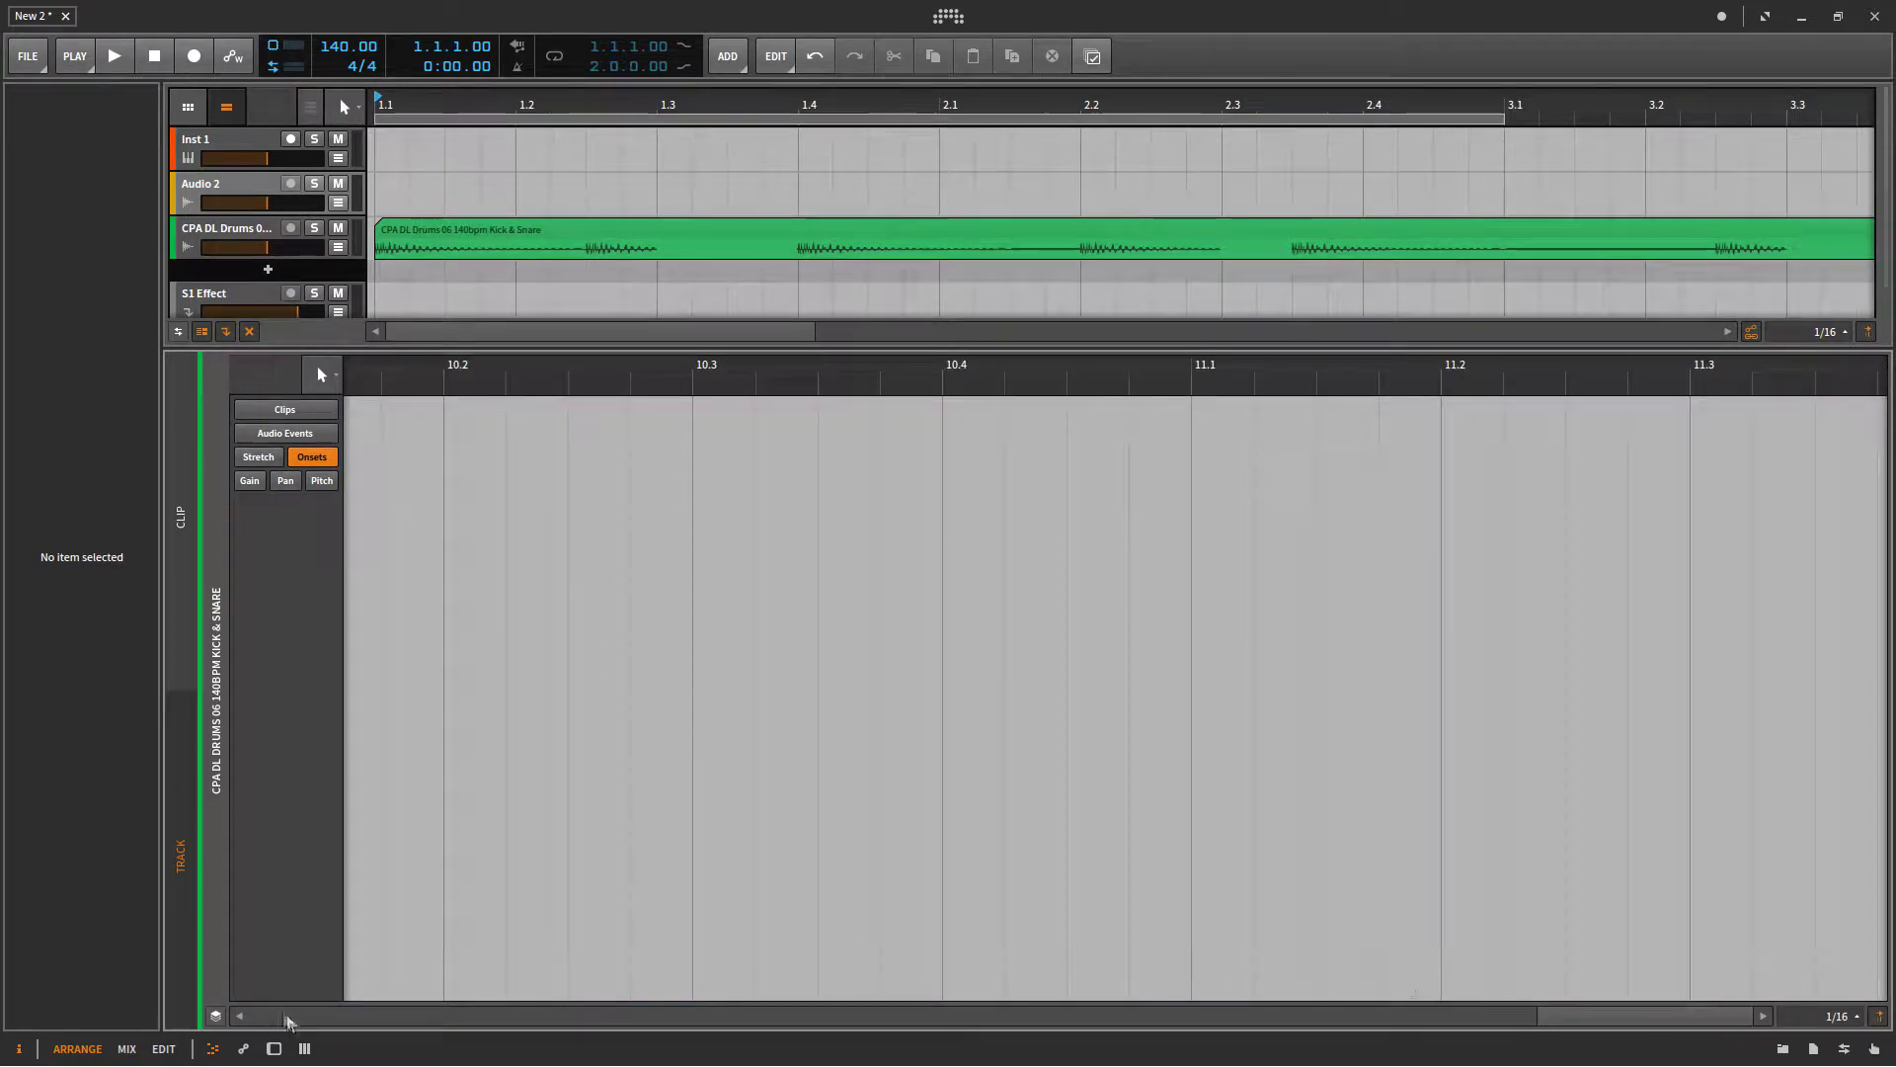
click(240, 1018)
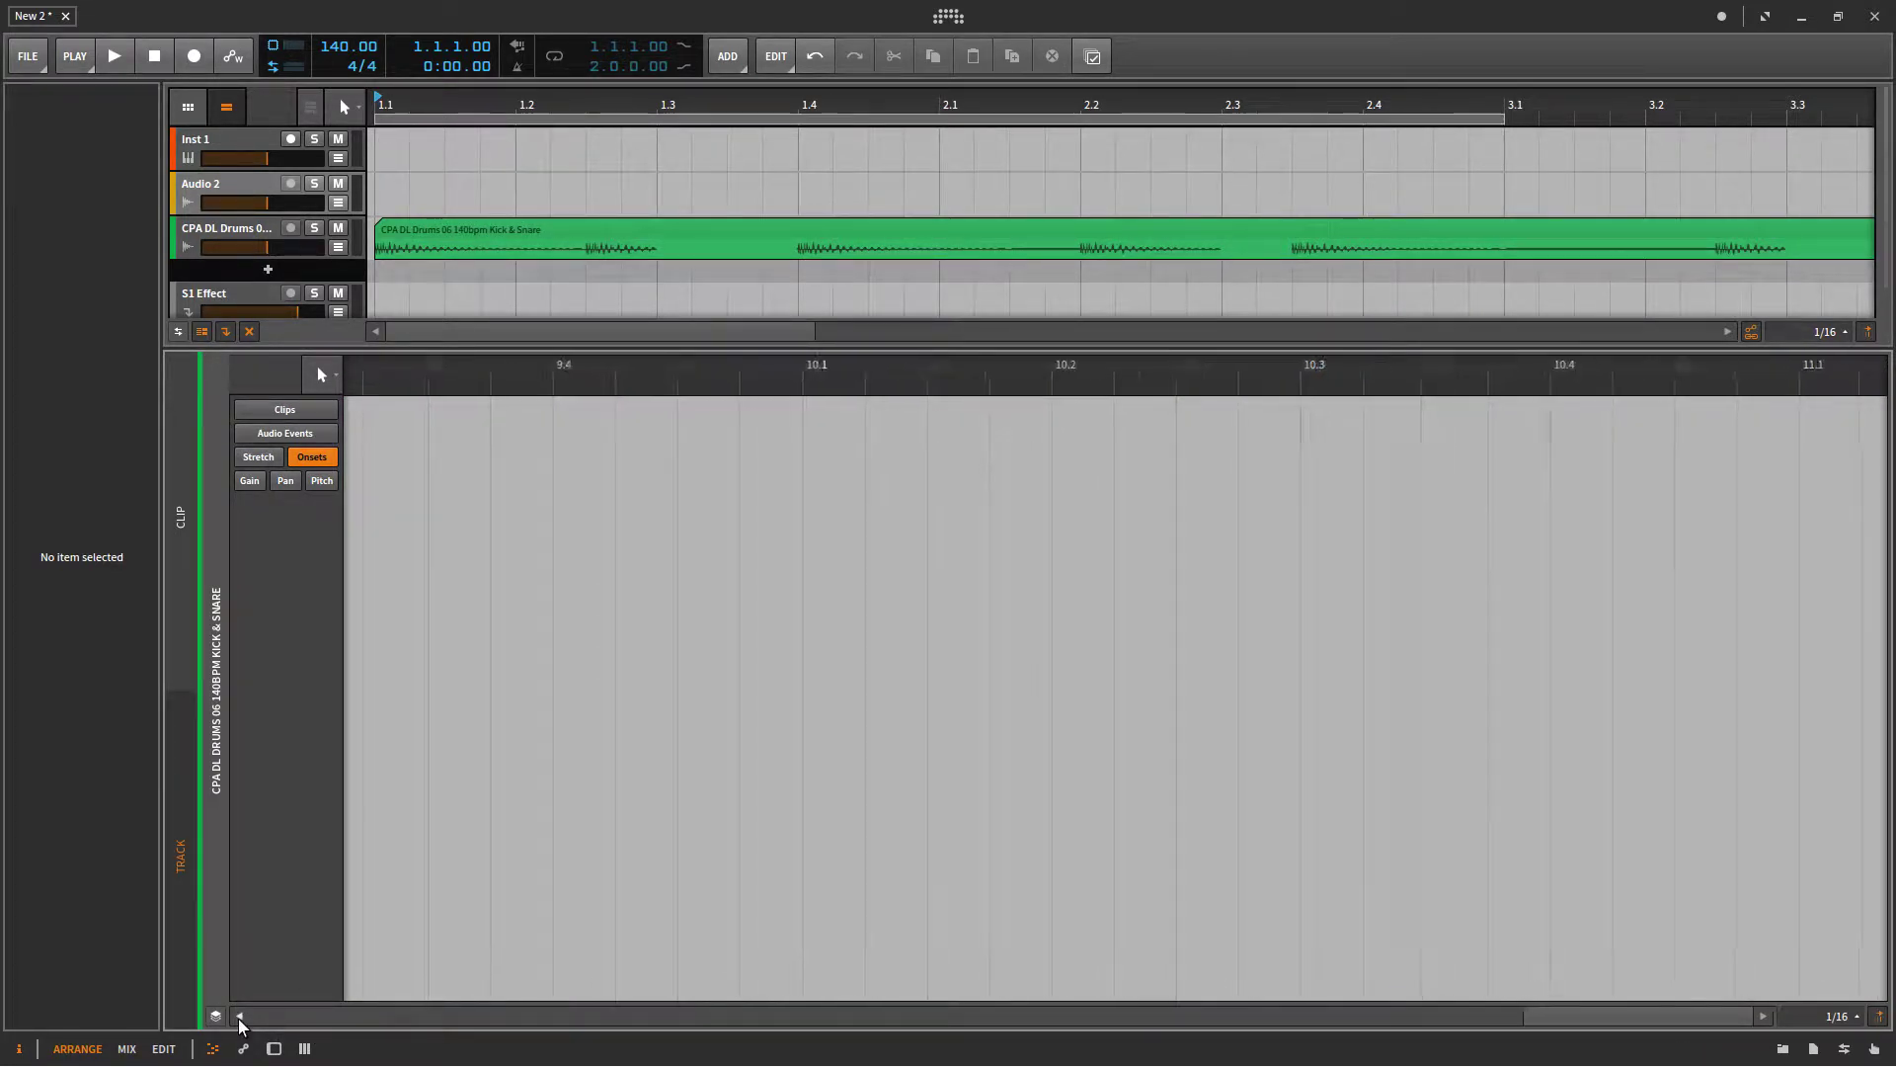
click(294, 1018)
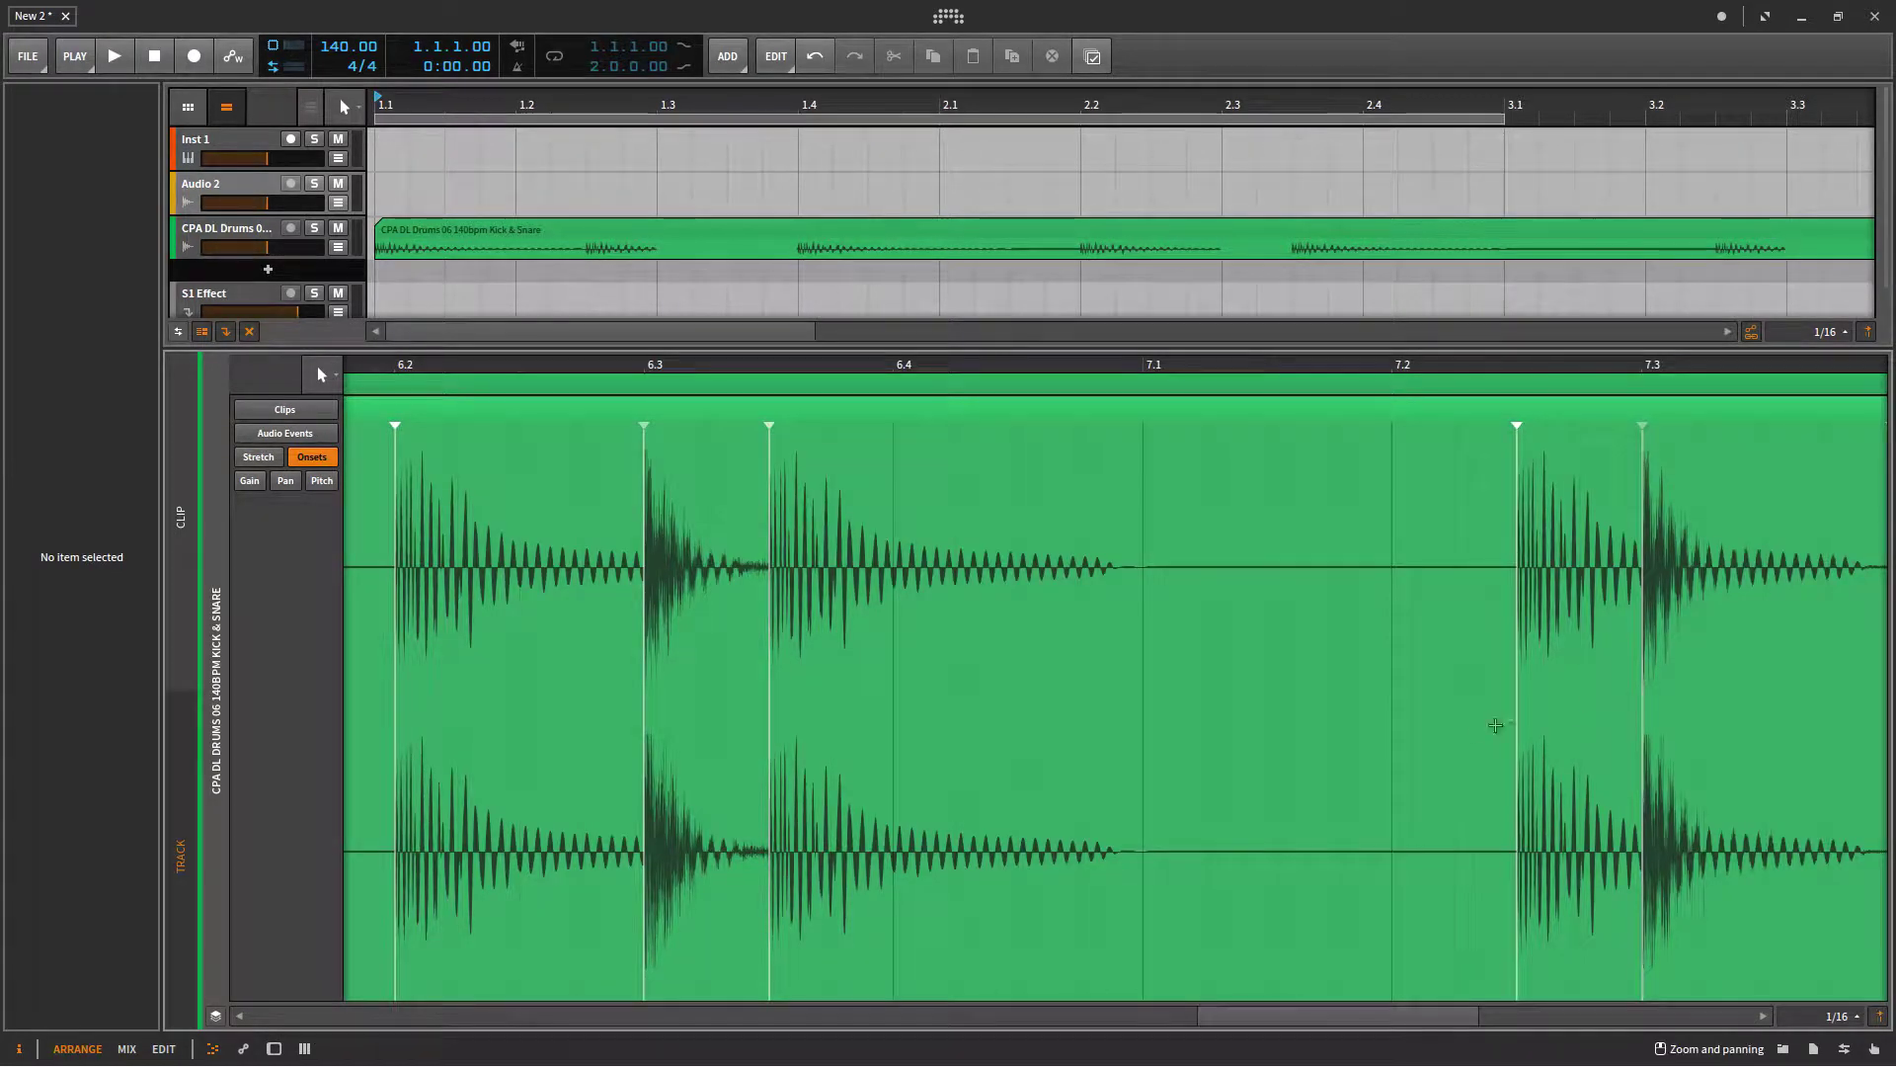
- Split the audio event at the onsets at 6.3 and 6.3.3, and delete the snare segment between them
right_click(644, 780)
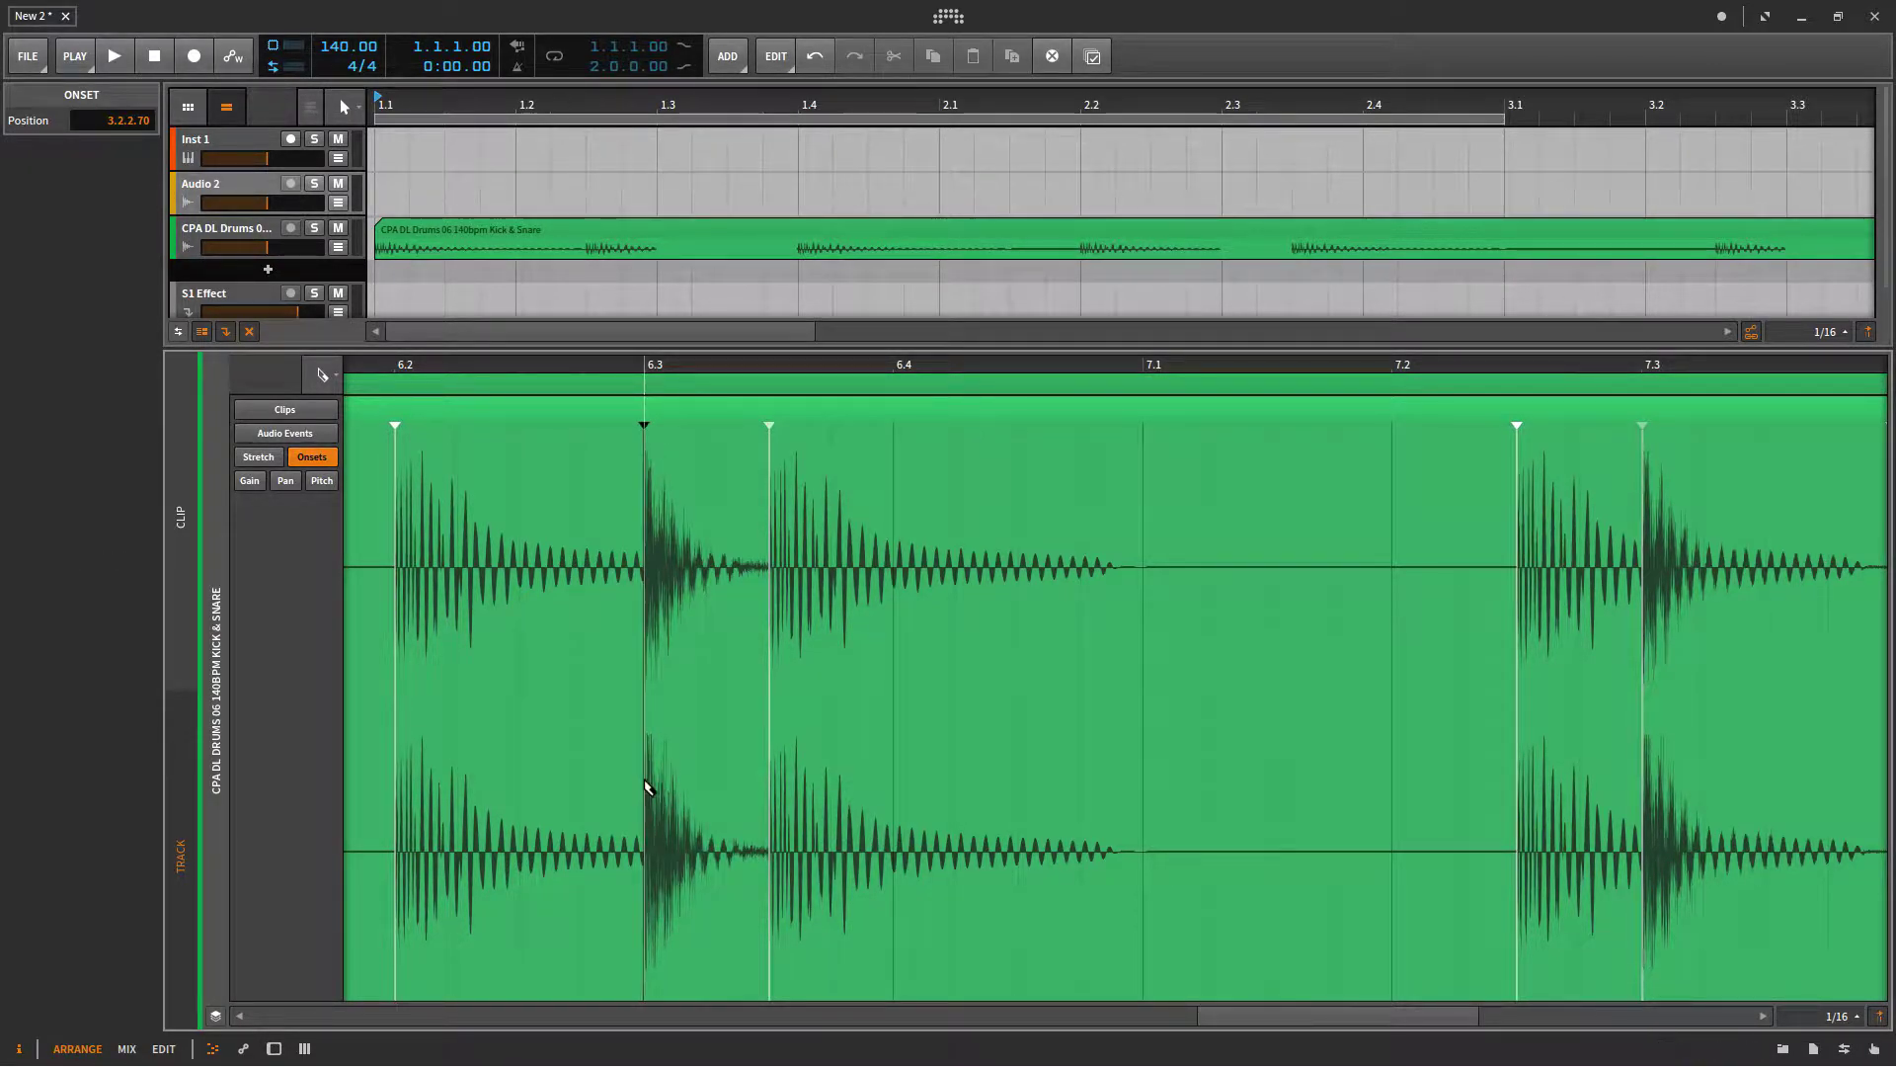
click(647, 787)
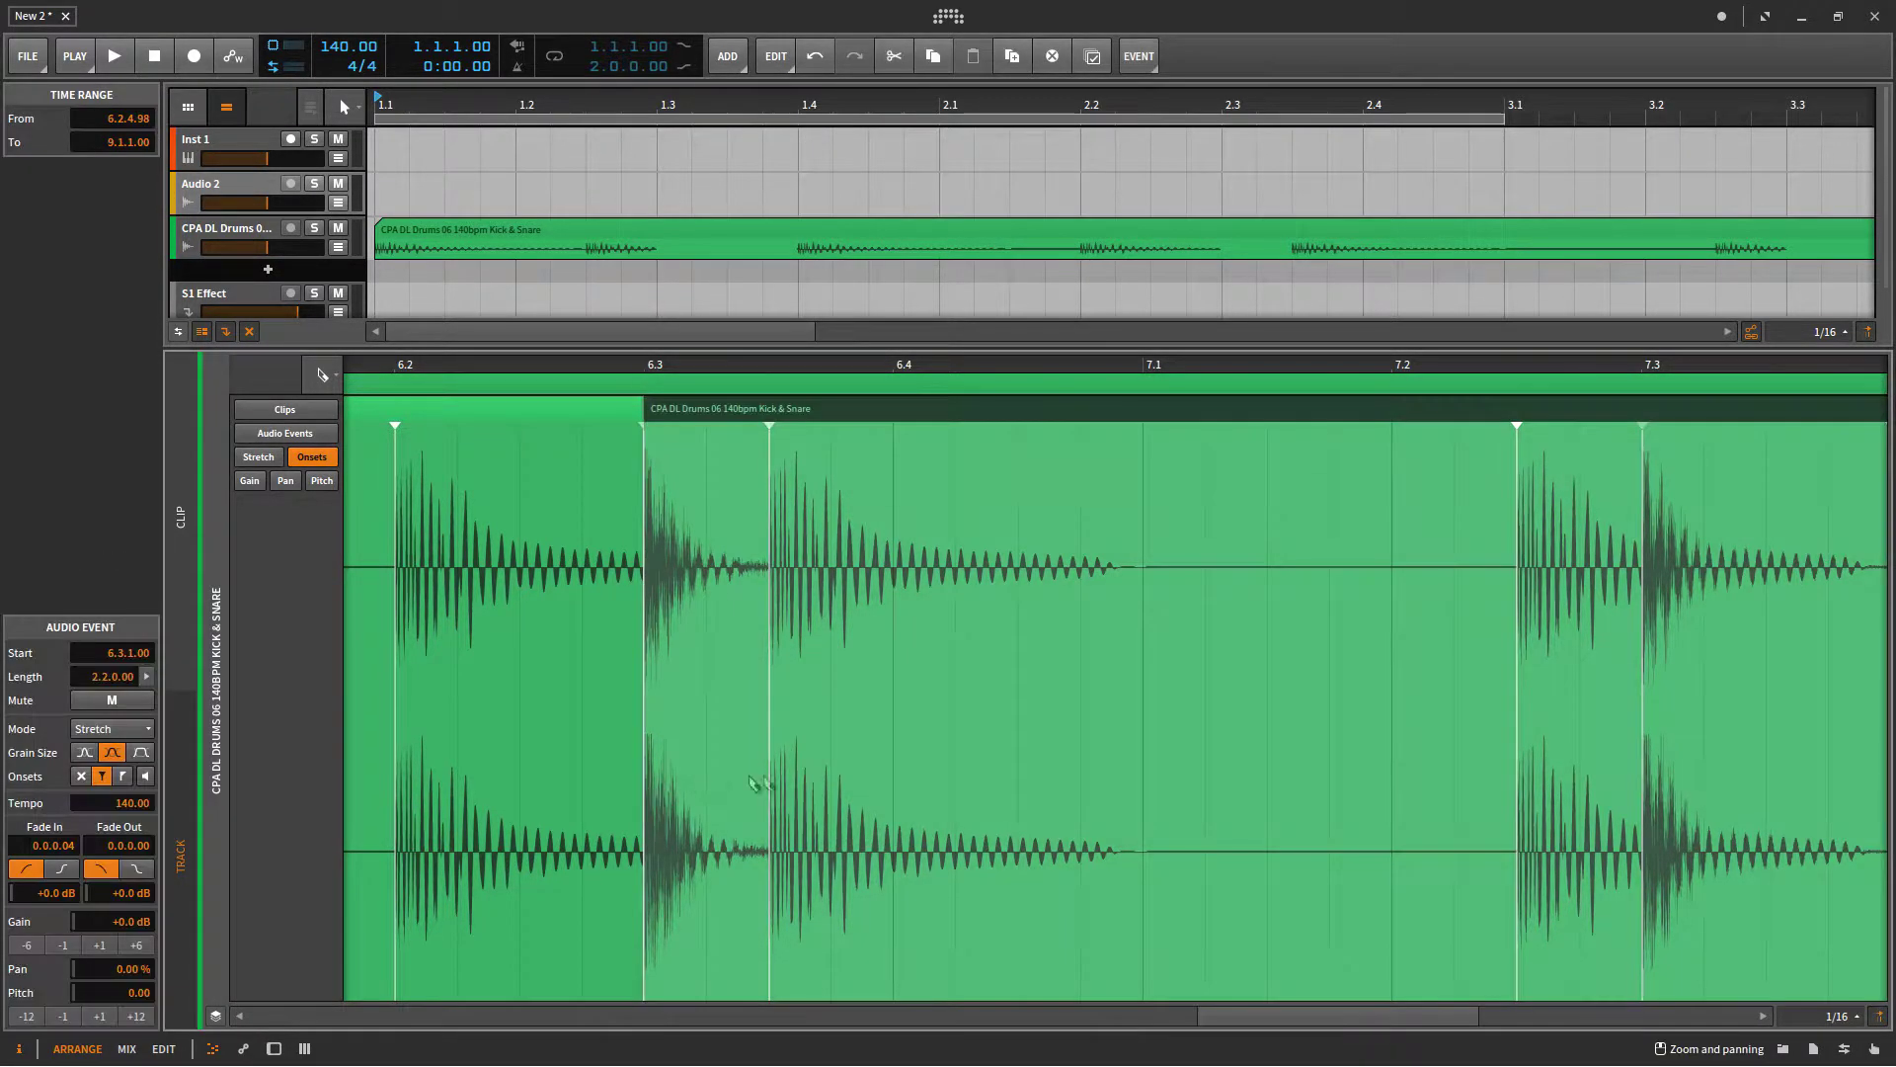
right_click(702, 500)
click(760, 513)
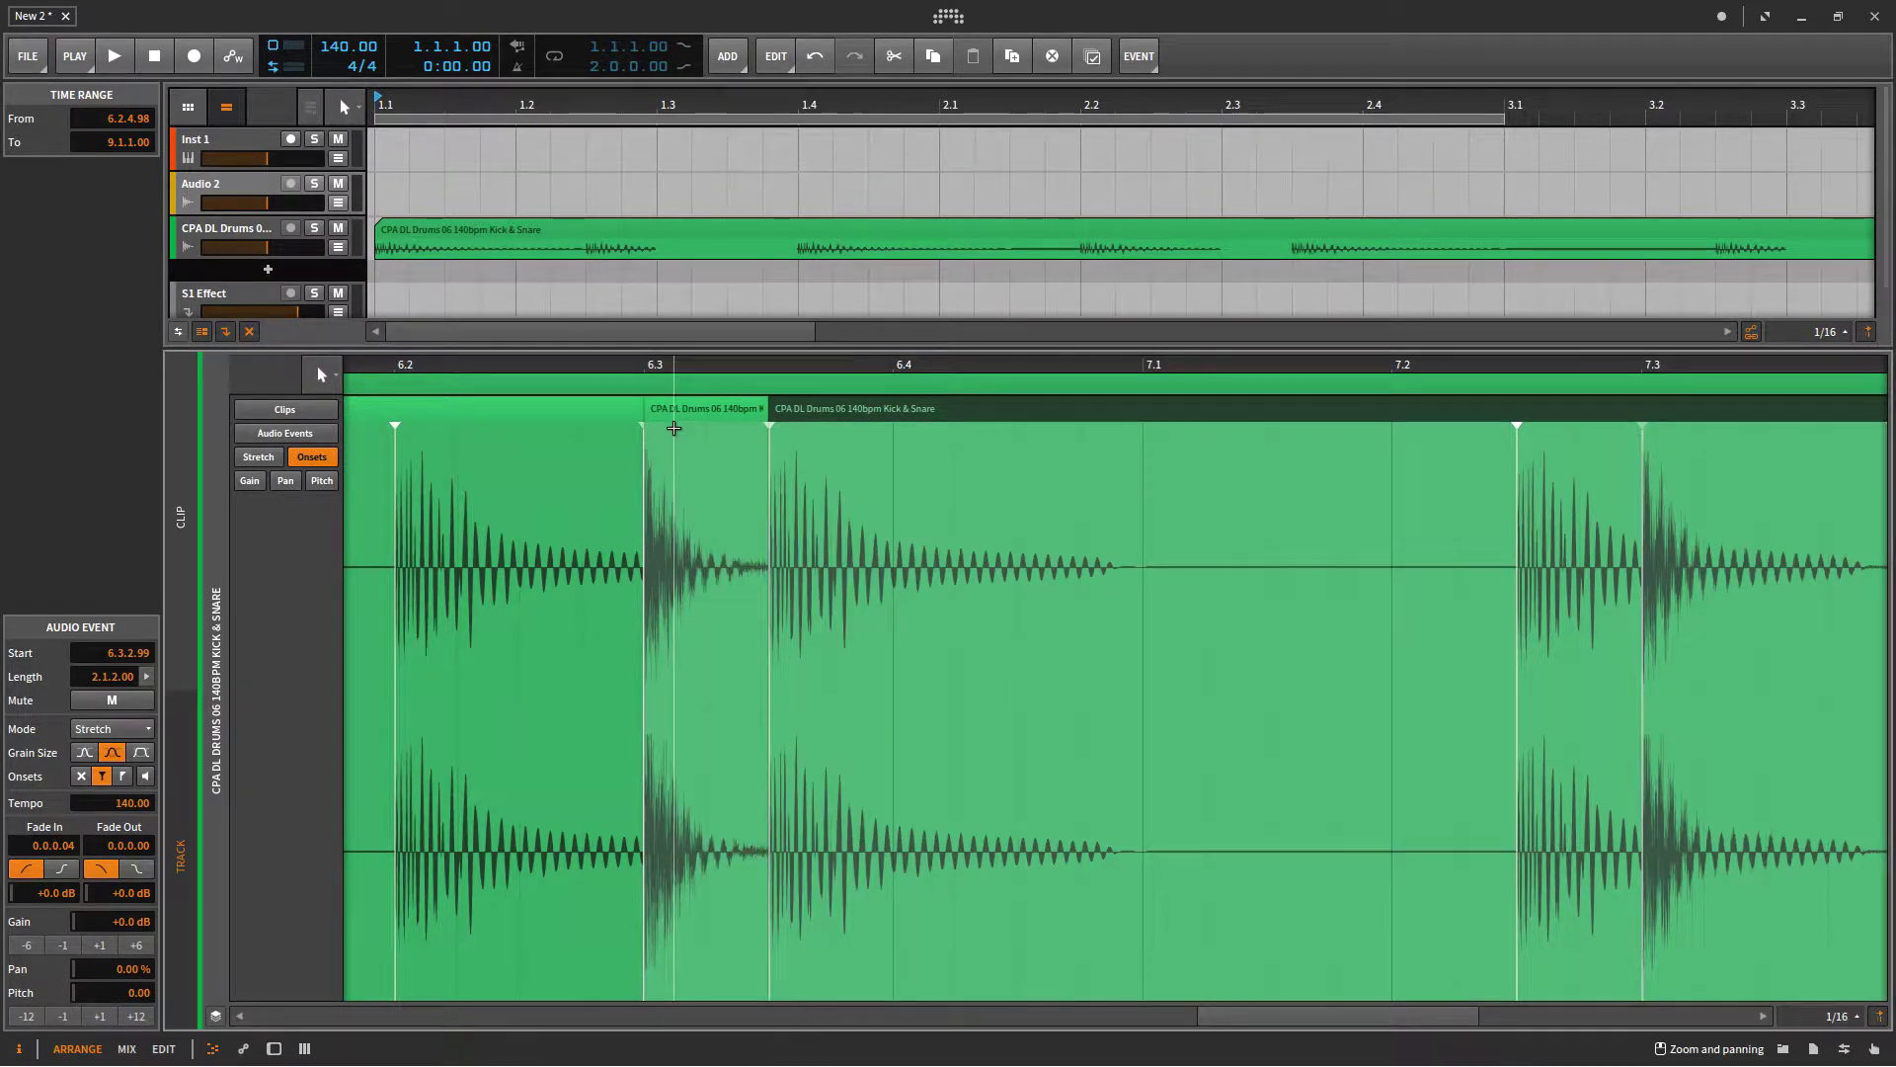
click(686, 413)
key(Delete)
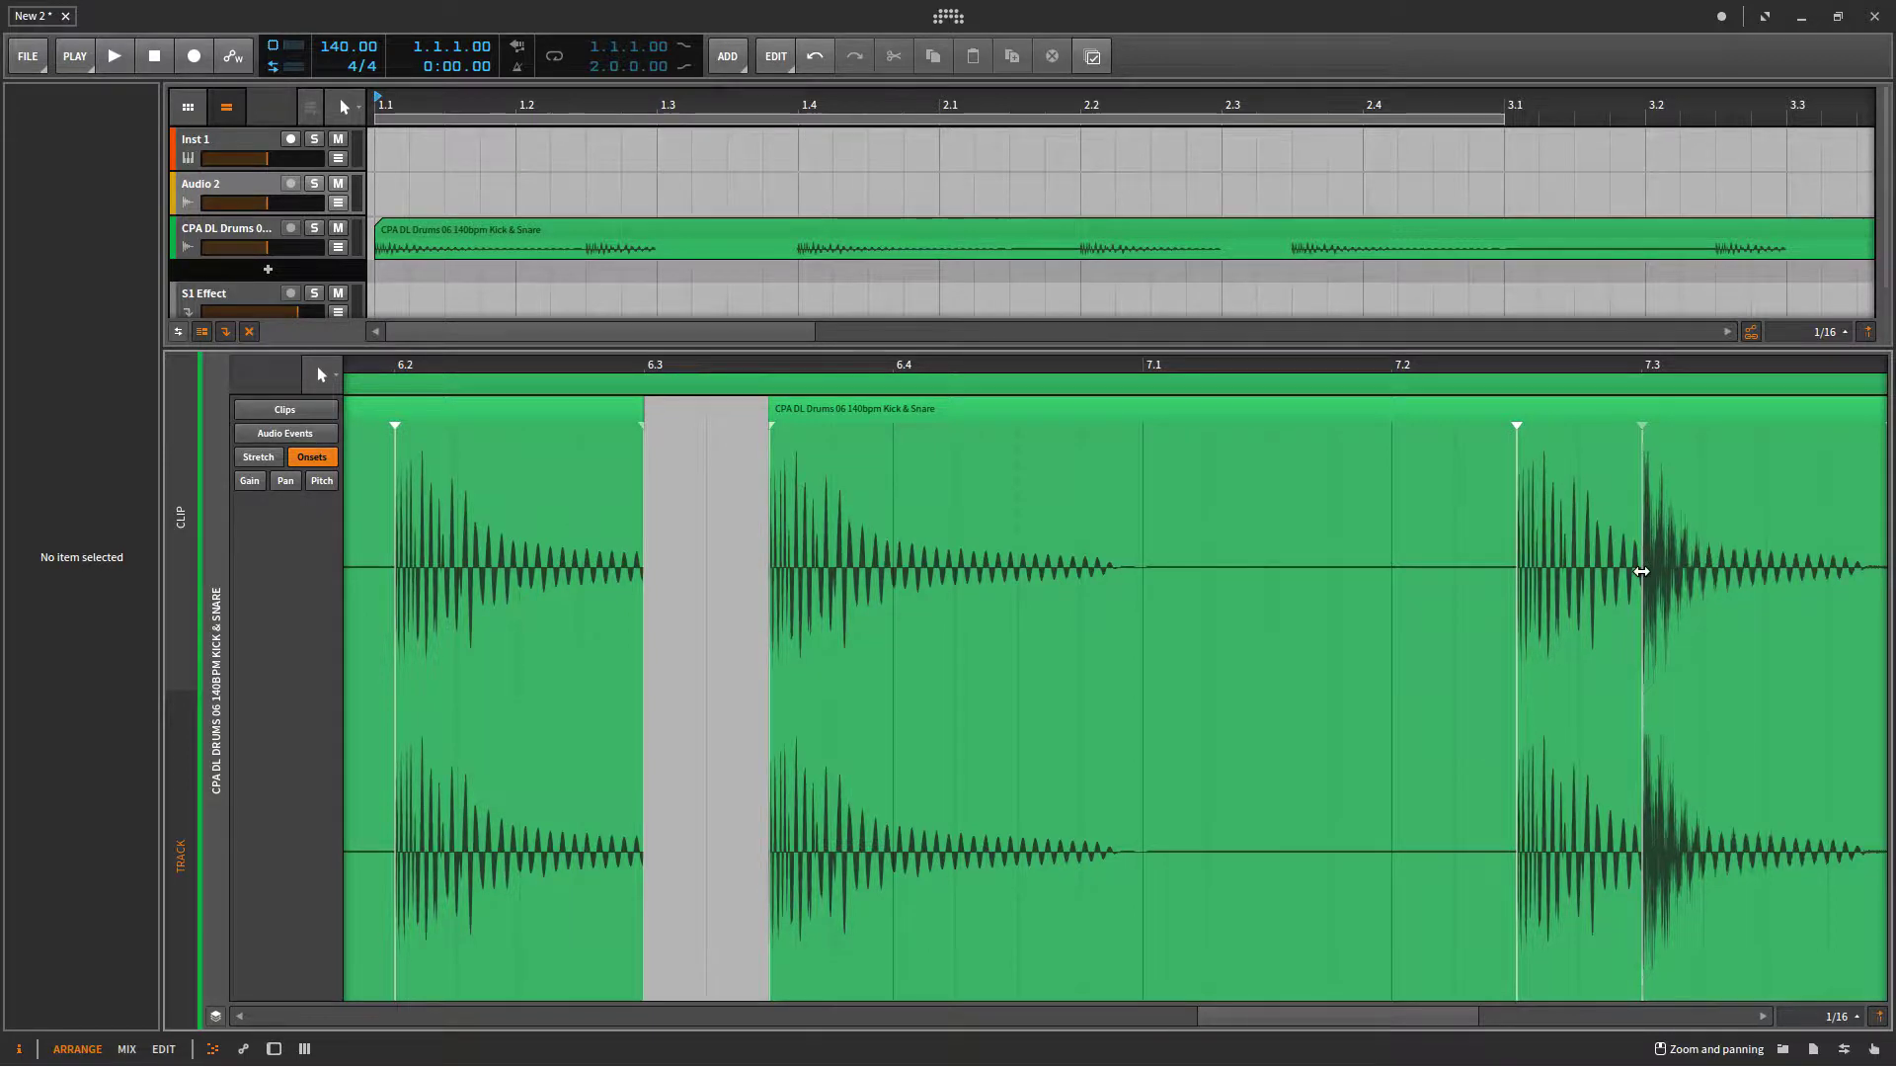
- Split the audio event at the onsets at 7.3 and 7.4, and delete the snare segment between them
right_click(1642, 571)
click(1667, 590)
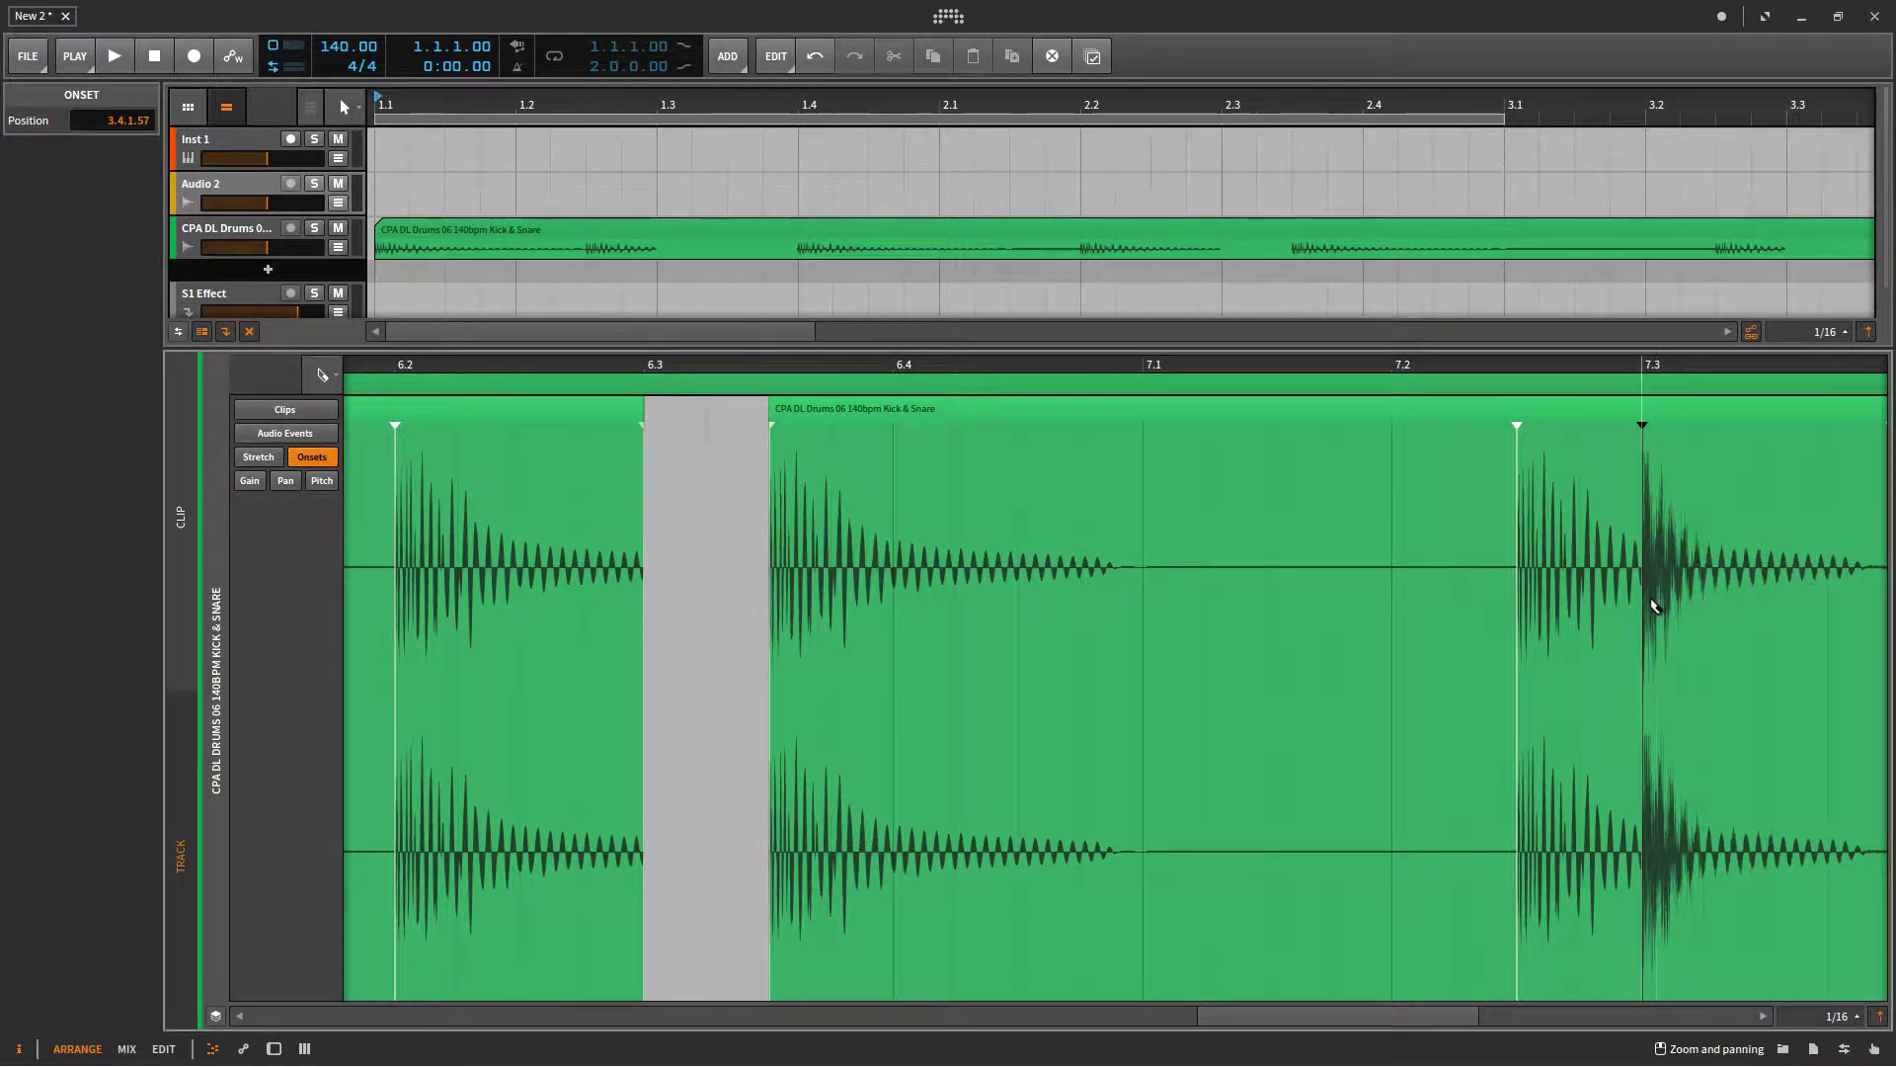
click(1654, 604)
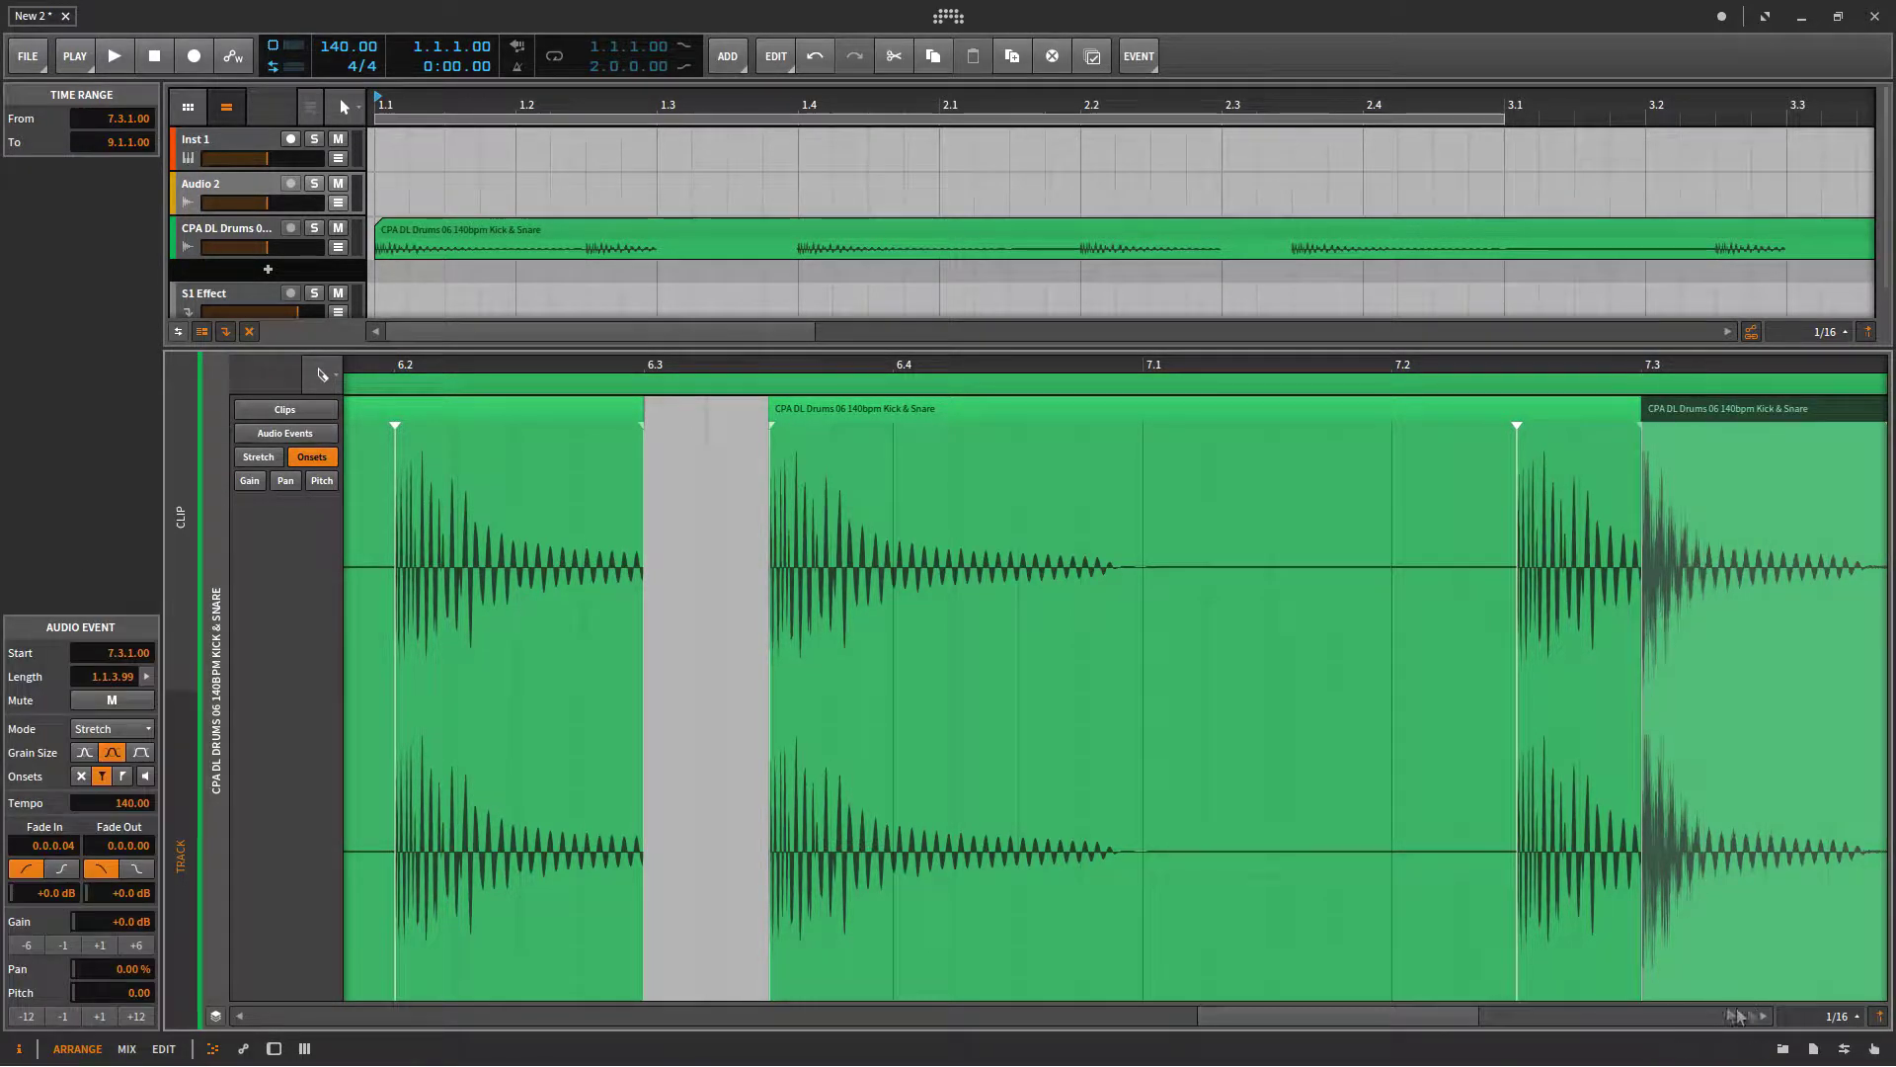
click(1762, 1016)
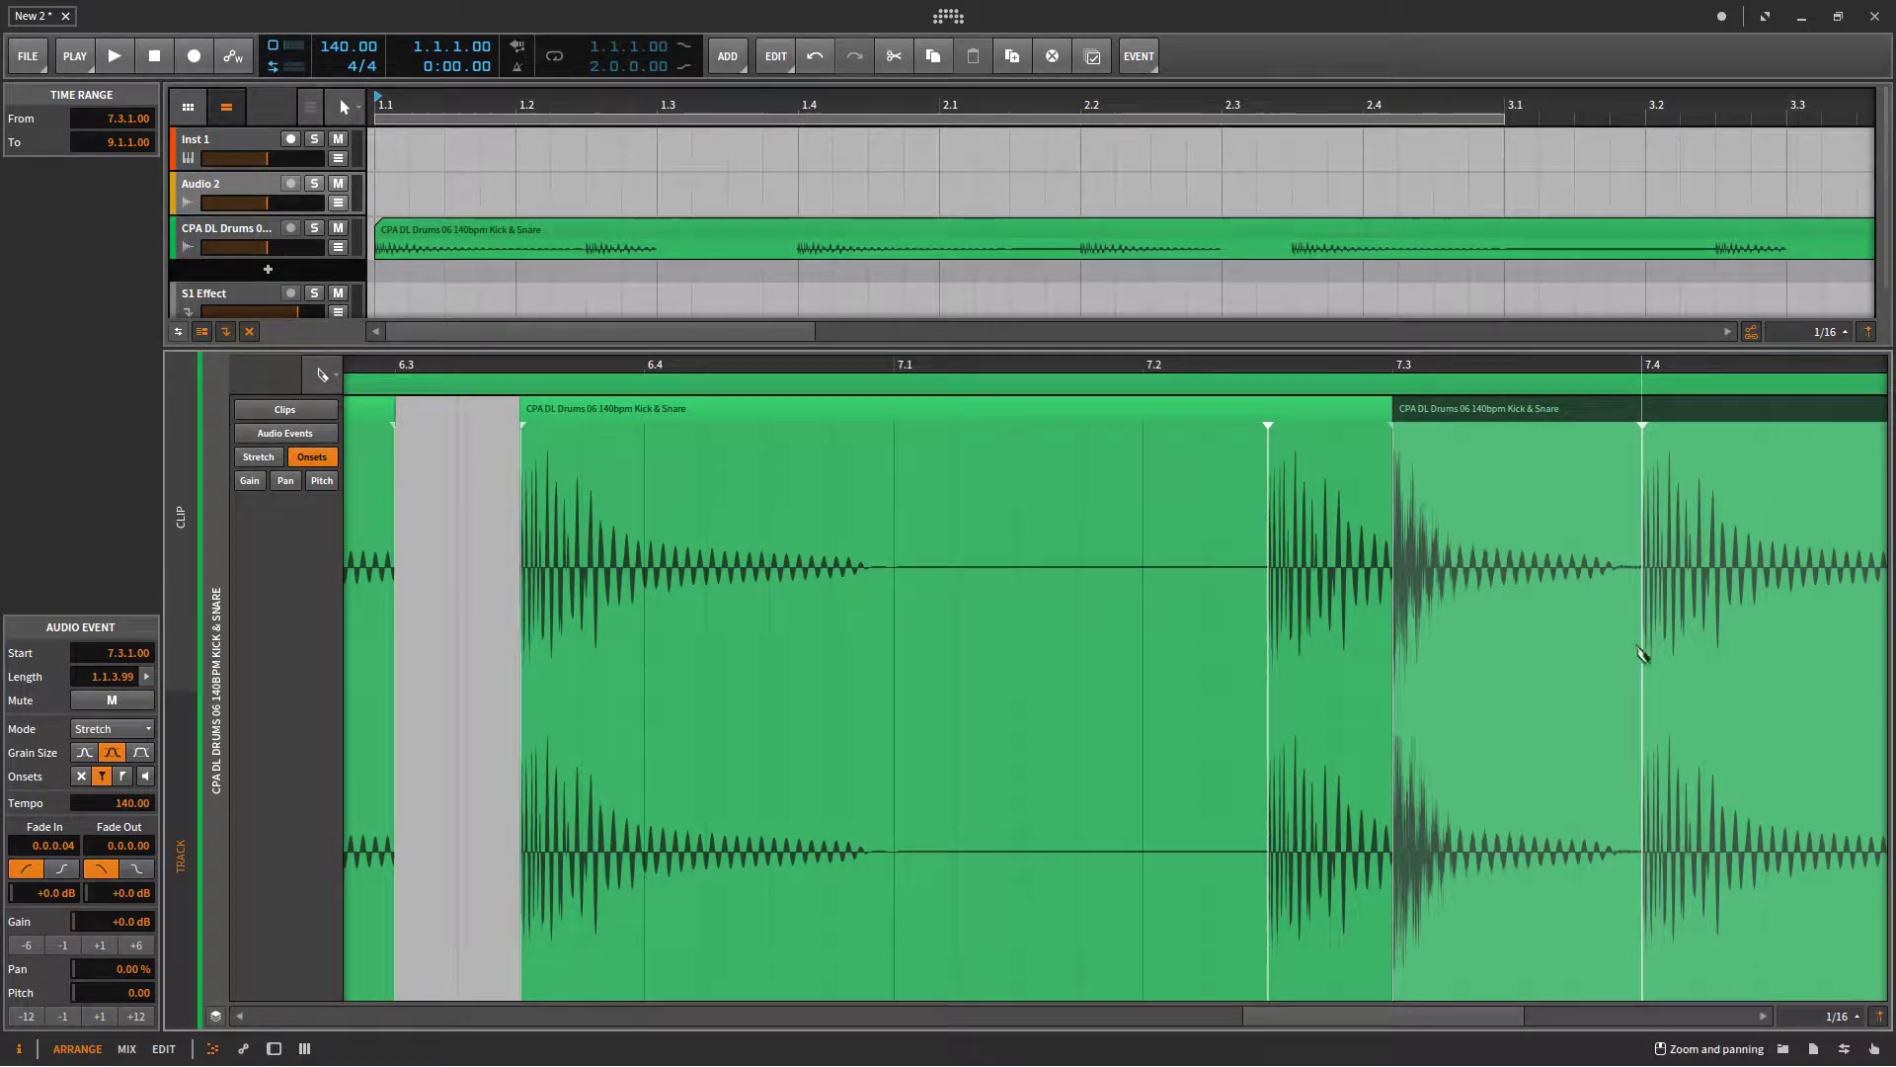
click(1645, 664)
right_click(1485, 425)
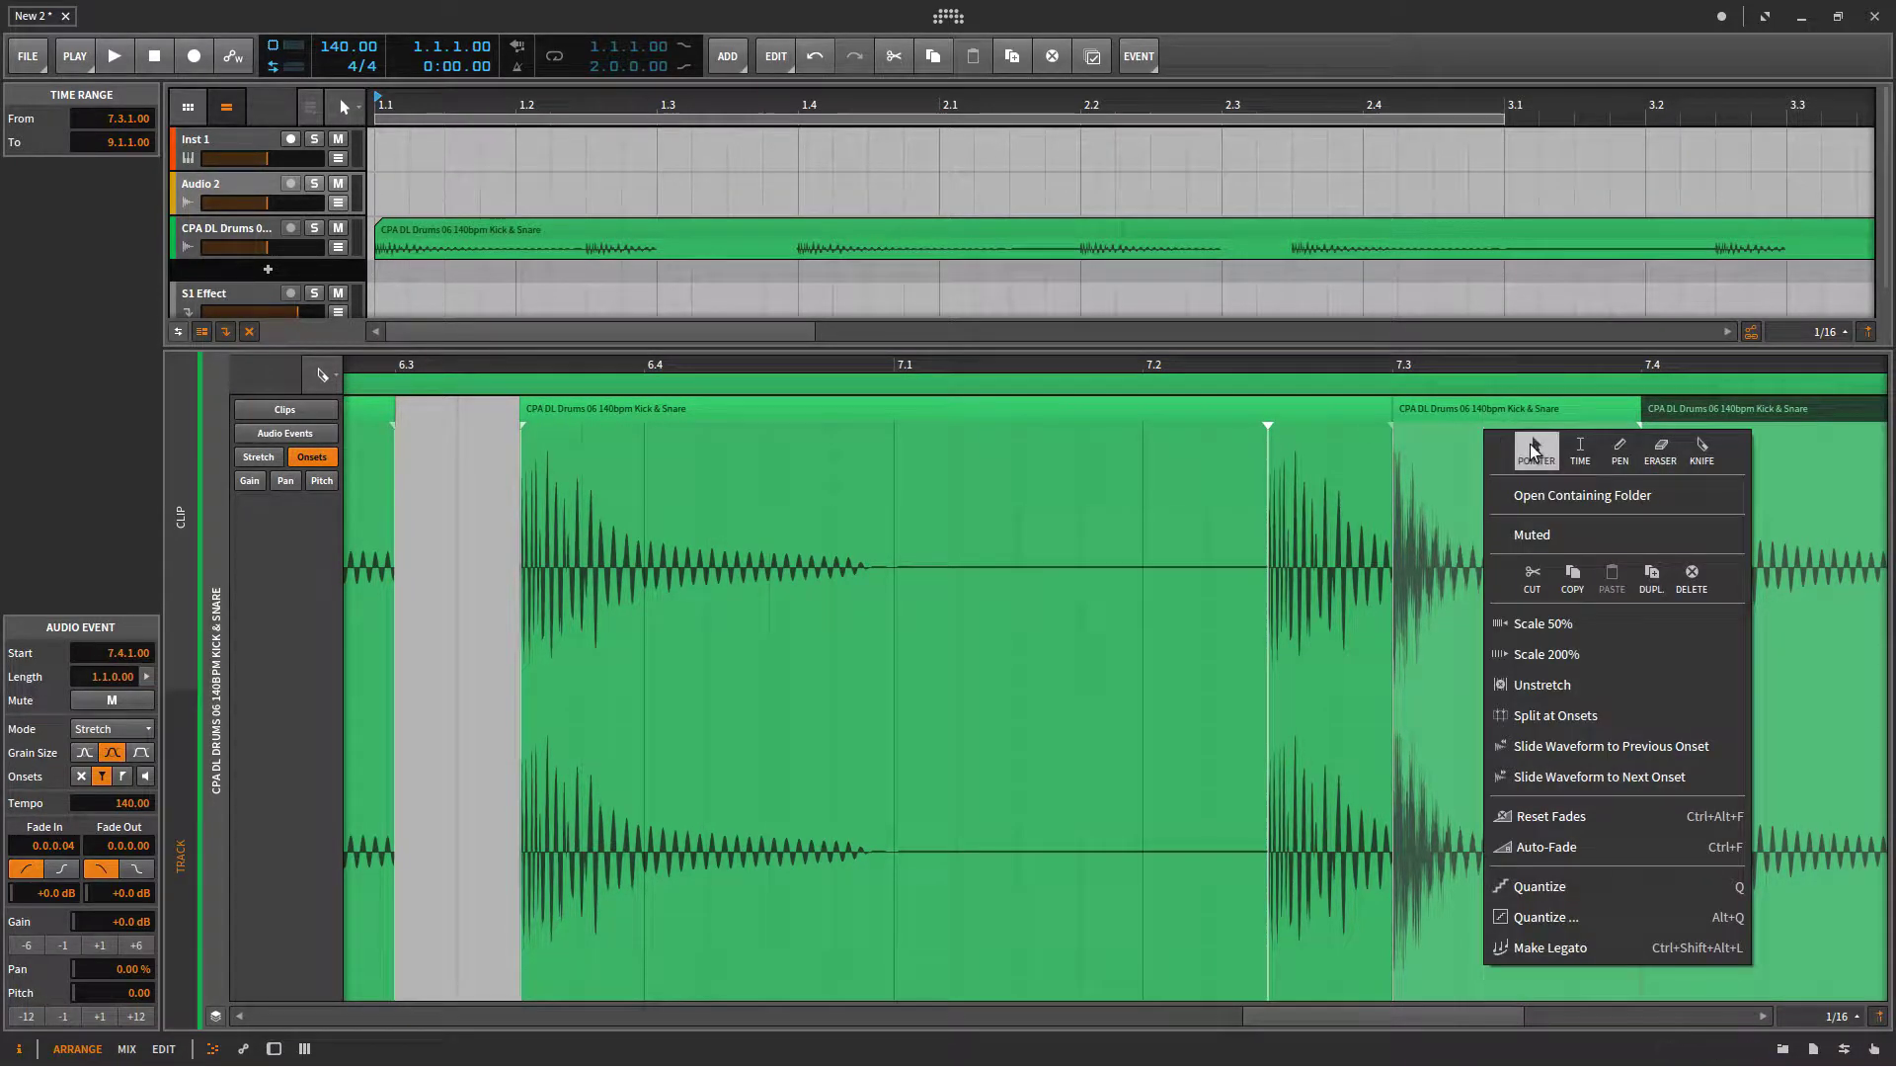
click(1495, 438)
click(1495, 427)
key(Delete)
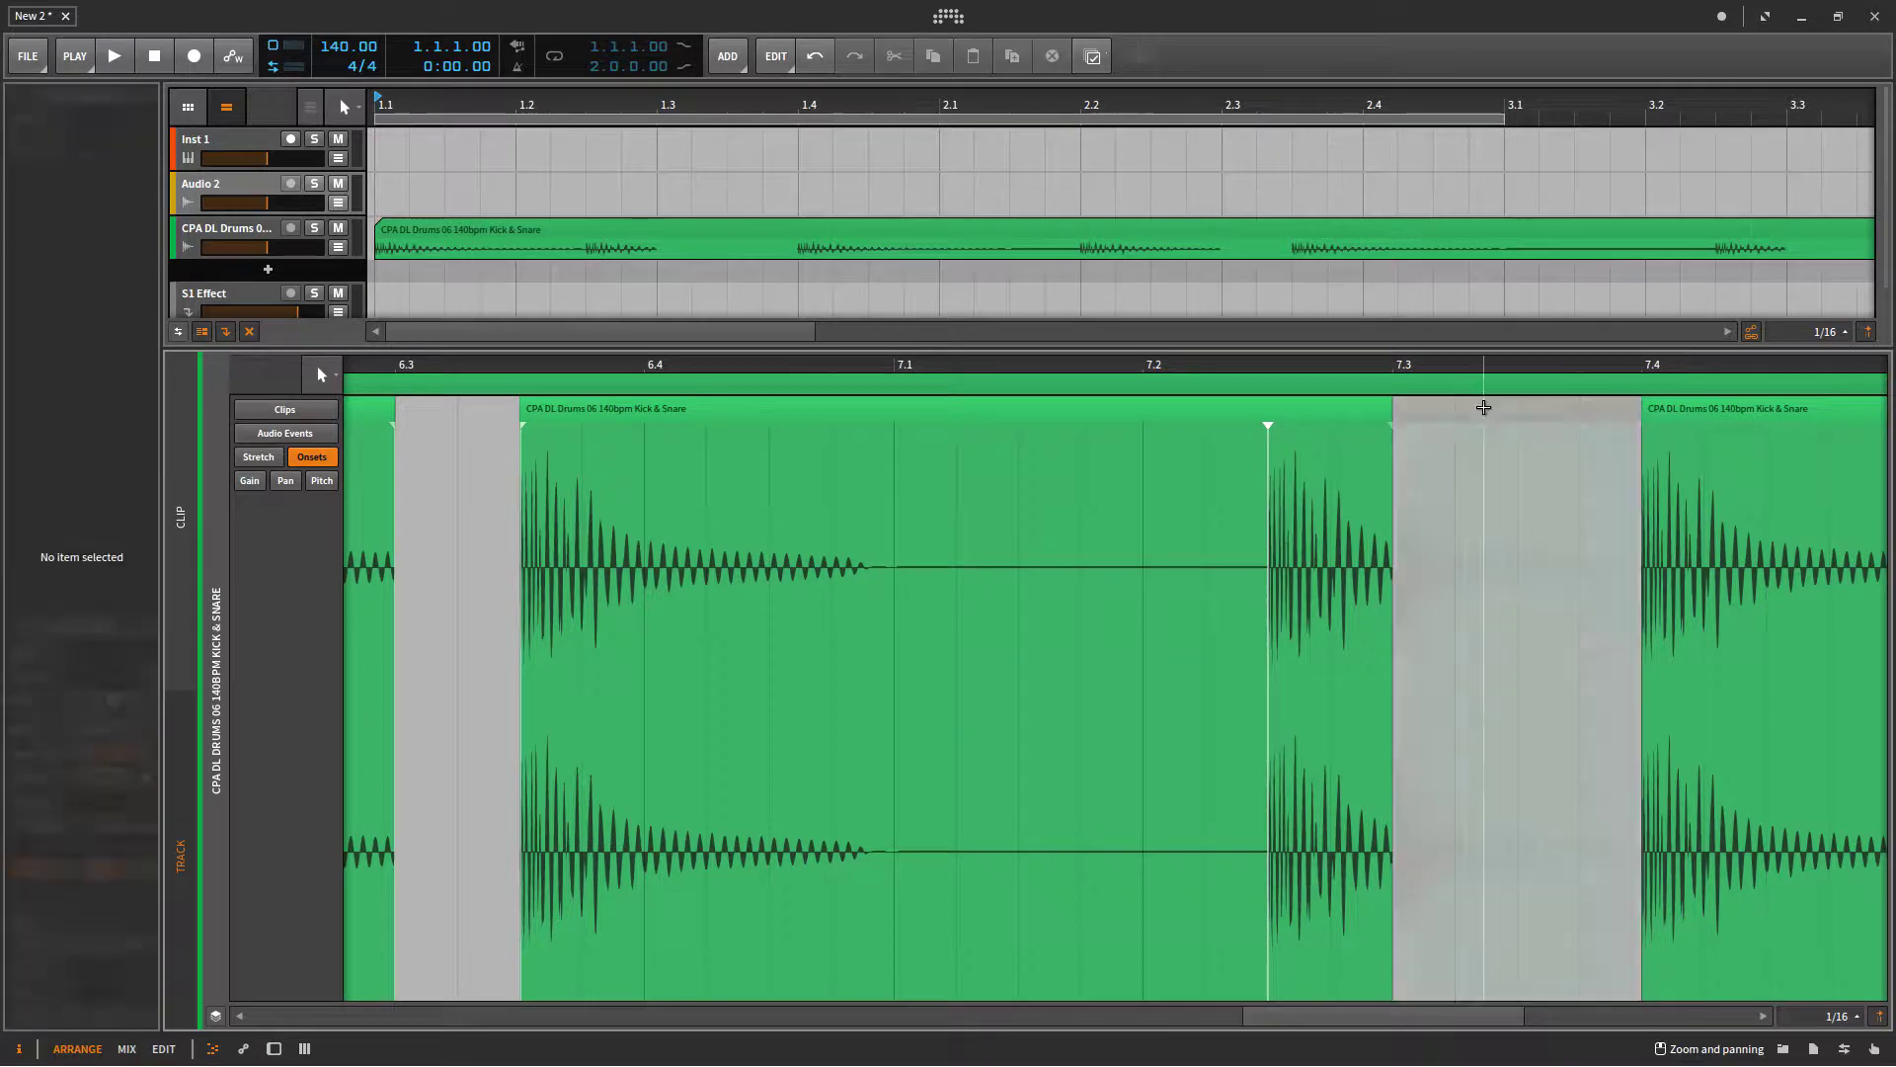
- Inspect the waveform up to the clip's end at 9.1, and play the edited loop to listen for leftover snares
click(1764, 1017)
click(1764, 1017)
click(1764, 1017)
click(1764, 1017)
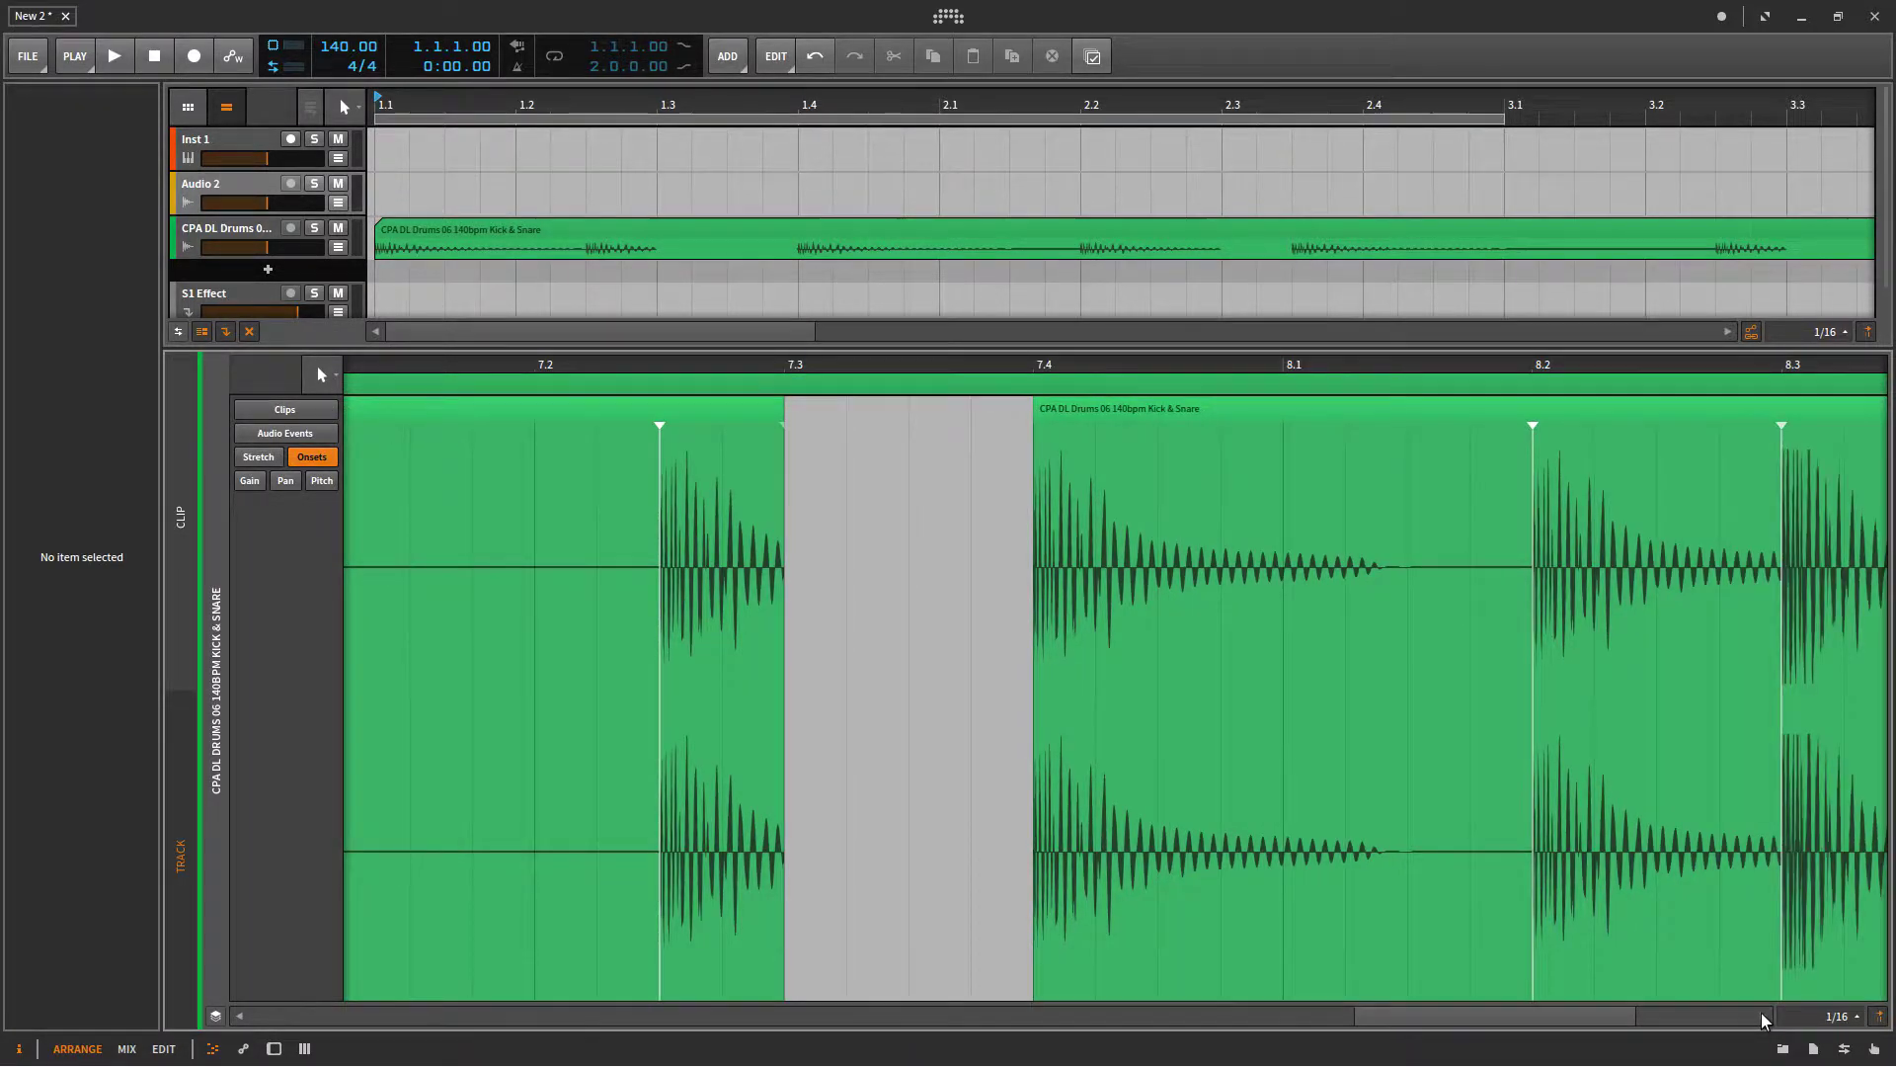
click(1764, 1016)
click(1764, 1016)
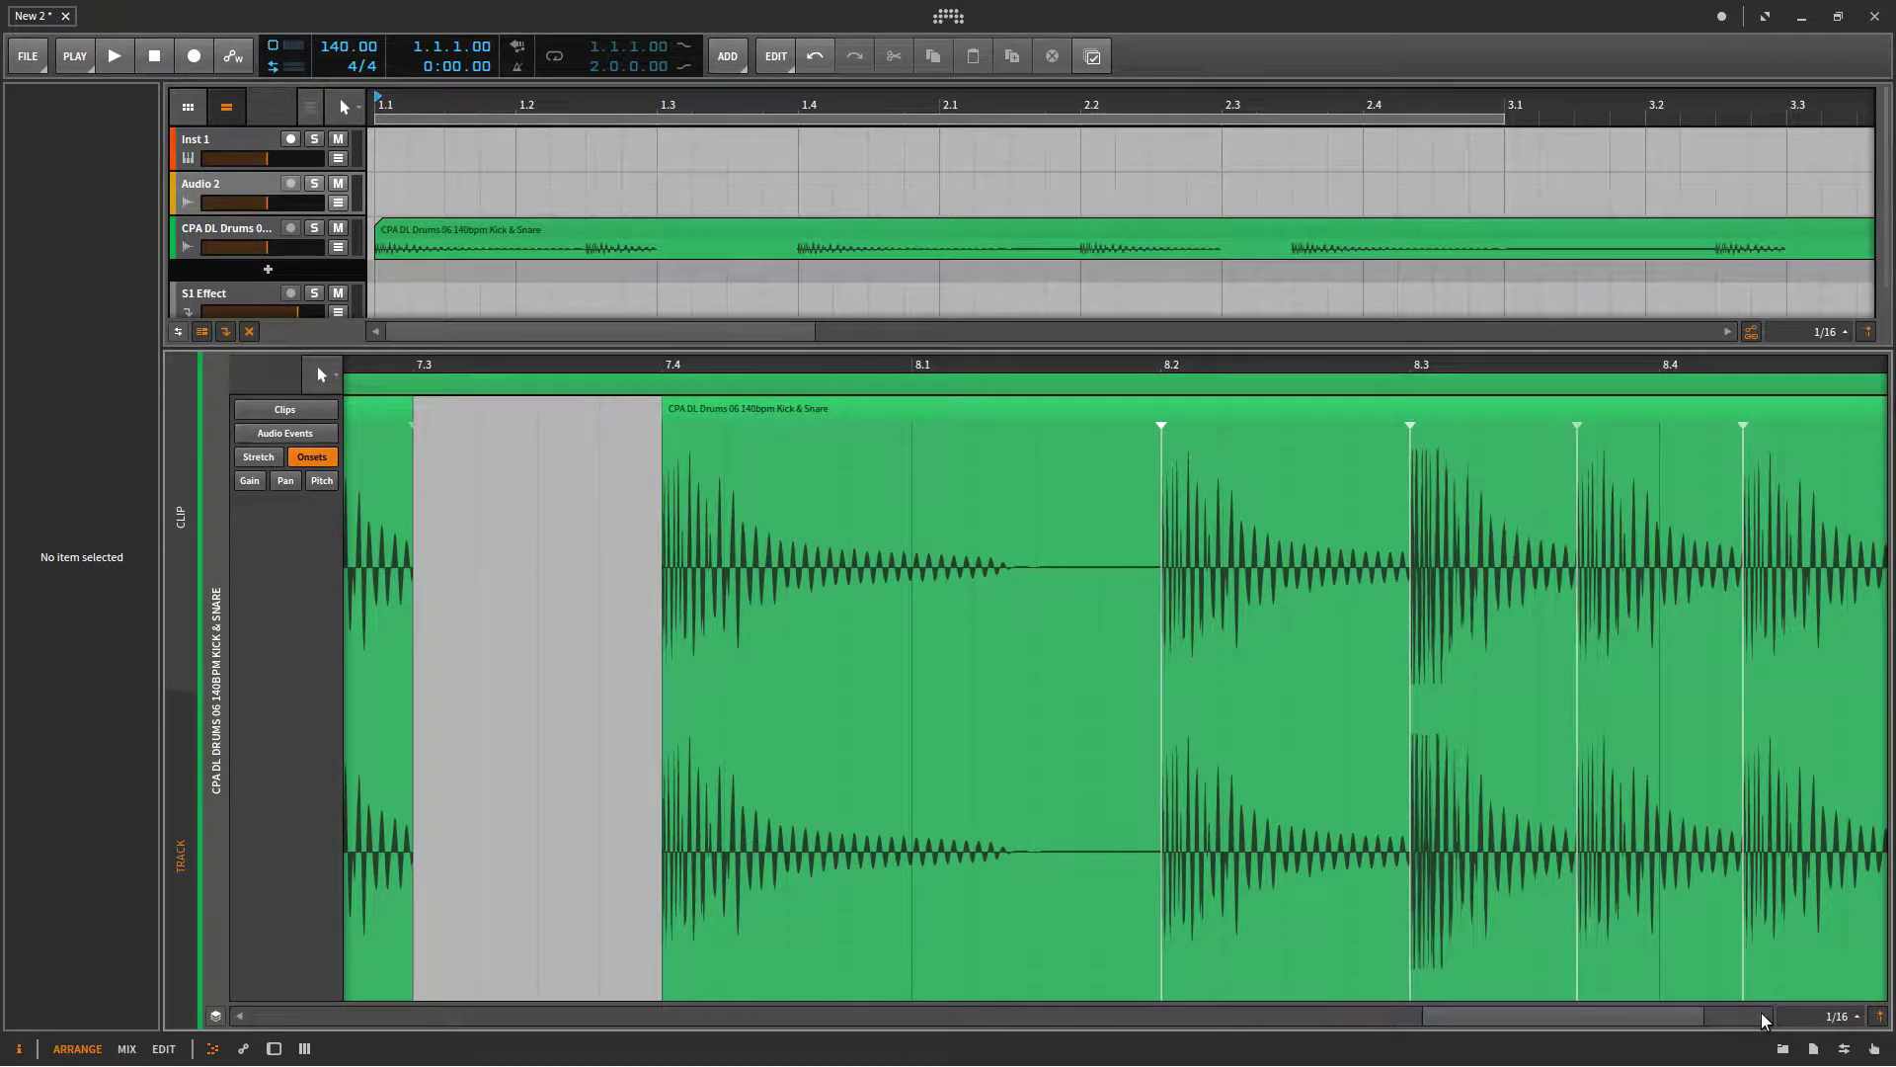
click(1764, 1016)
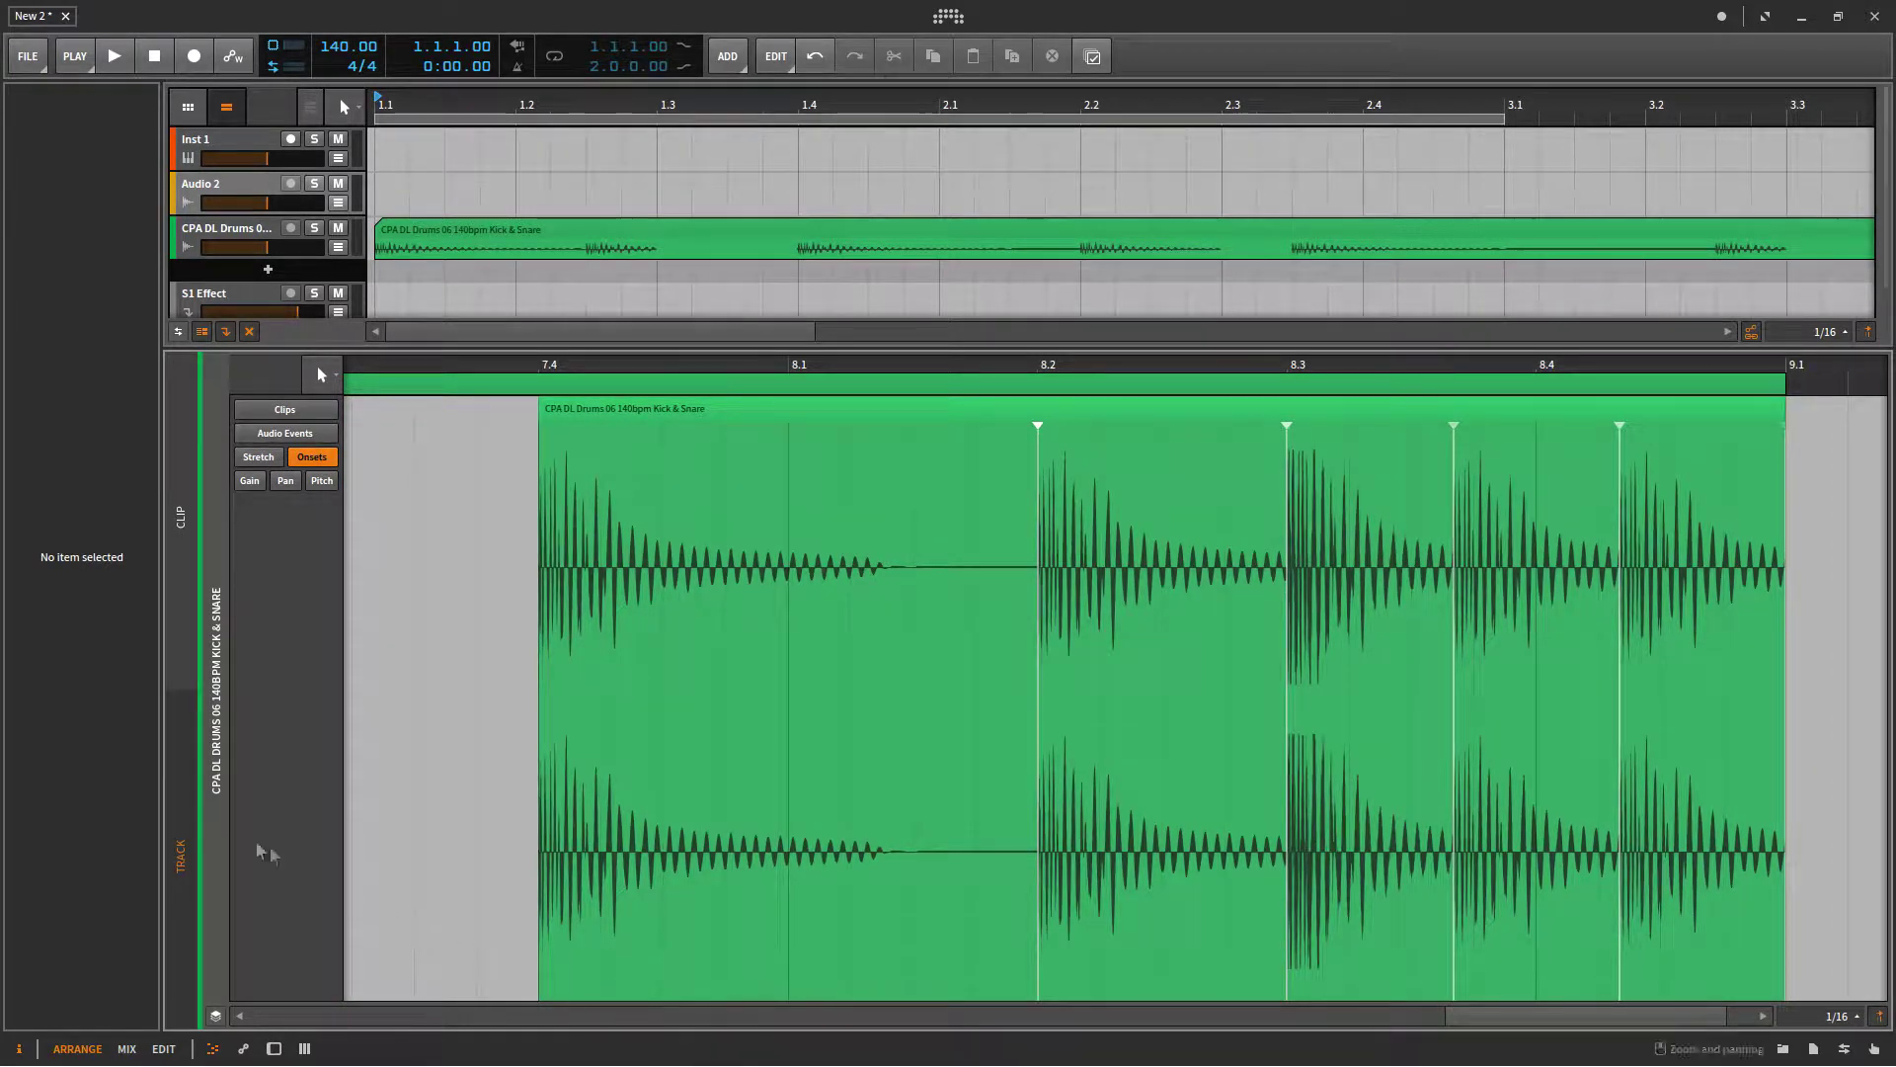
click(109, 58)
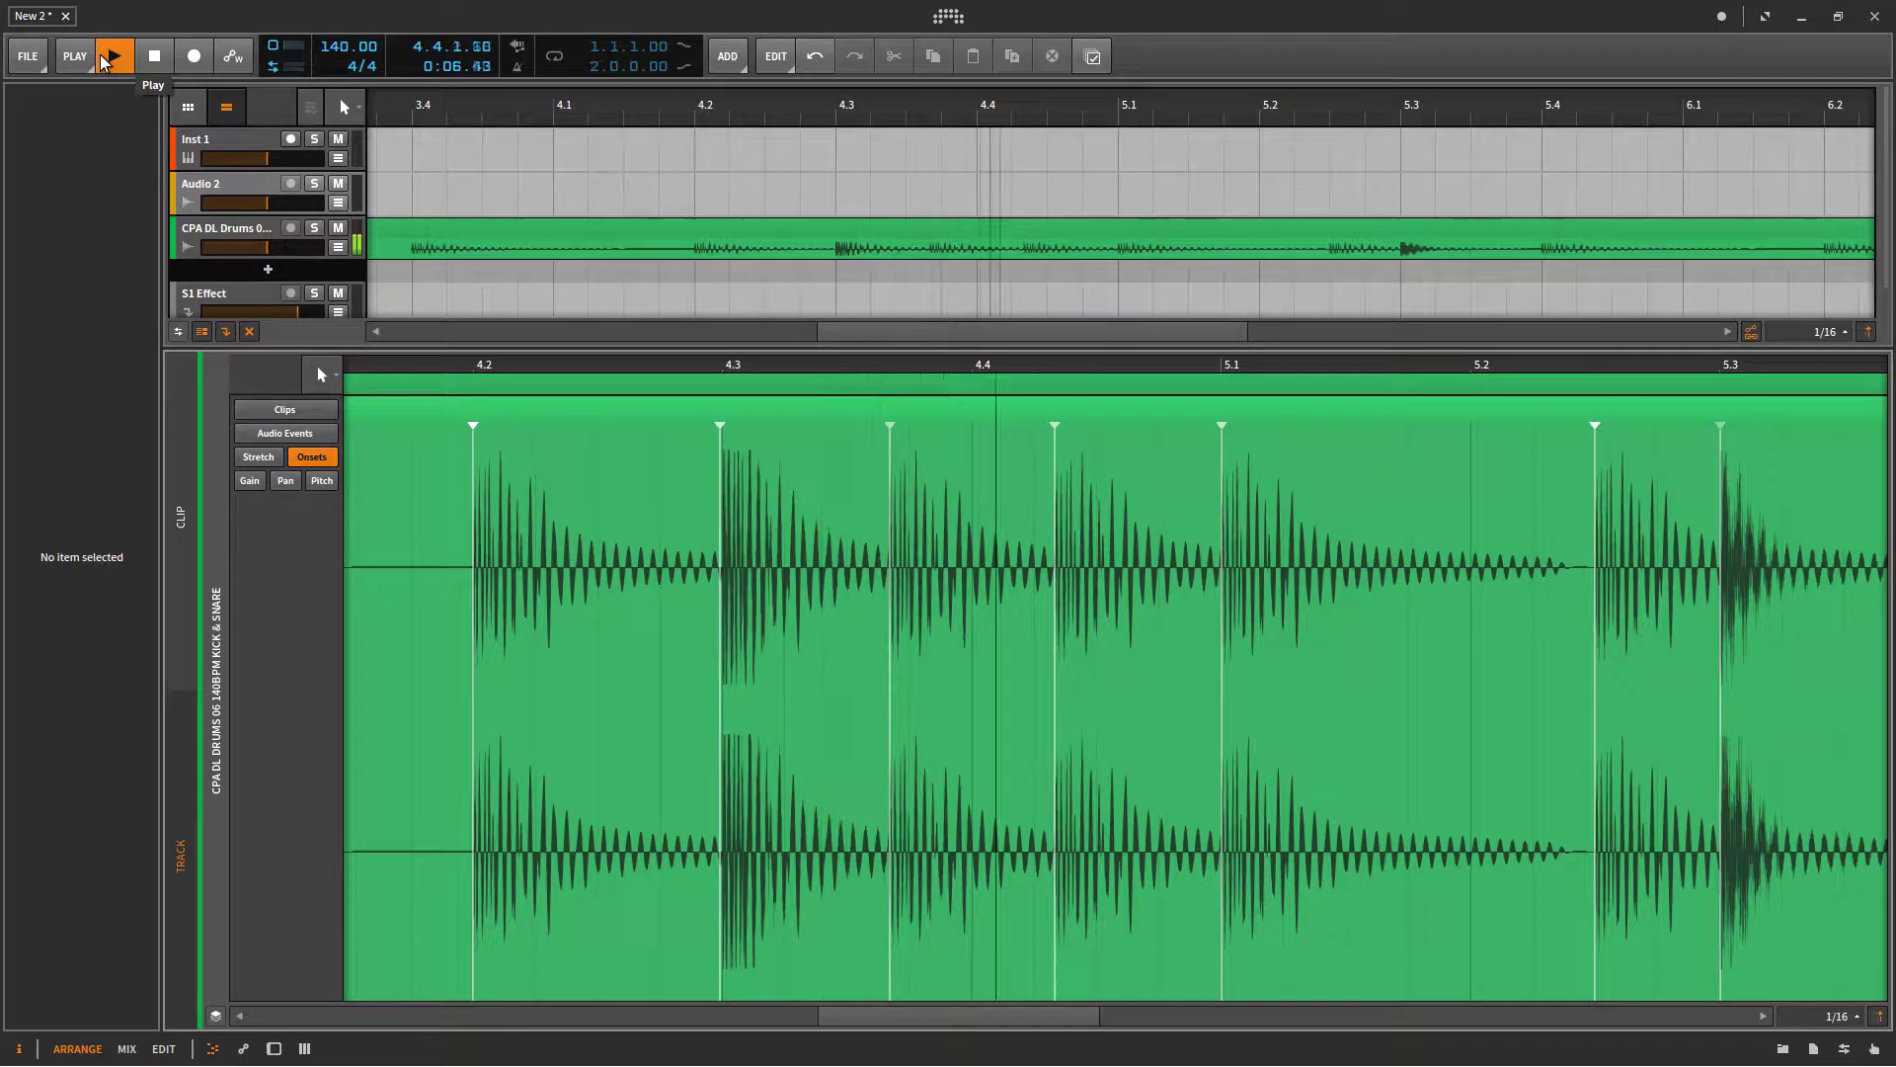
click(156, 58)
- Split the audio event at the onsets at 4.3 and 4.3.3, and delete the snare segment between them
click(832, 261)
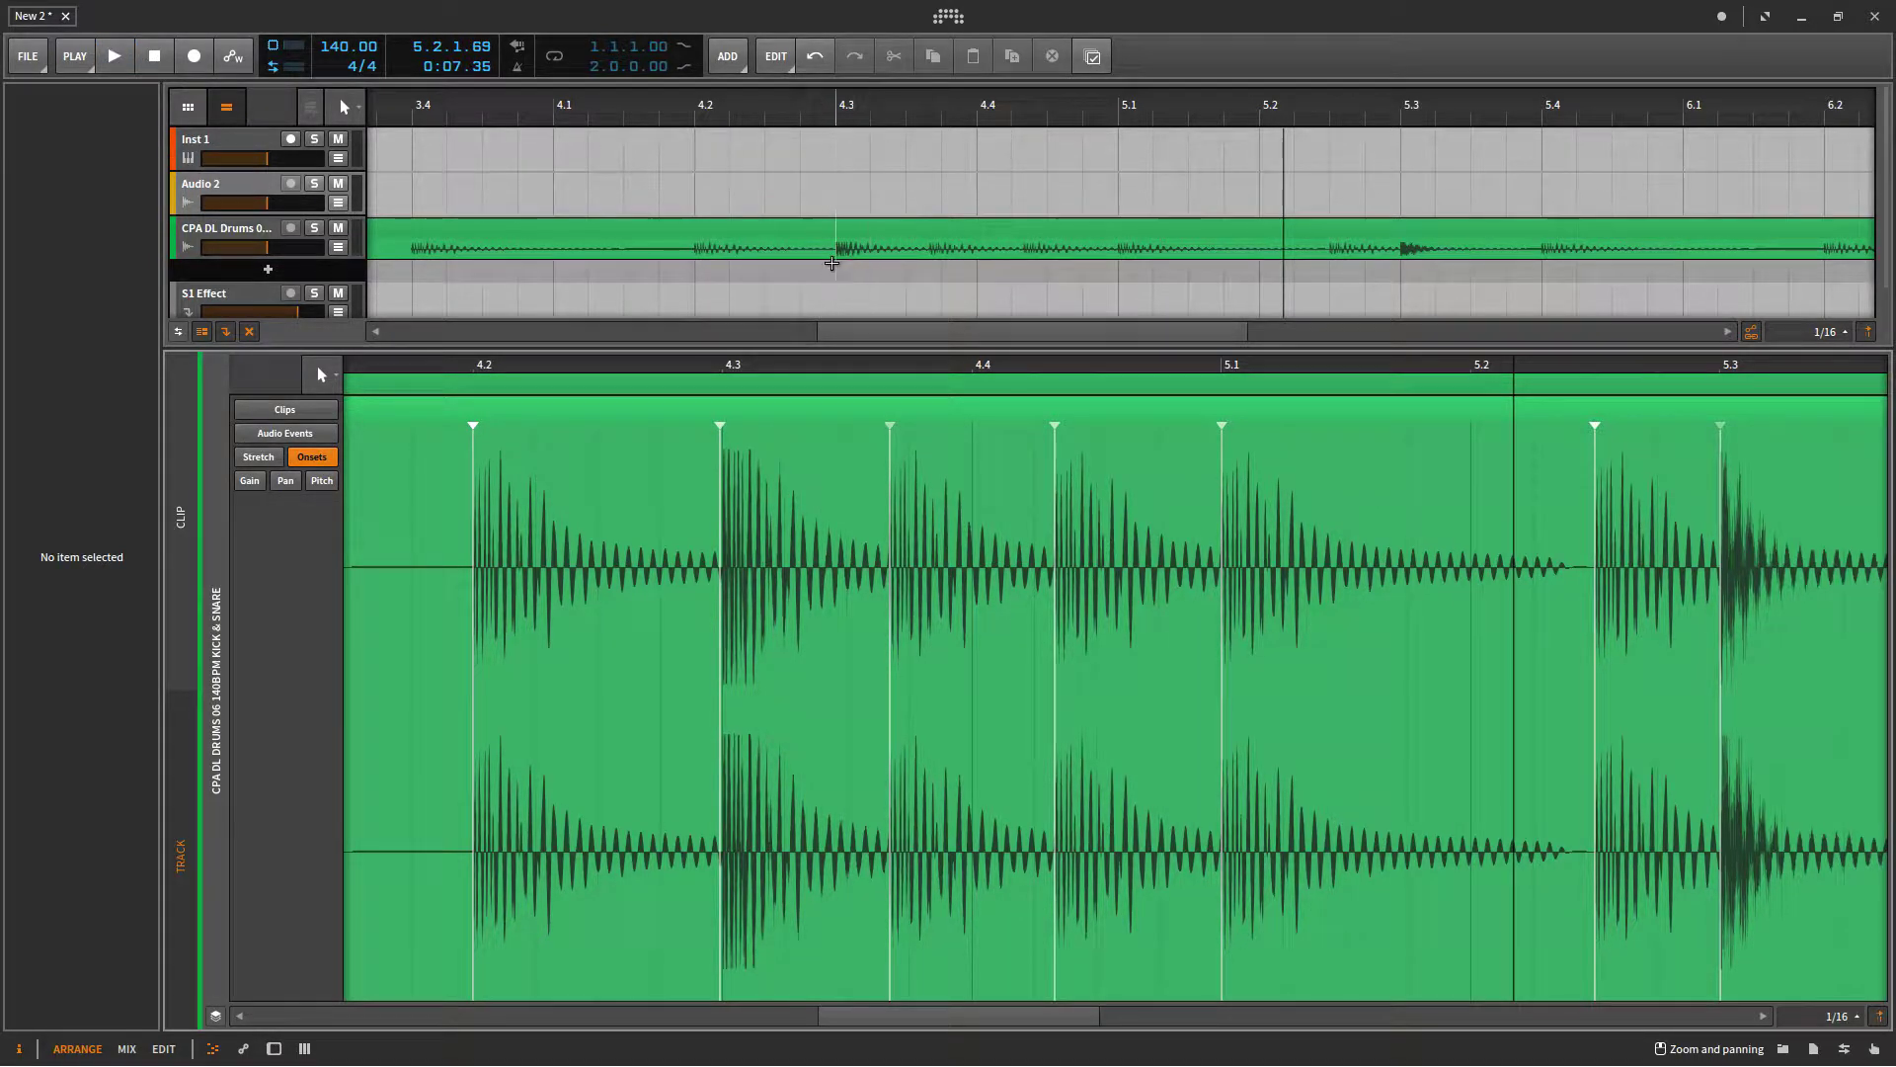
right_click(722, 593)
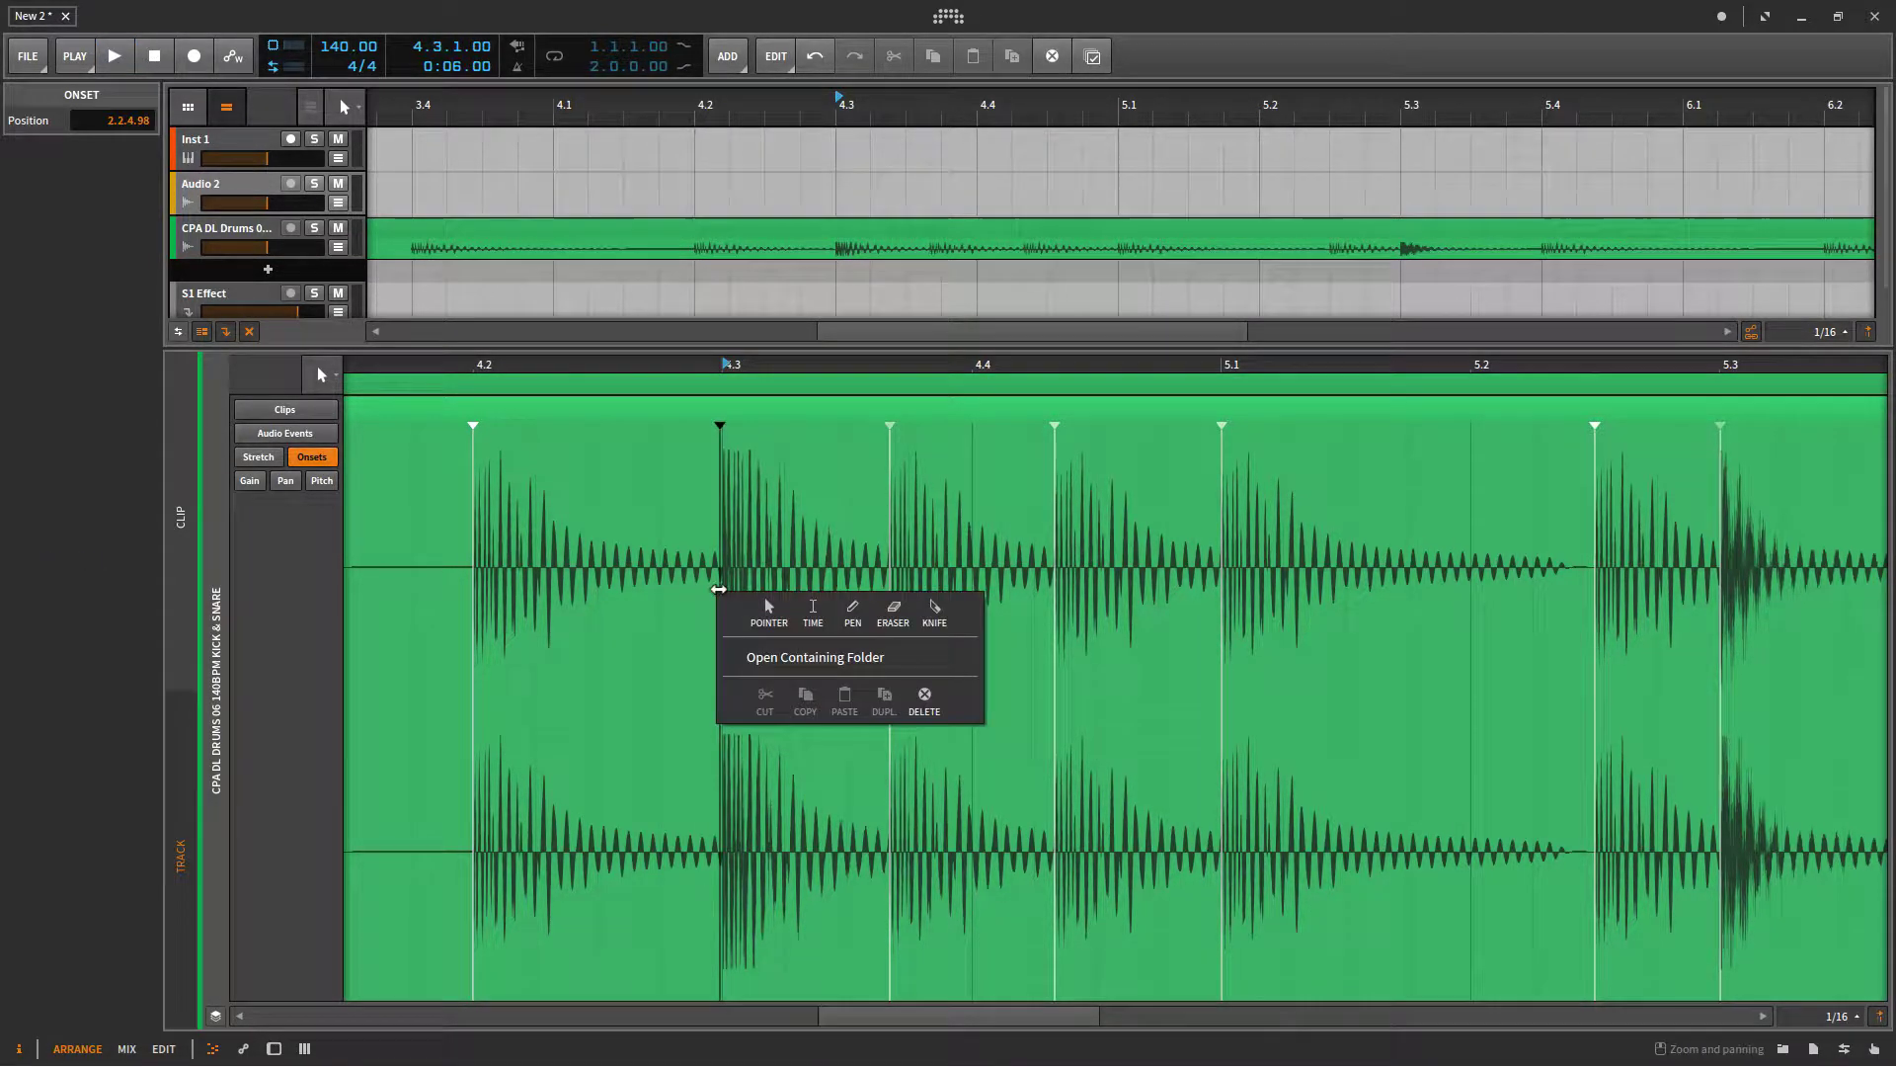
click(919, 614)
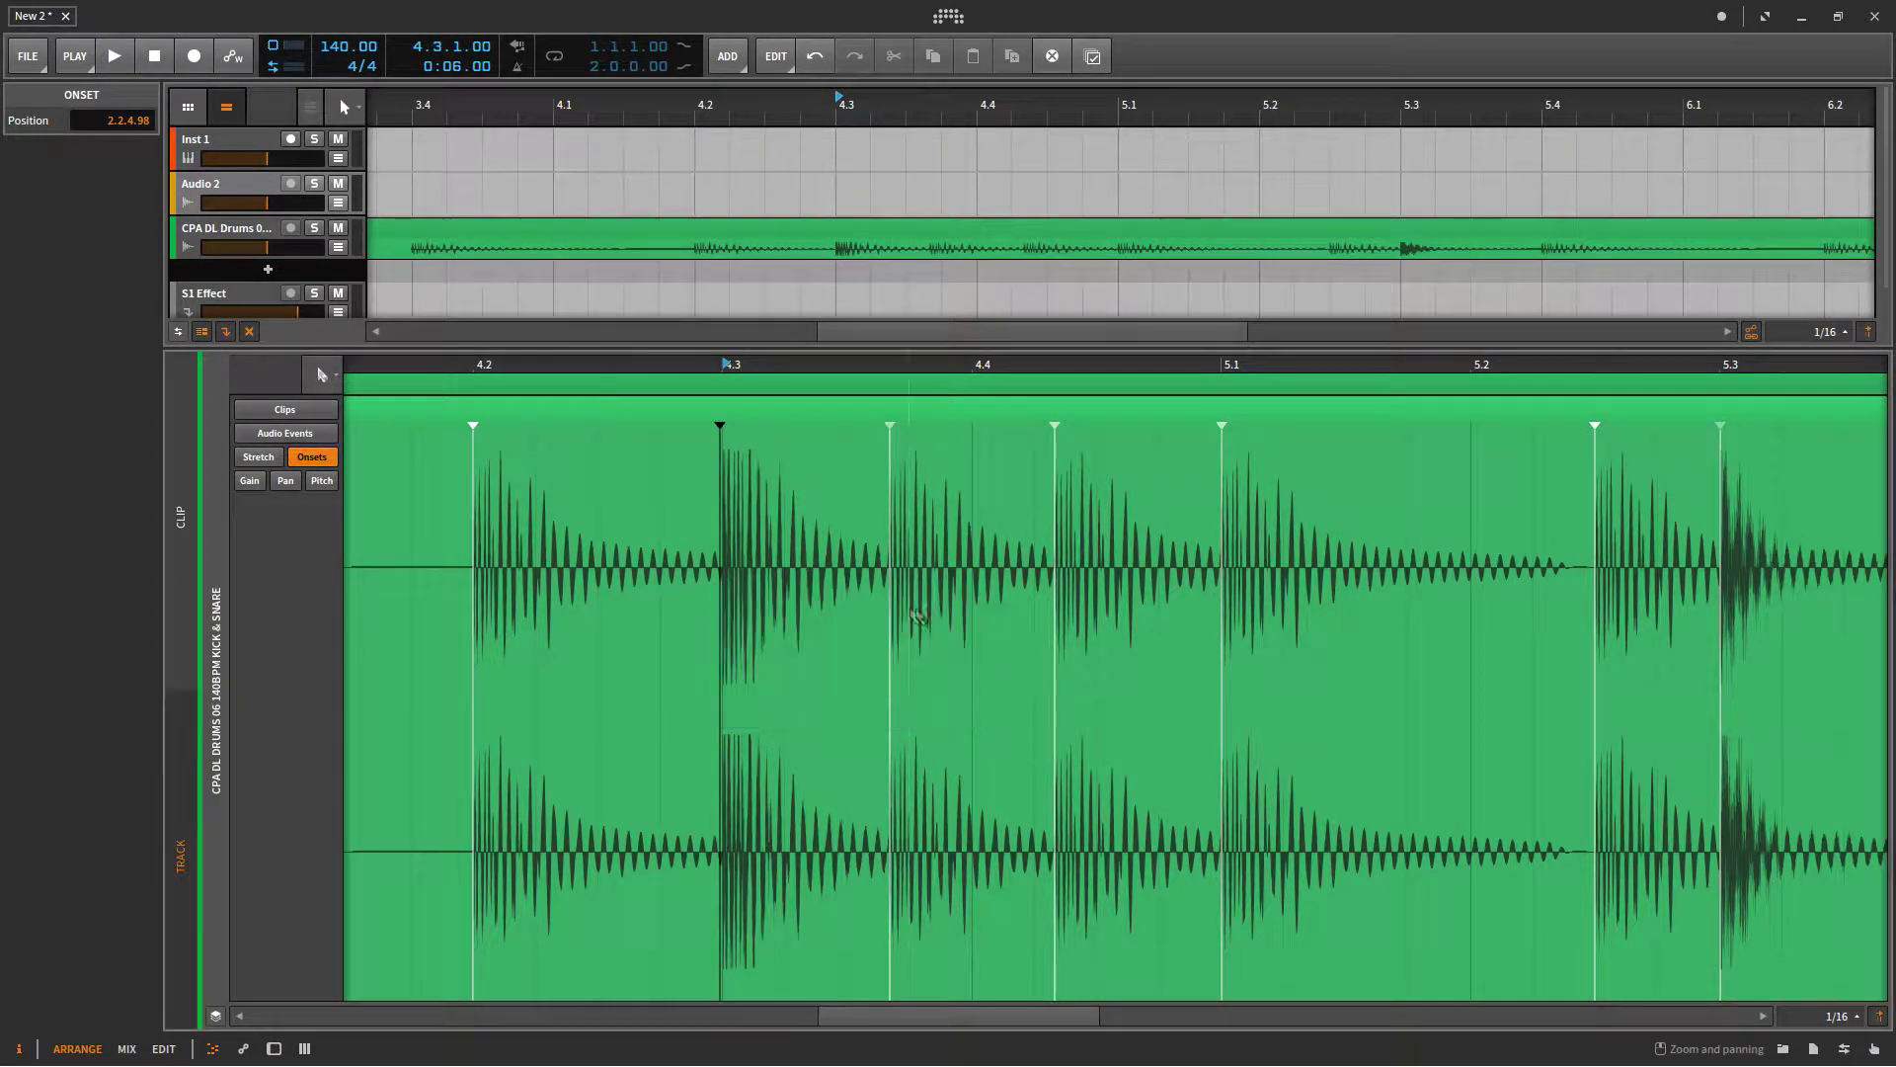
click(731, 598)
alt+click(892, 619)
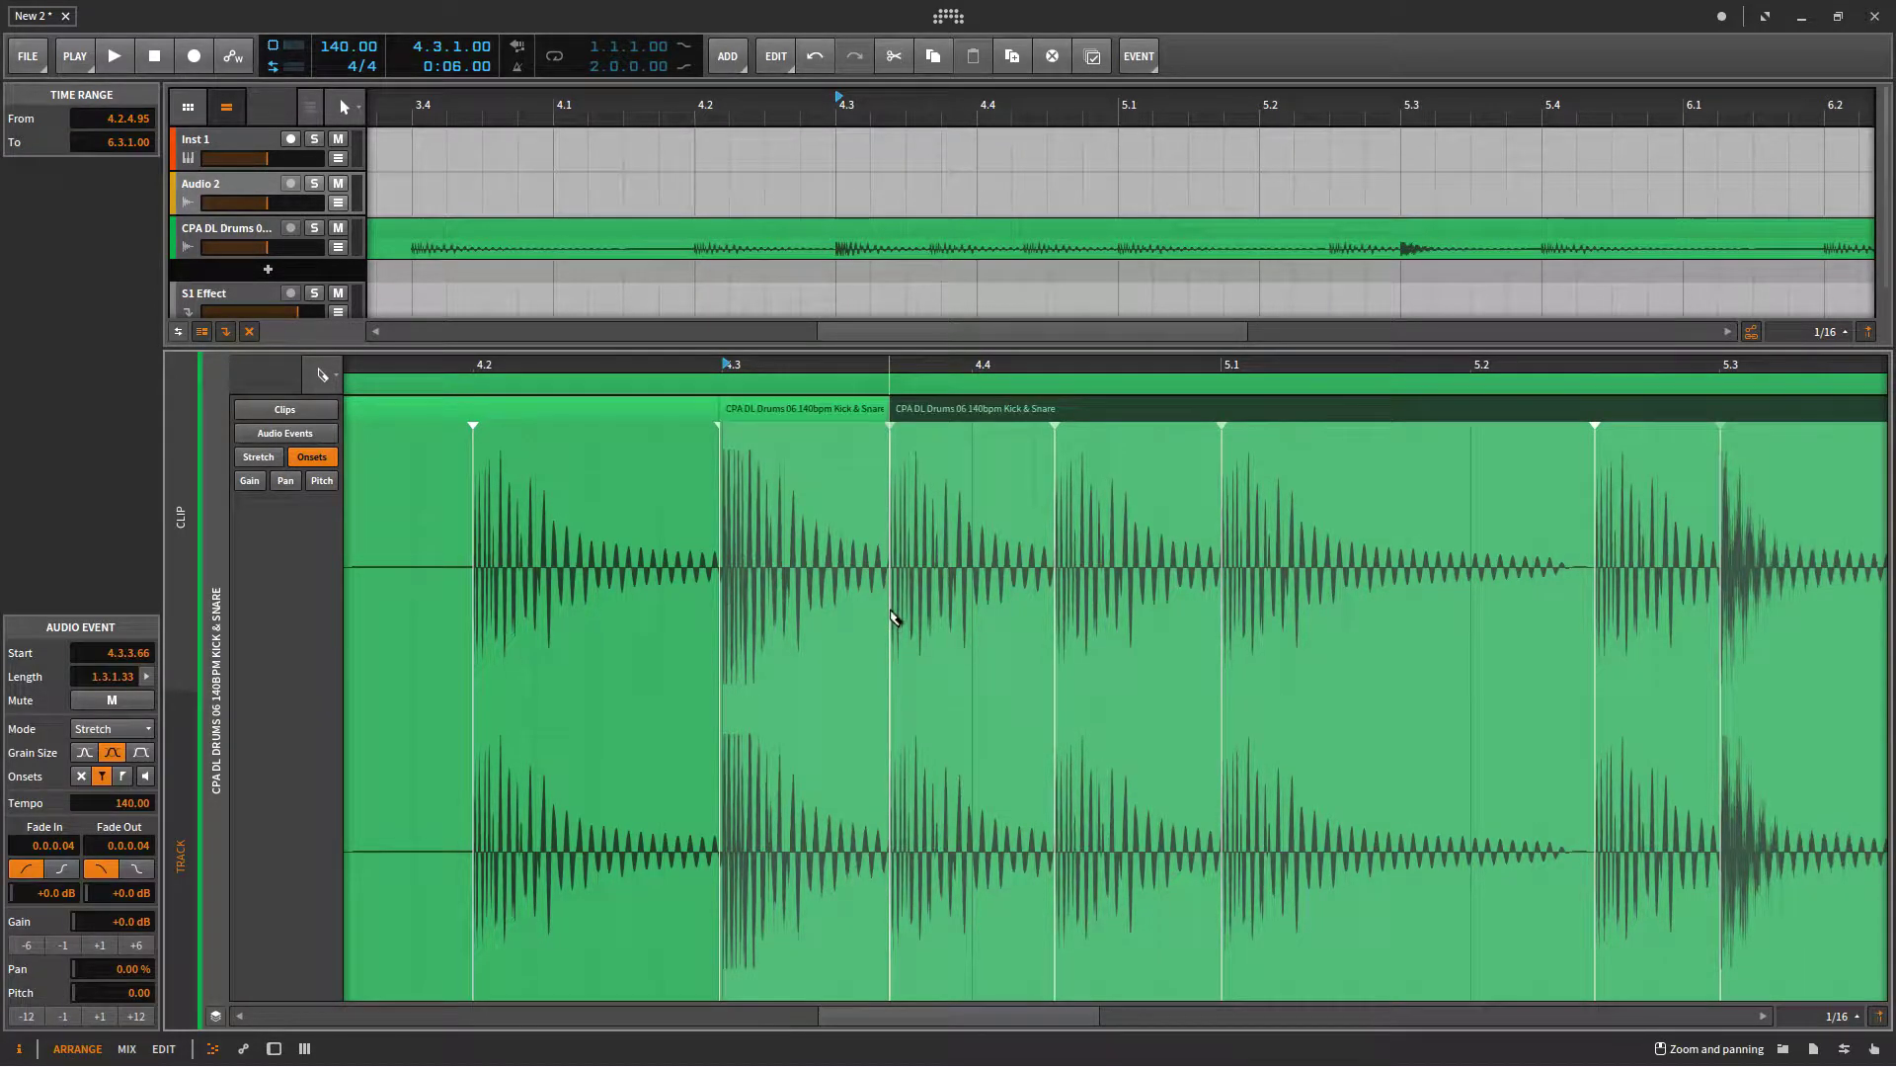
key(Escape)
right_click(816, 490)
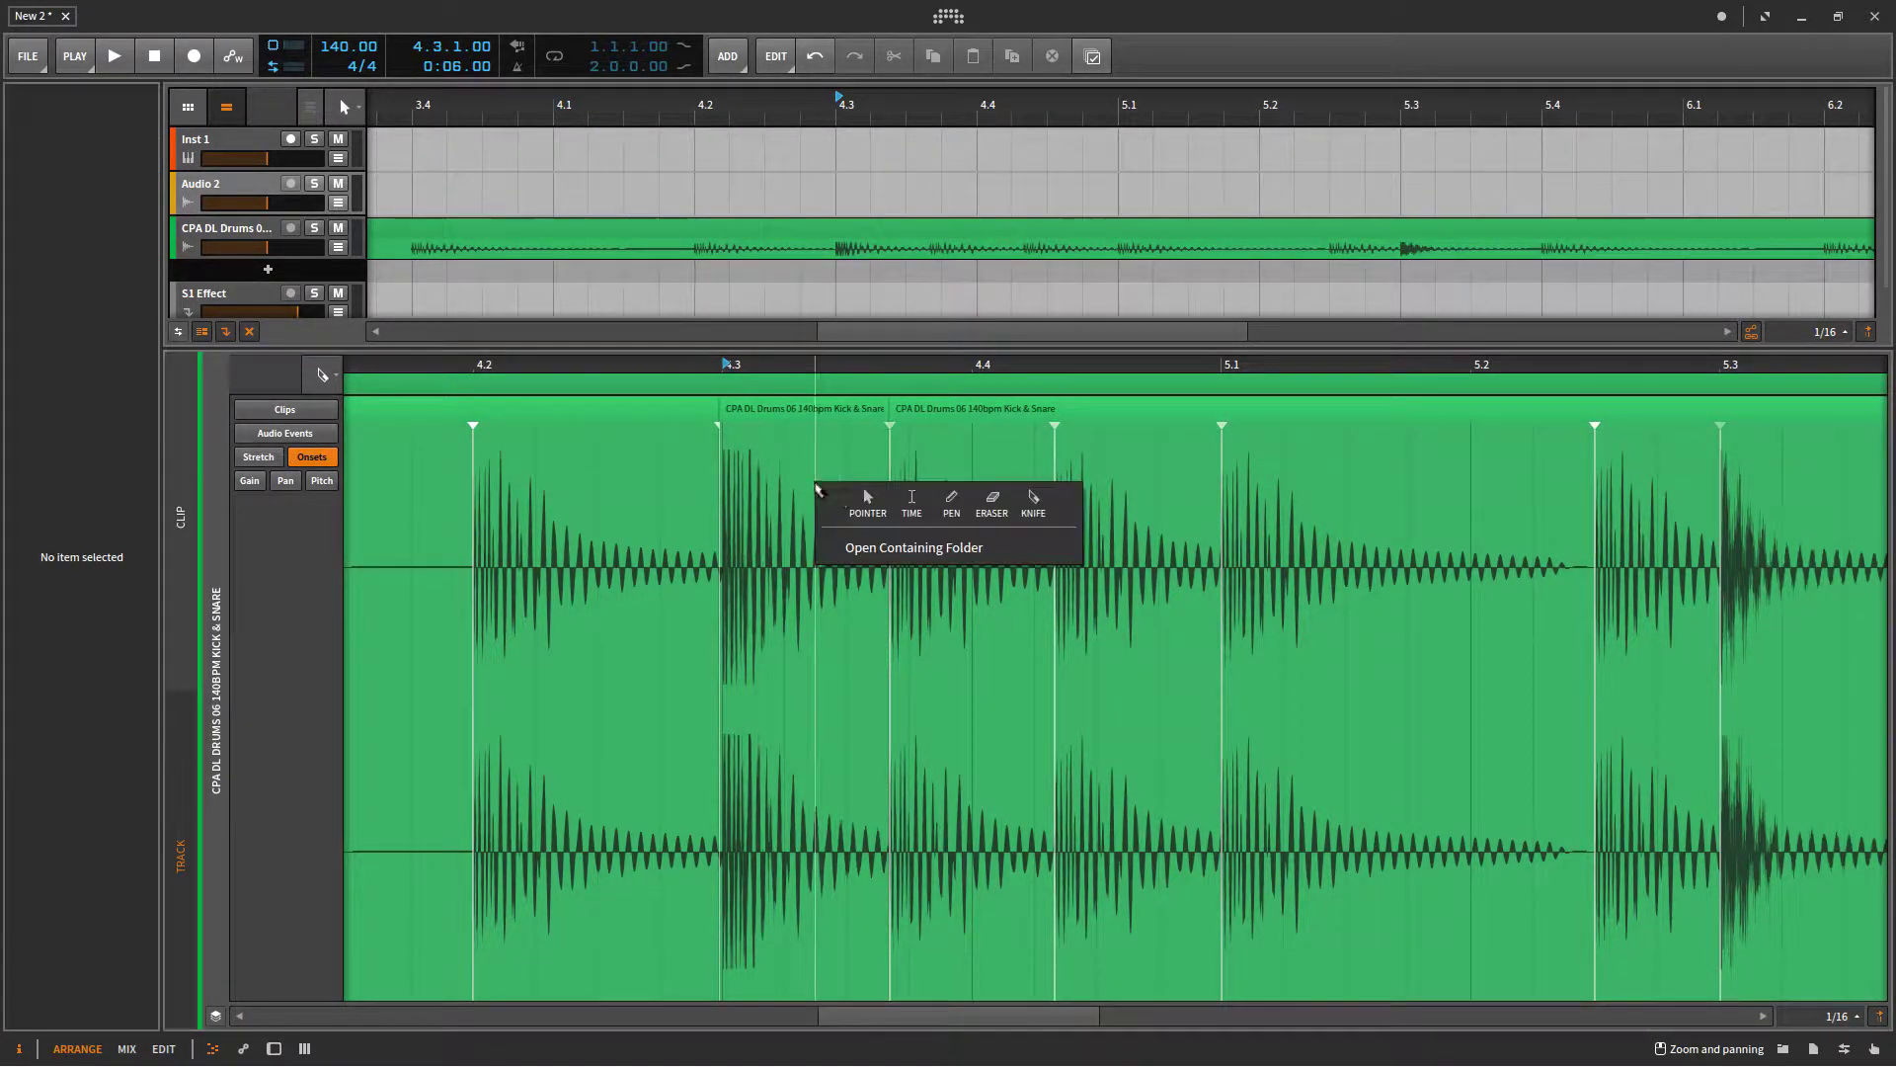
key(Escape)
click(776, 413)
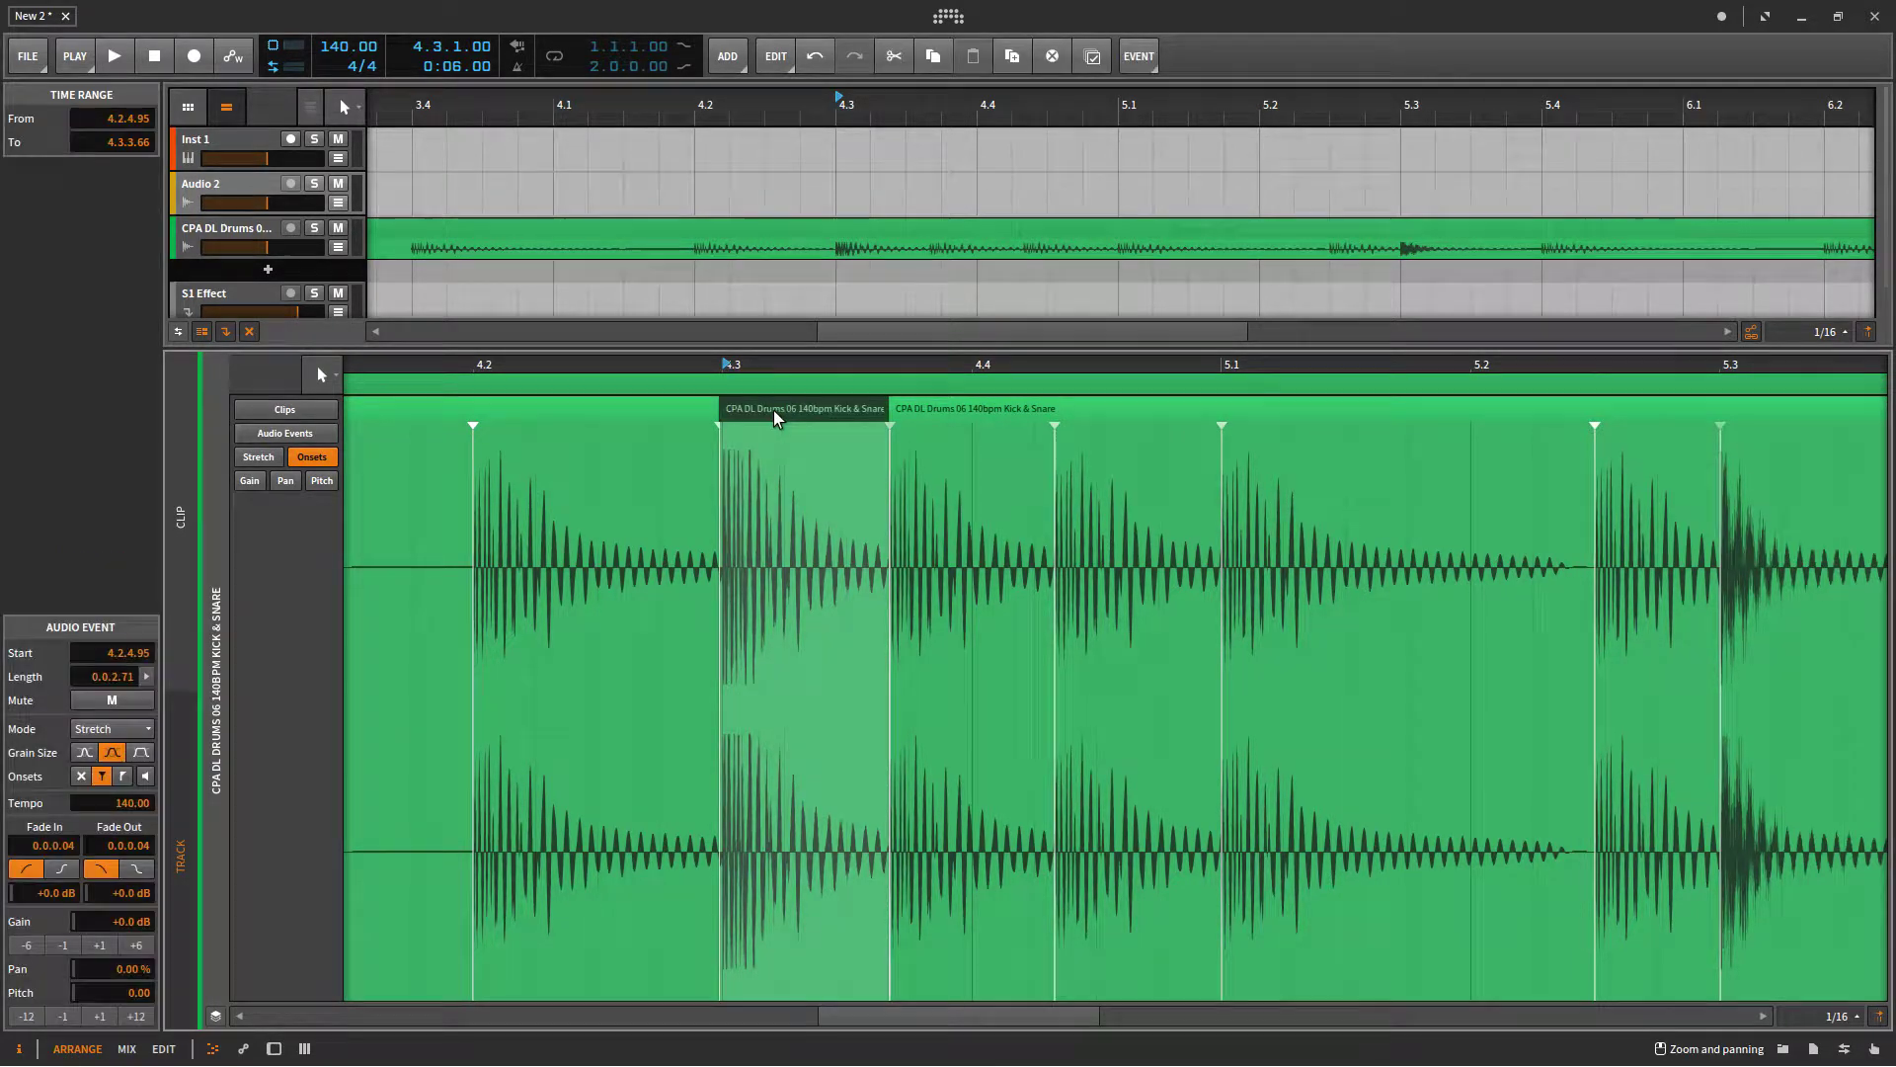
key(Delete)
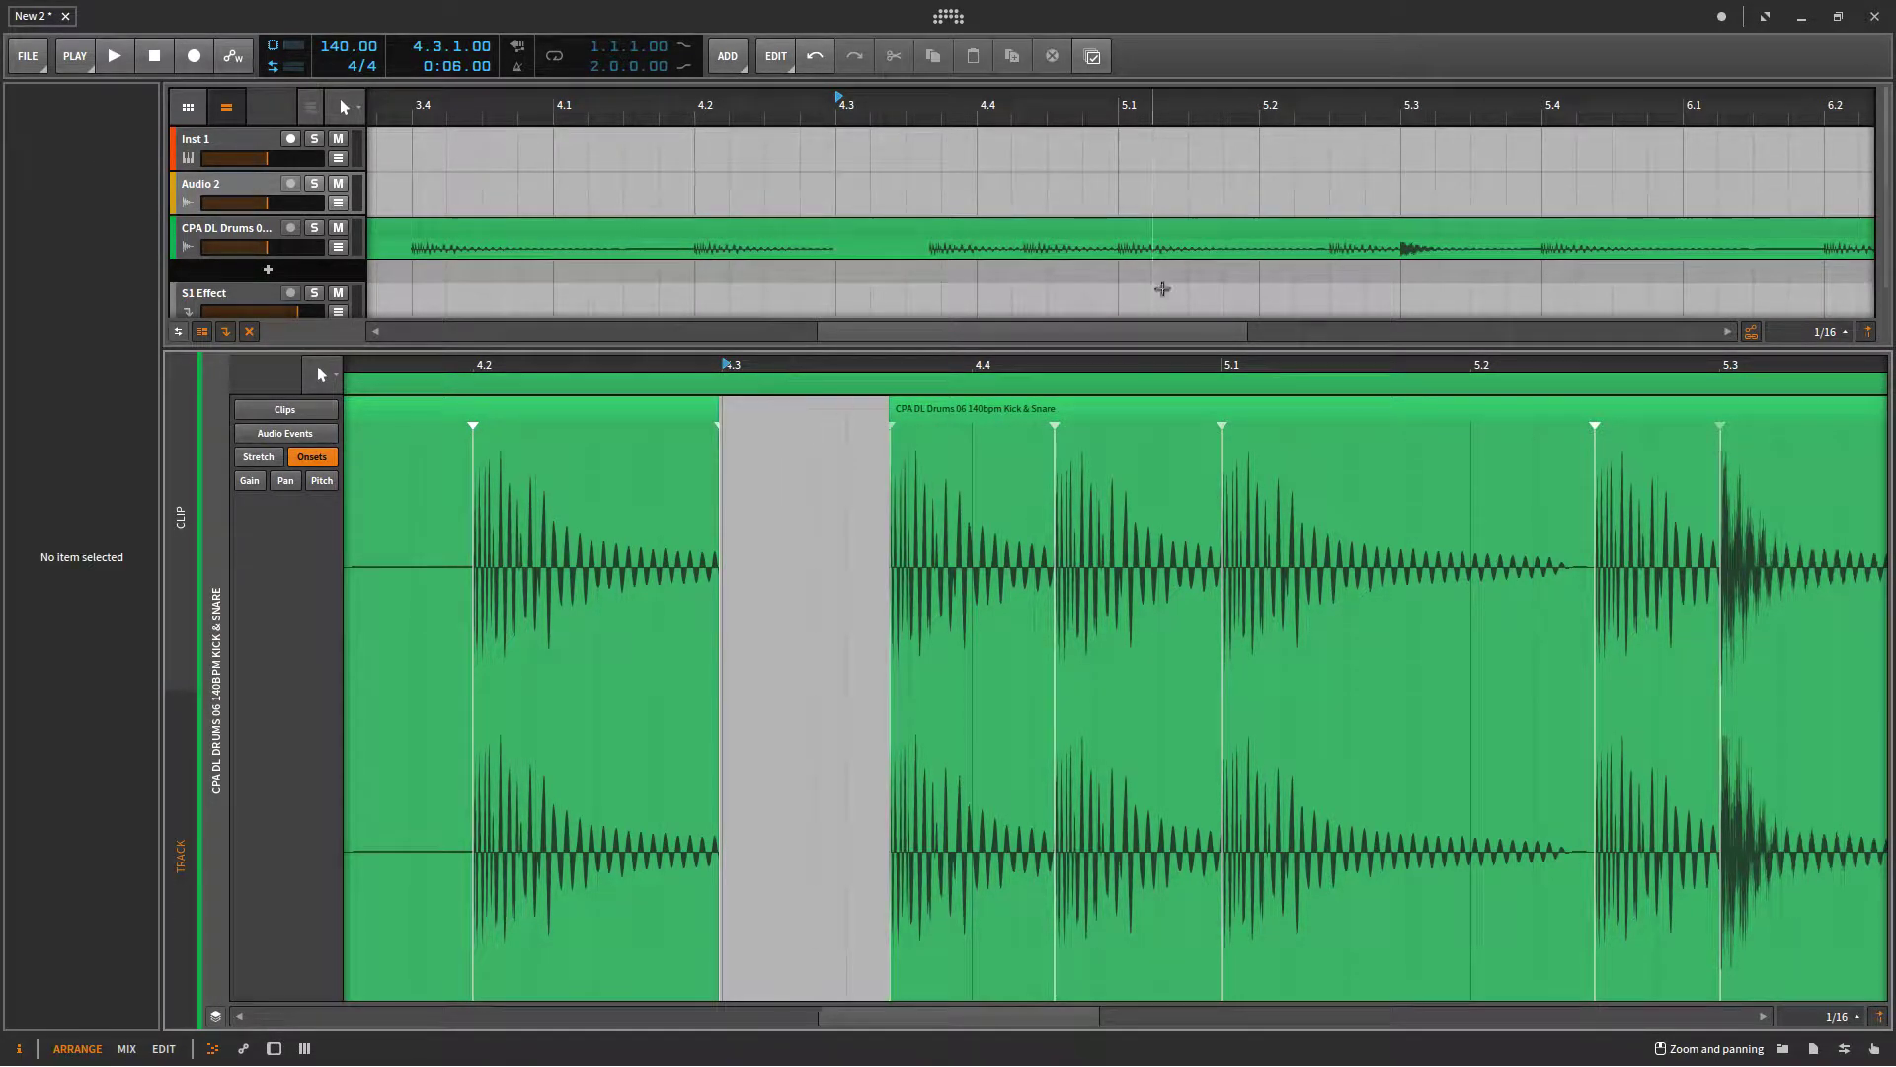
- Play the loop on from 4.3, then split the audio event at the onsets at 5.3 and 5.4, and delete the snare segment between them
click(129, 56)
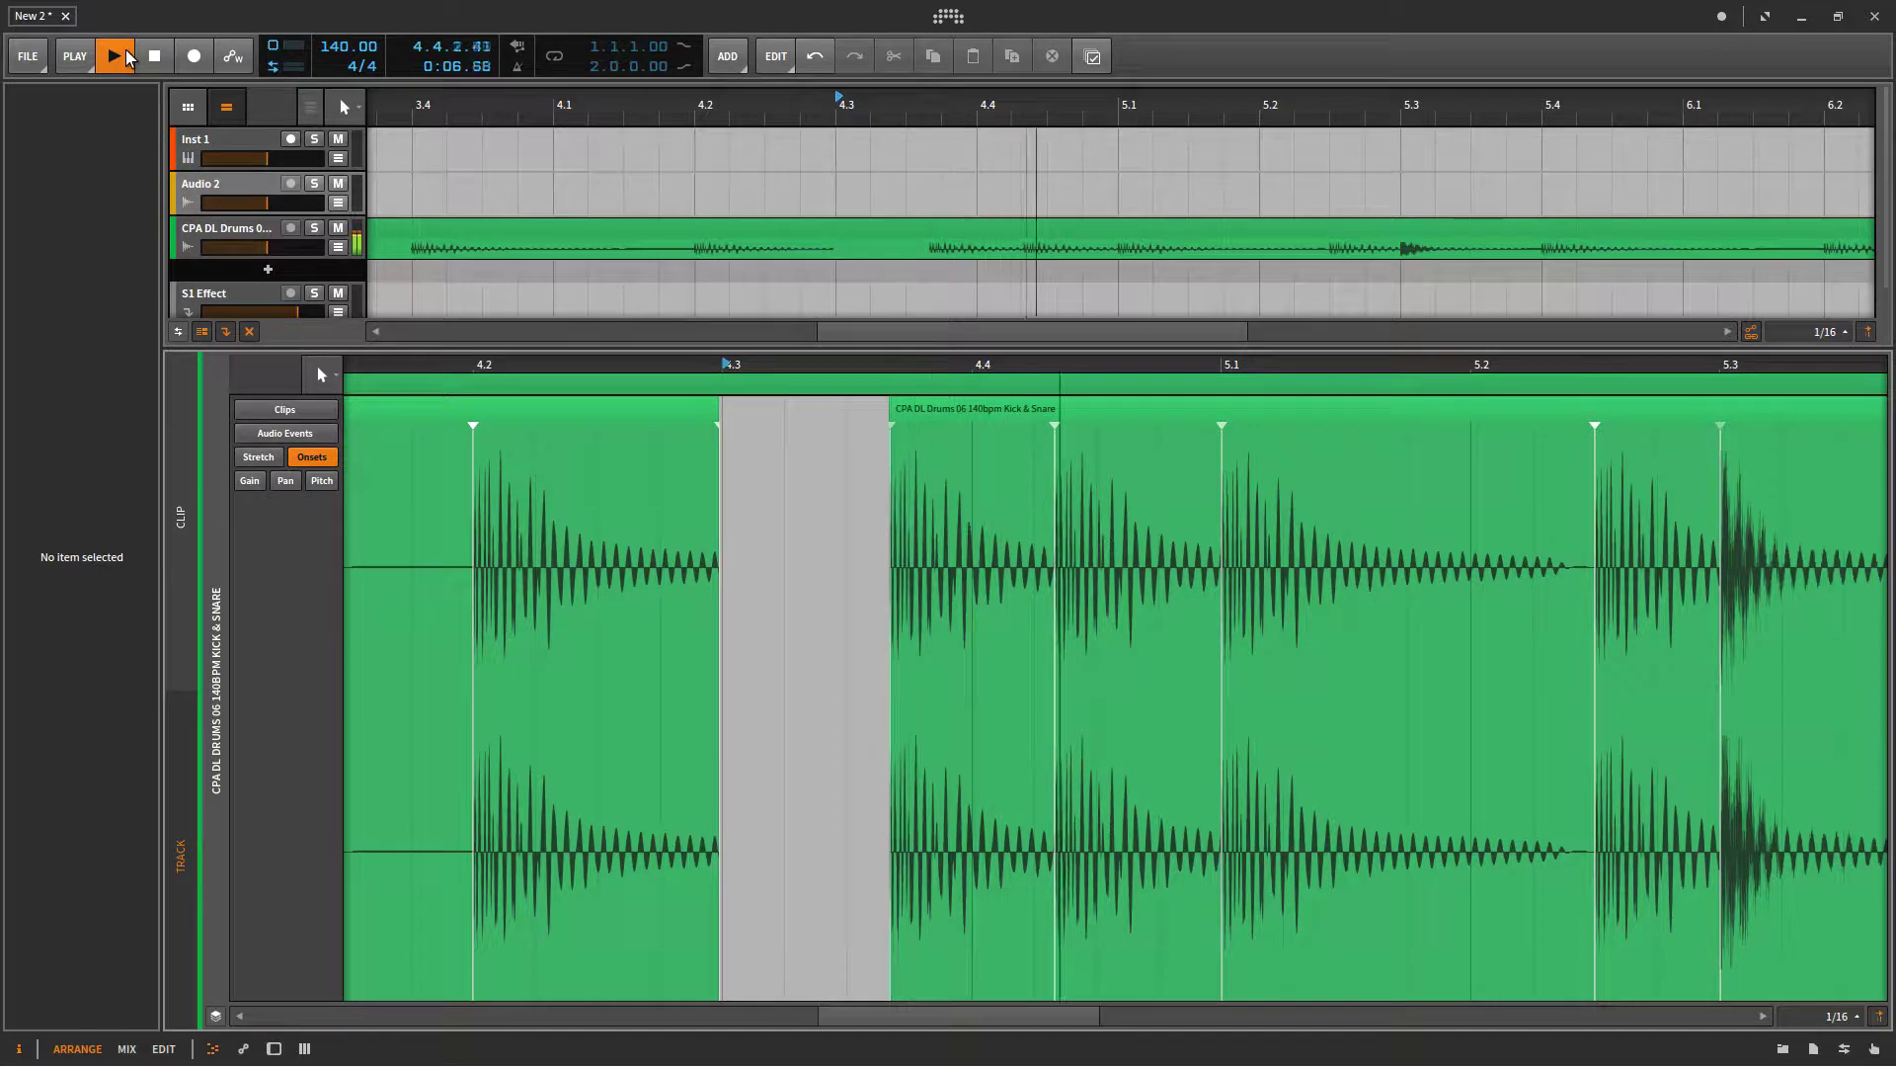
click(128, 56)
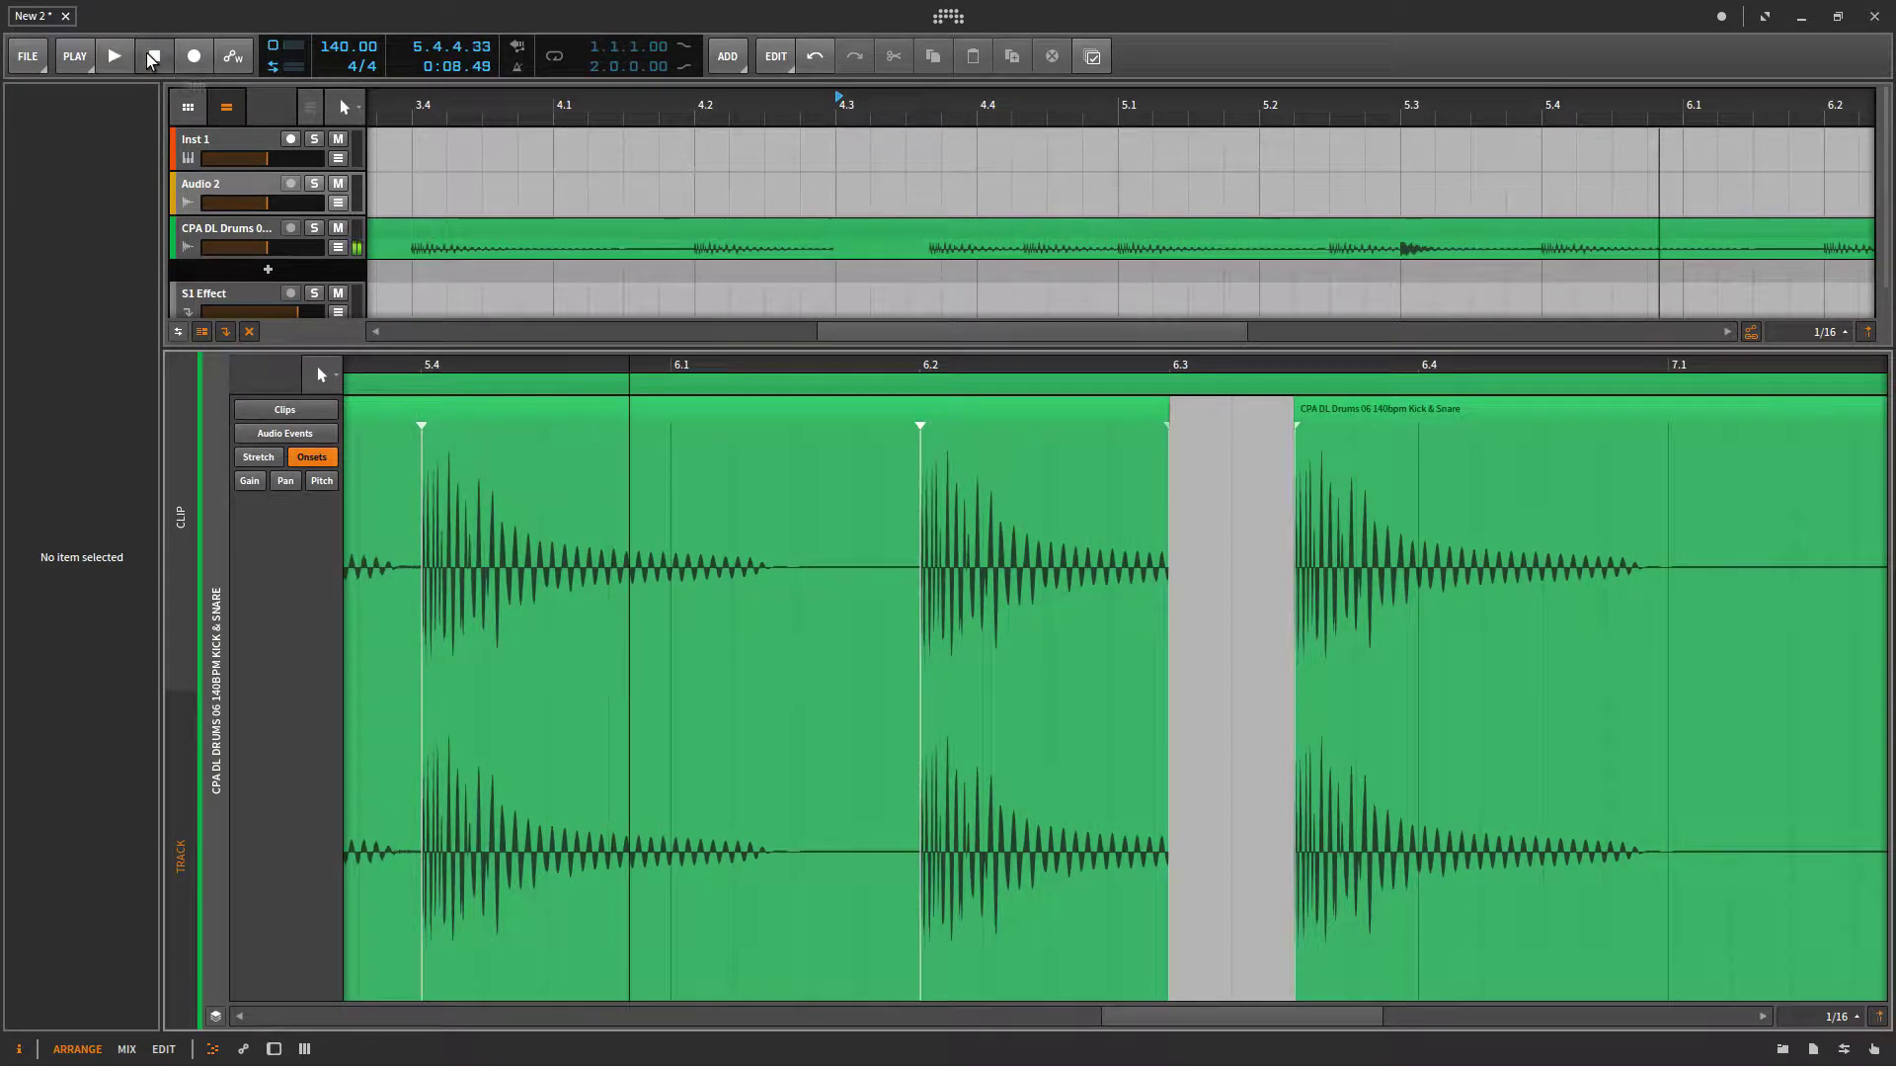
click(1395, 289)
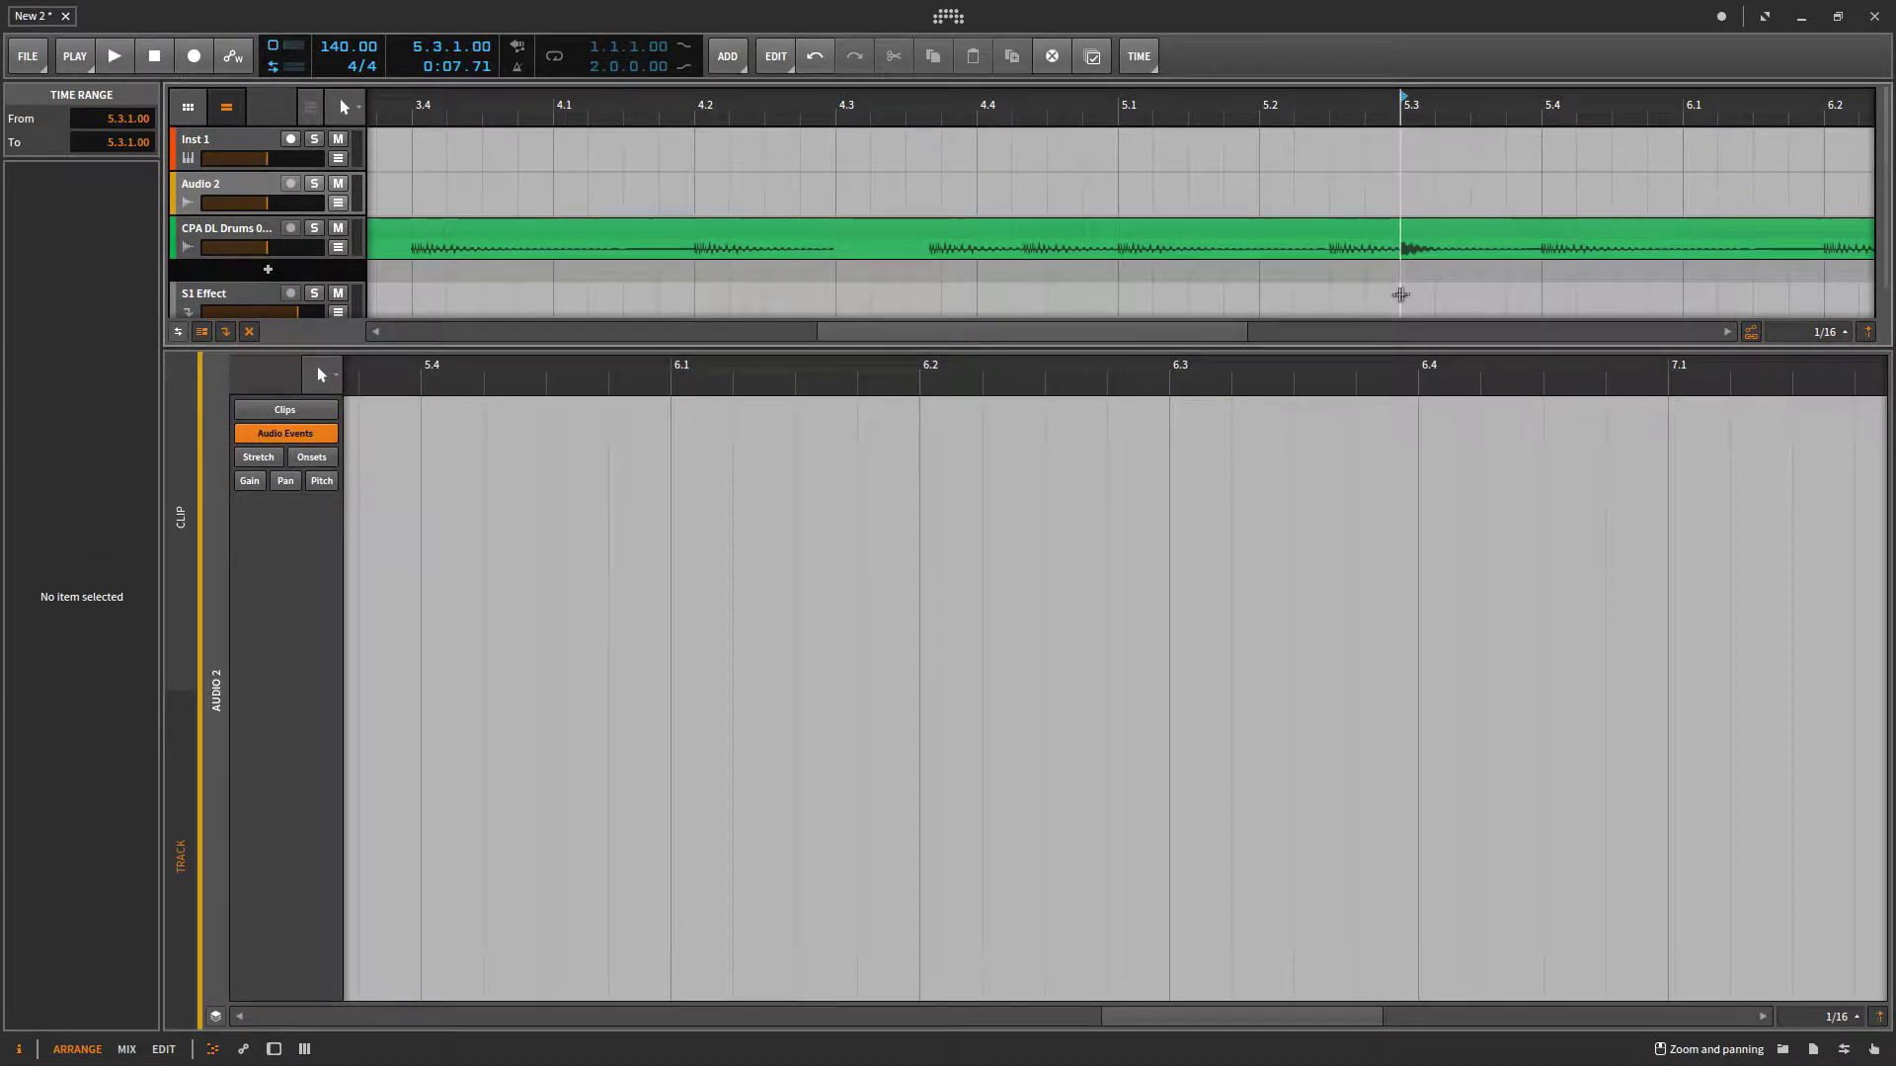
click(1402, 256)
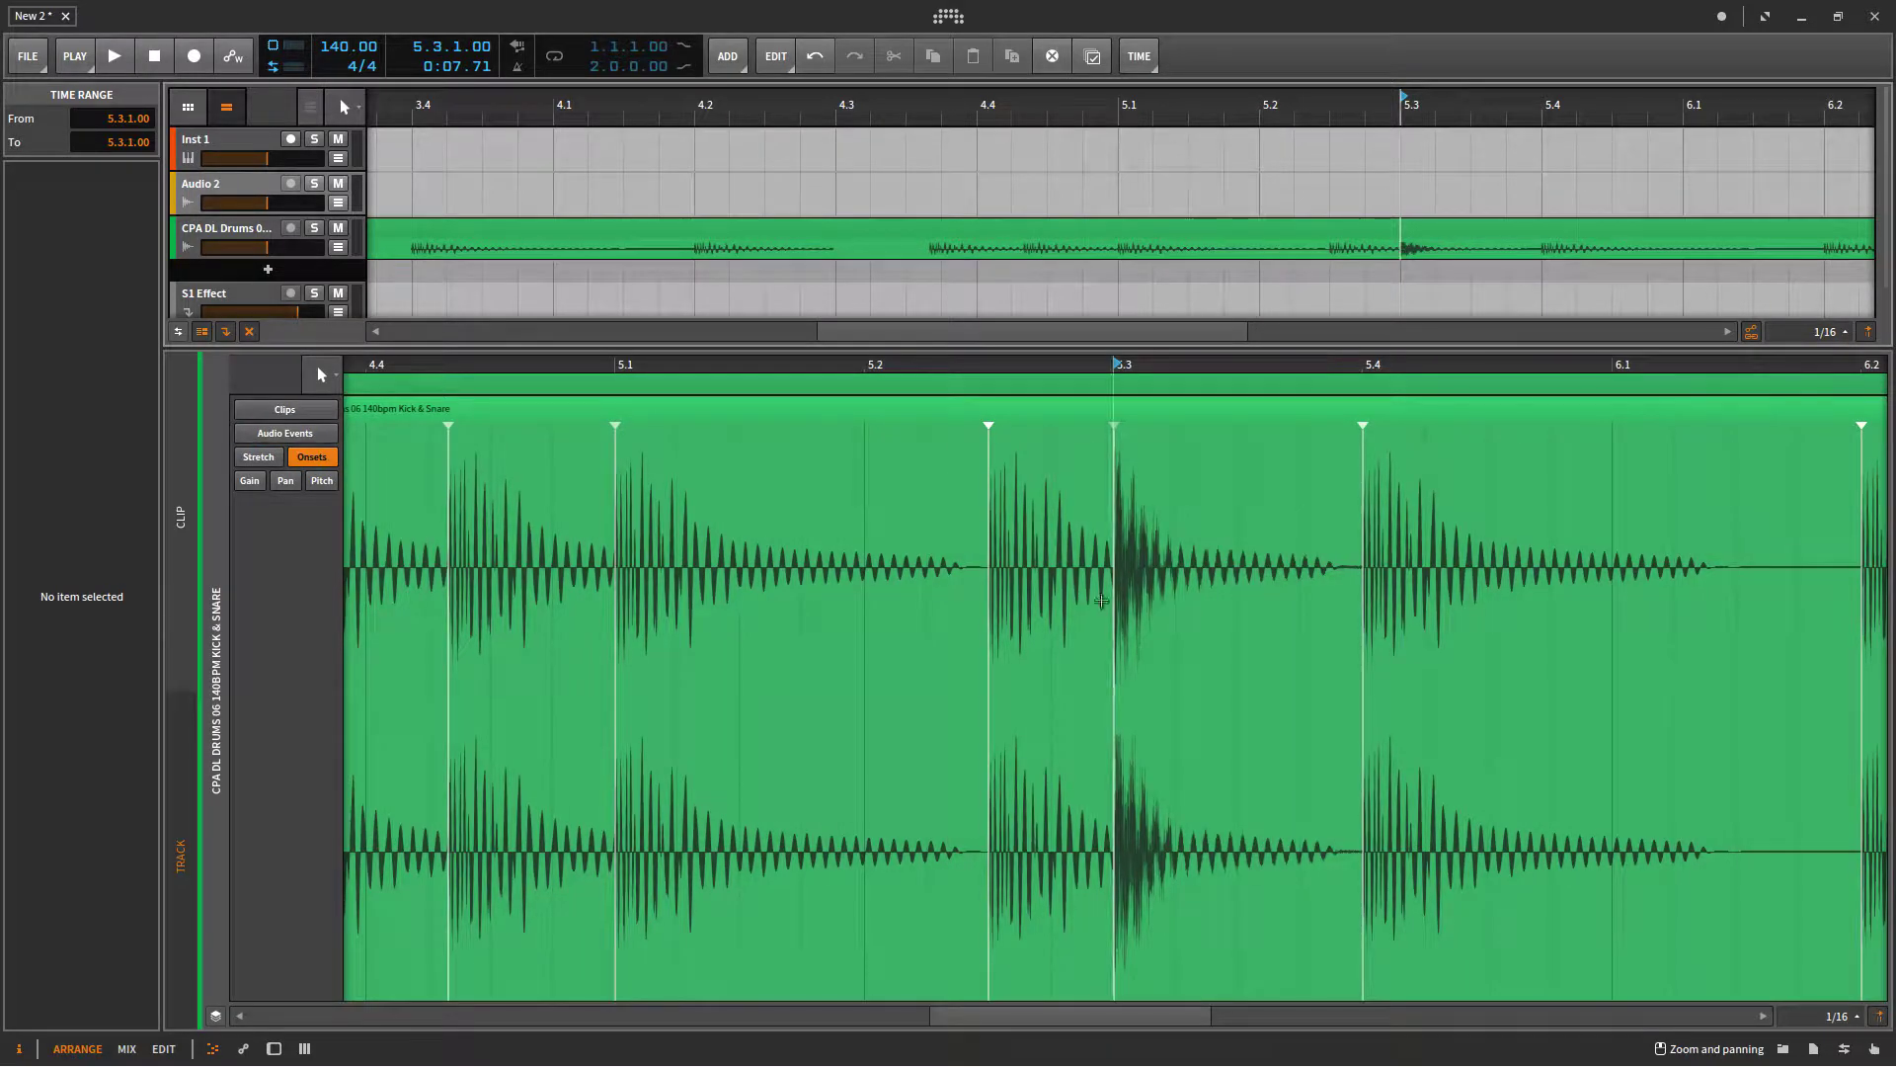
right_click(1118, 616)
click(1341, 637)
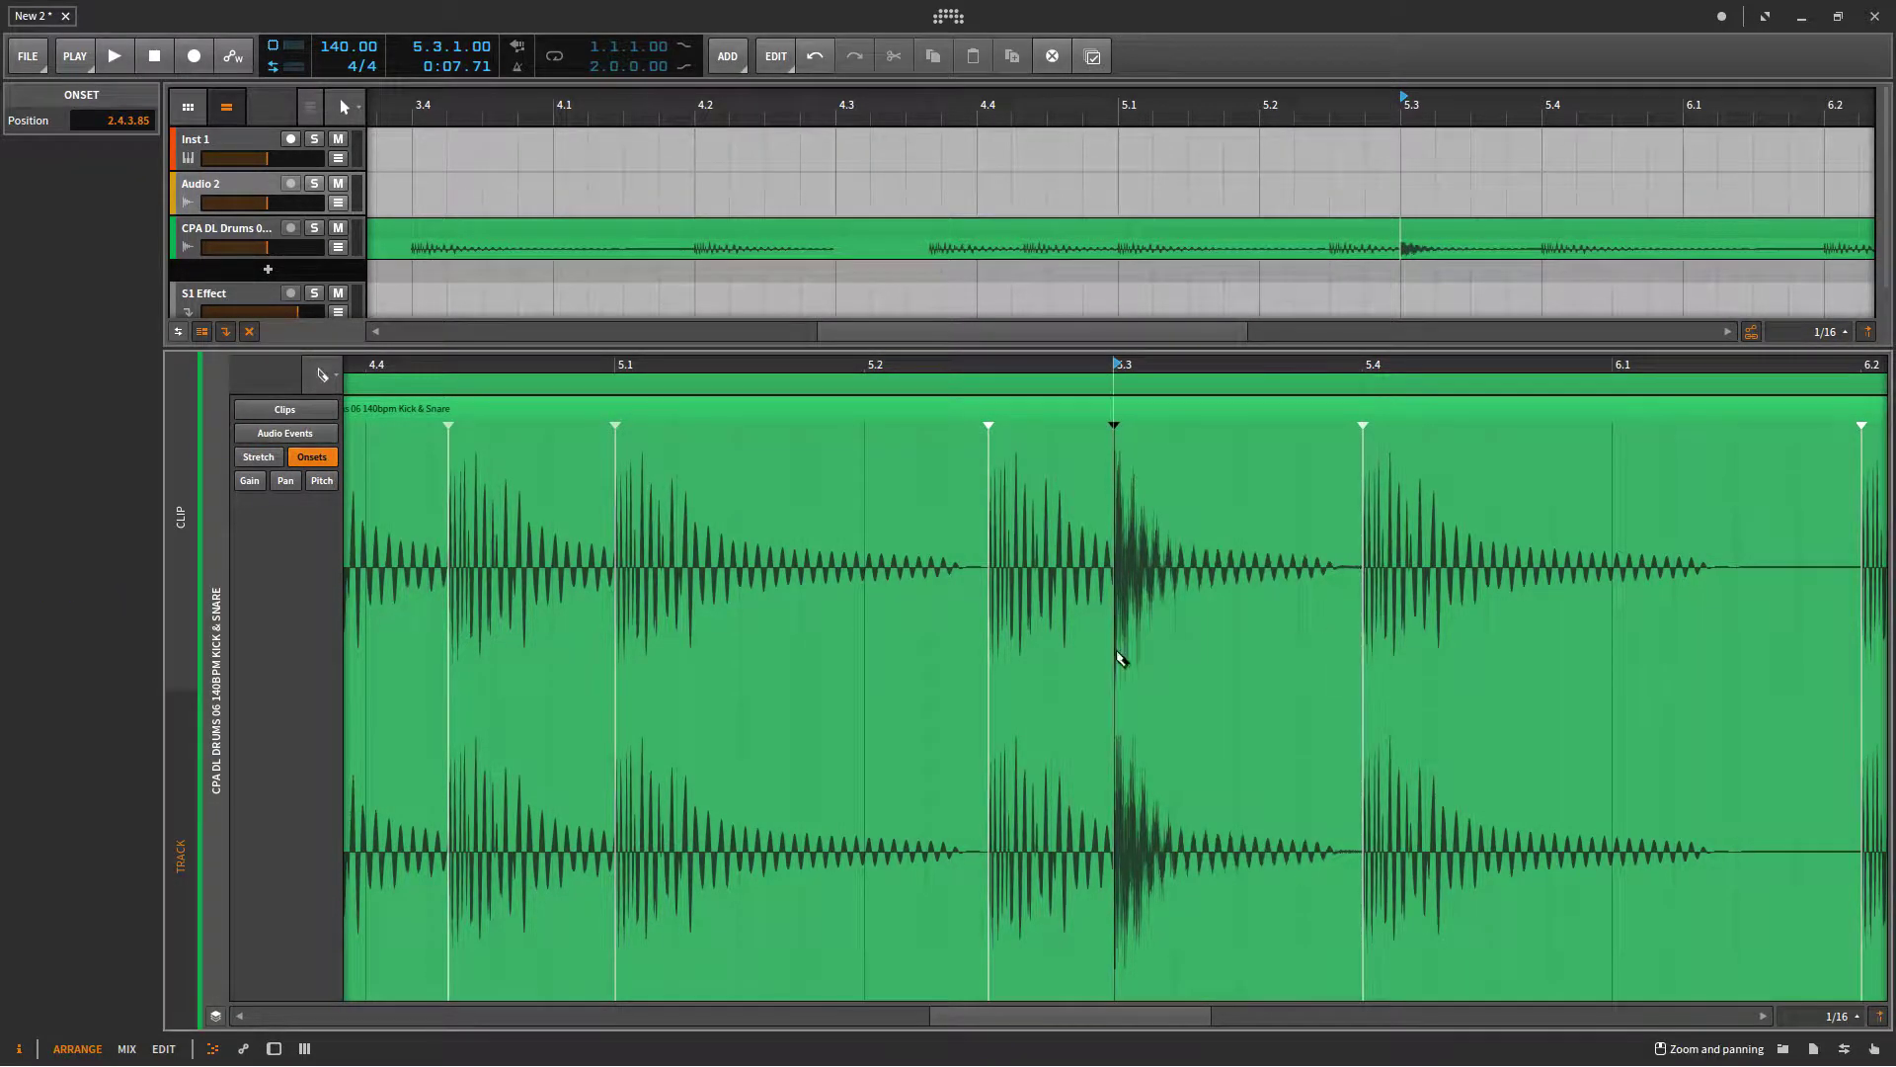
click(1119, 659)
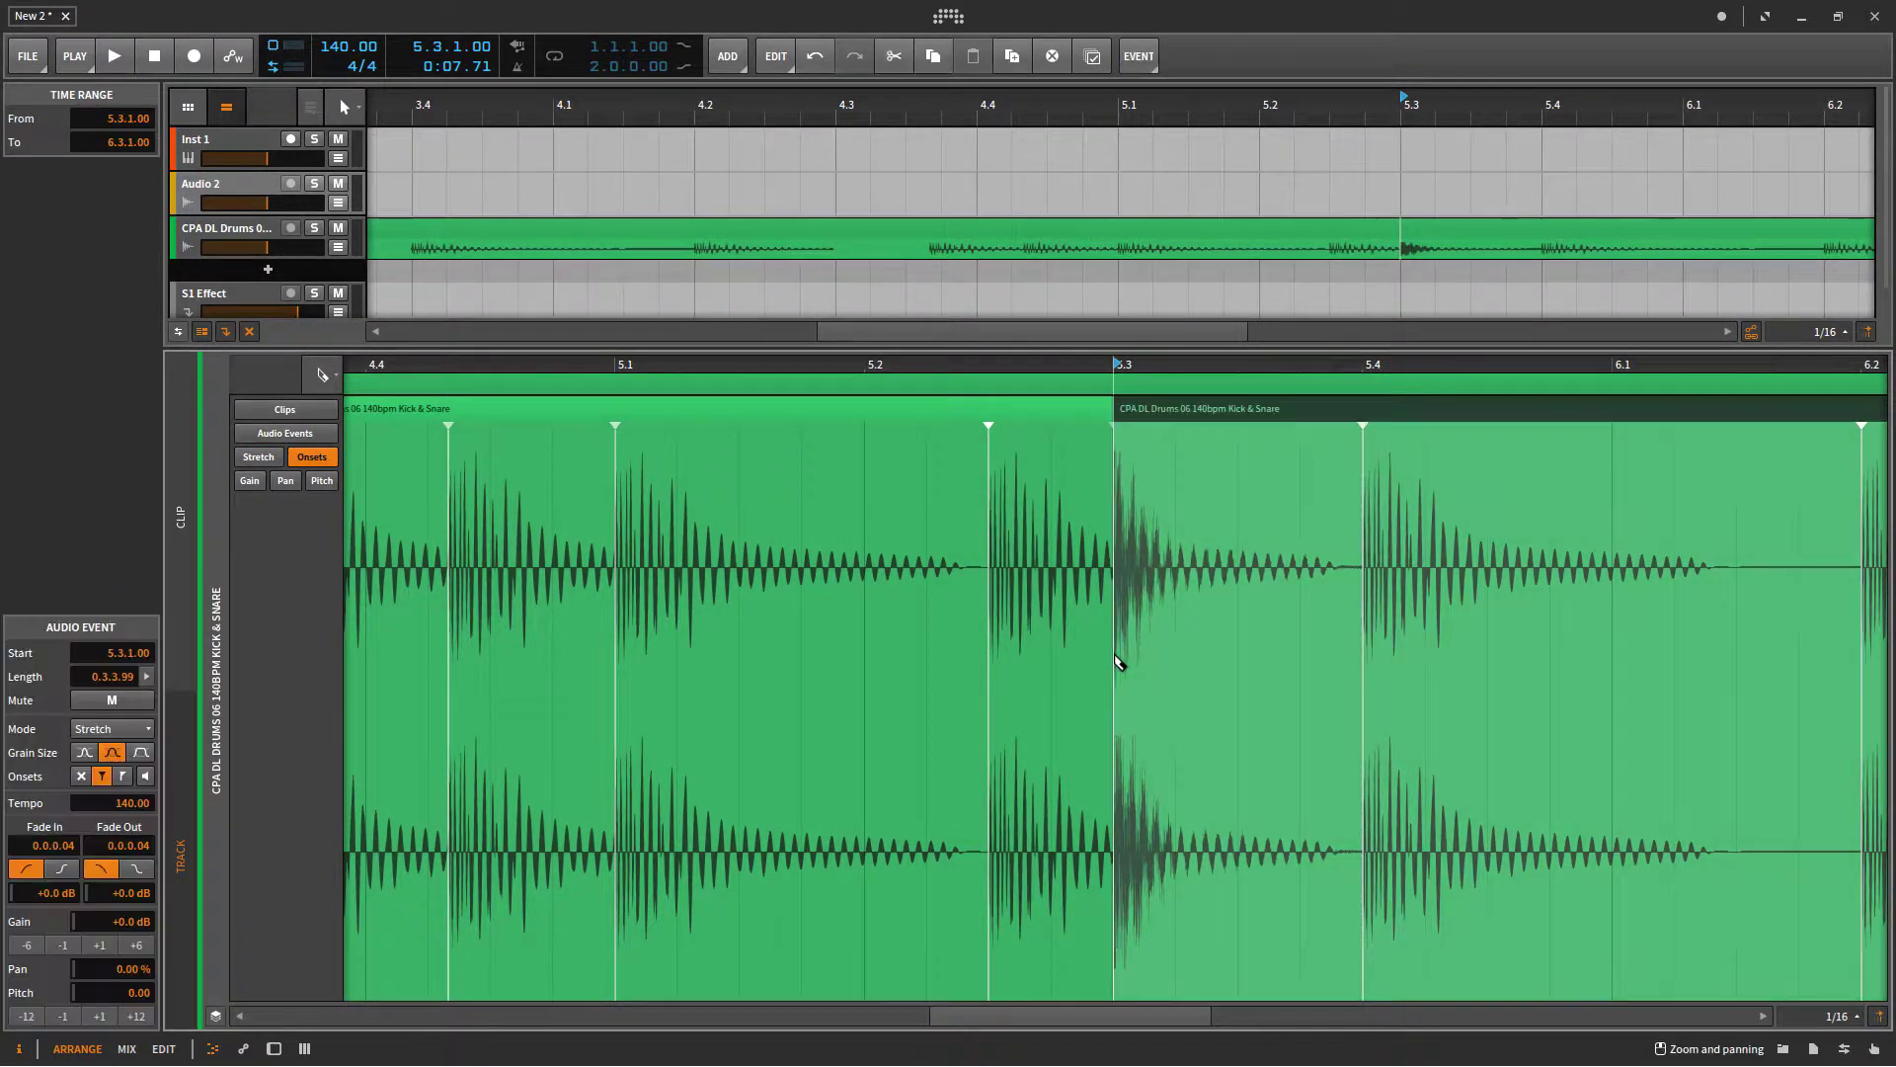
click(1366, 665)
right_click(1212, 429)
click(1257, 442)
click(1203, 407)
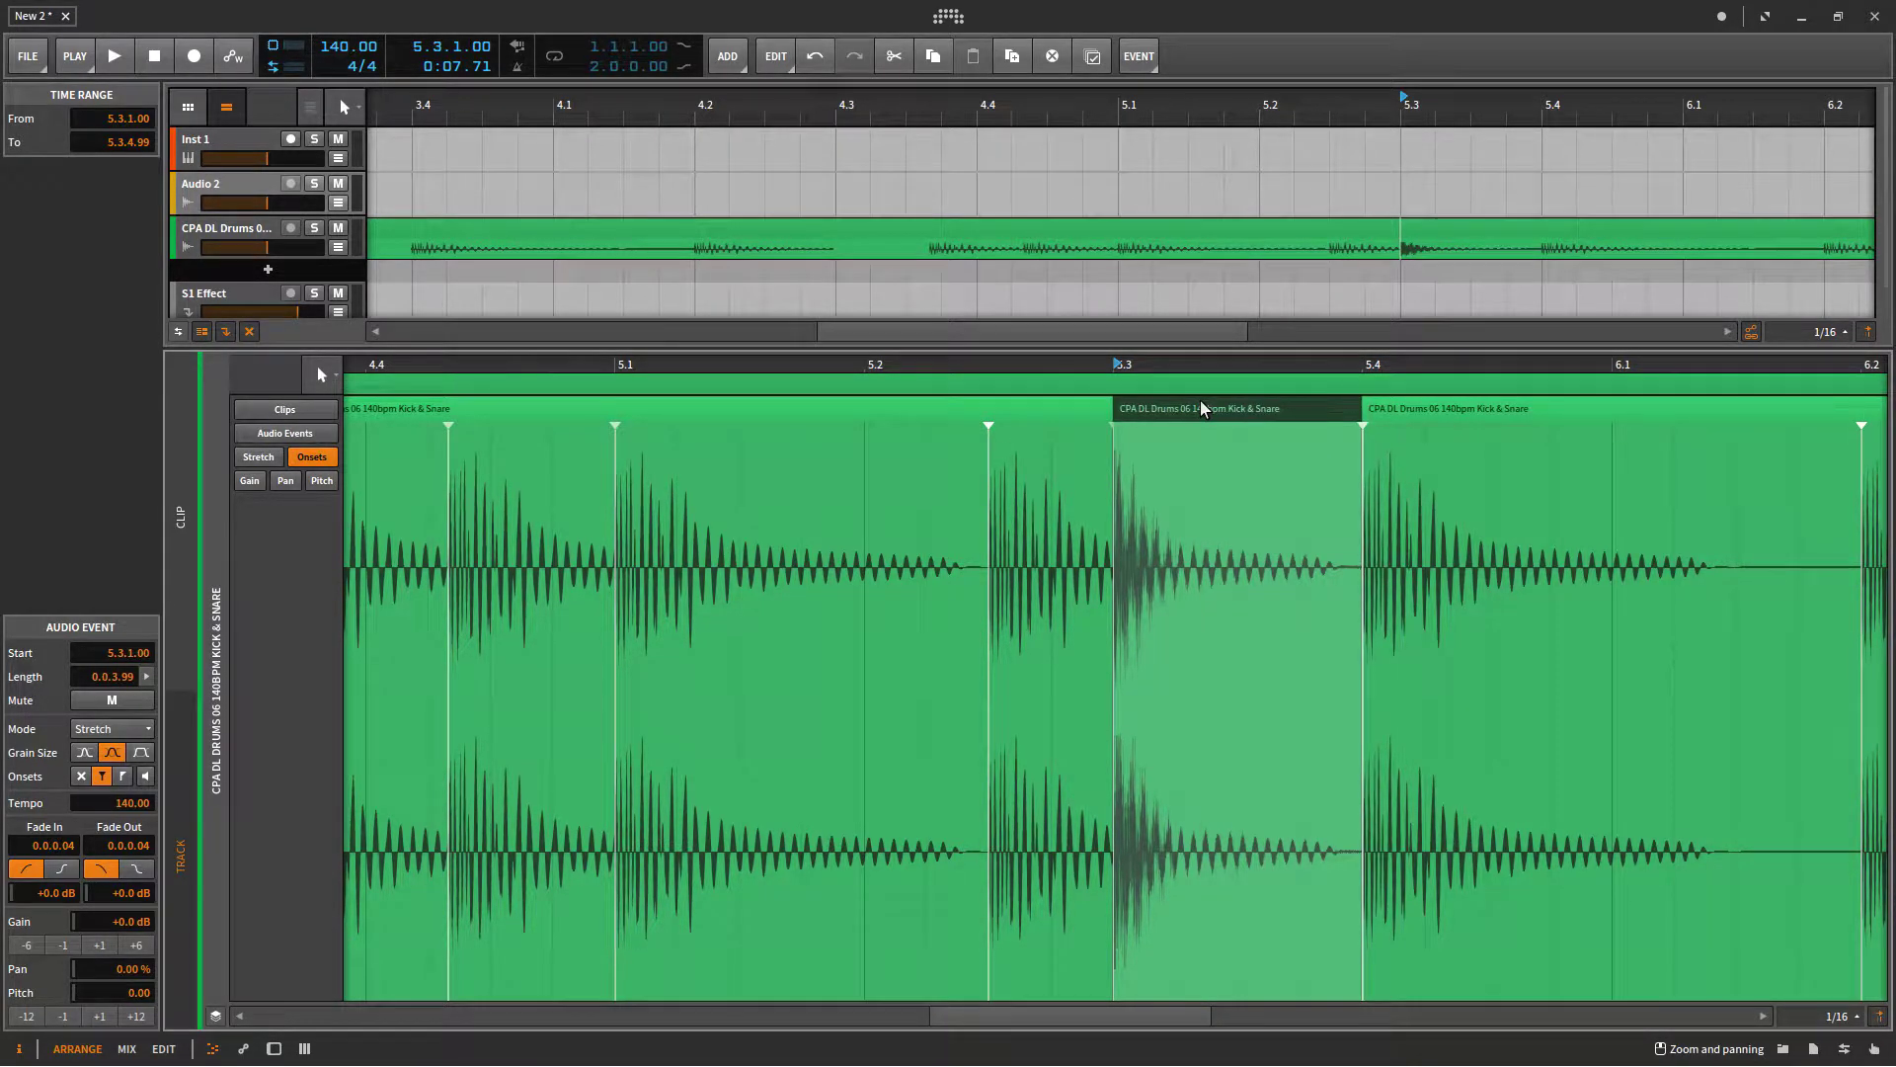
key(Delete)
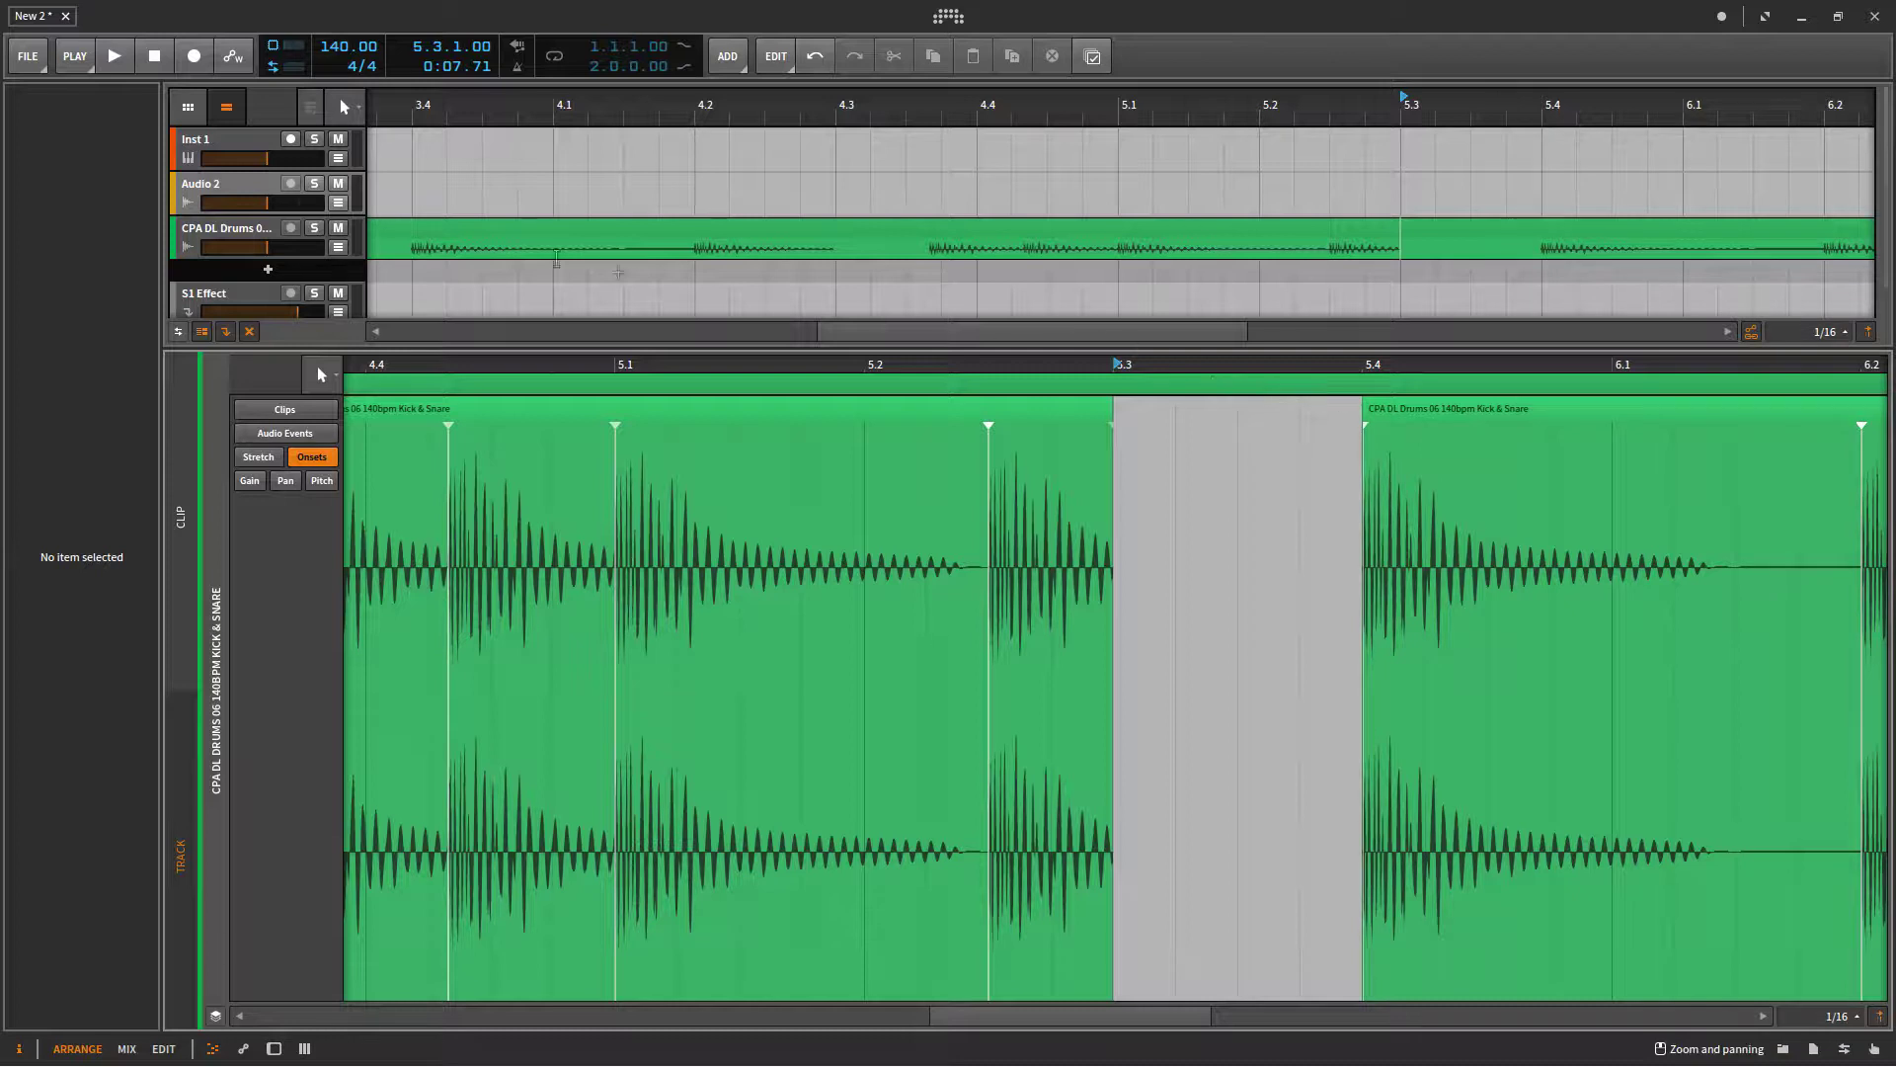
- Play the rest of the clip, then split the event at the onsets at 8.3 and 8.3.3, and delete the snare segment between them
click(127, 61)
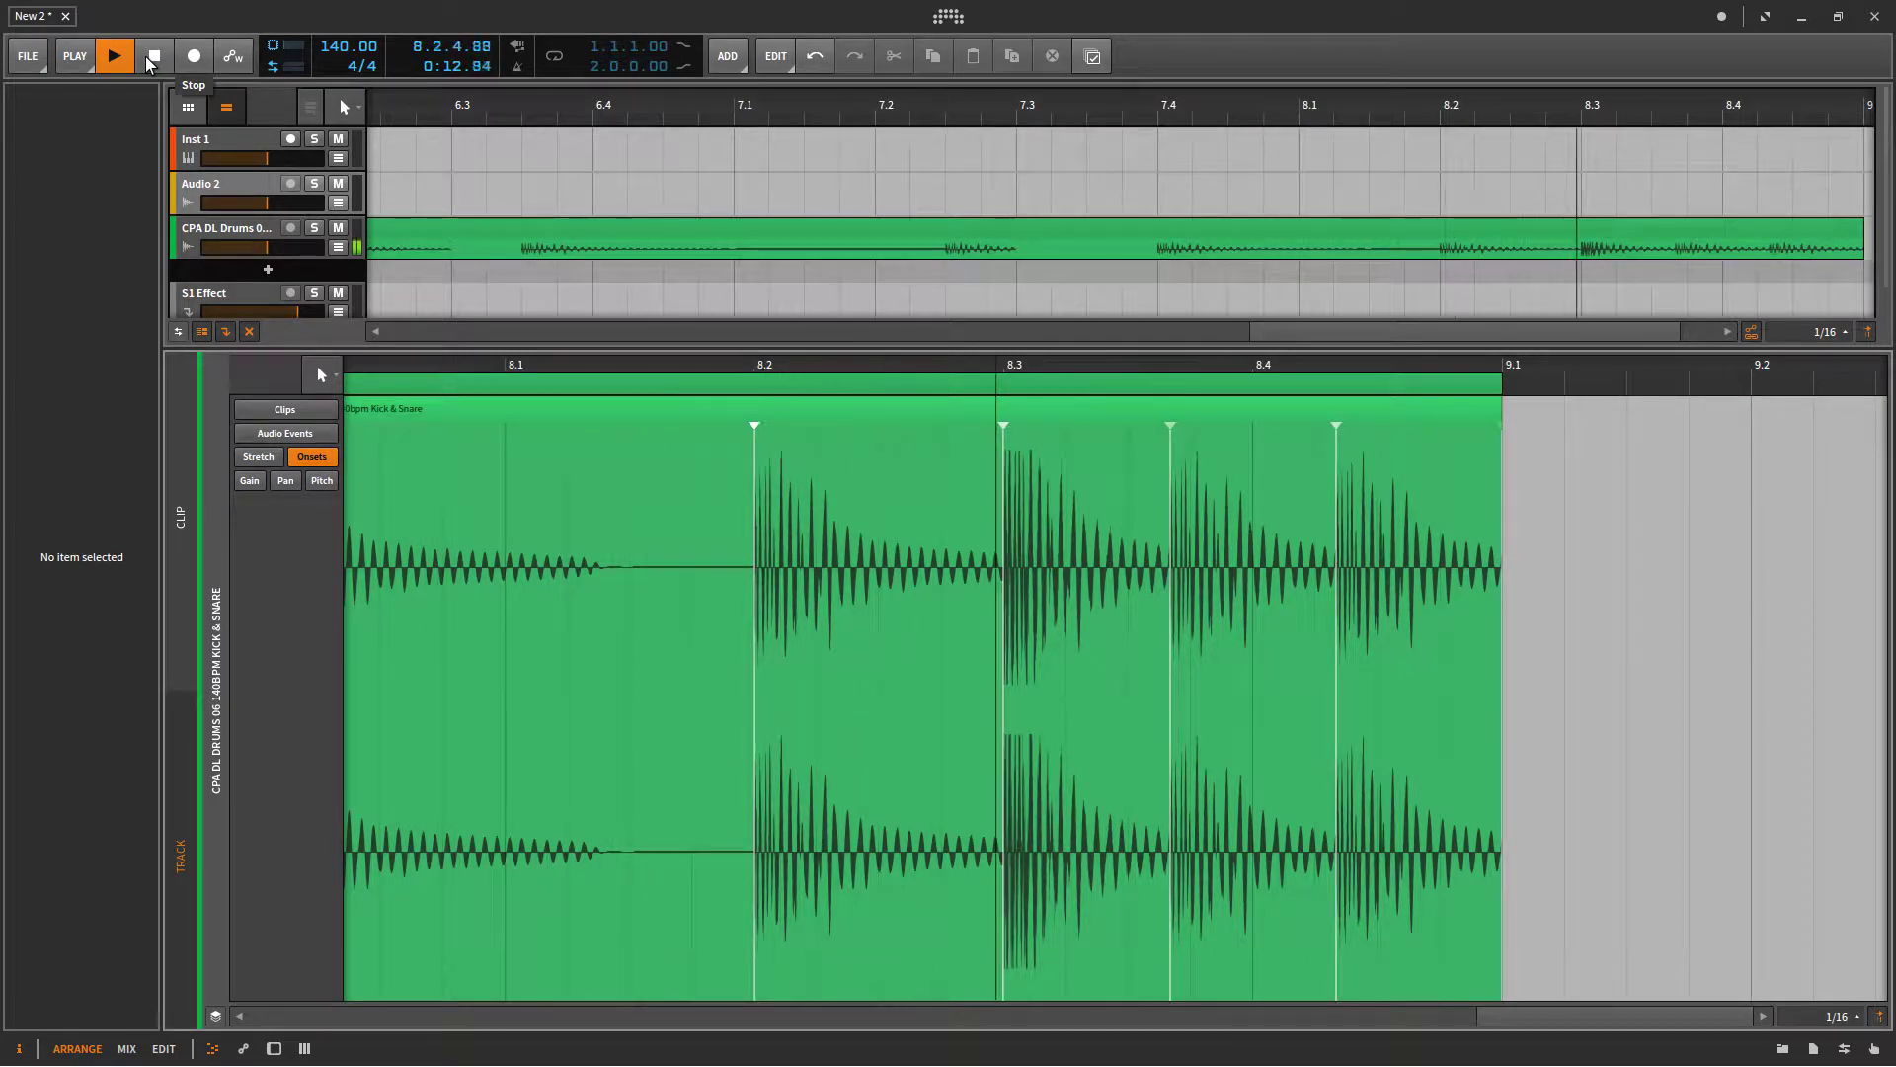
click(150, 59)
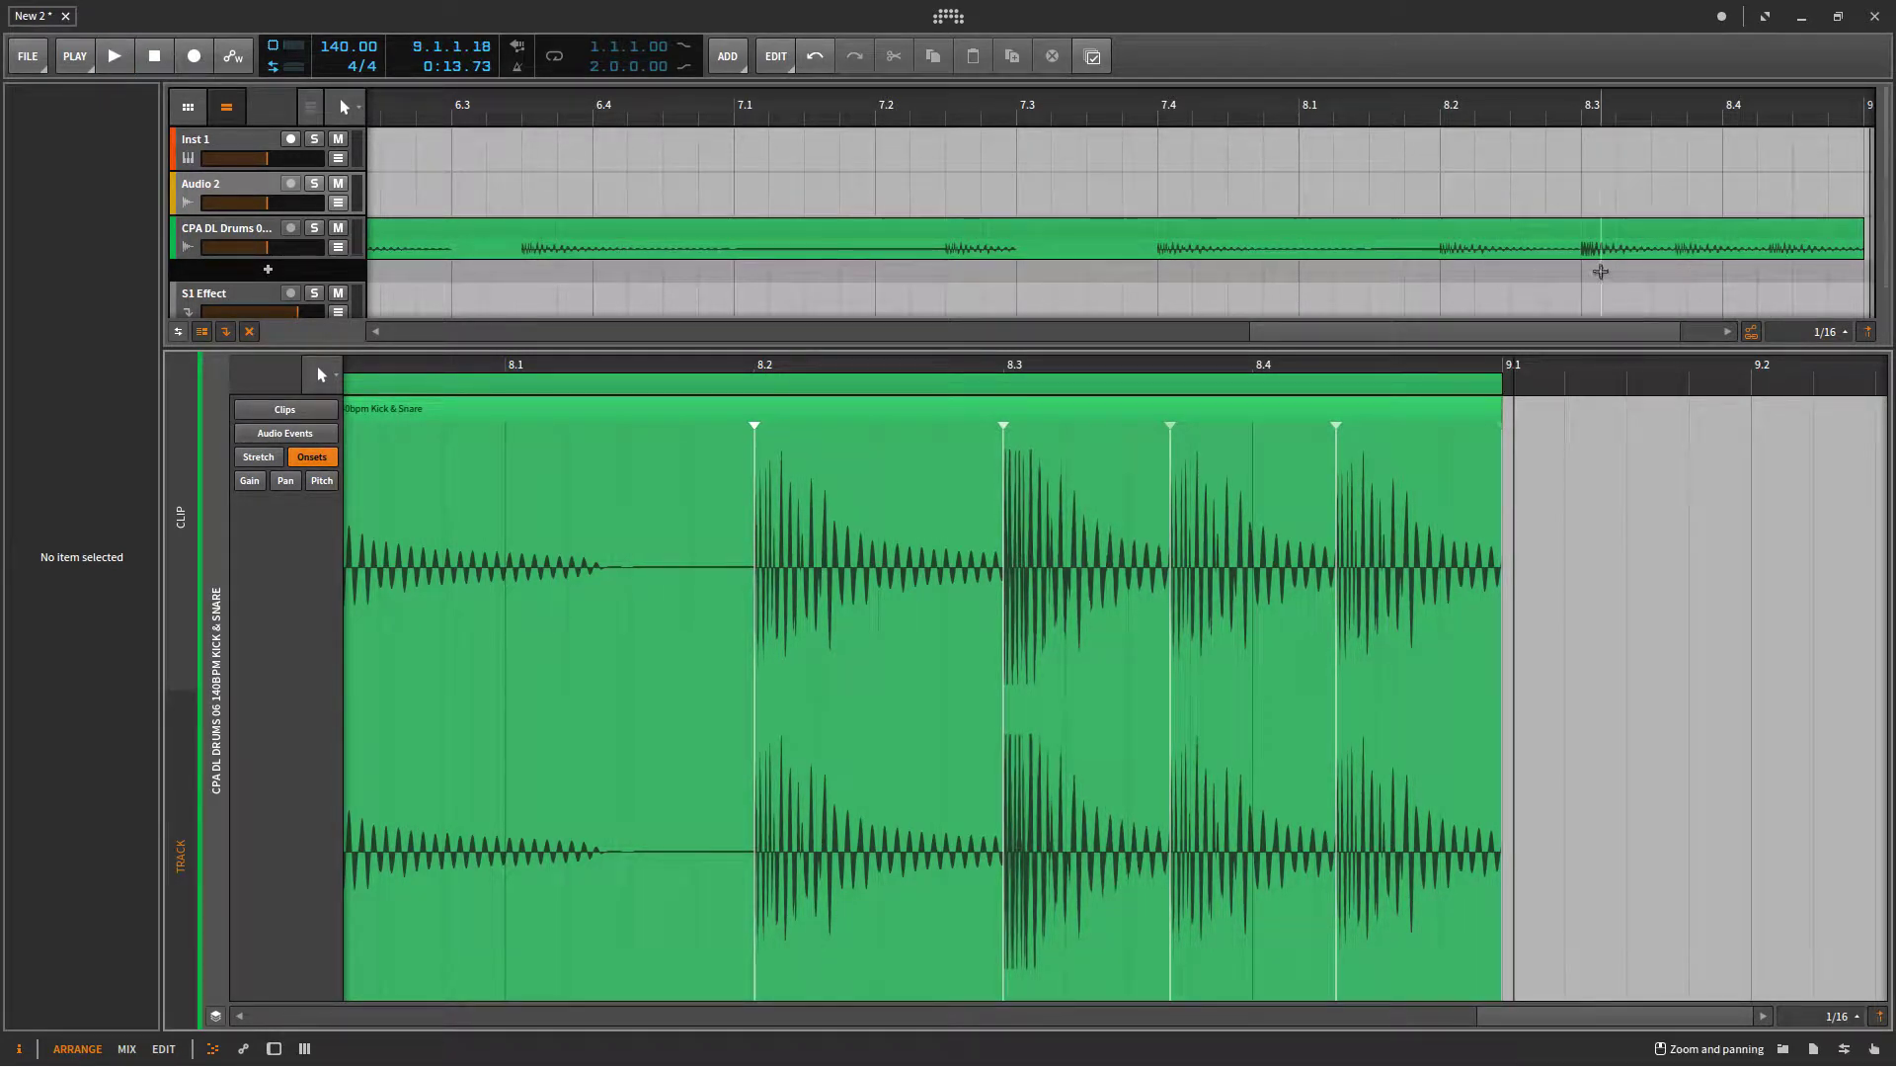
click(1587, 270)
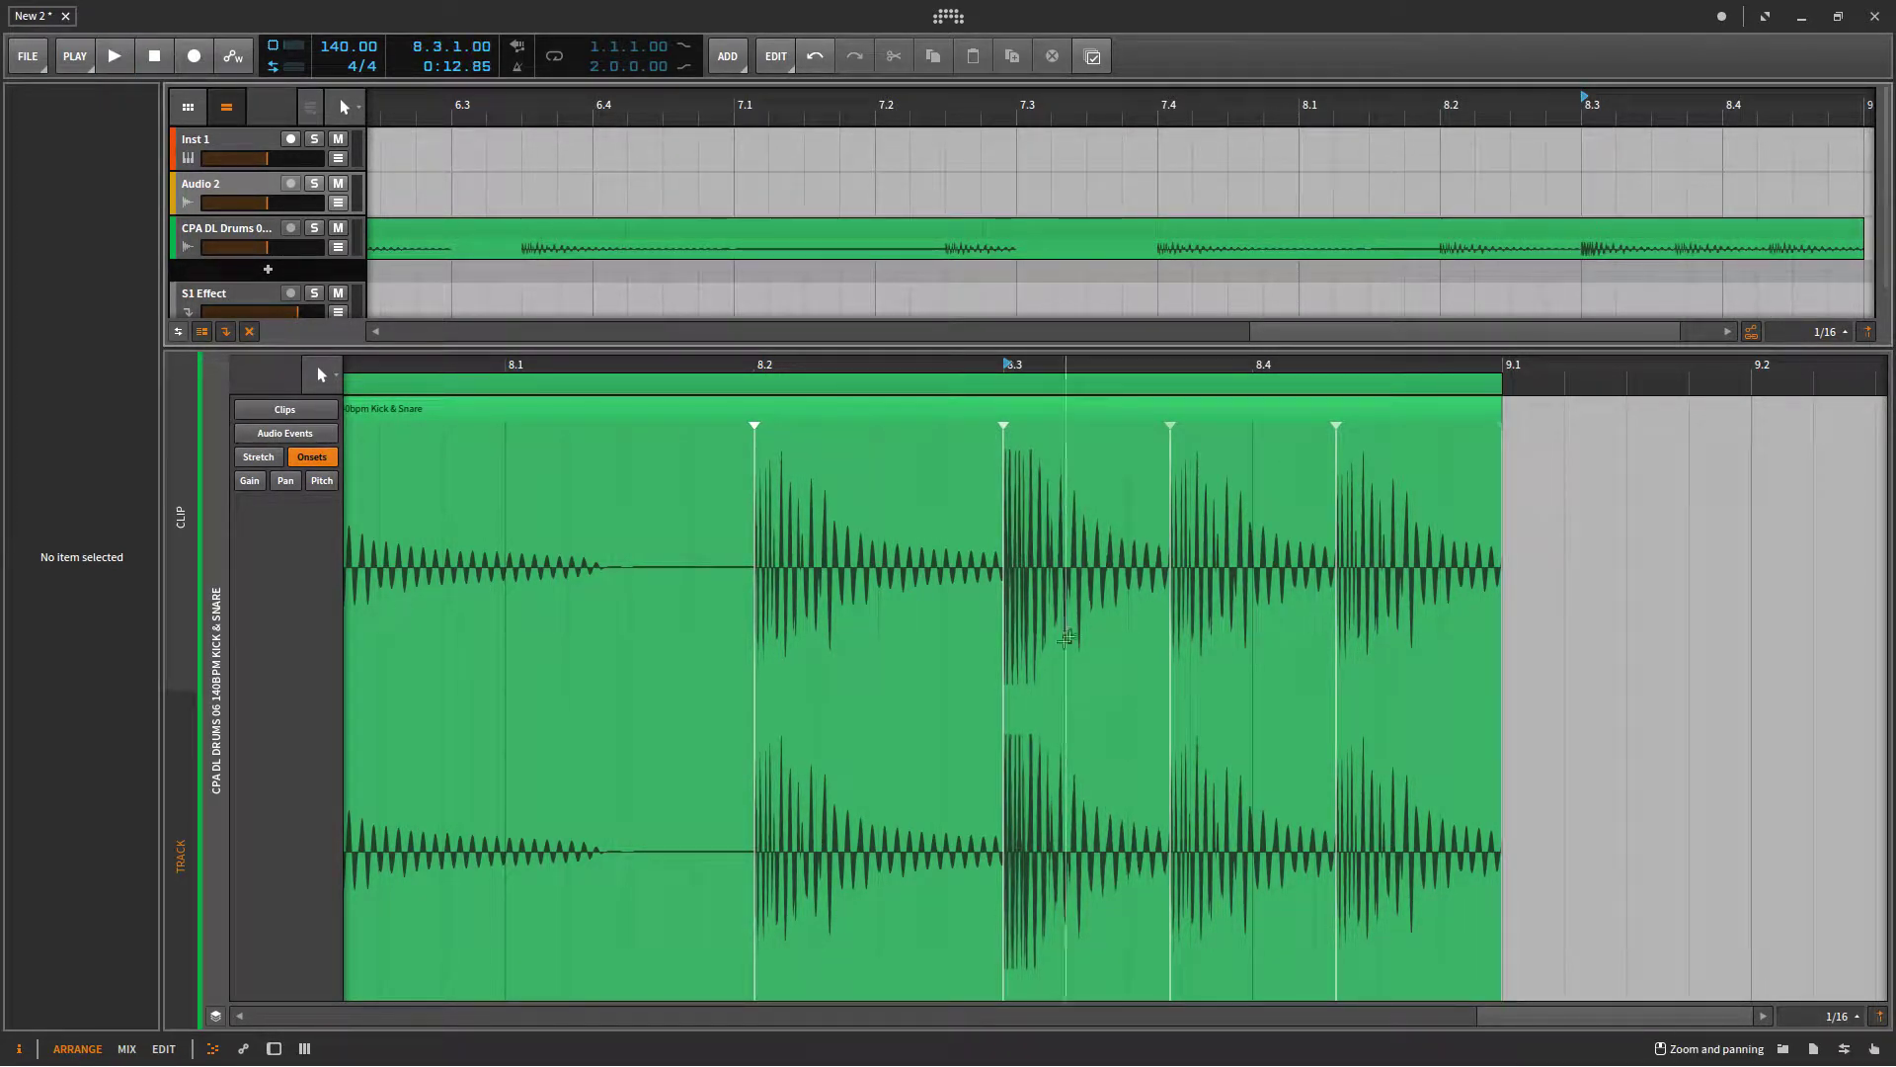
right_click(1002, 690)
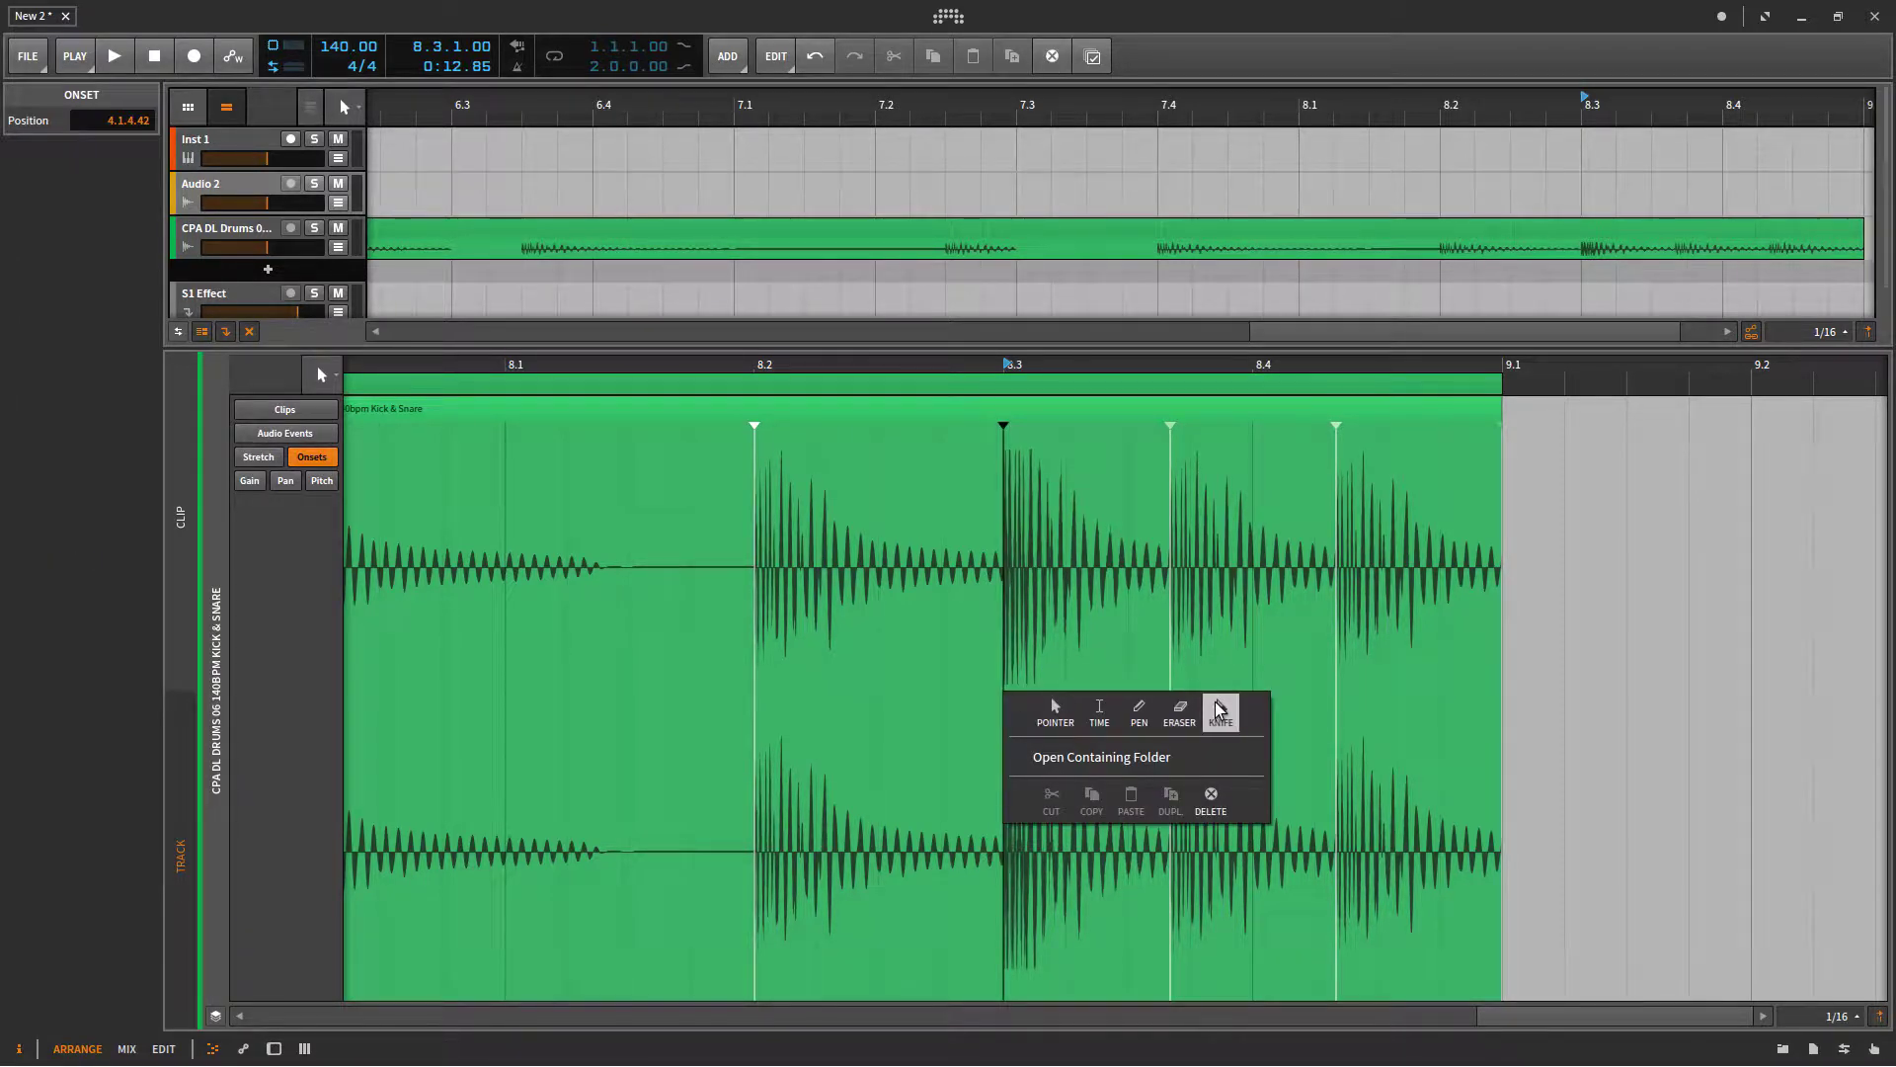
click(1002, 661)
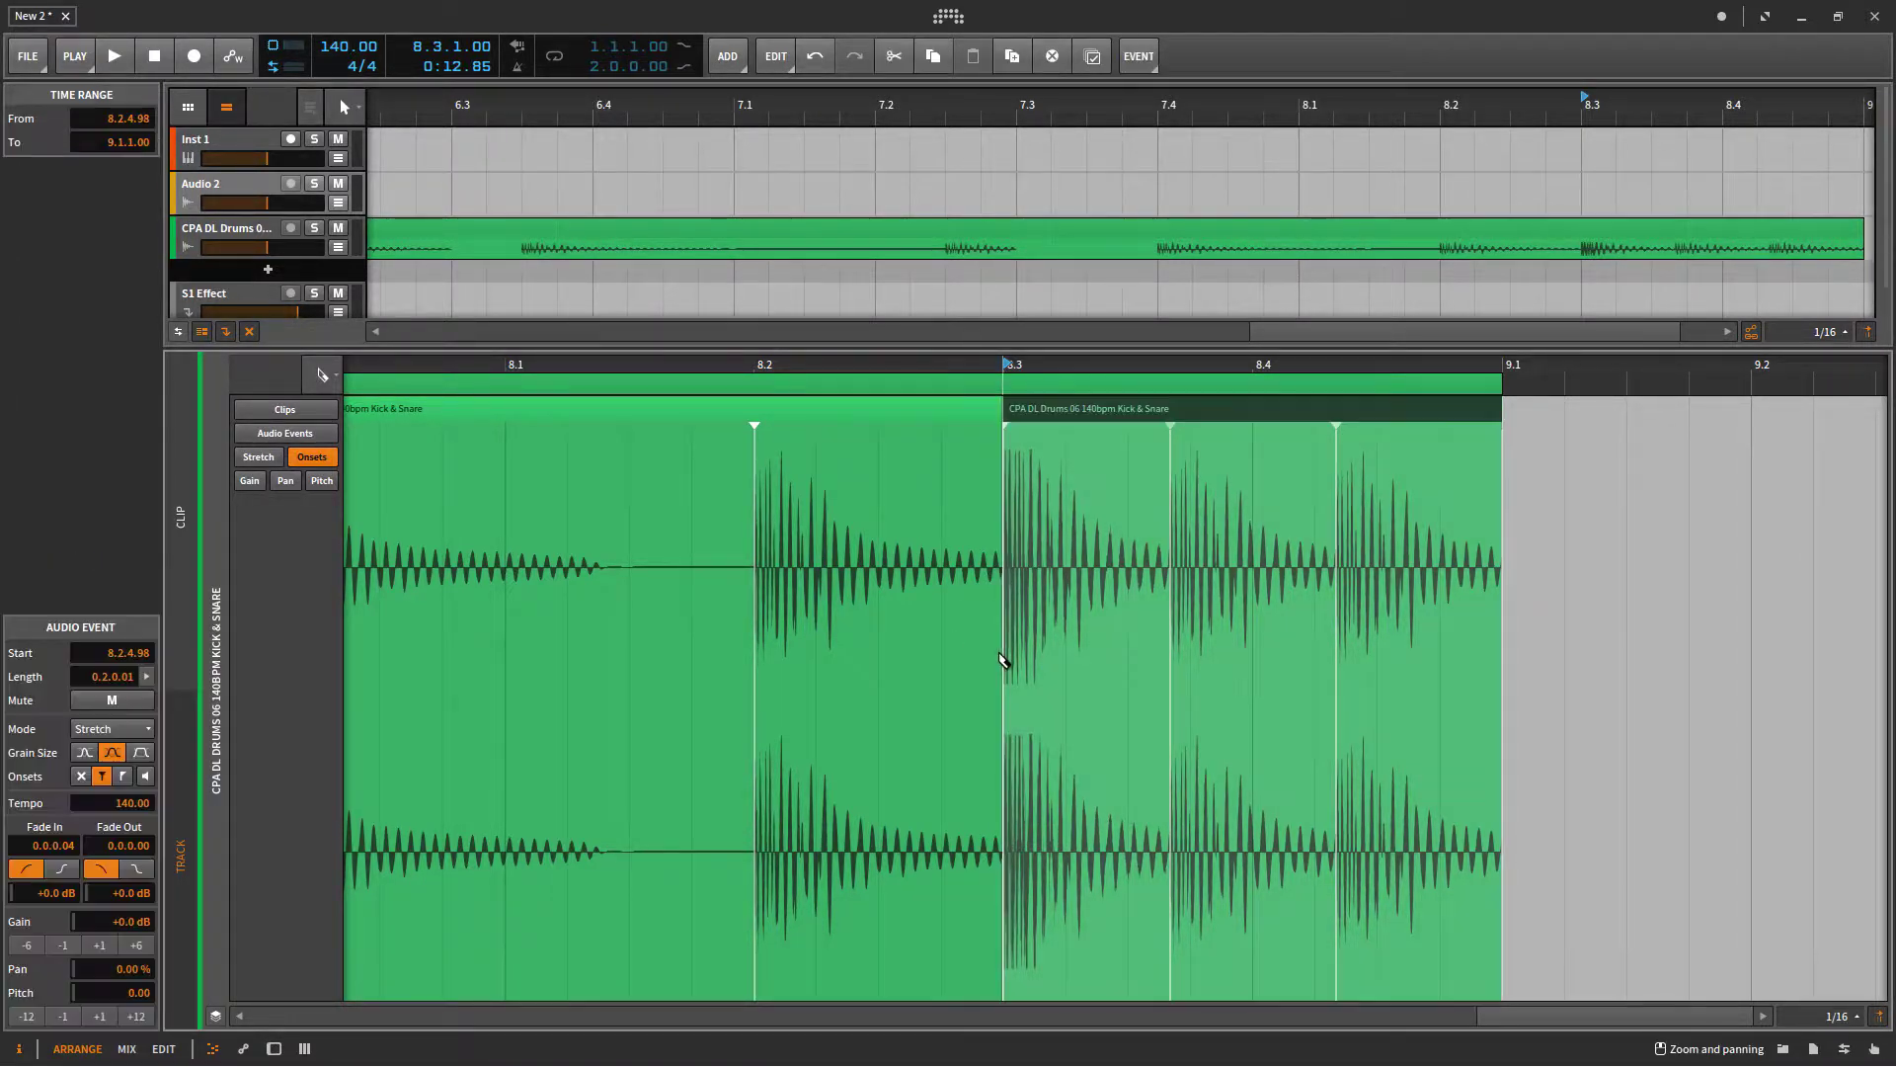
click(1177, 678)
right_click(1047, 435)
key(Escape)
click(1059, 417)
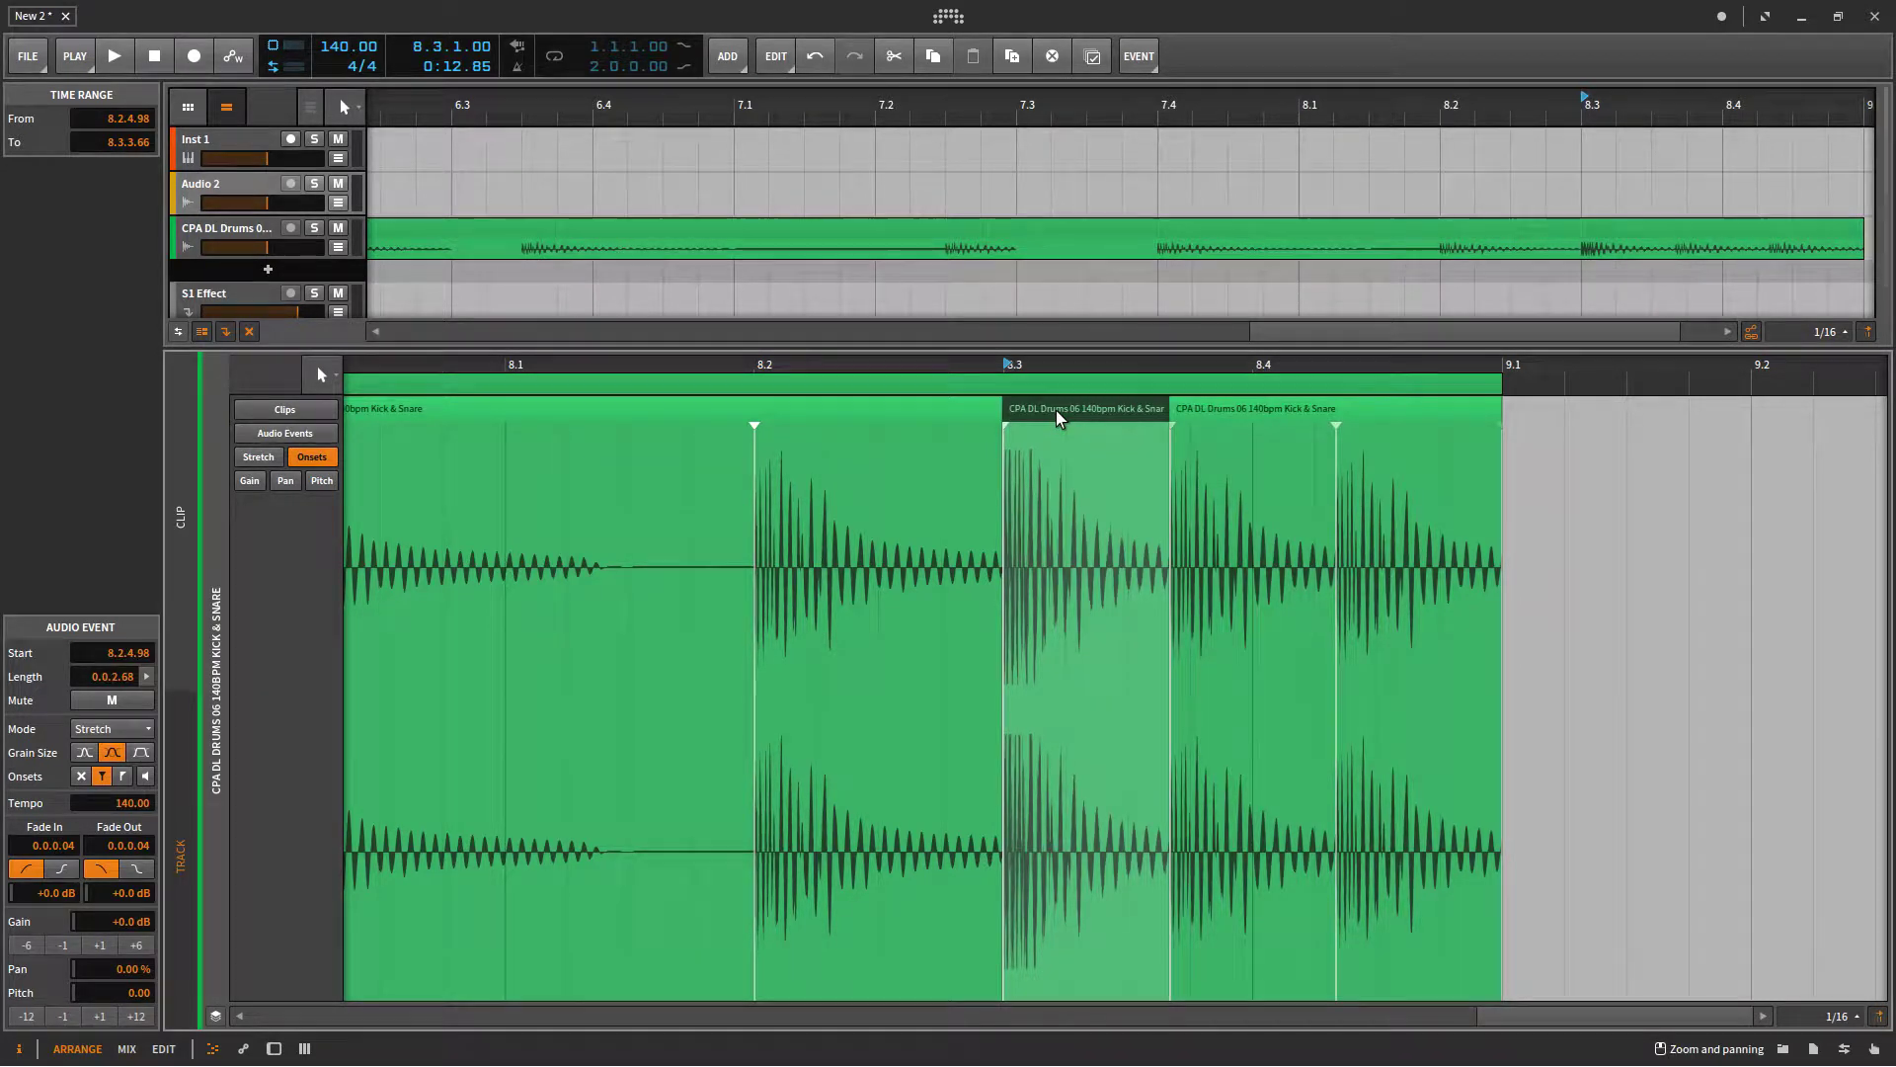
key(Delete)
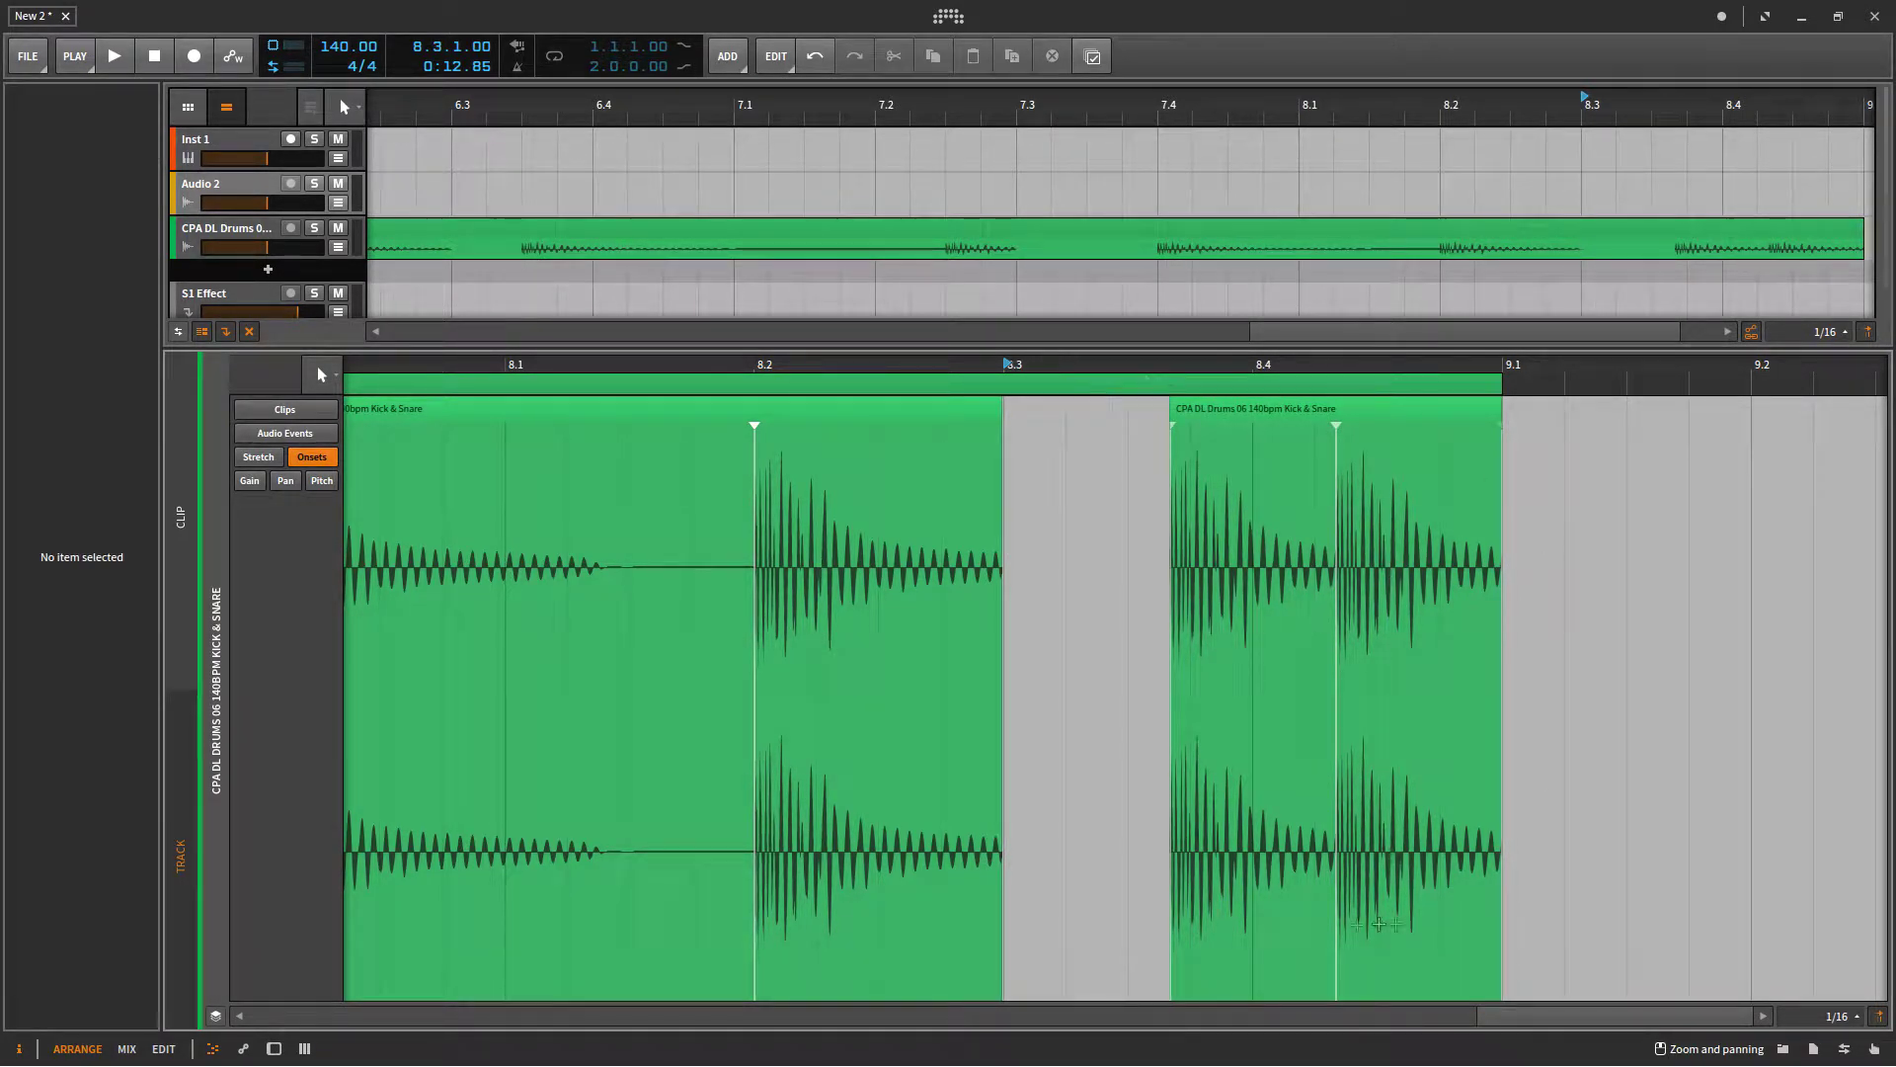
- Play the edited loop from the beginning to check for leftover snares, and return playback to 1.1
click(1725, 333)
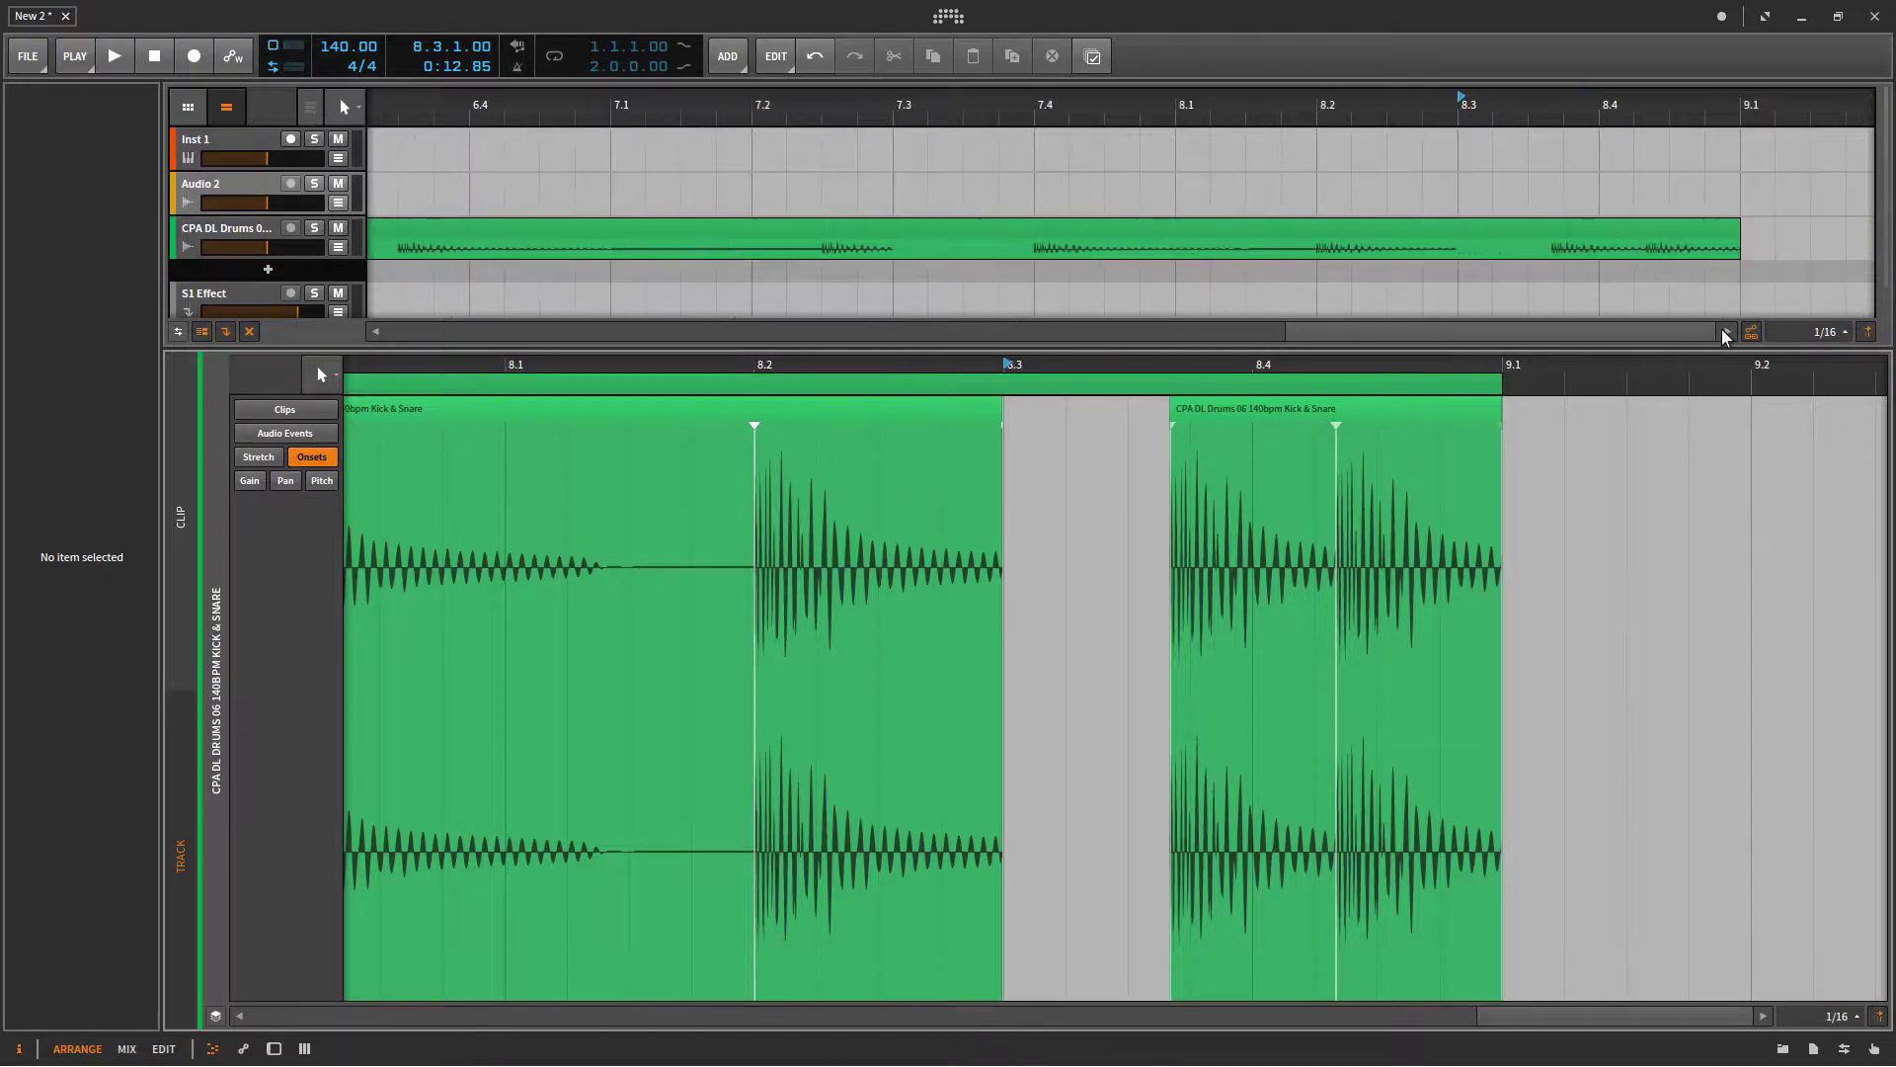
click(155, 57)
click(115, 56)
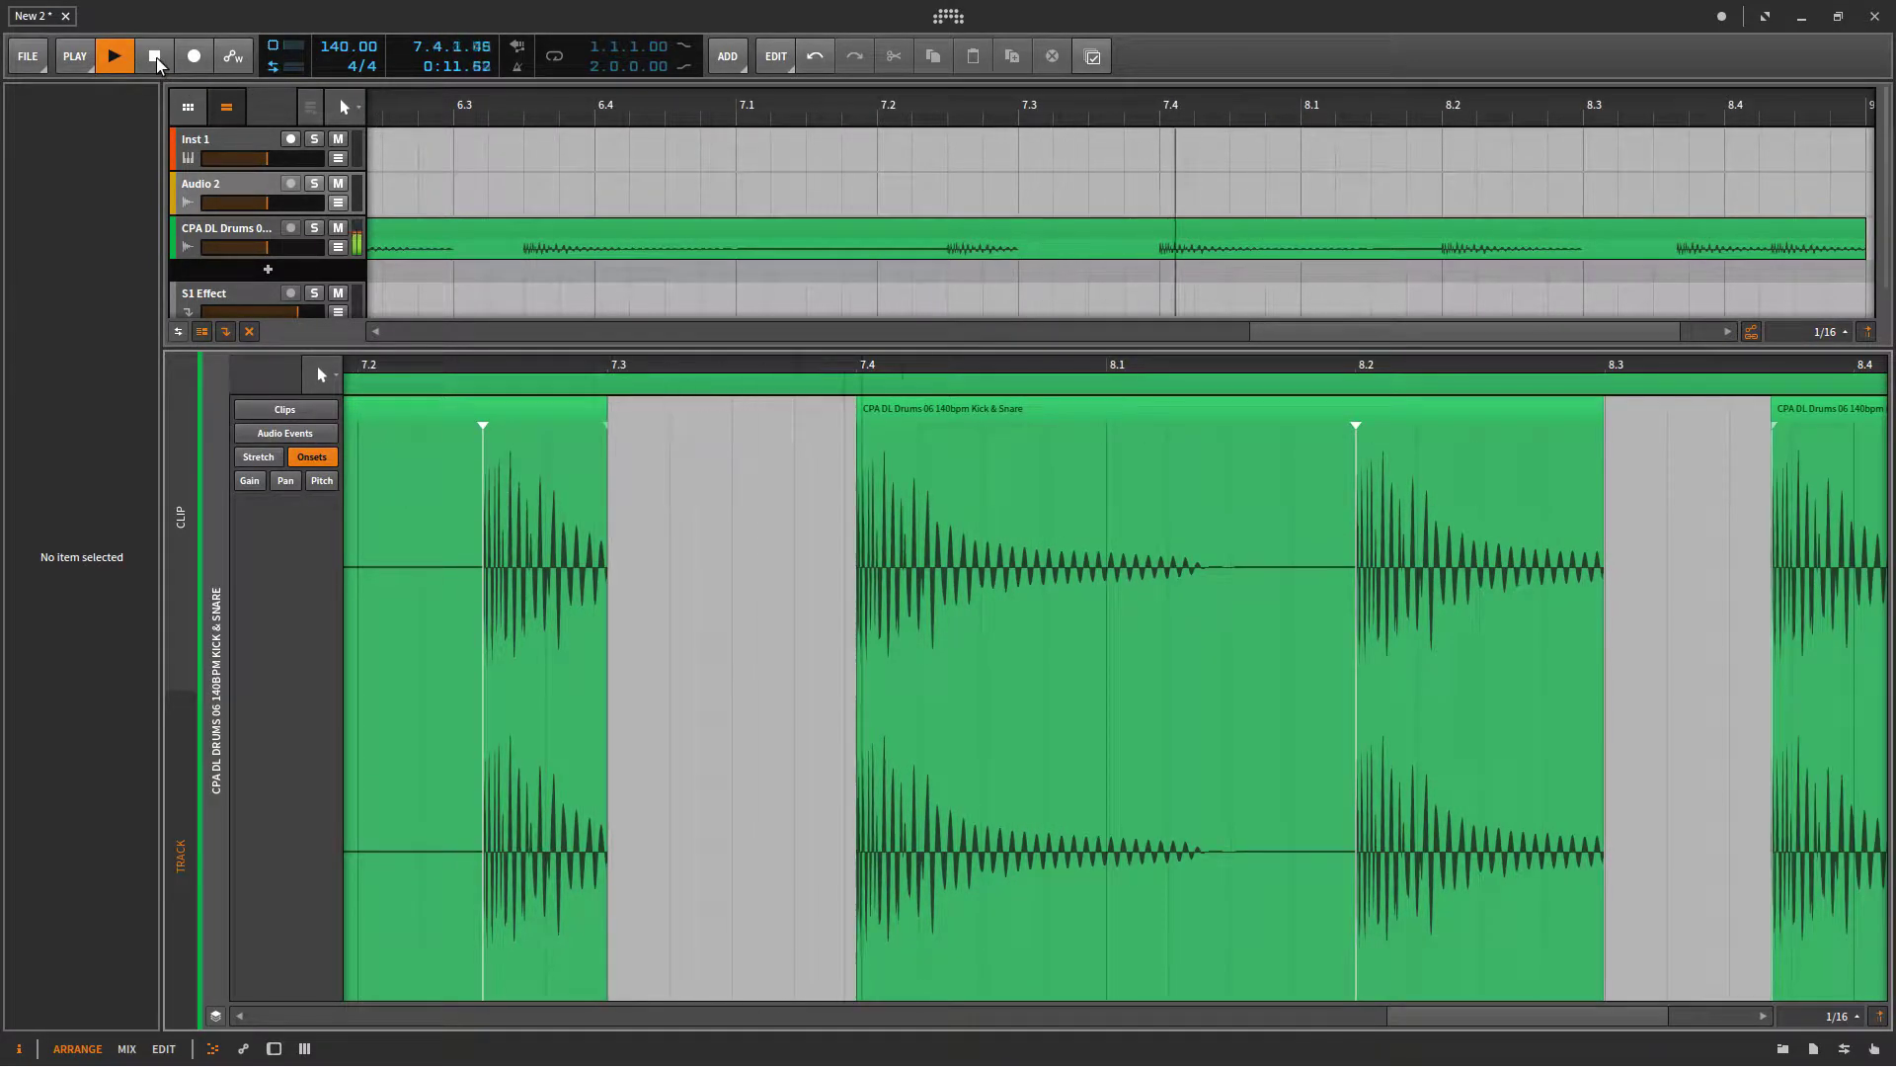
click(155, 57)
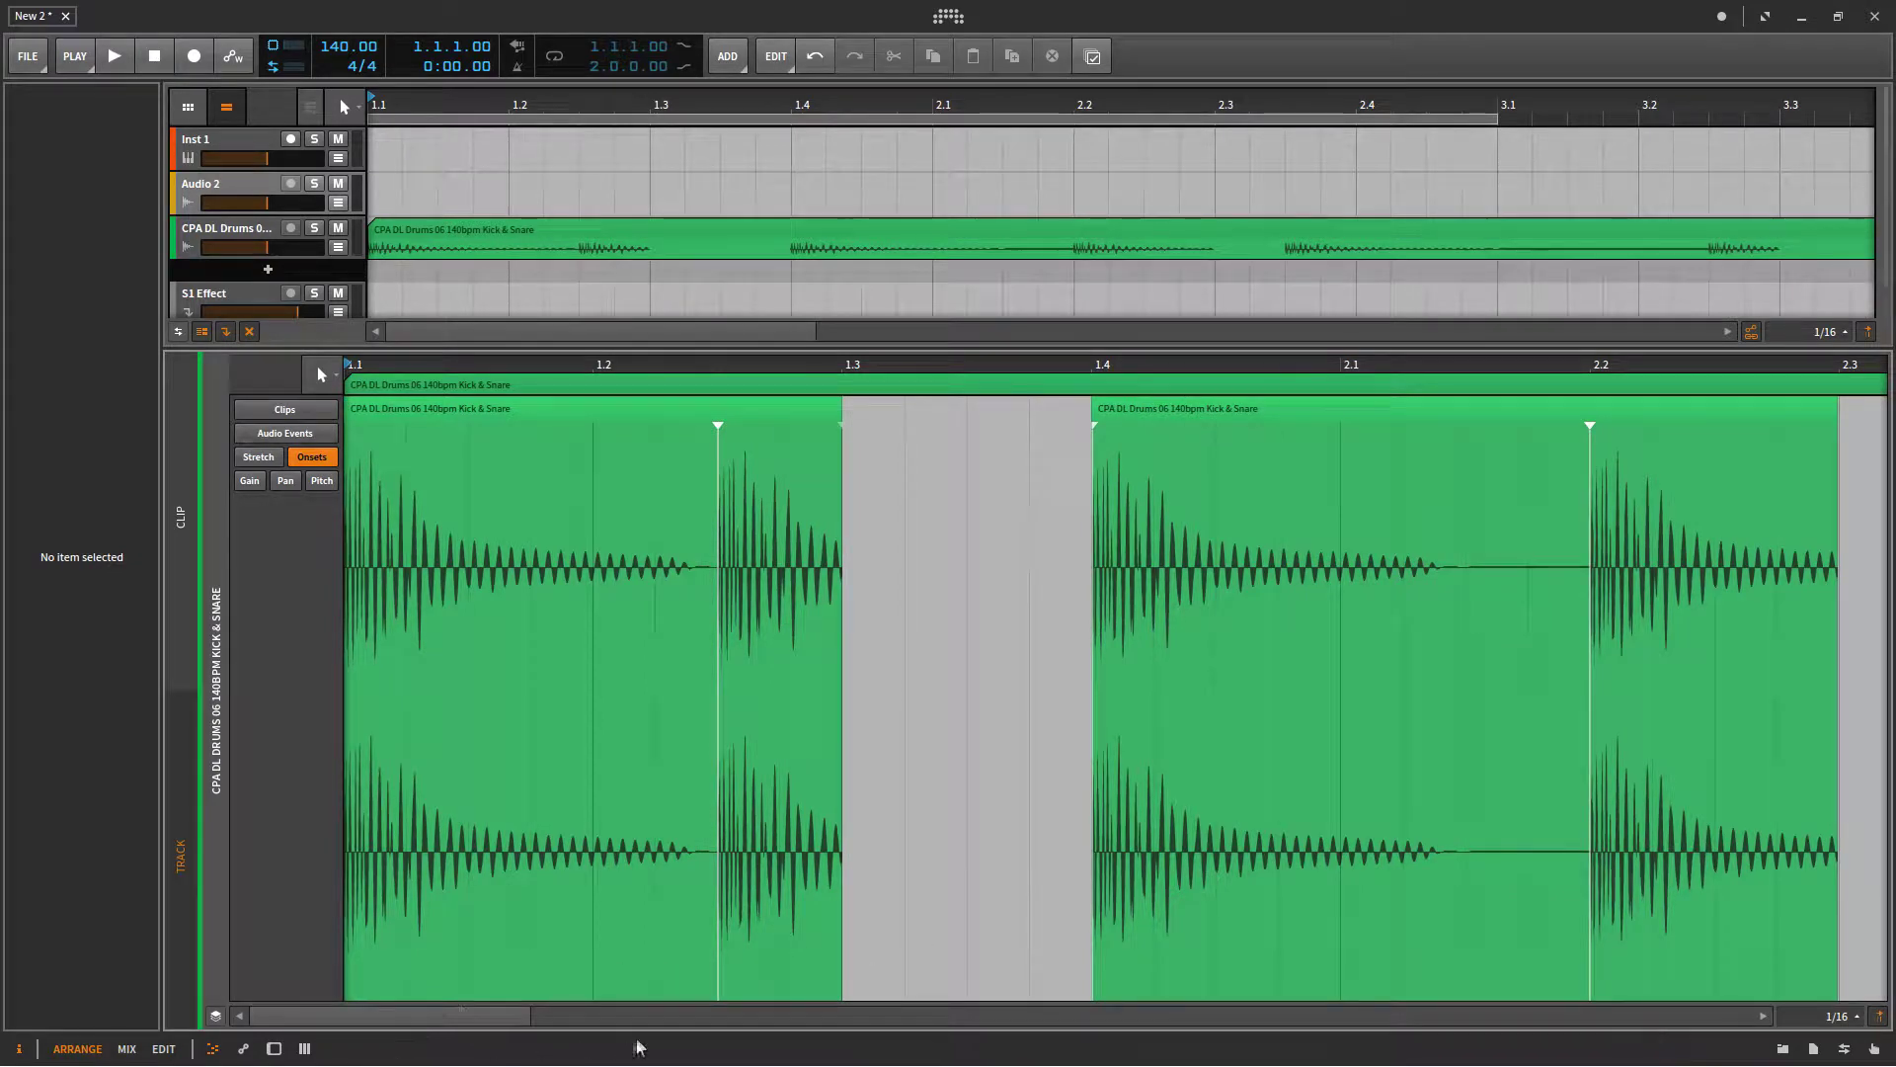
- Close the audio editor and browse the library files to the SnareDrum folder of the 808 Drum Kit in 808 & 909
click(212, 1048)
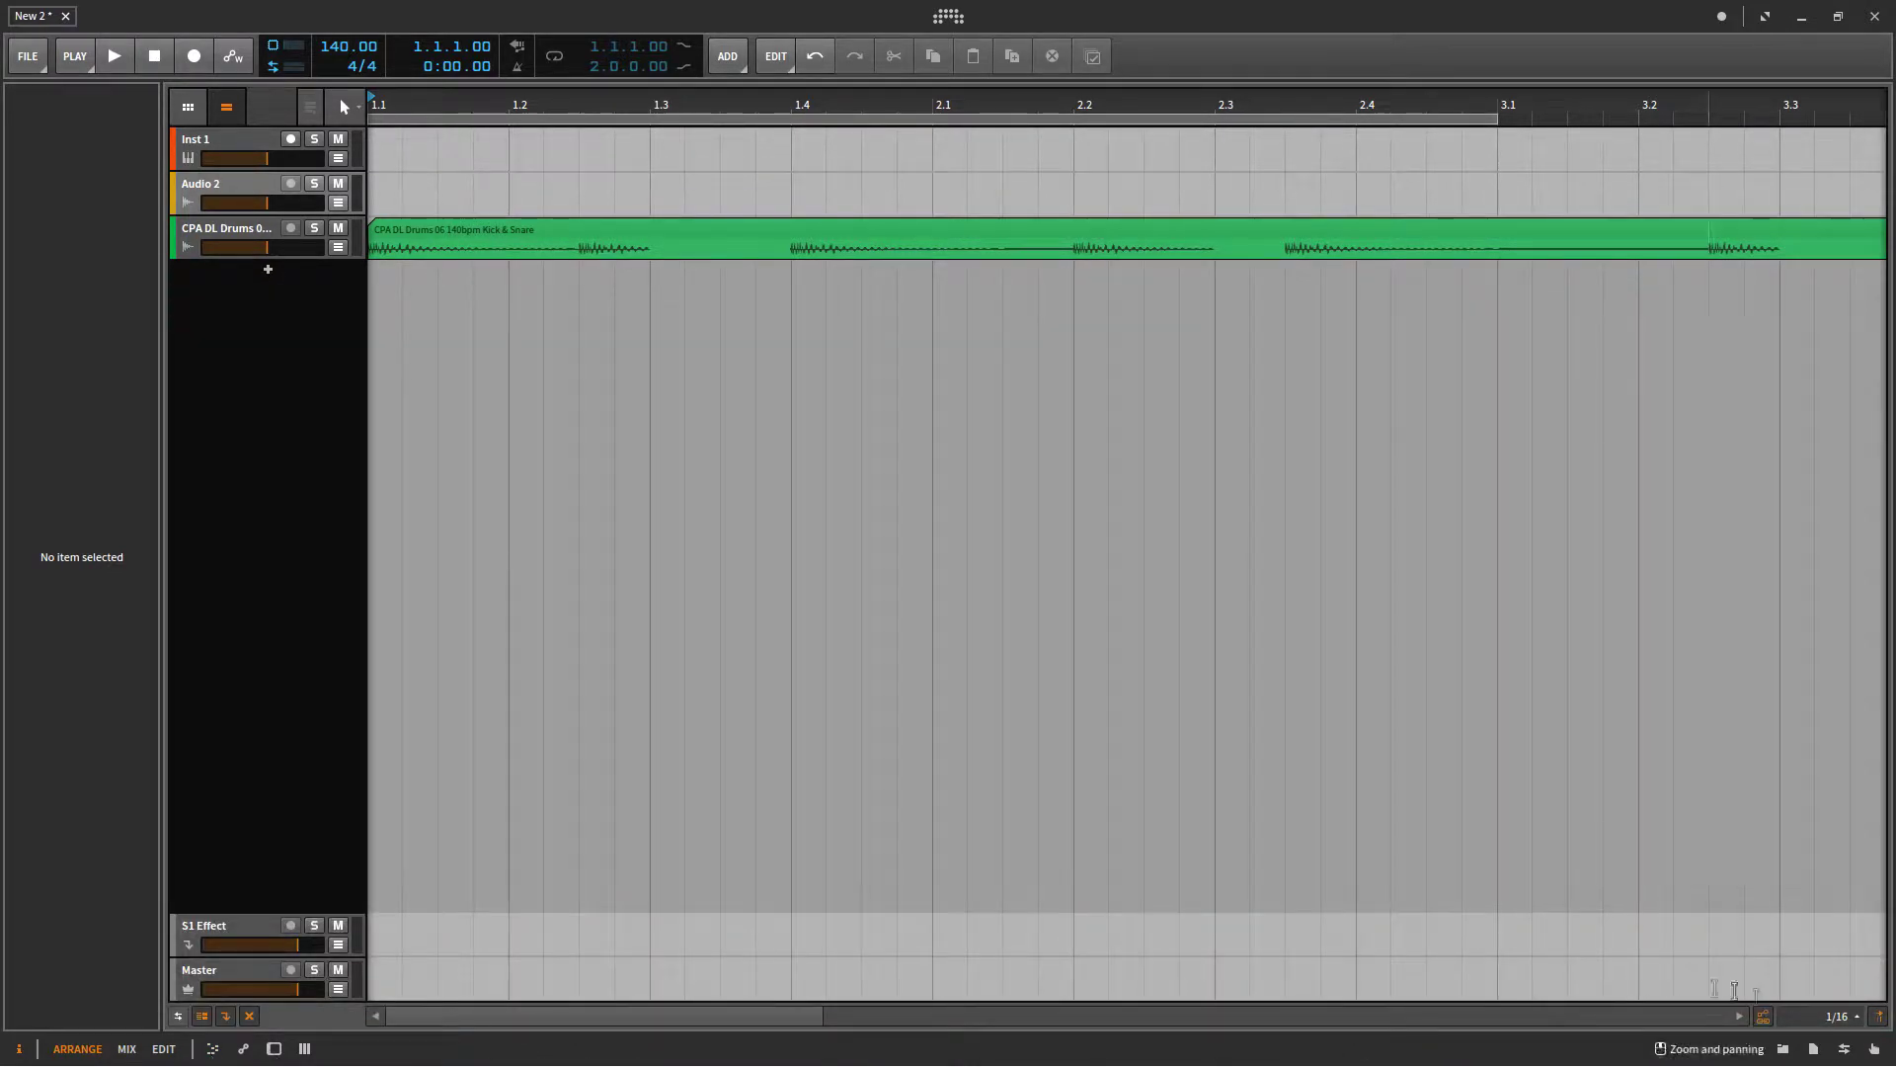
click(1785, 1051)
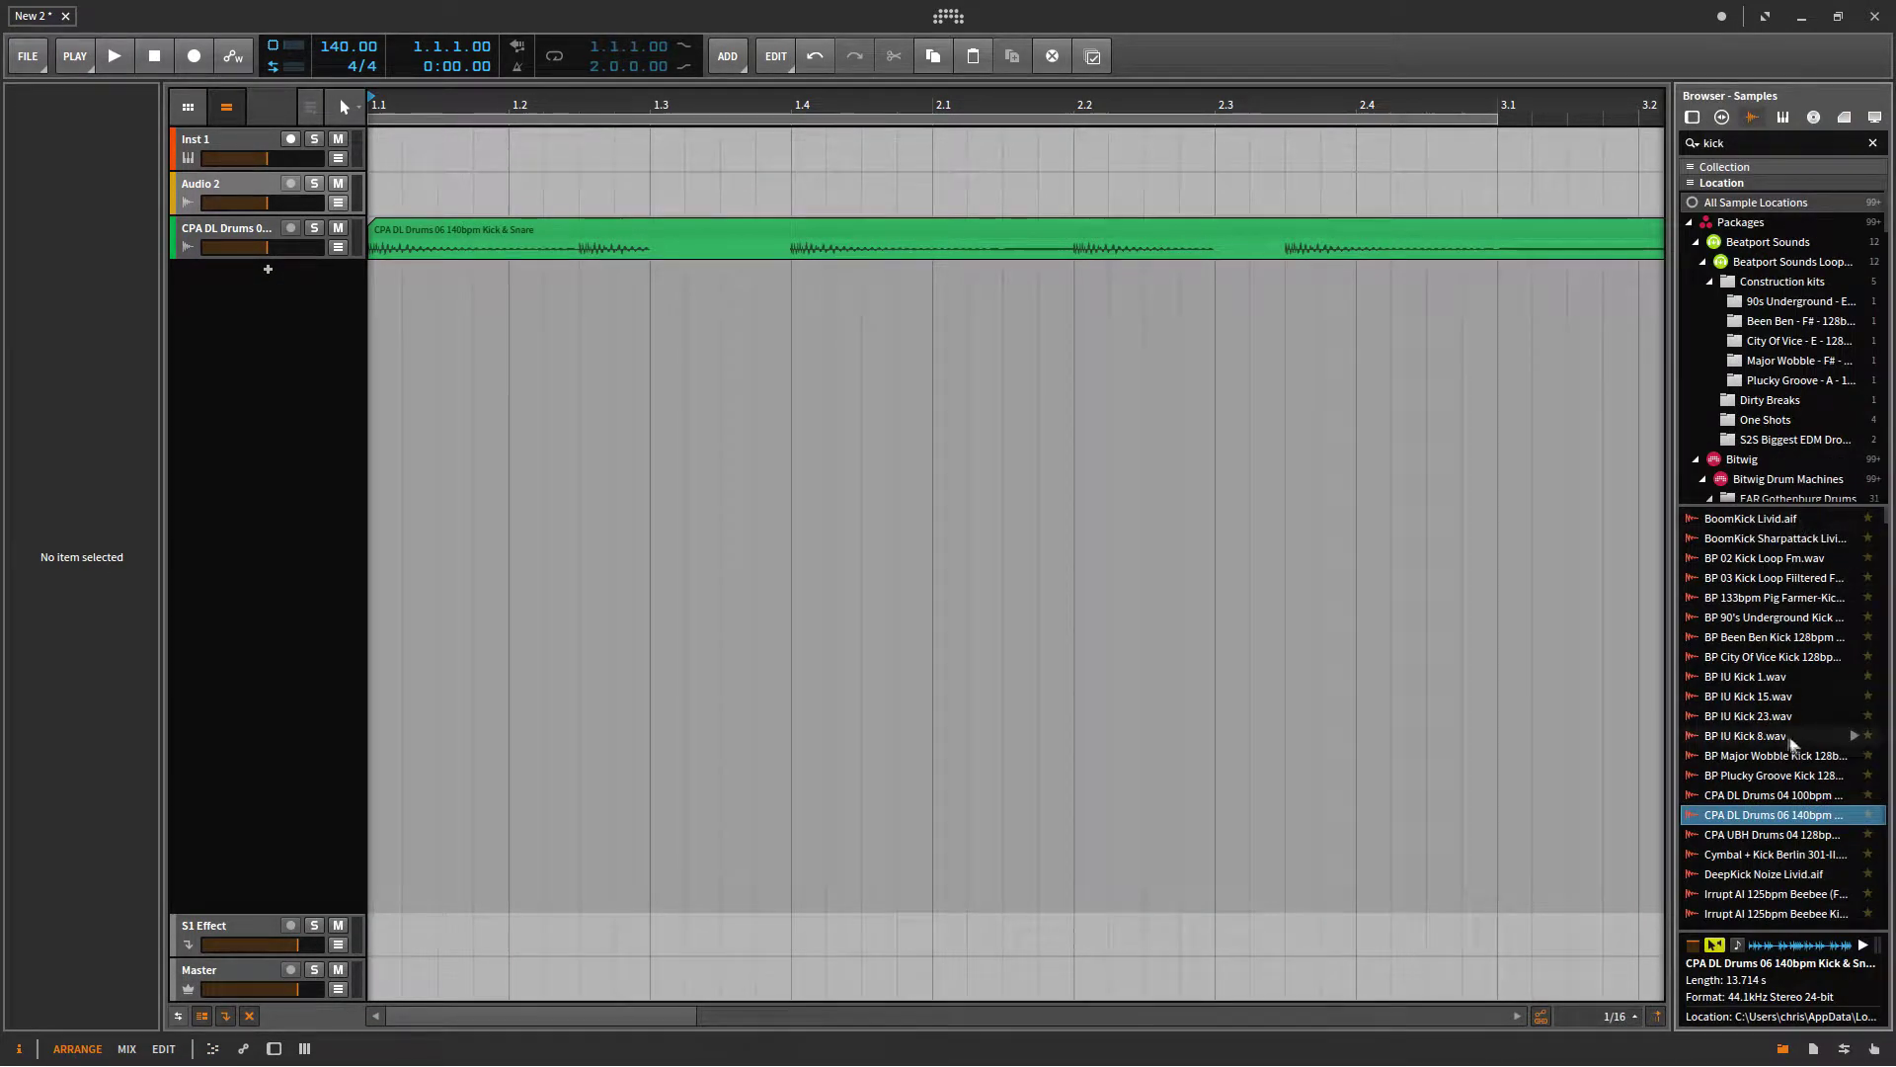
click(1875, 116)
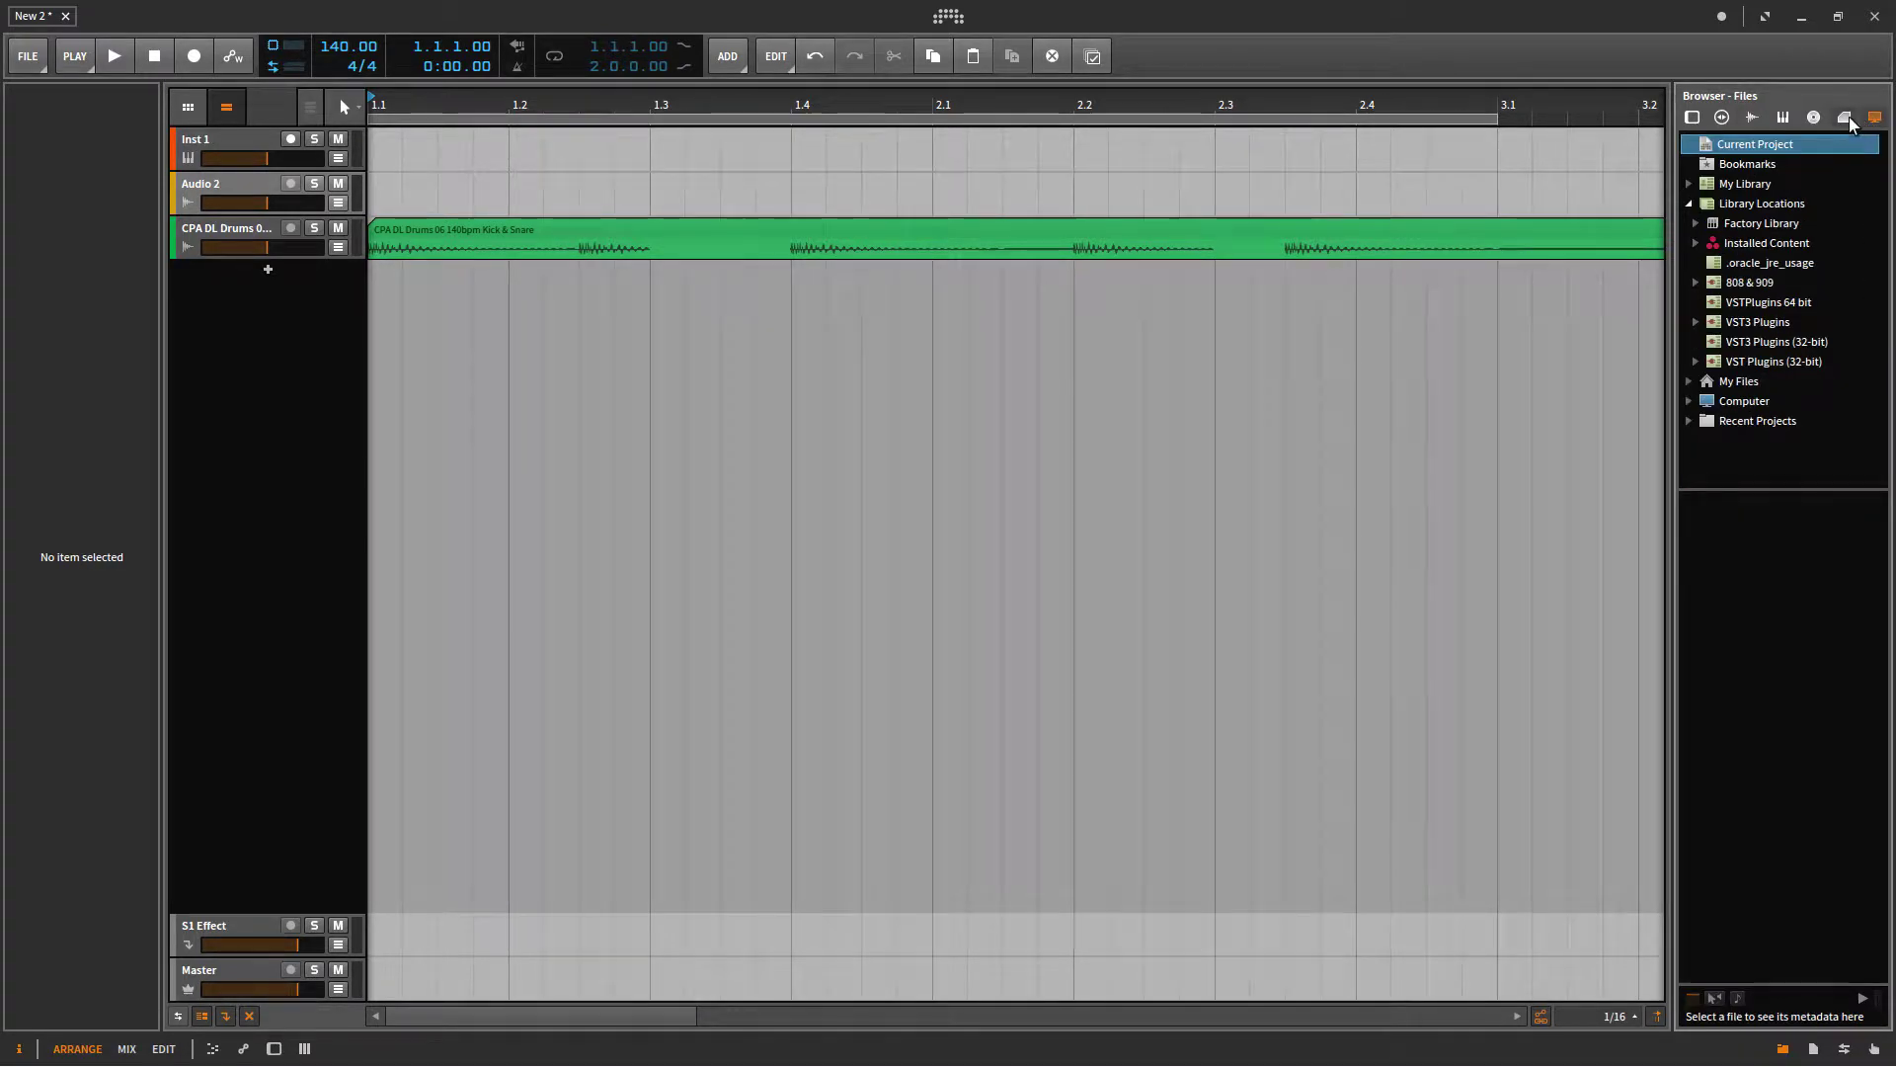
click(1754, 284)
double_click(1741, 505)
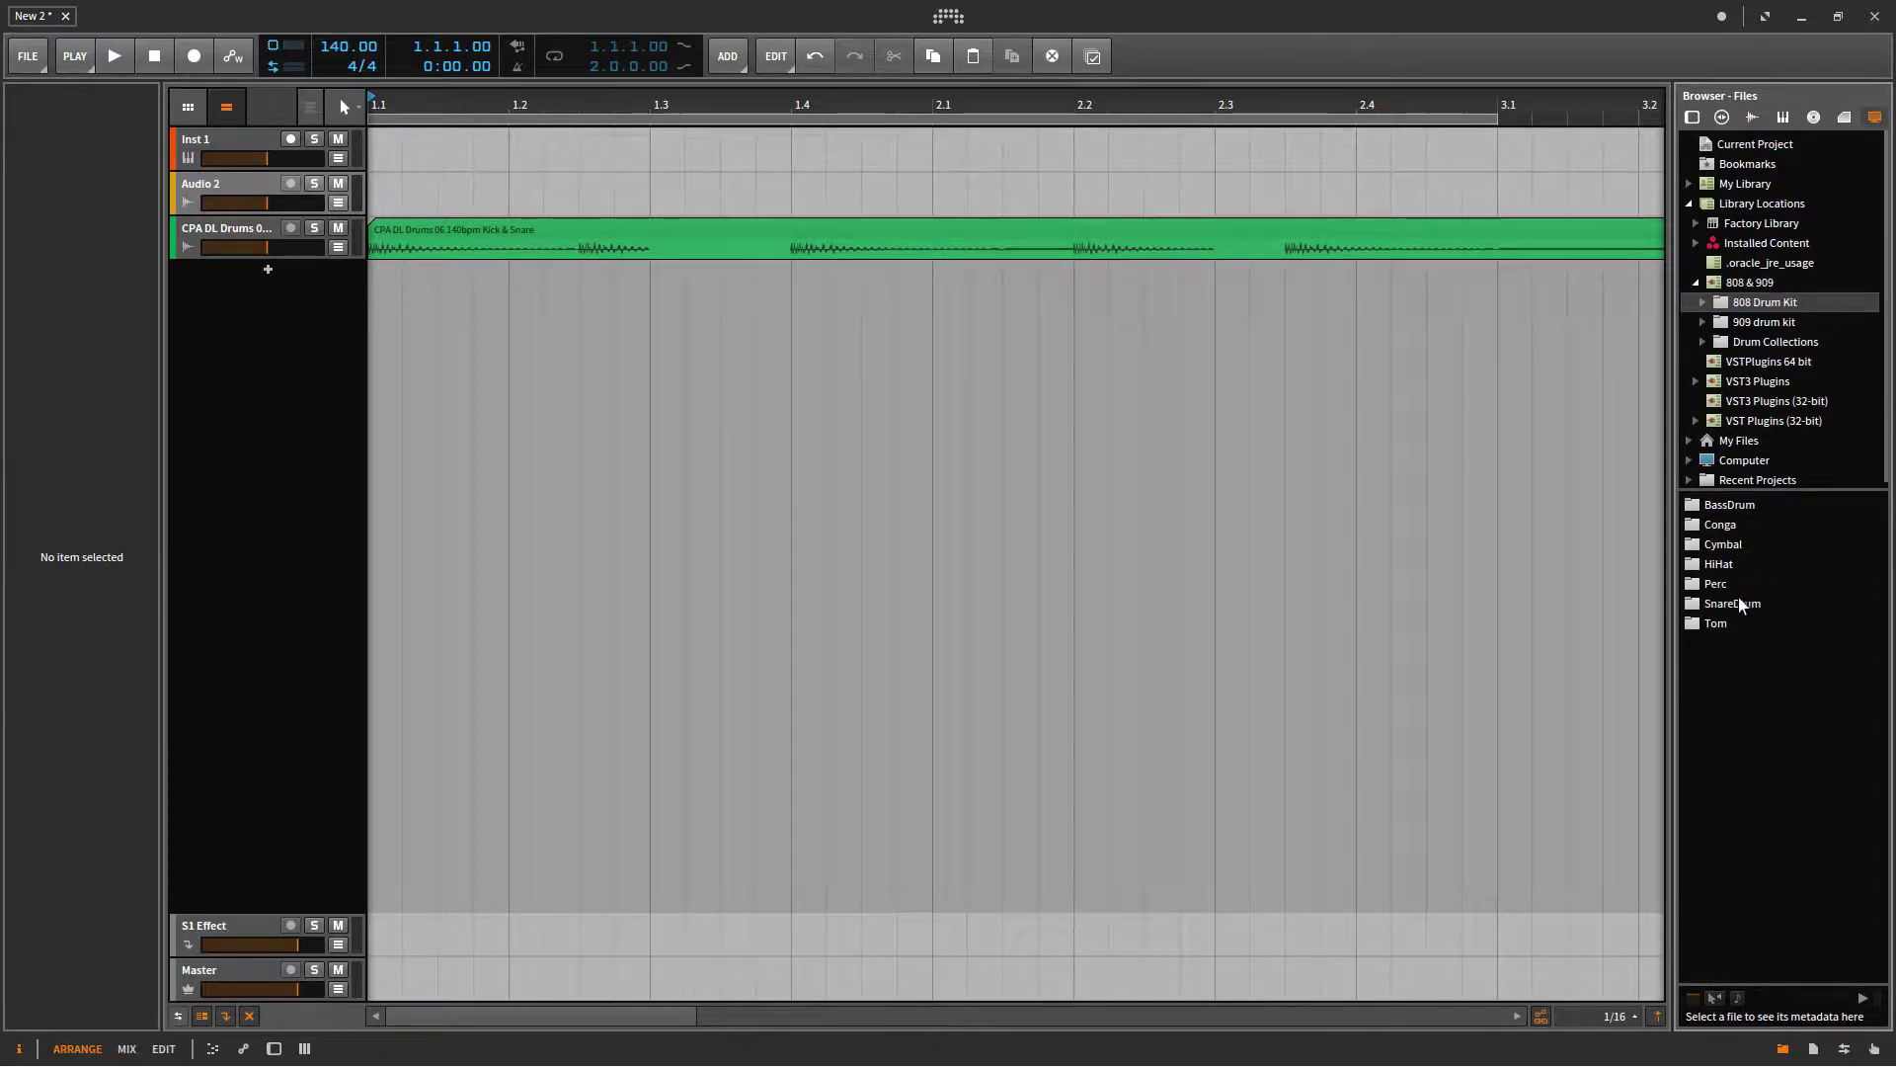
double_click(1742, 603)
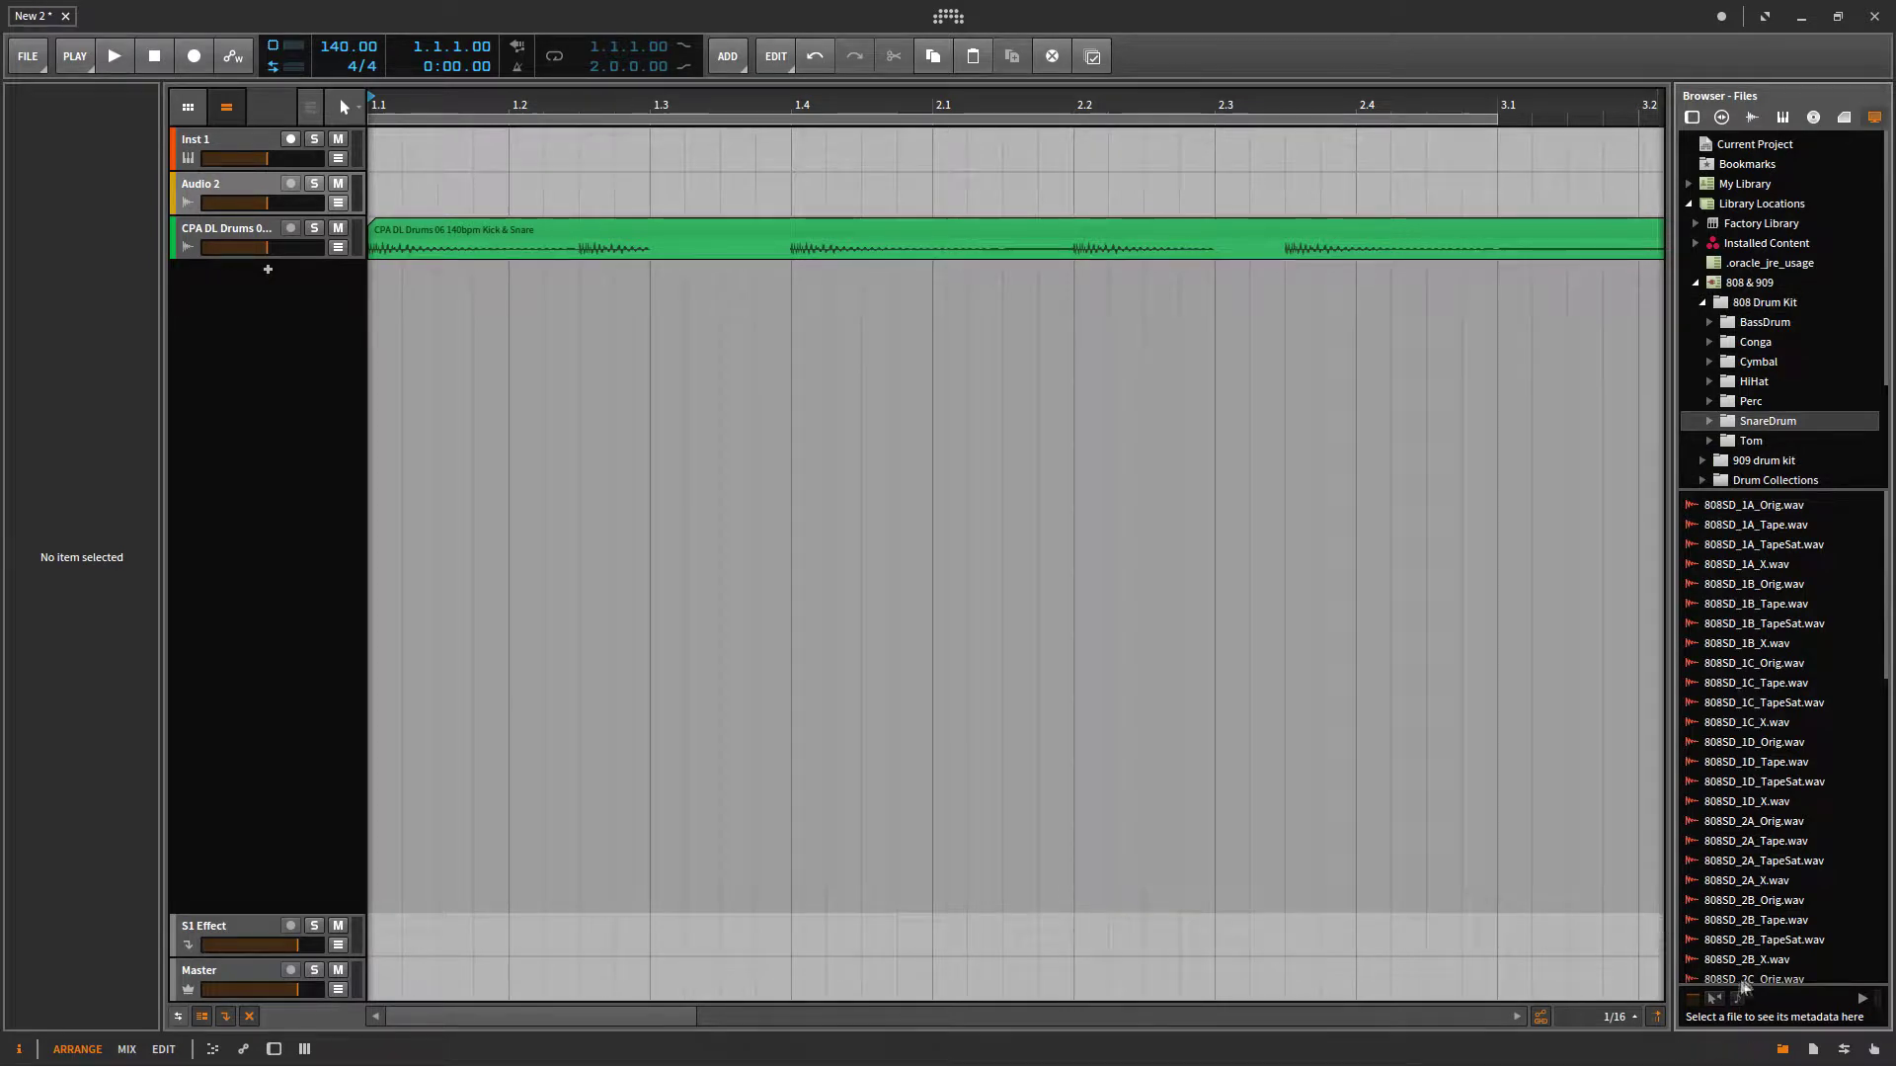
- Audition snare samples down the SnareDrum folder, from the 808SD_1B variants to 808SD_4D_X.wav
click(1758, 604)
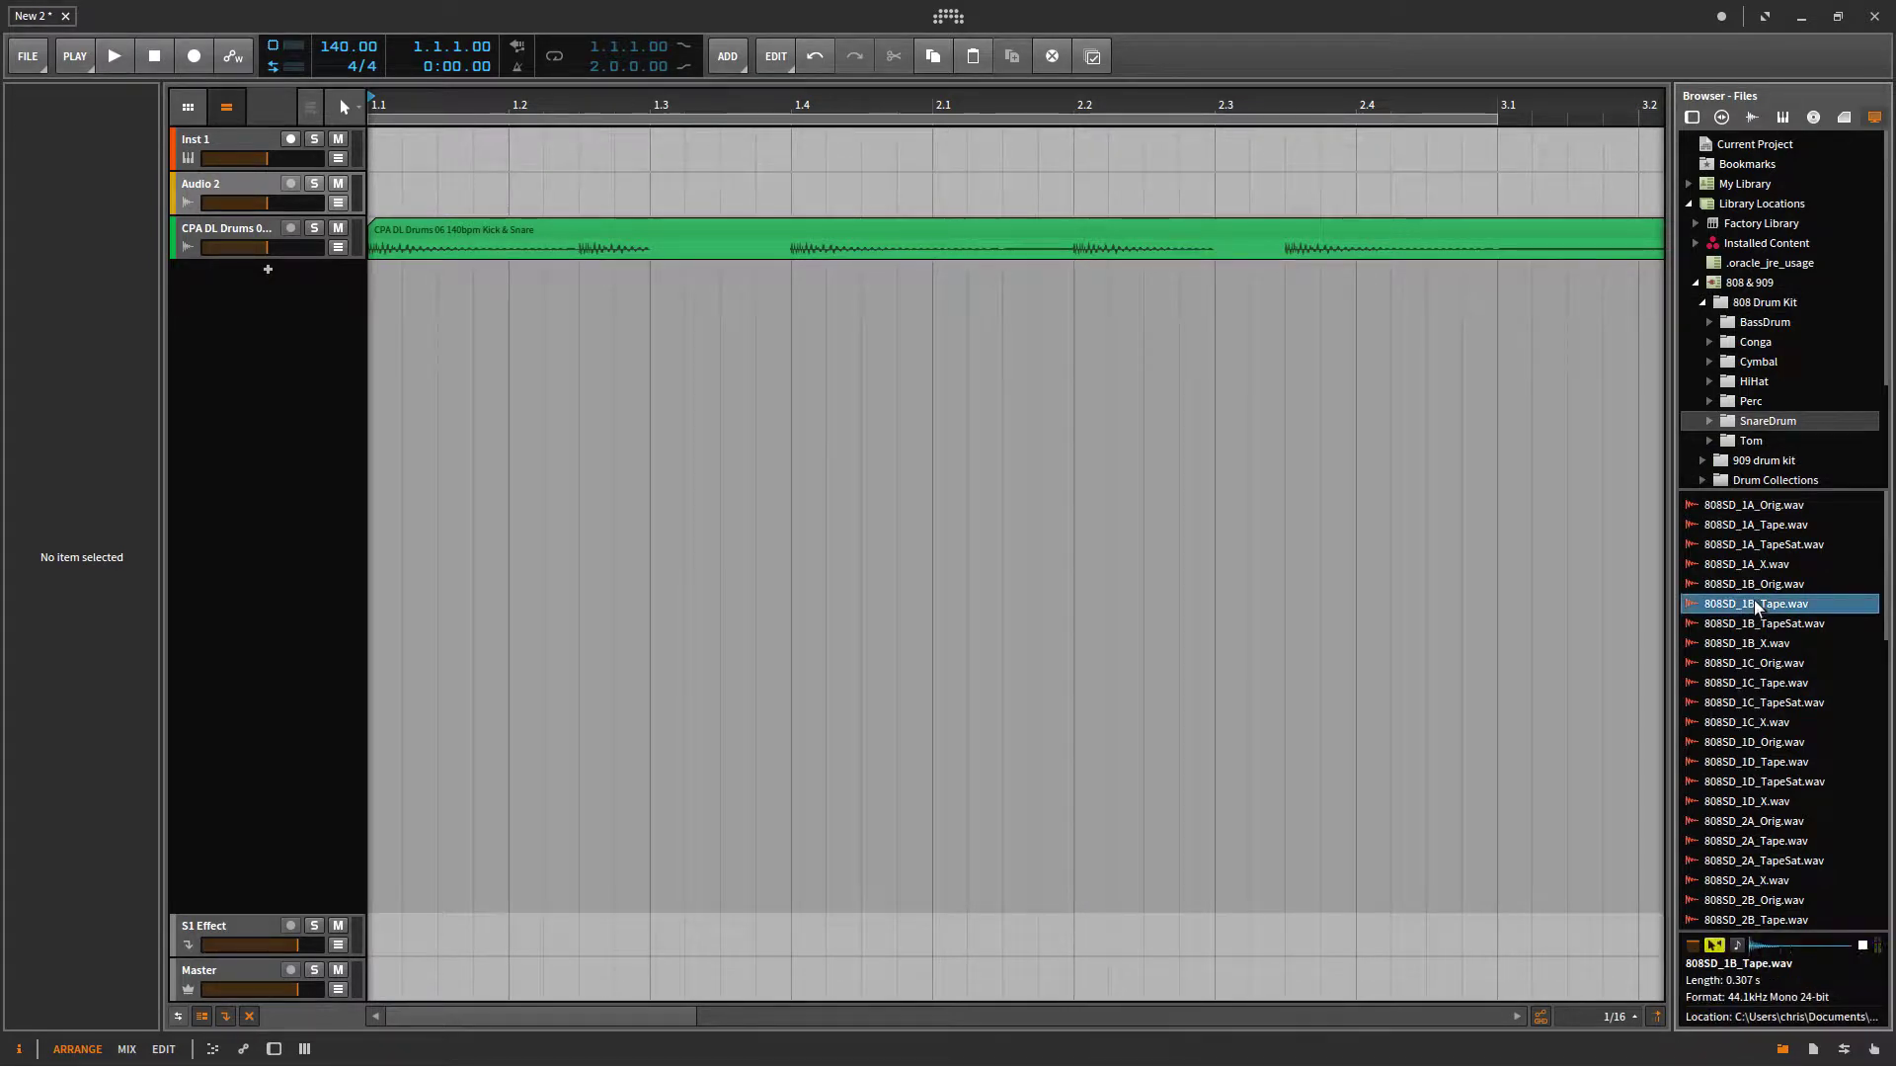
click(1762, 546)
click(1804, 762)
click(1784, 859)
click(1794, 882)
scroll(1793, 889, down, 3)
click(1778, 842)
click(1799, 899)
scroll(1783, 859, down, 4)
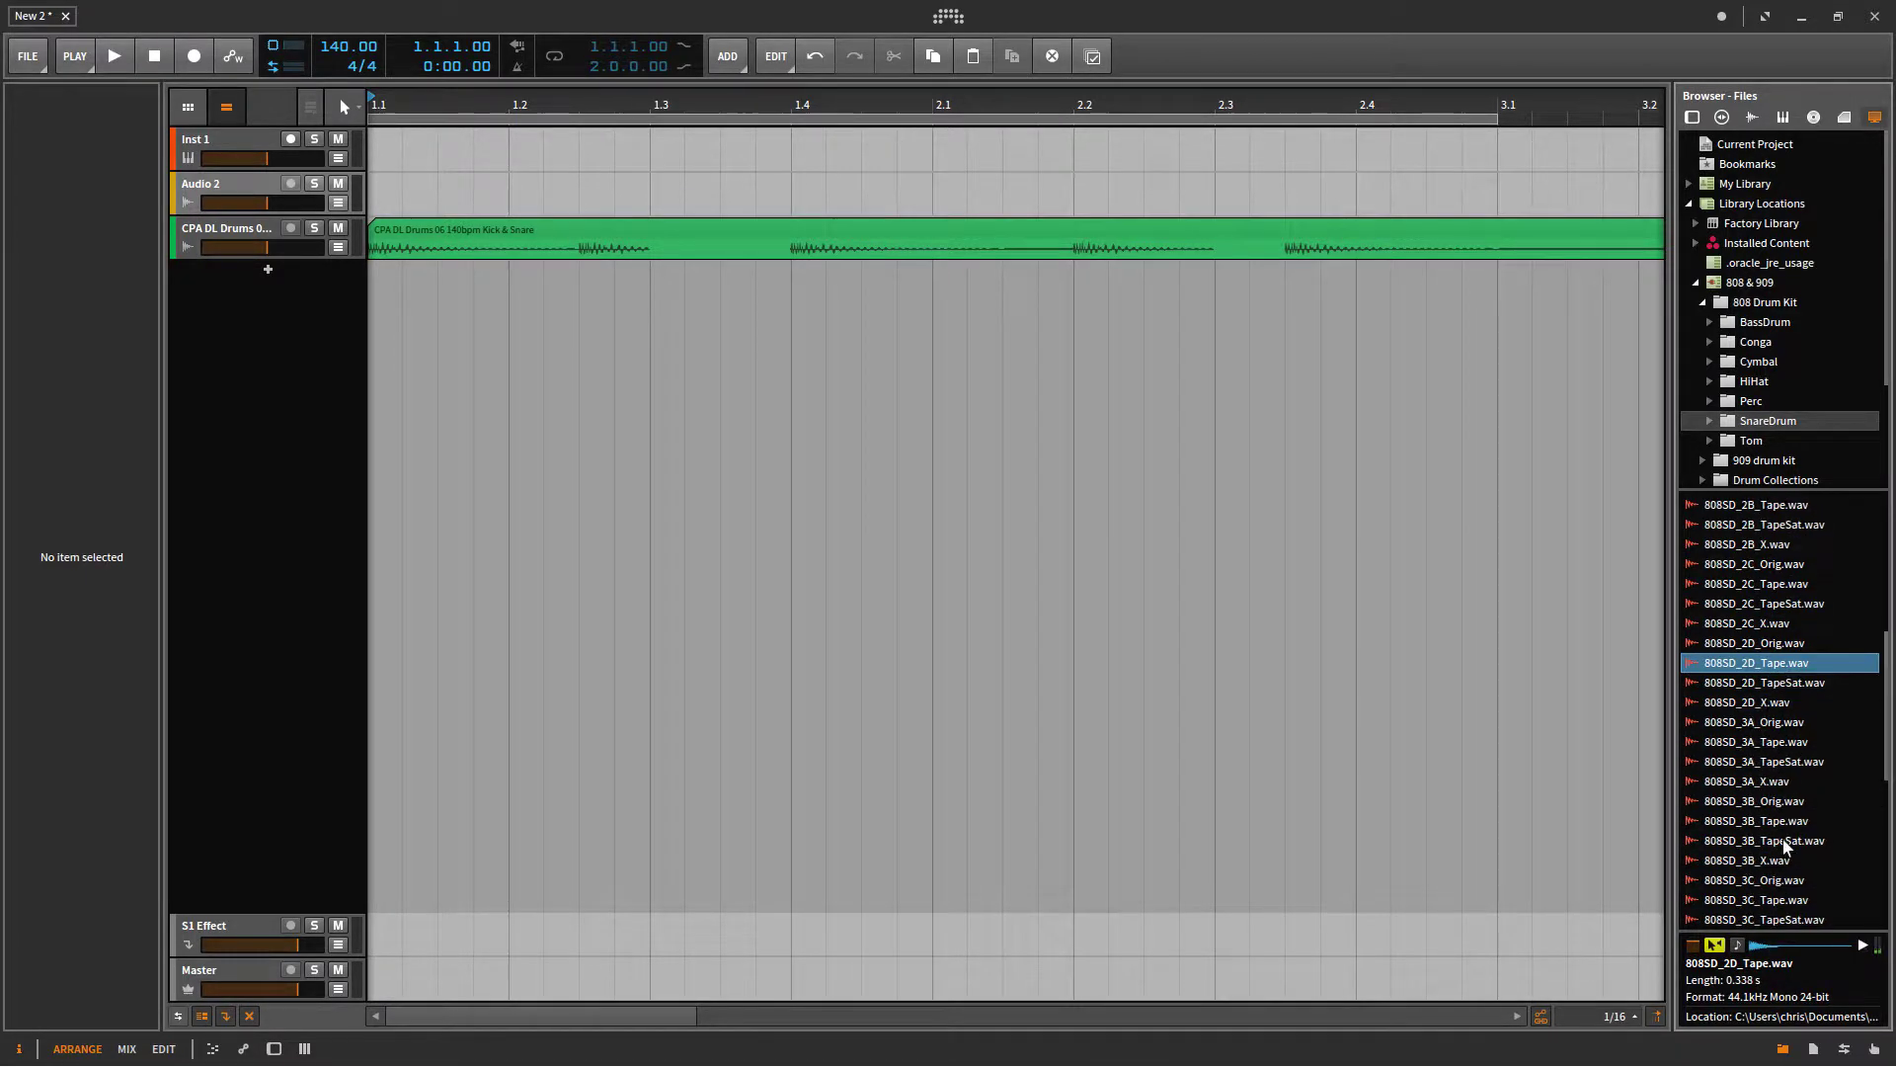
click(1783, 841)
scroll(1784, 859, down, 1)
scroll(1783, 870, down, 3)
click(1796, 831)
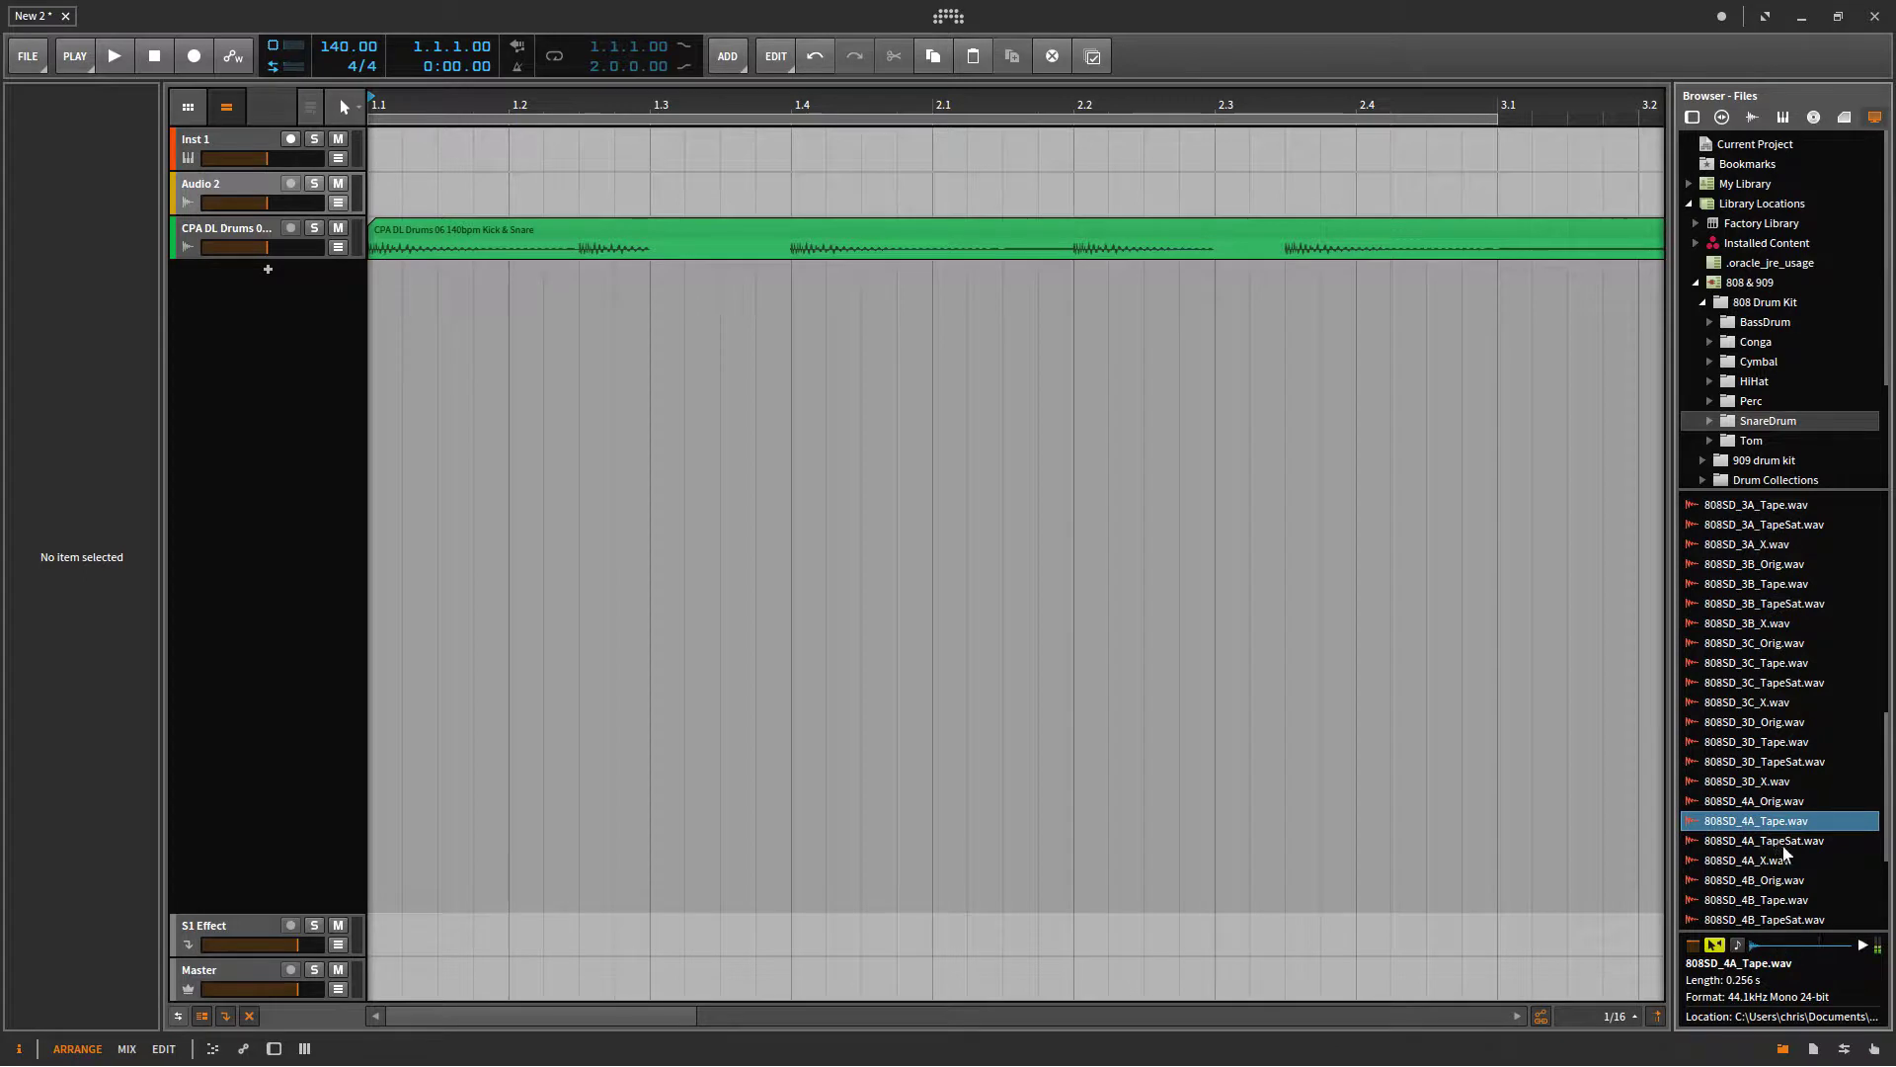
scroll(1799, 846, down, 2)
click(1799, 838)
click(1792, 896)
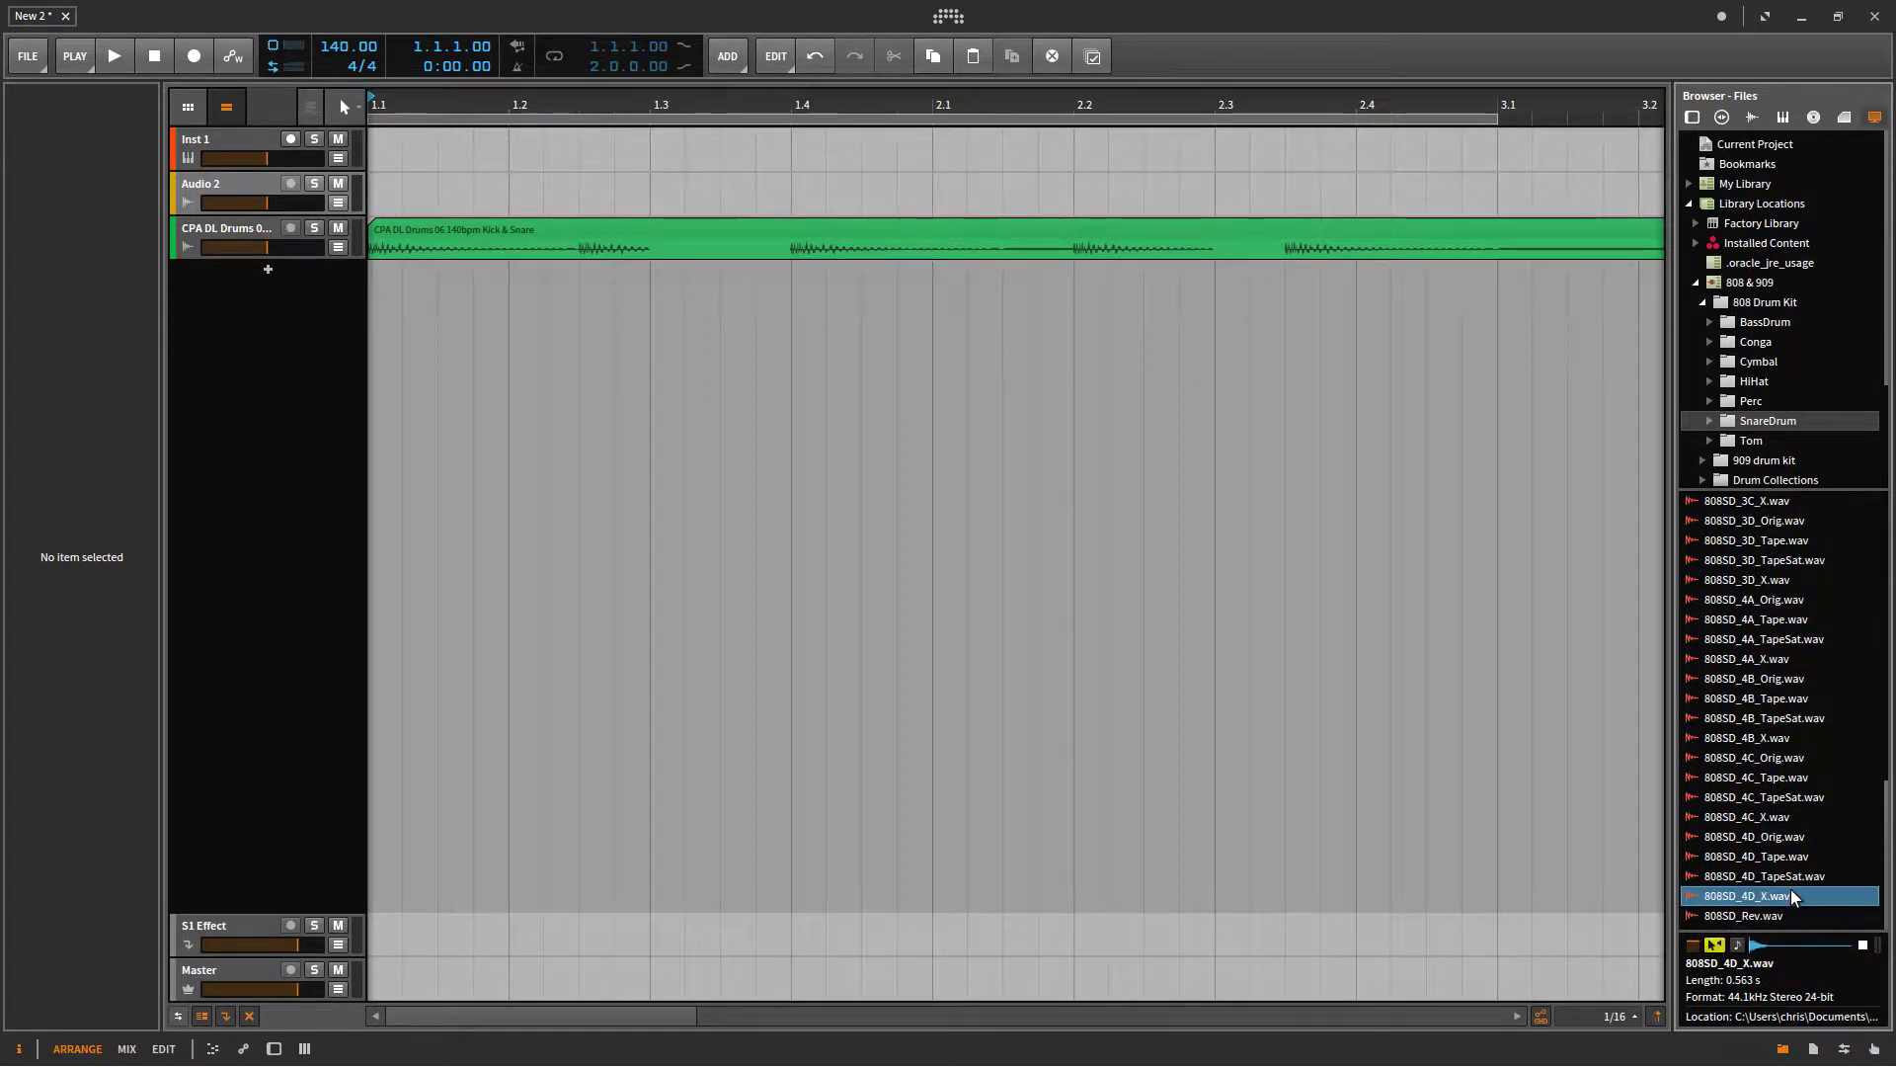
- Audition more snare samples back up the folder, from 808SD_4D_Tape.wav to 808SD_2C_Tape.wav
click(1794, 856)
click(1778, 718)
click(1774, 619)
scroll(1776, 608, up, 3)
click(1778, 599)
scroll(1774, 554, up, 4)
click(1780, 559)
scroll(1780, 549, up, 5)
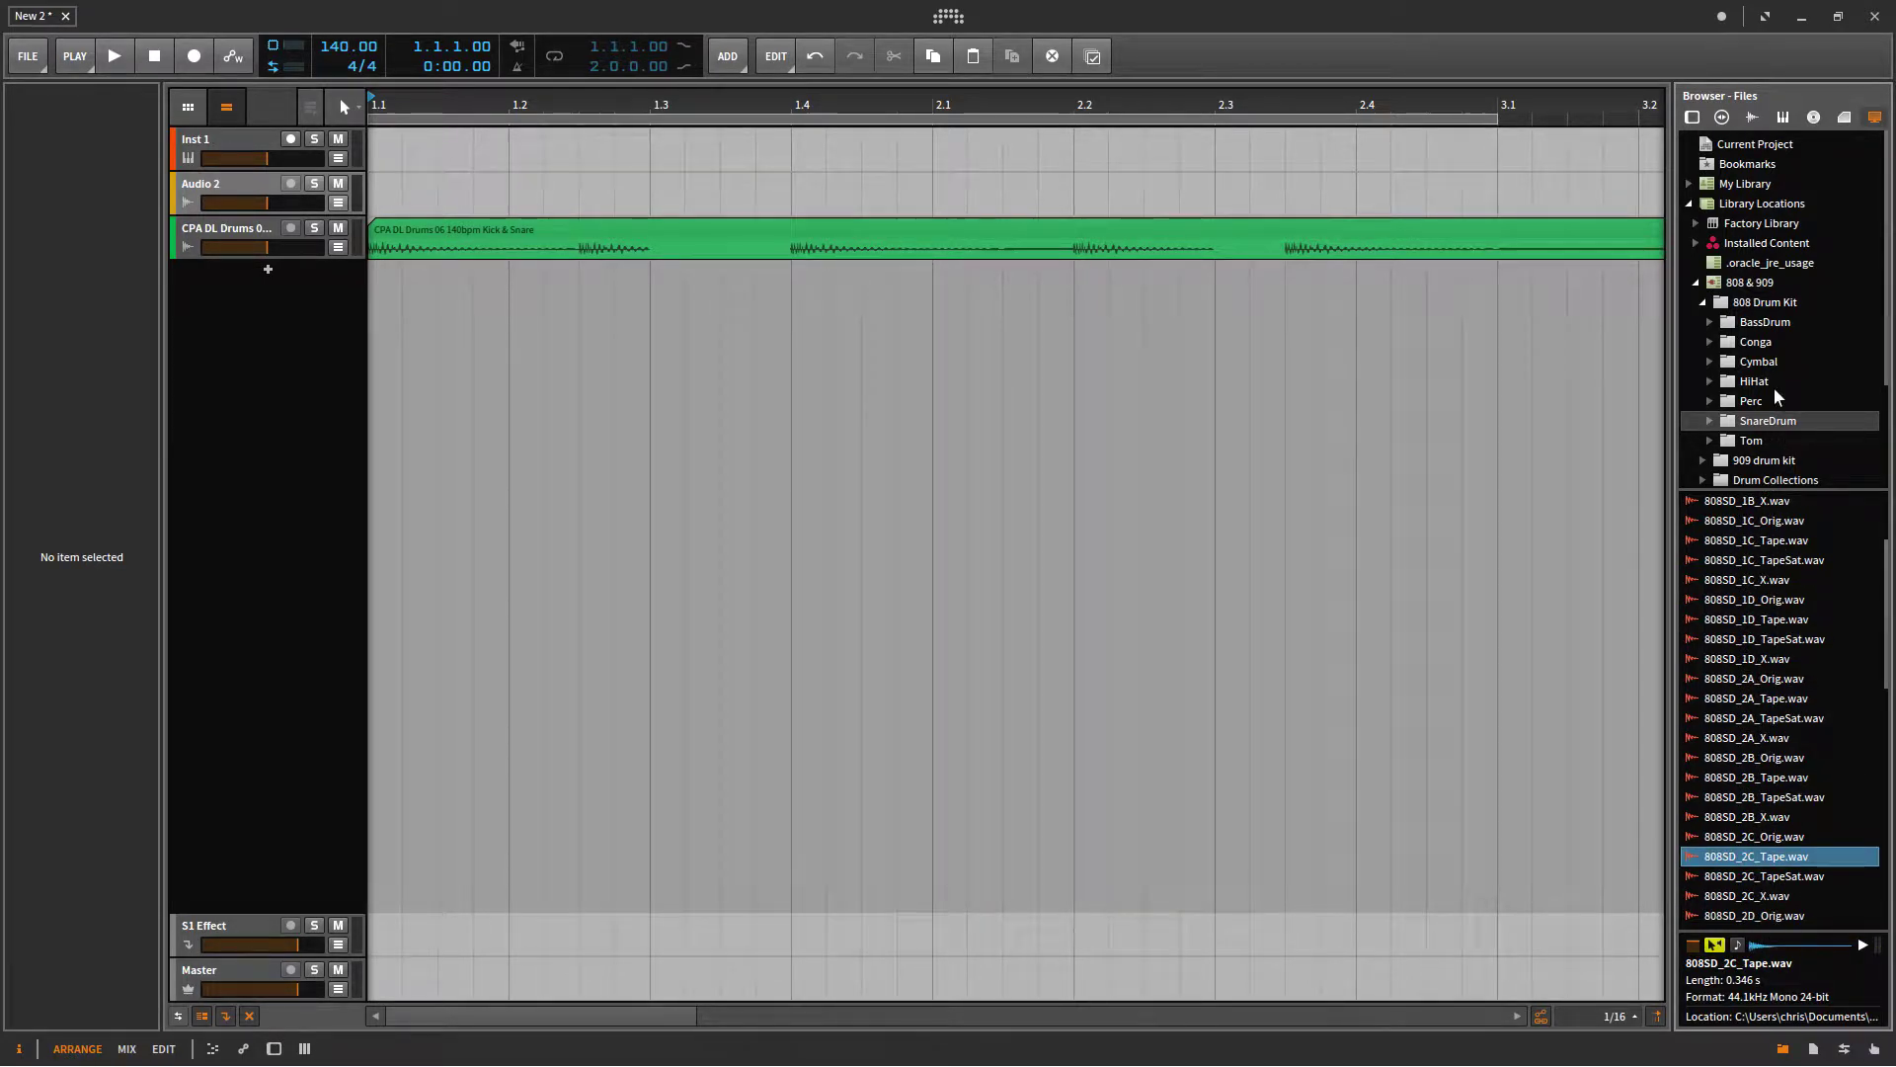
- Browse to the Perc folder of the 808 Drum Kit and audition 808CP_Orig.wav and 808CP_Z_Rev.wav
click(1768, 302)
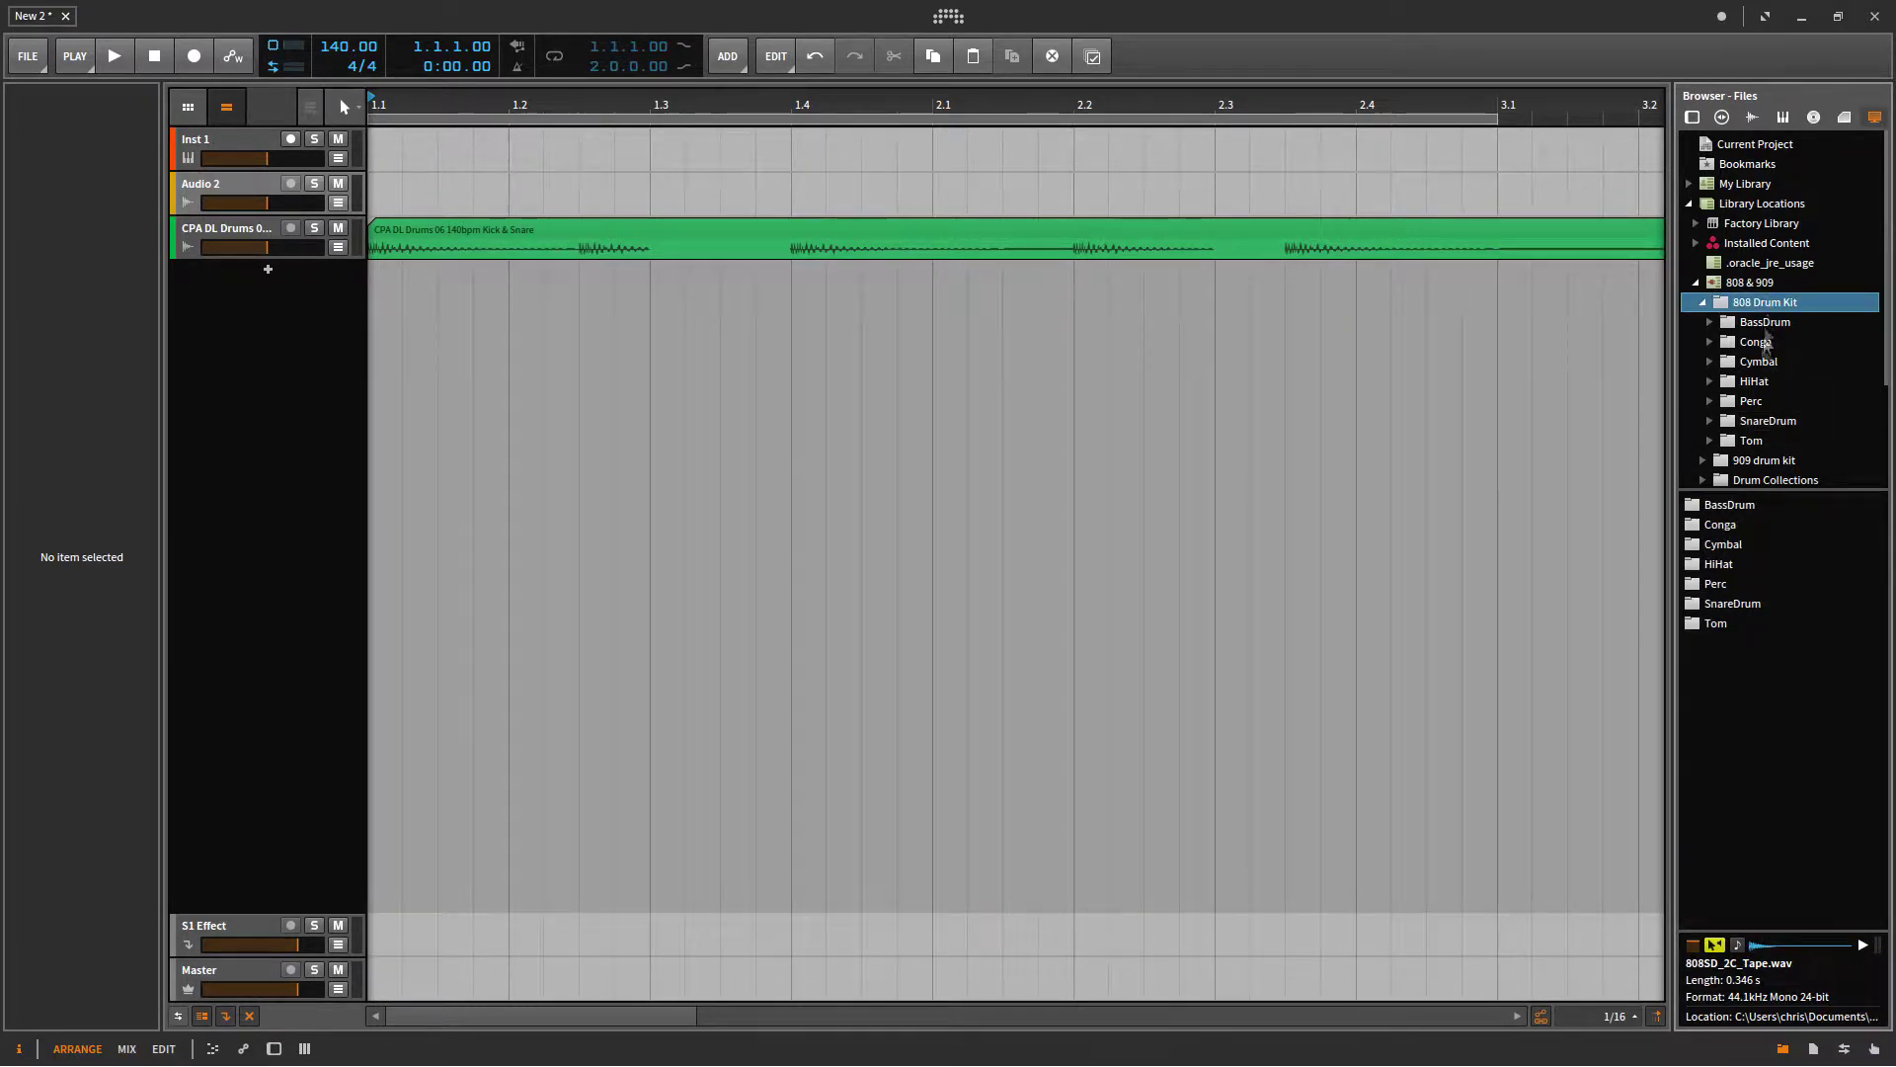
double_click(1739, 581)
click(1789, 626)
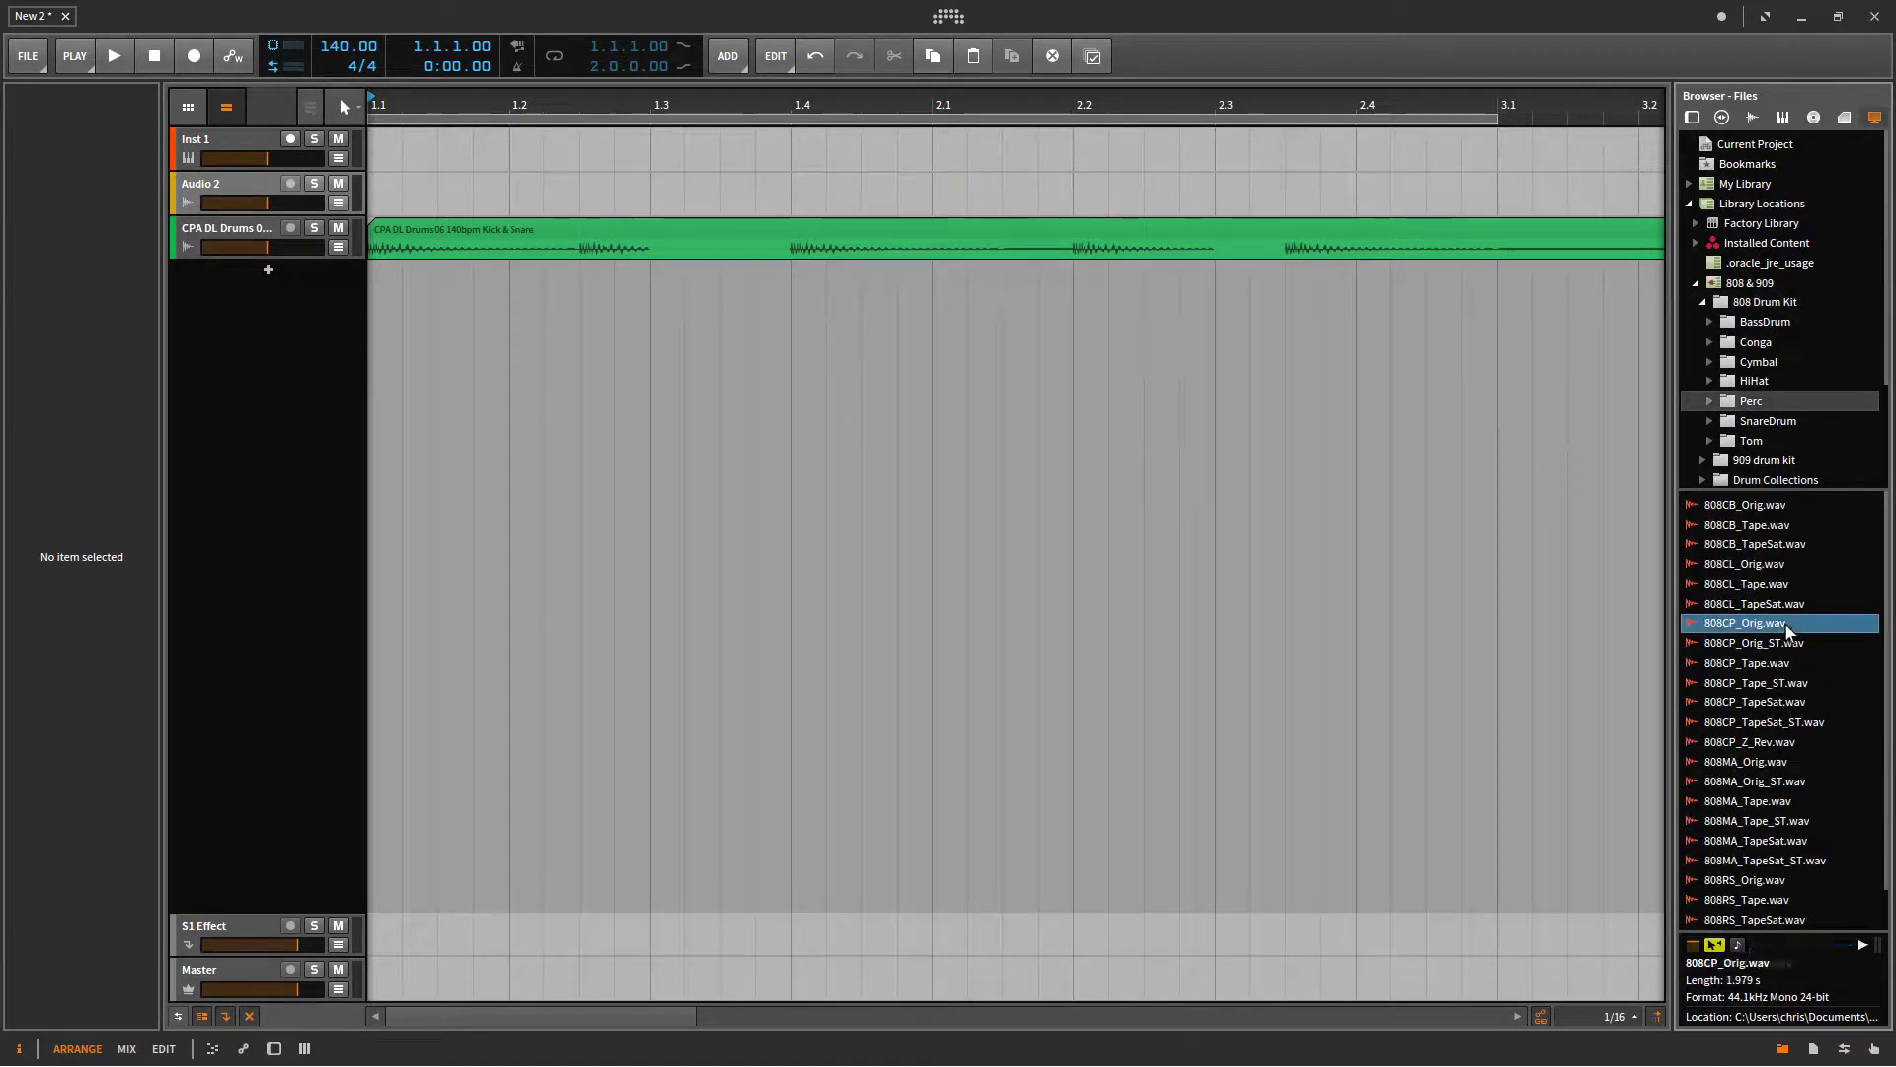
click(1773, 741)
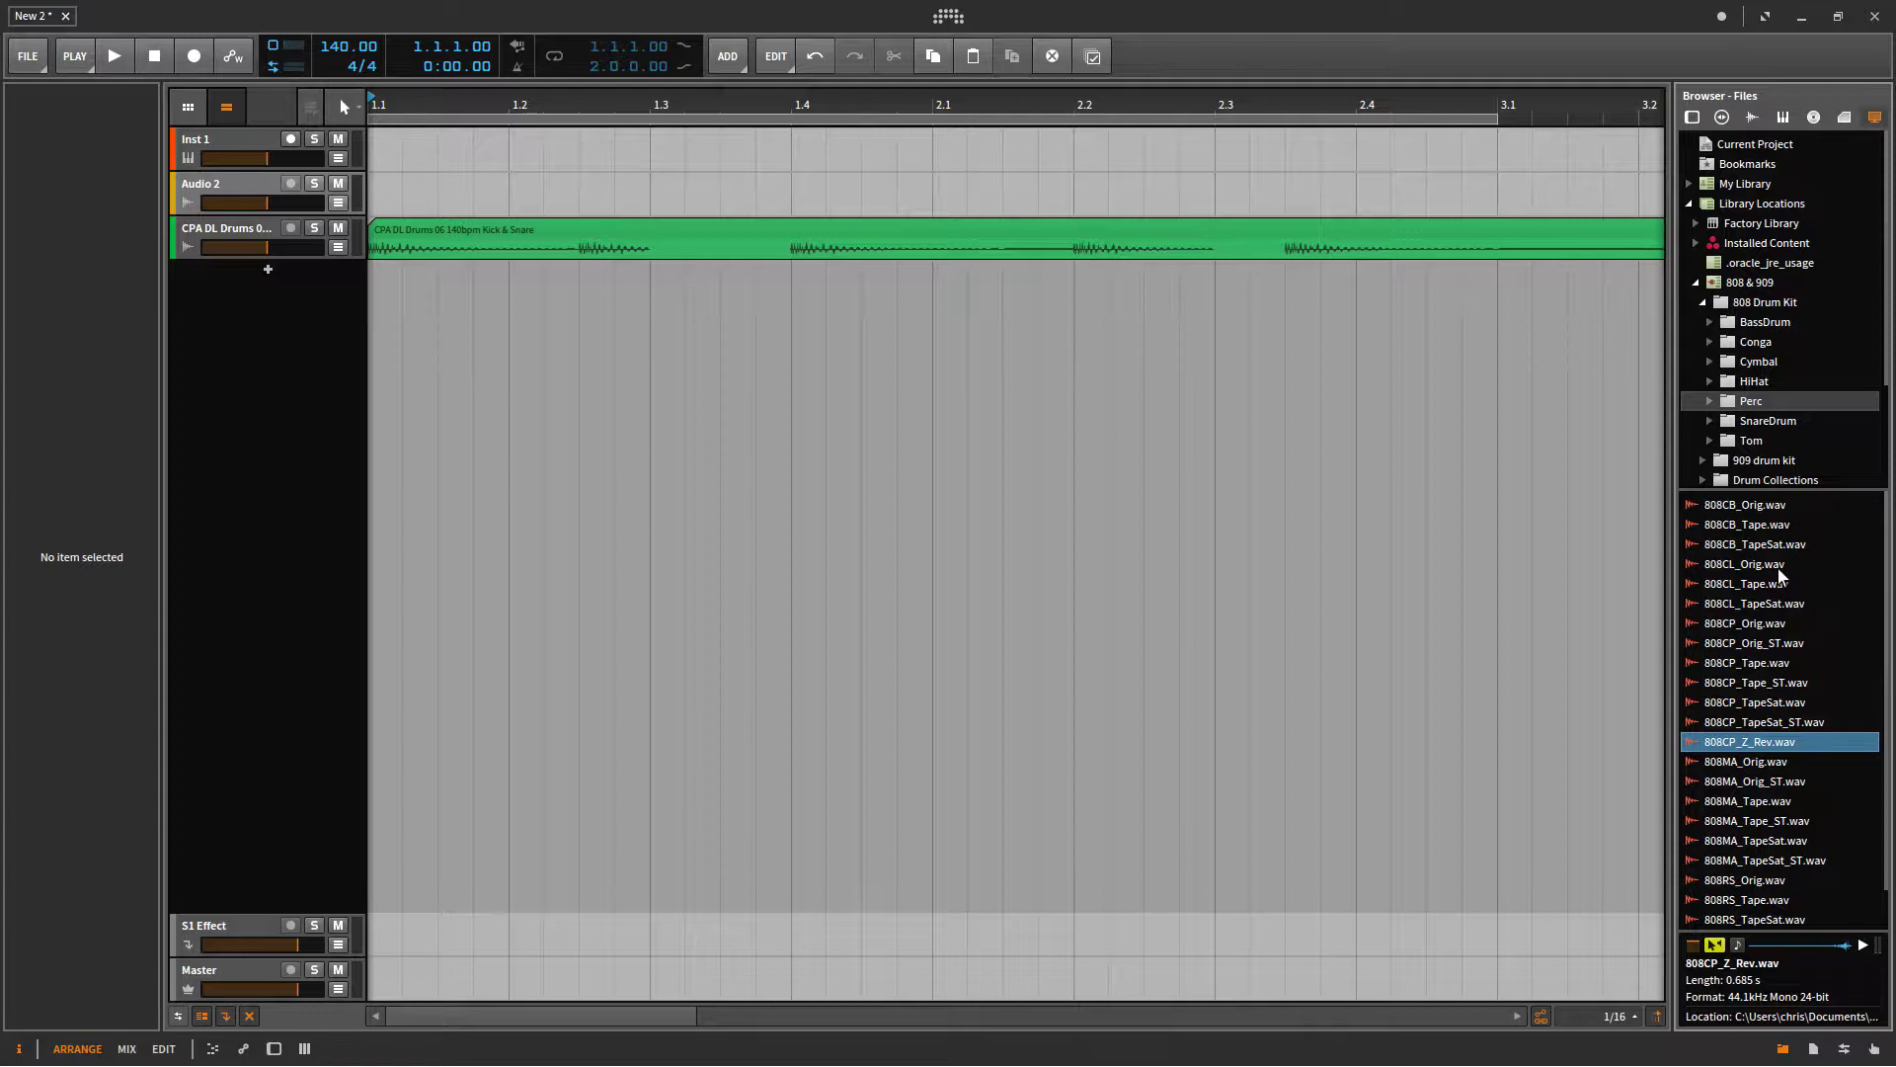
- Audition percussion samples down the Perc folder, from 808CB_Orig.wav to Tape808Trigger.wav
click(1773, 507)
click(1768, 529)
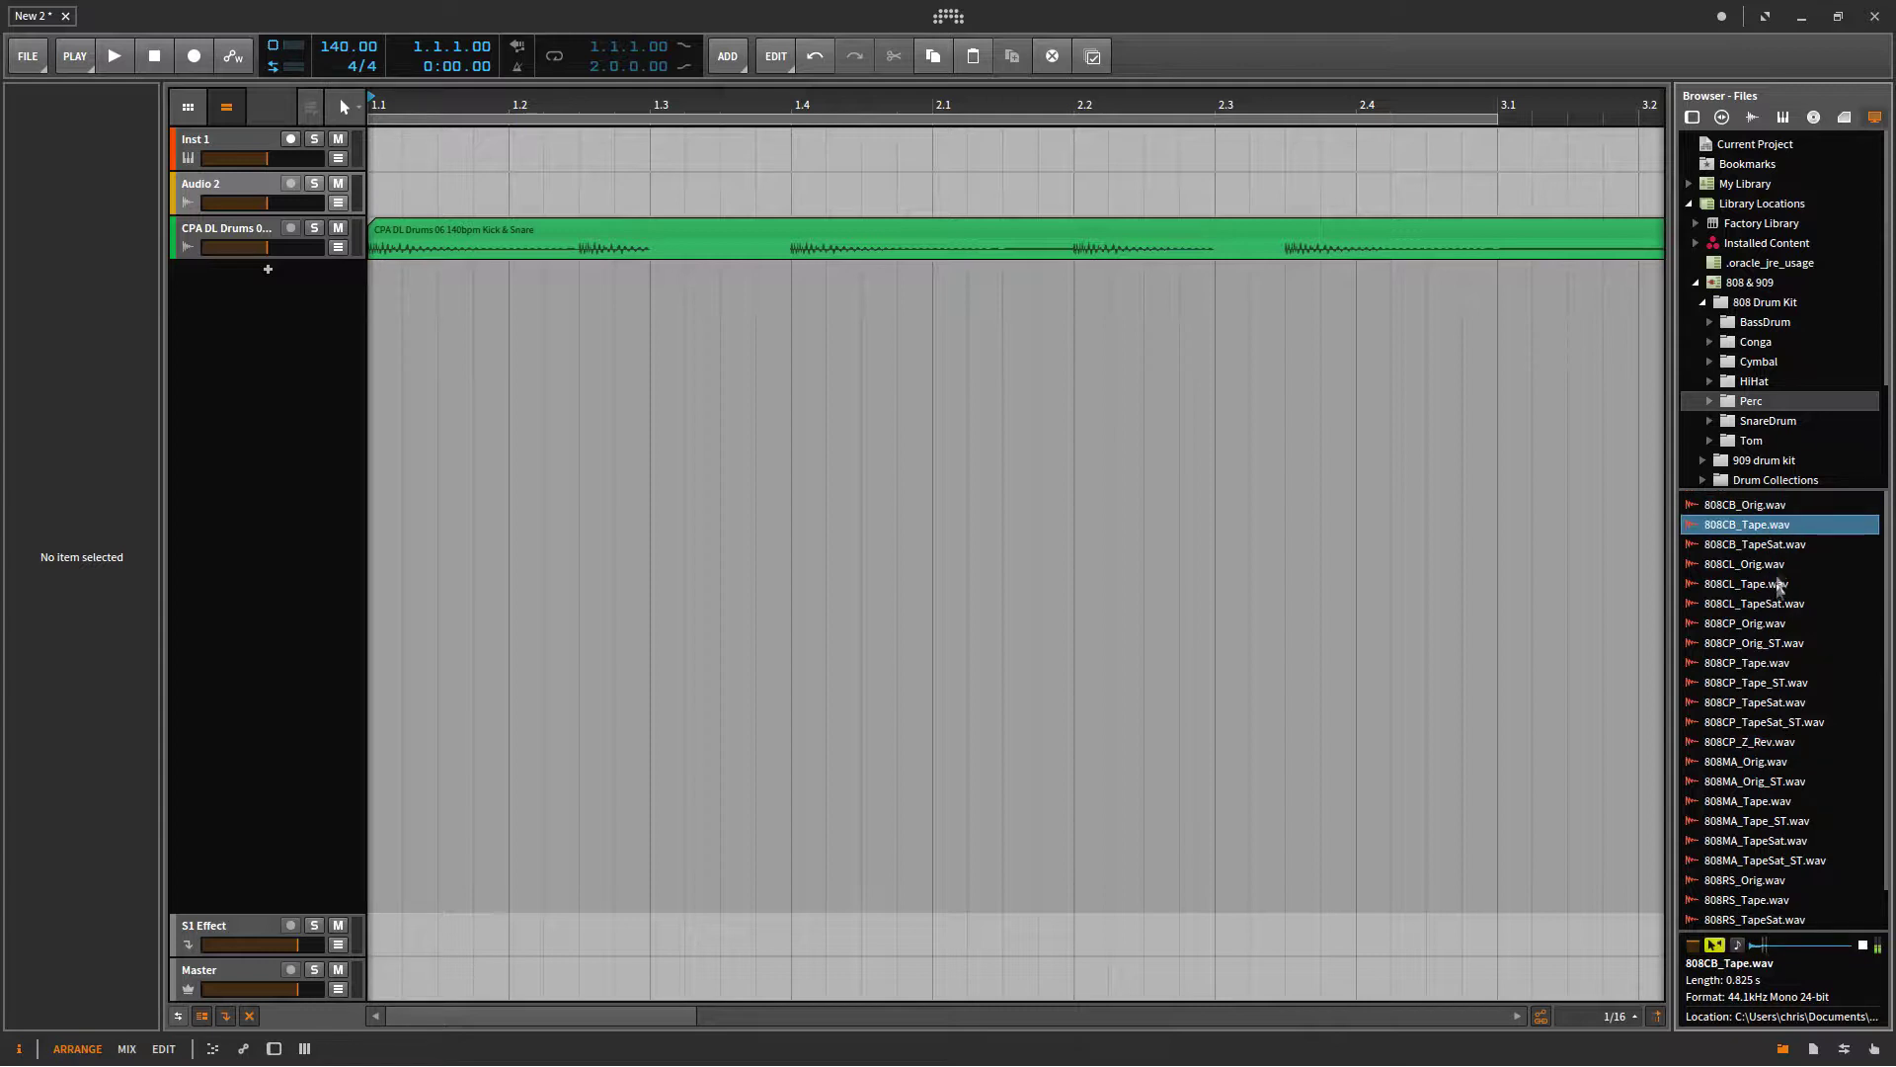
click(1768, 645)
click(1768, 684)
click(1775, 742)
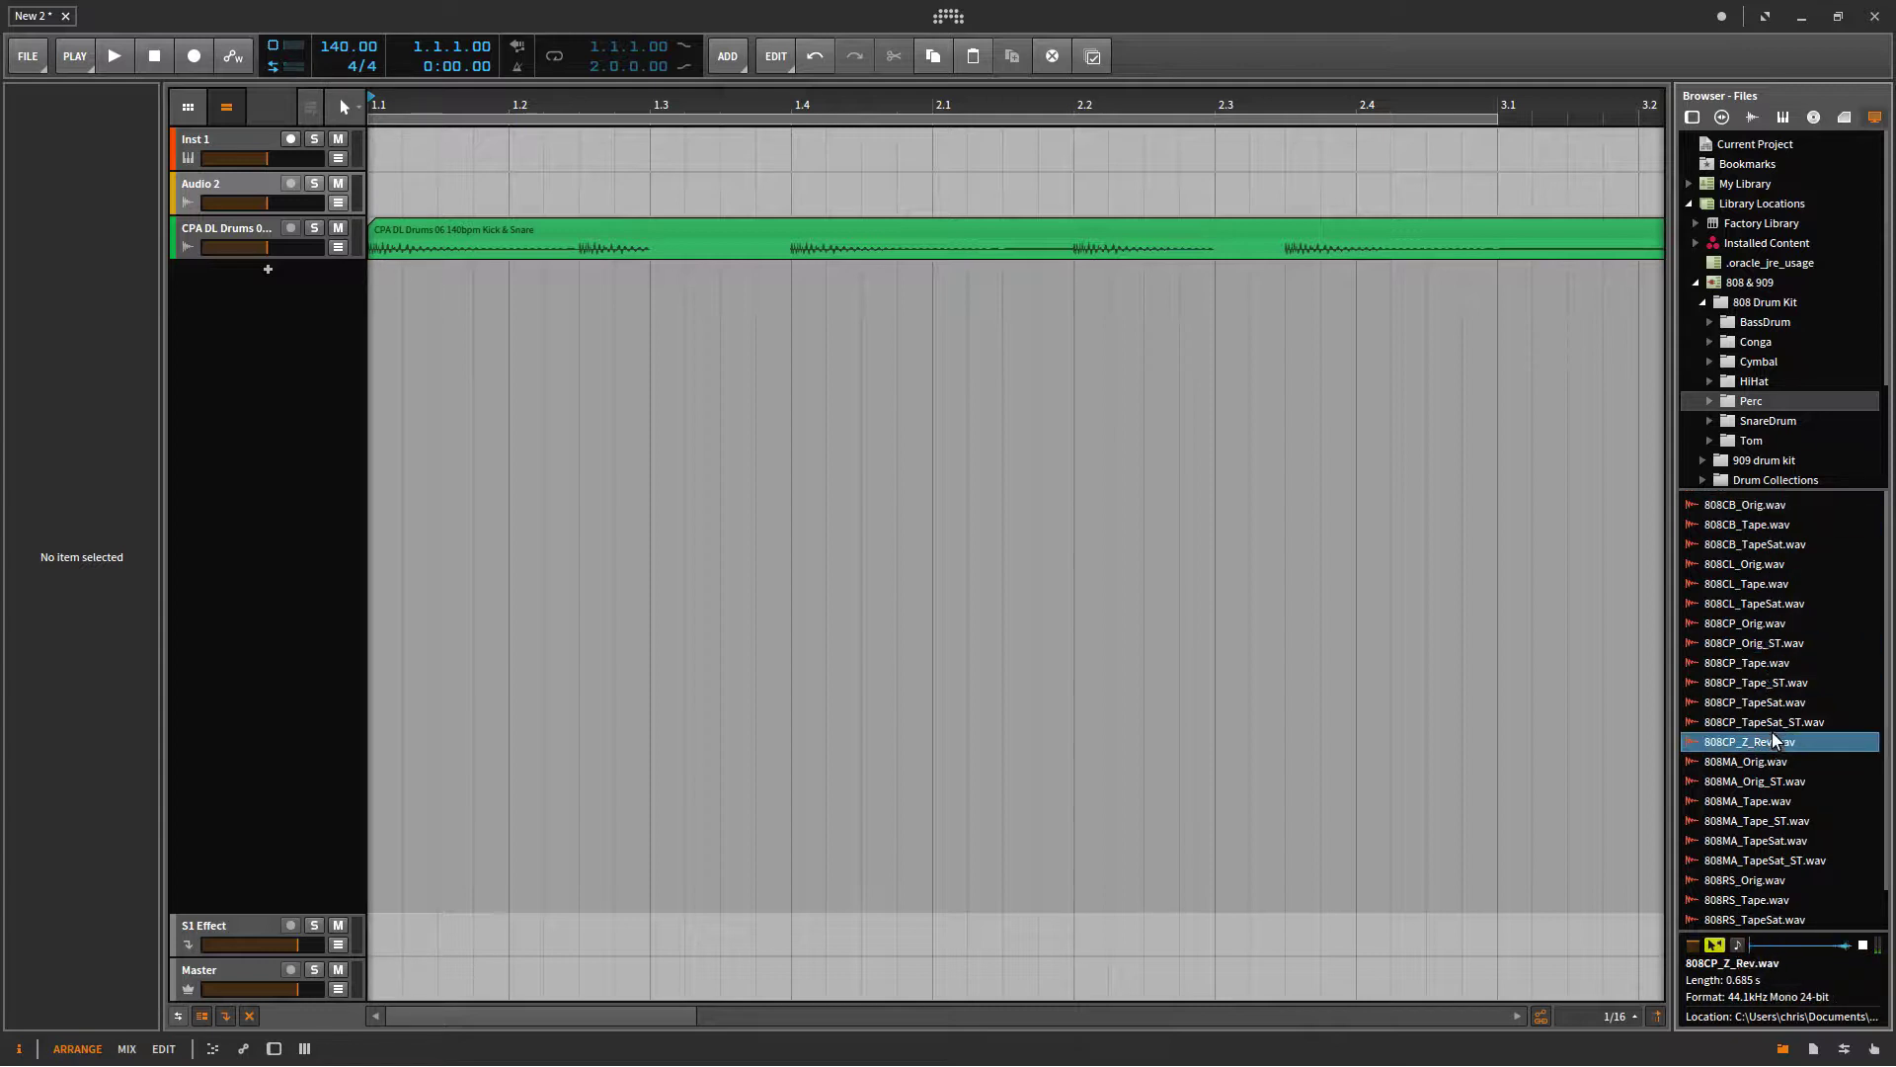
click(1768, 782)
click(1766, 820)
click(1768, 861)
click(1768, 881)
scroll(1768, 895, down, 1)
click(1768, 878)
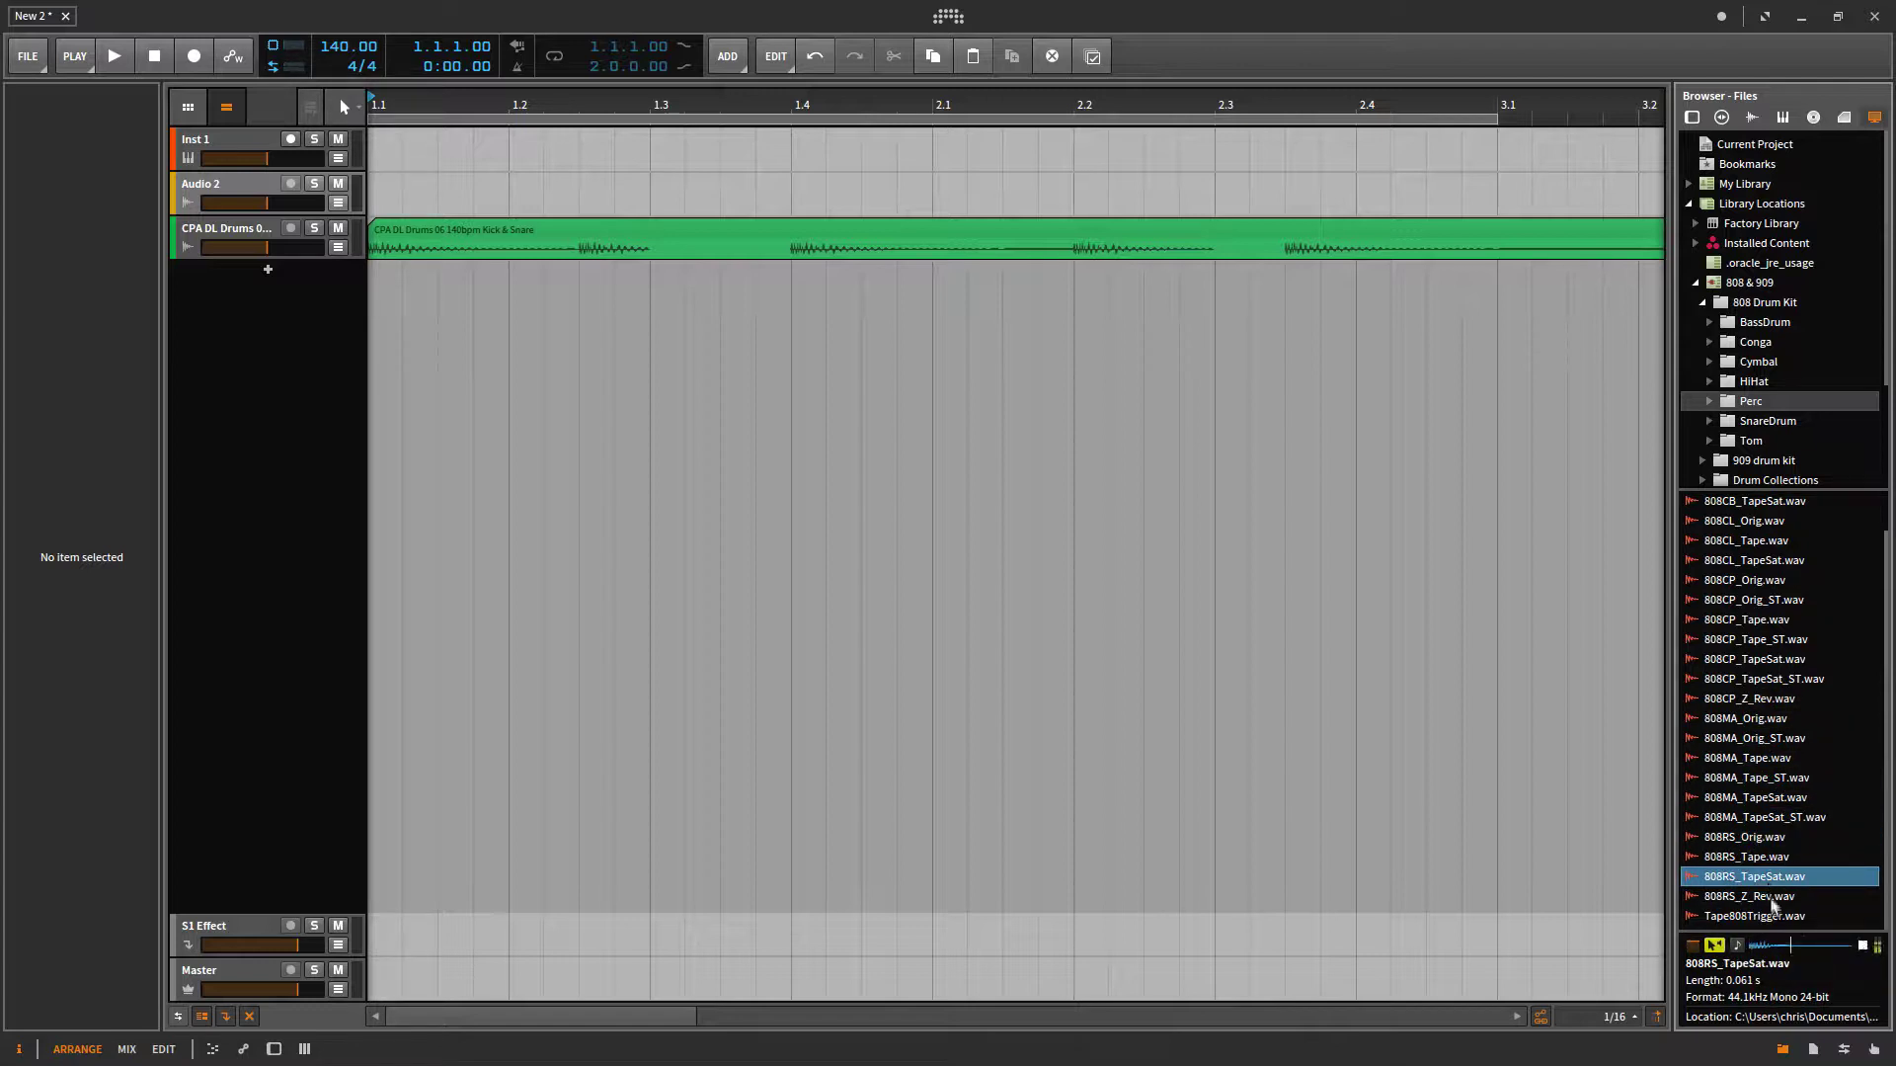
click(1758, 917)
- Audition the Perc samples again, including 808MA_Orig.wav, 808CL_TapeSat.wav, 808CB_Orig.wav, 808CP_Z_Rev.wav and 808CP_Tape_ST.wav
click(1756, 680)
click(1760, 718)
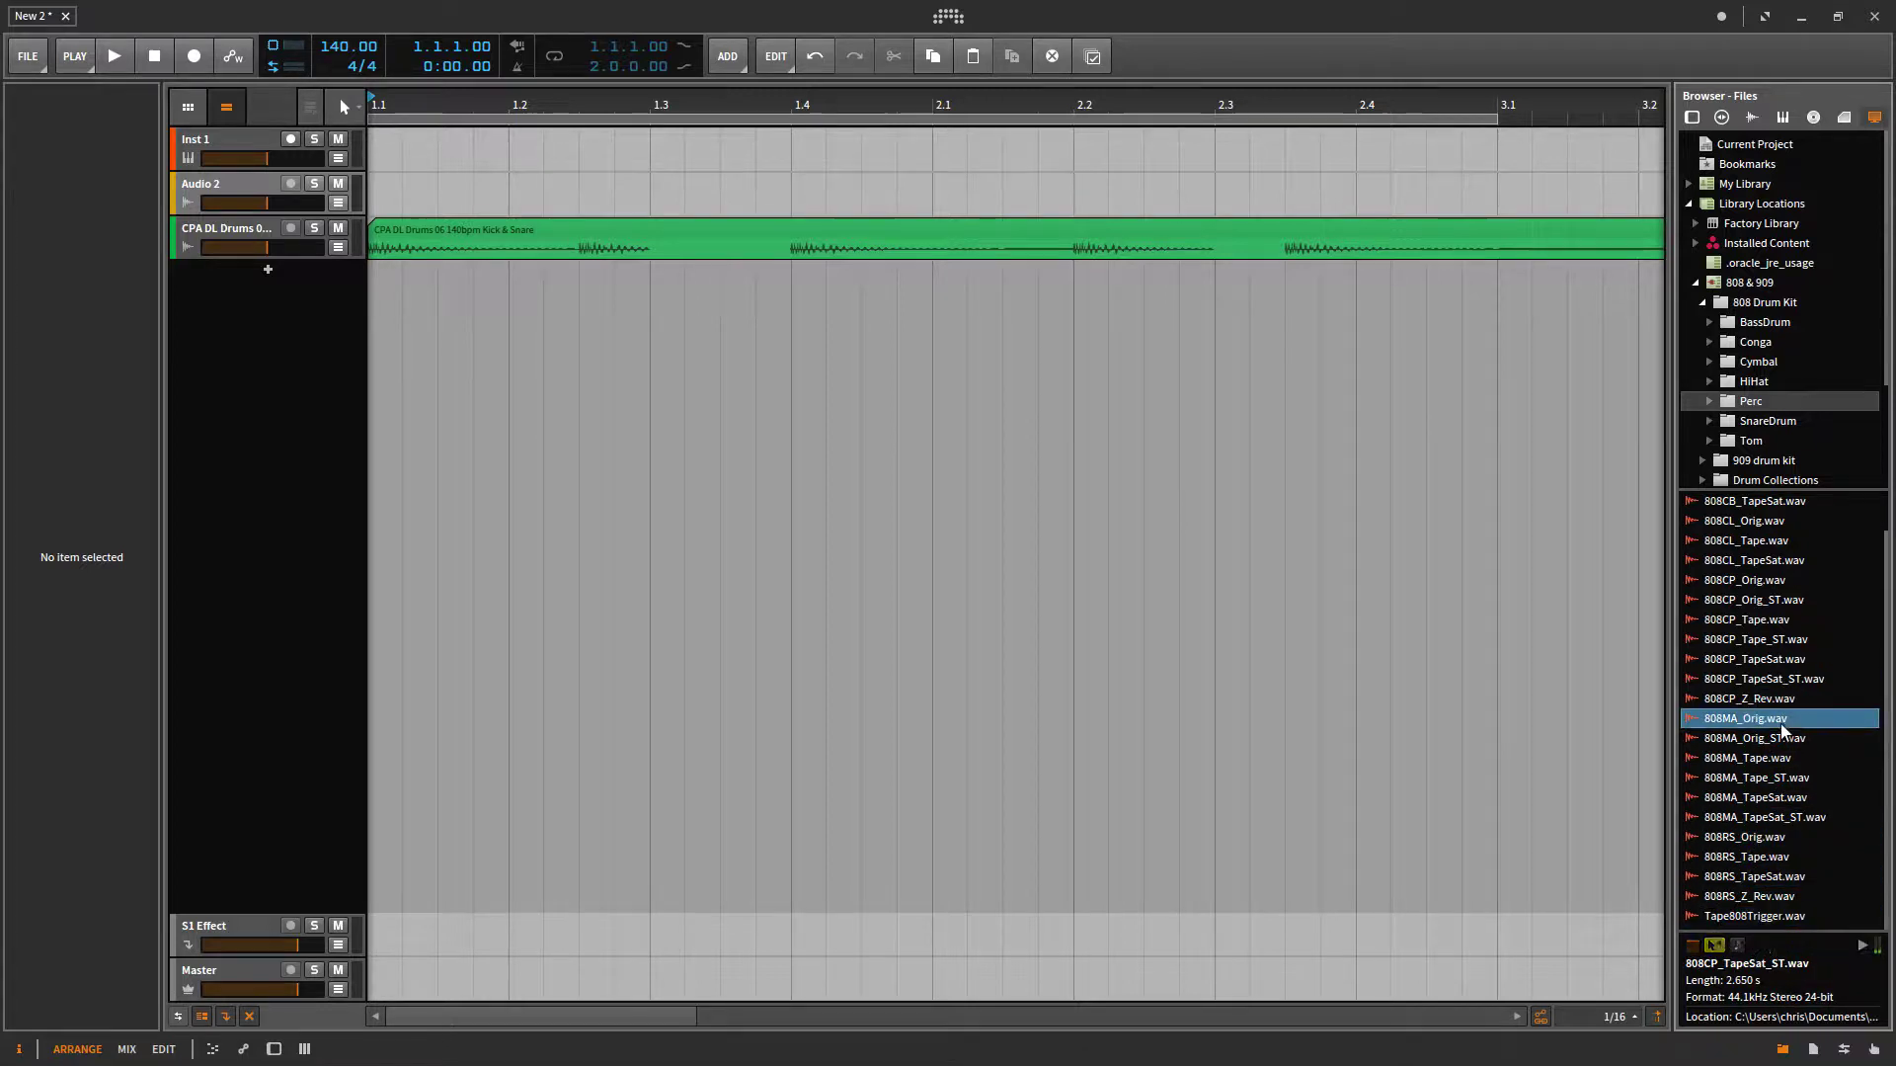
click(1759, 562)
scroll(1773, 637, up, 1)
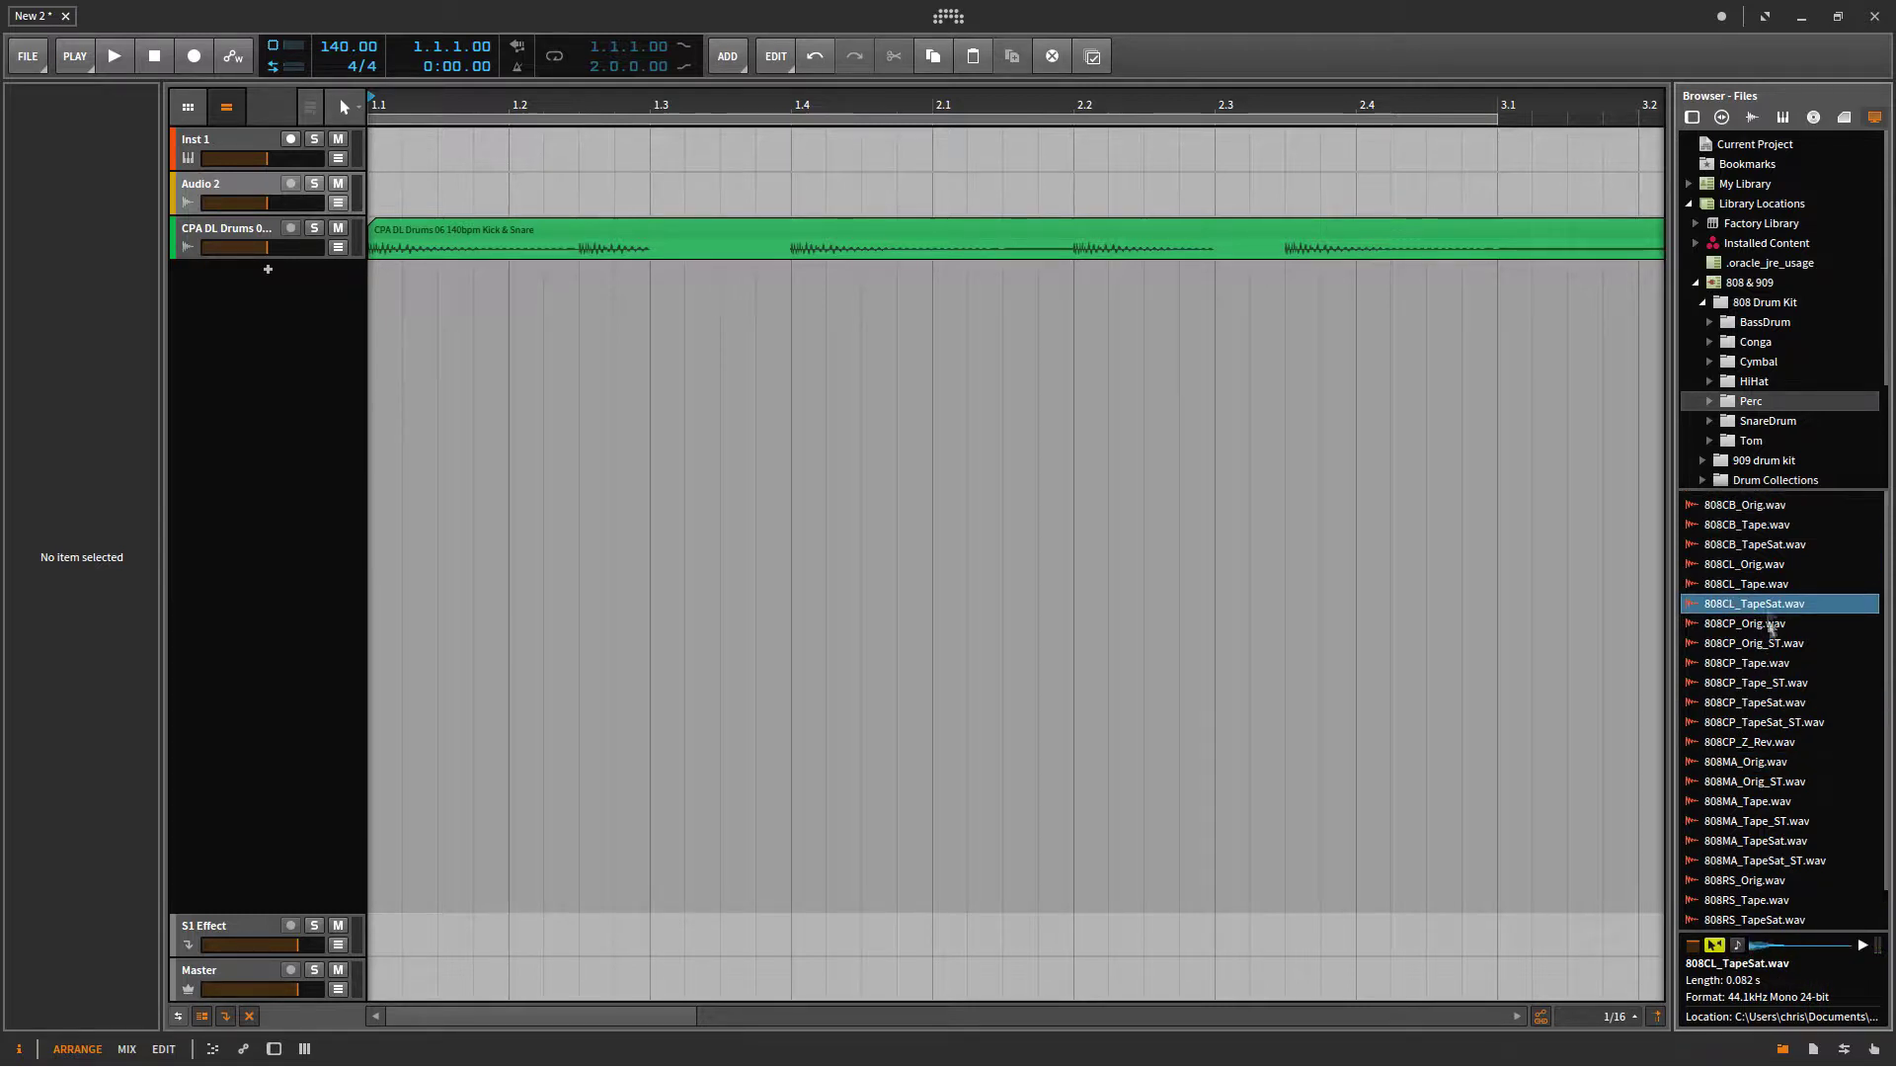
click(1770, 506)
click(1749, 748)
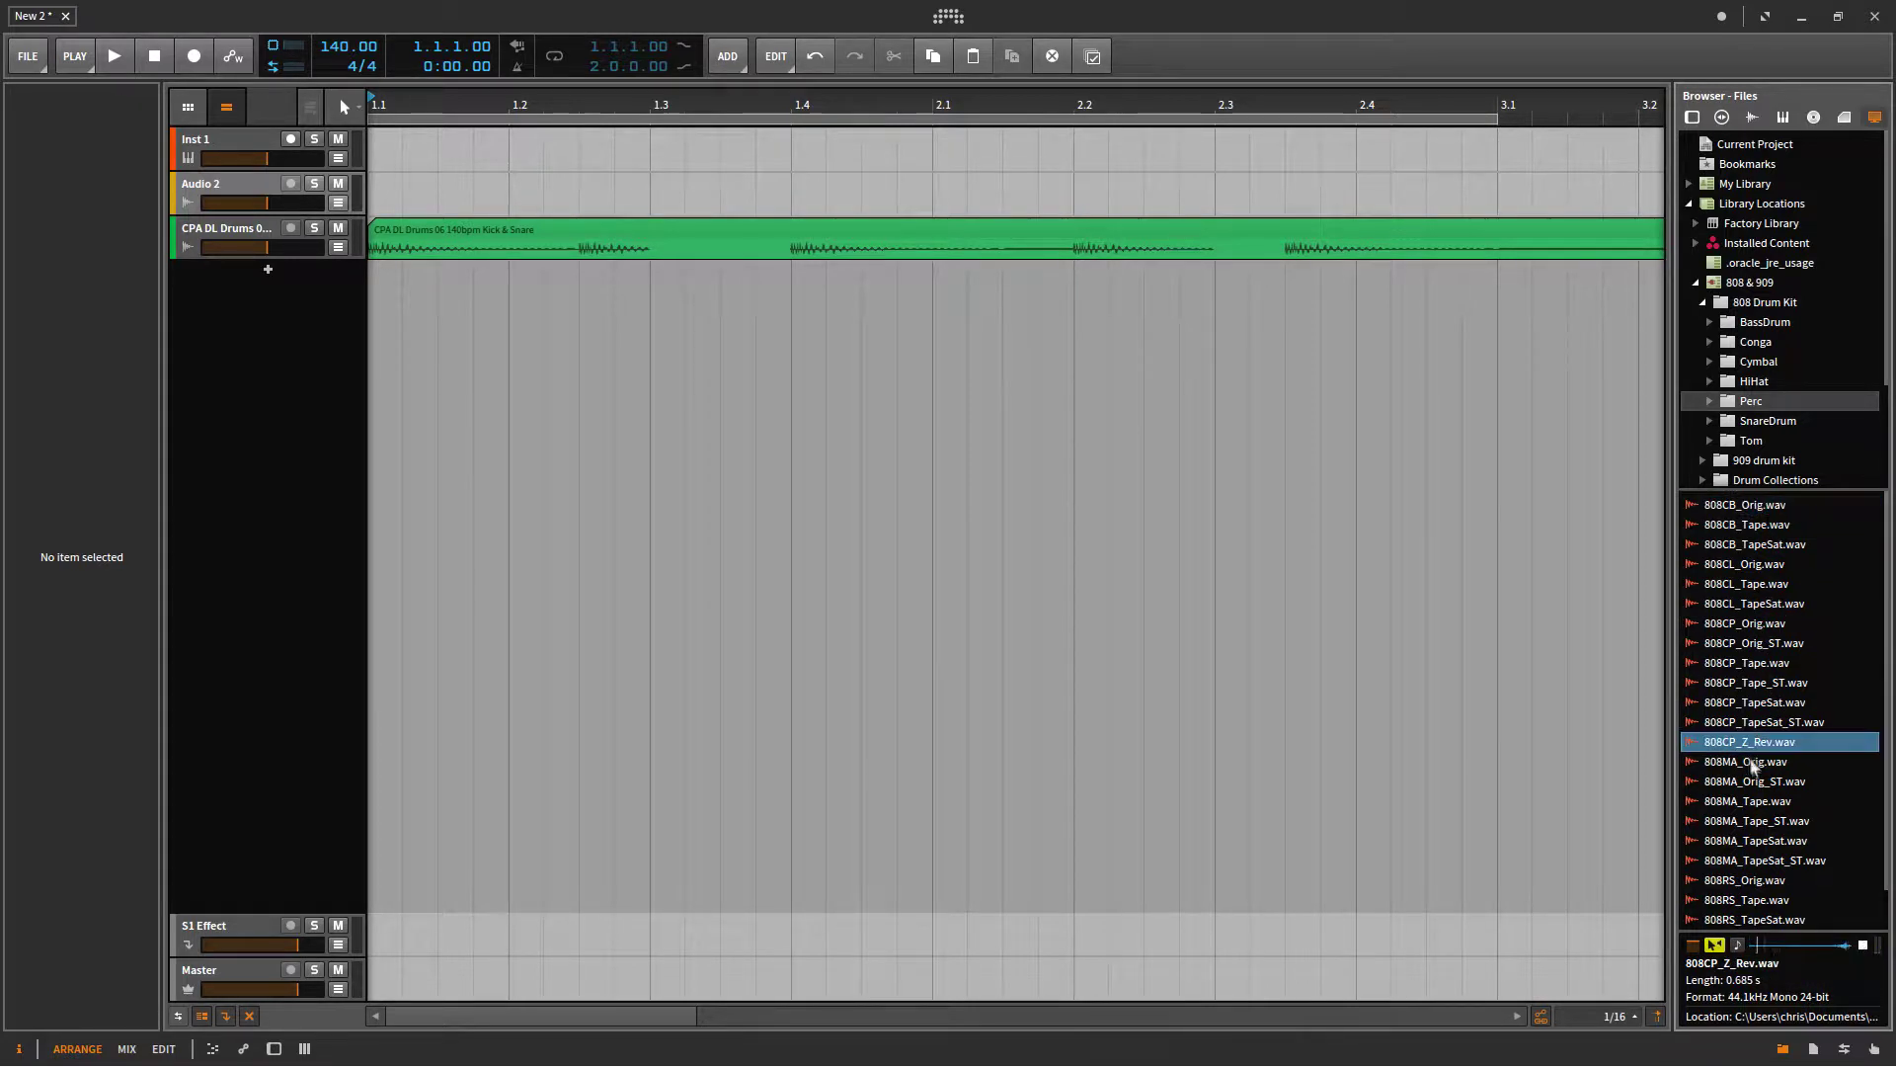
click(1761, 779)
click(1764, 725)
click(1758, 688)
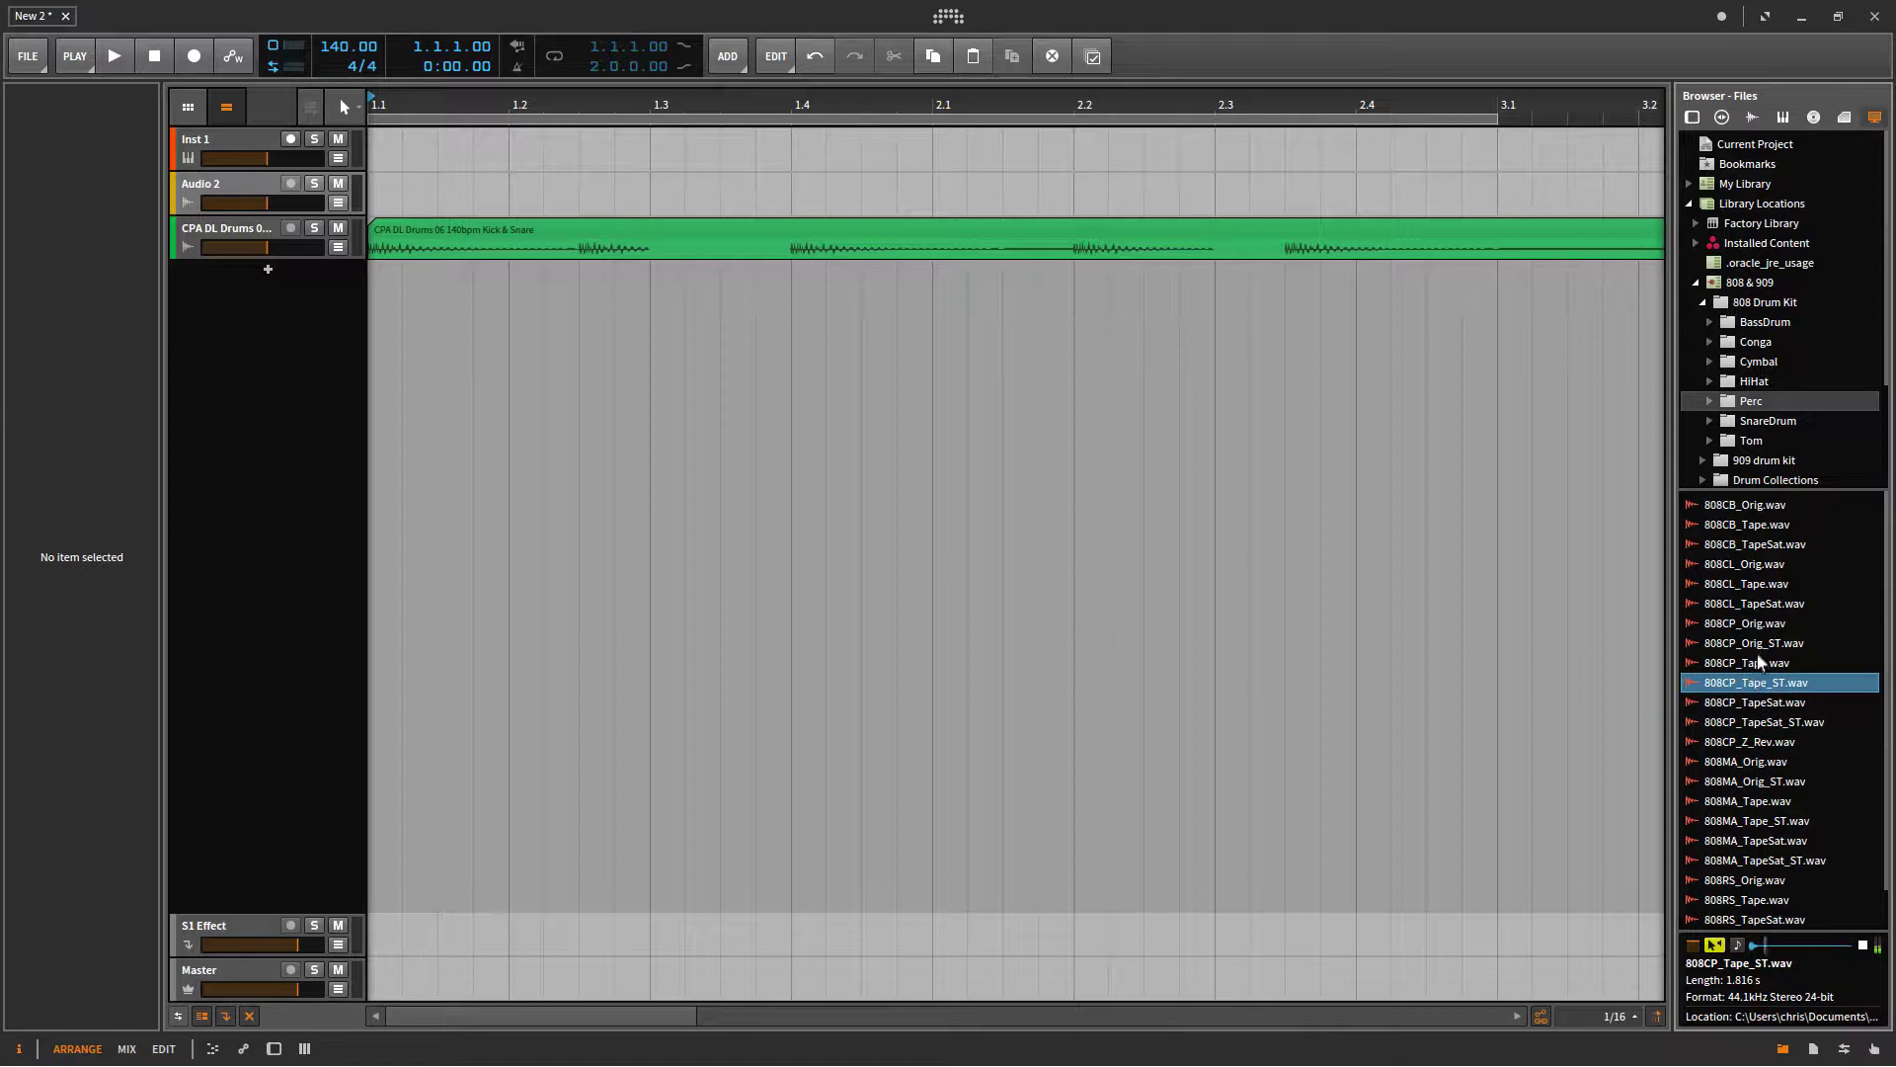
- Compare the 808CP clap samples with the neighbouring 808CL samples by ear, ending on 808CP_Orig.wav
click(1759, 655)
click(1757, 624)
click(1763, 605)
click(1760, 623)
click(1764, 604)
click(1762, 585)
click(1762, 623)
click(1764, 643)
click(1764, 624)
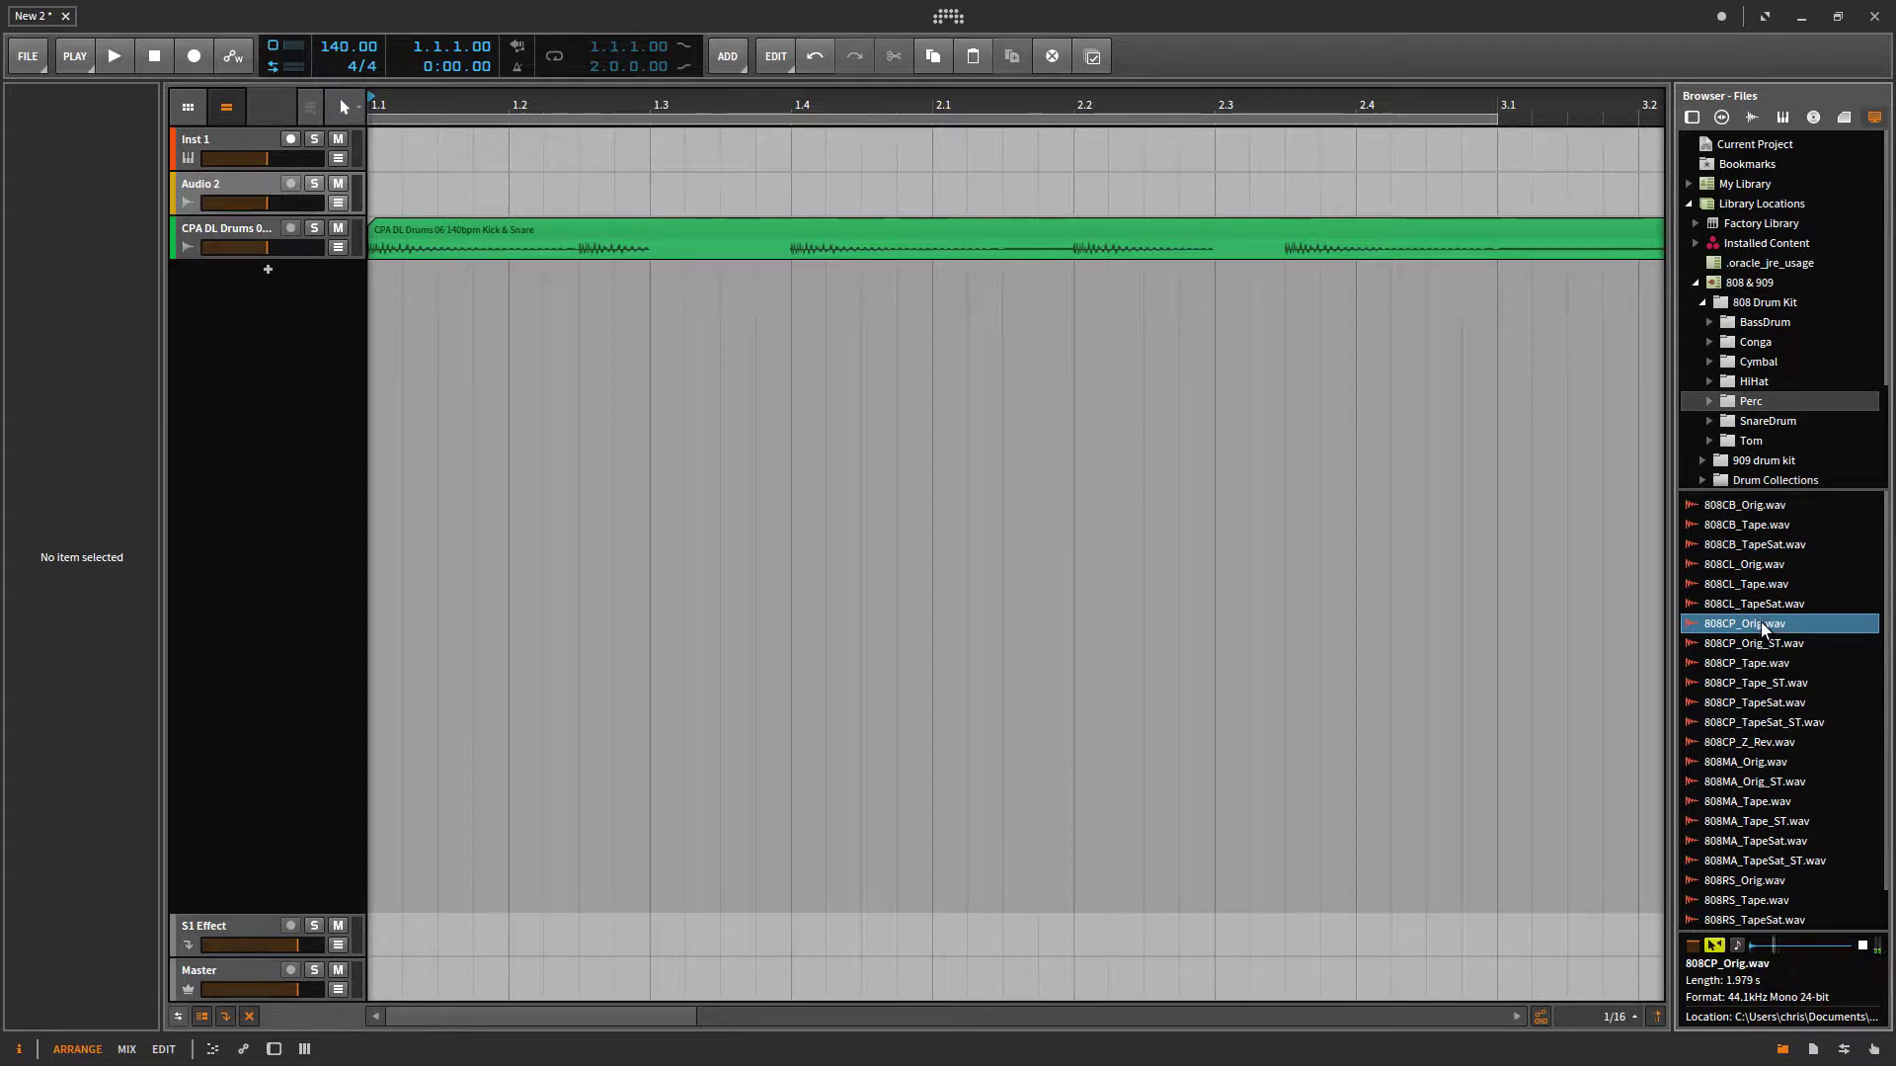
click(1762, 606)
click(1765, 625)
click(213, 1049)
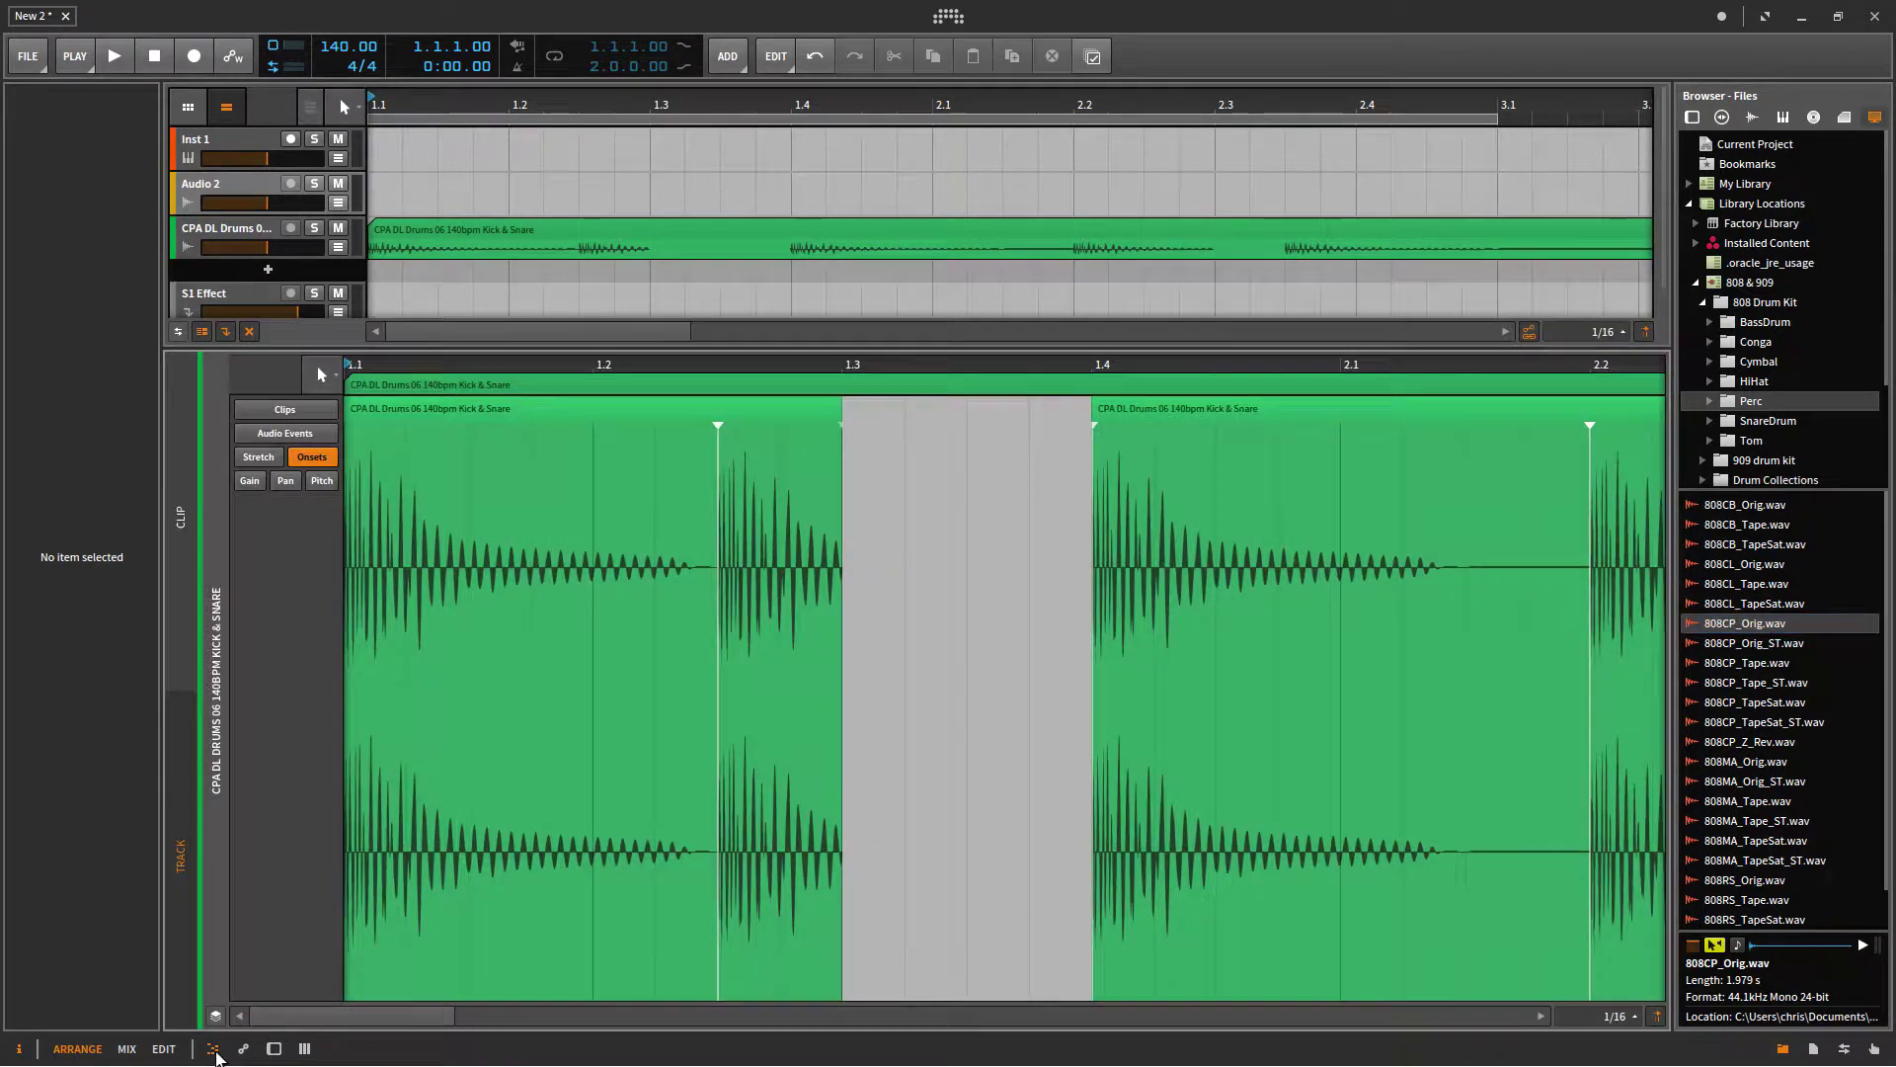
mouse_move(1768, 624)
mouse_down()
mouse_move(830, 677)
mouse_move(1435, 648)
mouse_move(864, 691)
mouse_move(983, 652)
mouse_move(1649, 617)
mouse_move(1768, 630)
mouse_up()
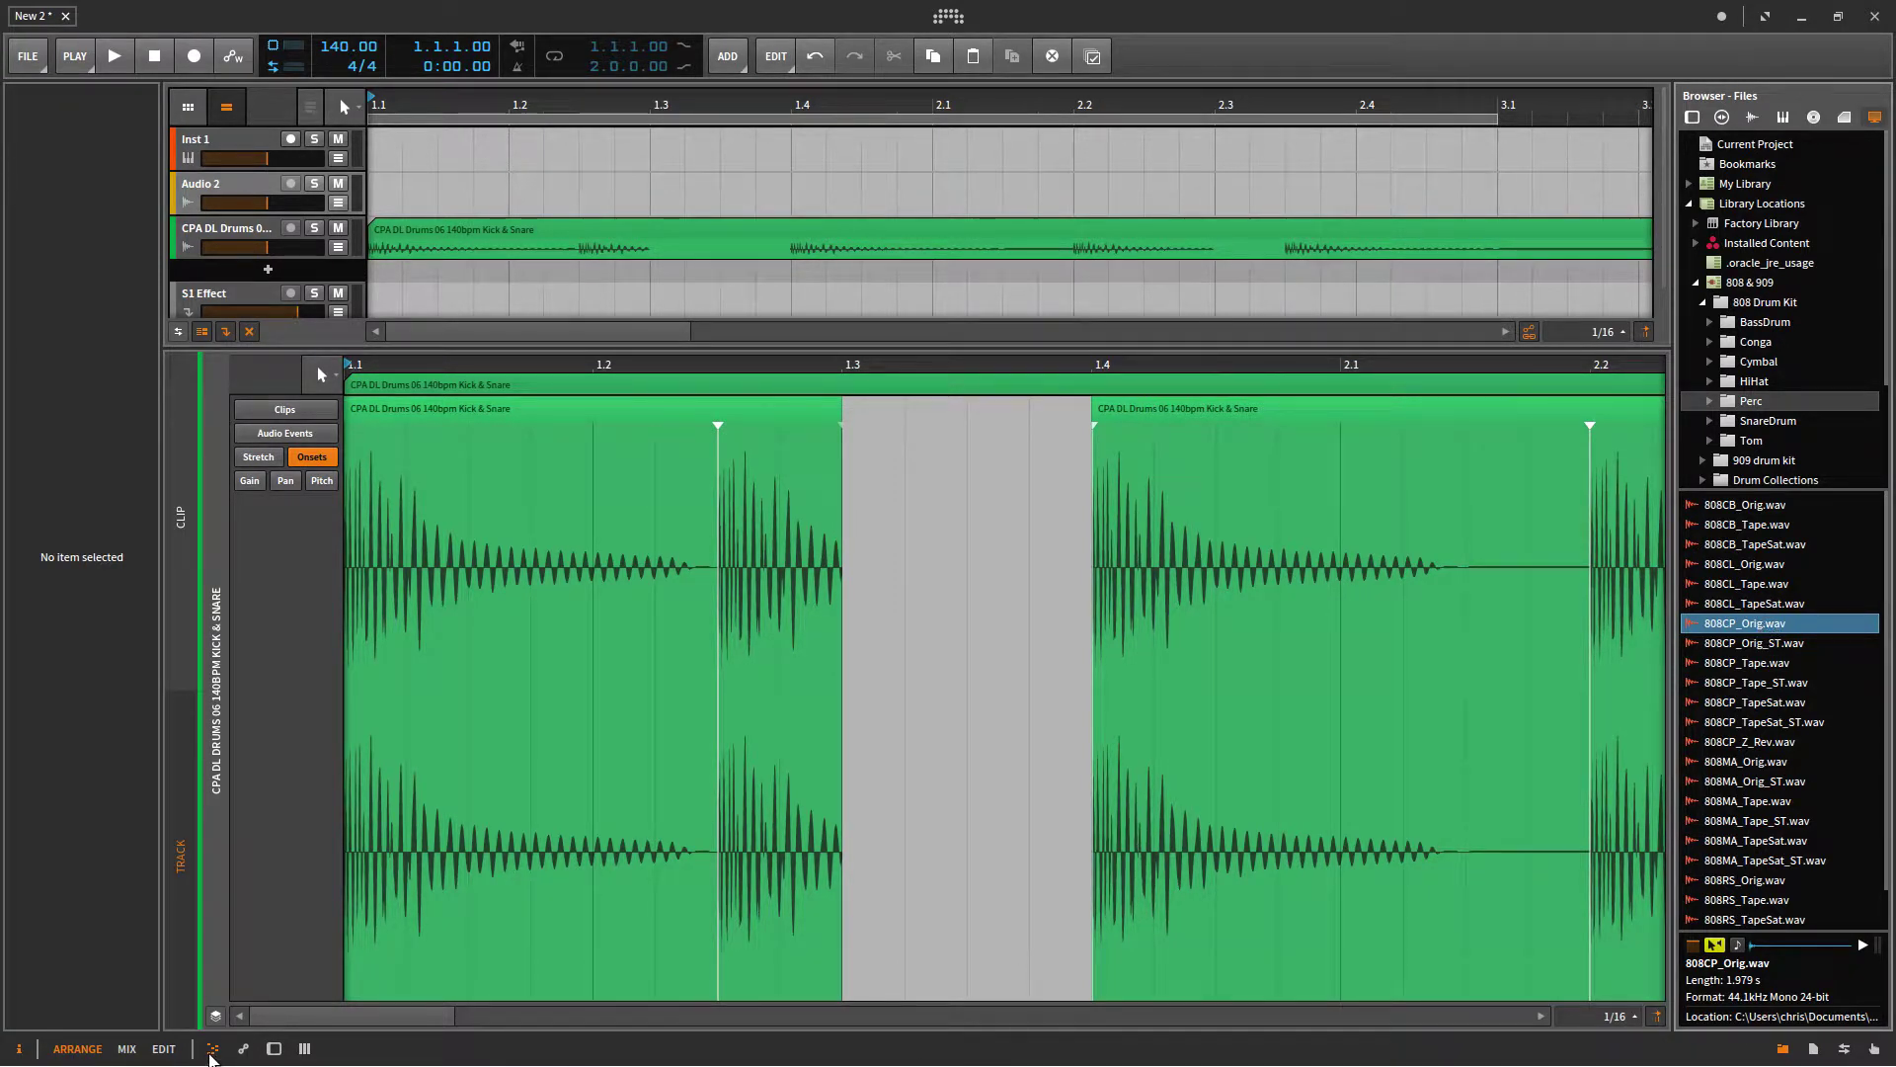
click(212, 1050)
- Add 808CP_Orig.wav on a new track below the drum loop at 1.3 and shorten its clip to end at 1.4
drag(1766, 625, 665, 488)
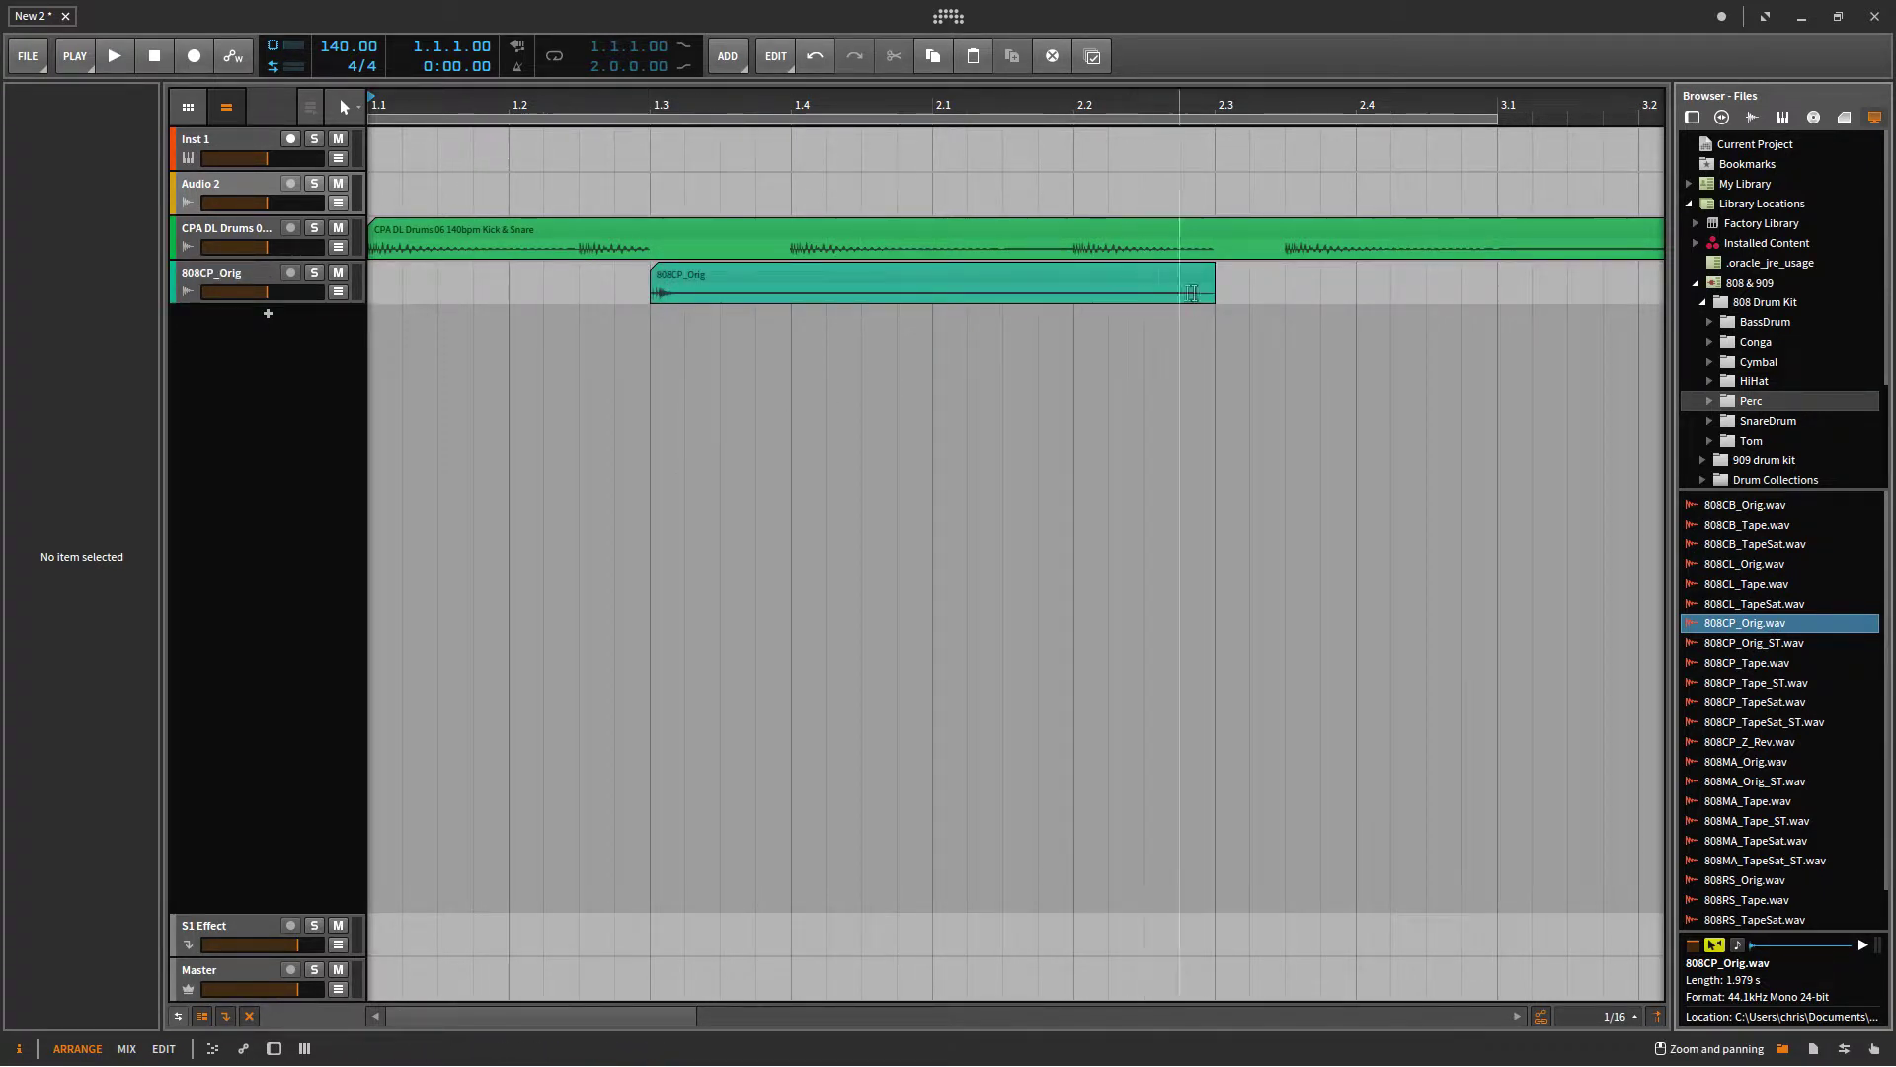
drag(1216, 288, 805, 294)
click(690, 288)
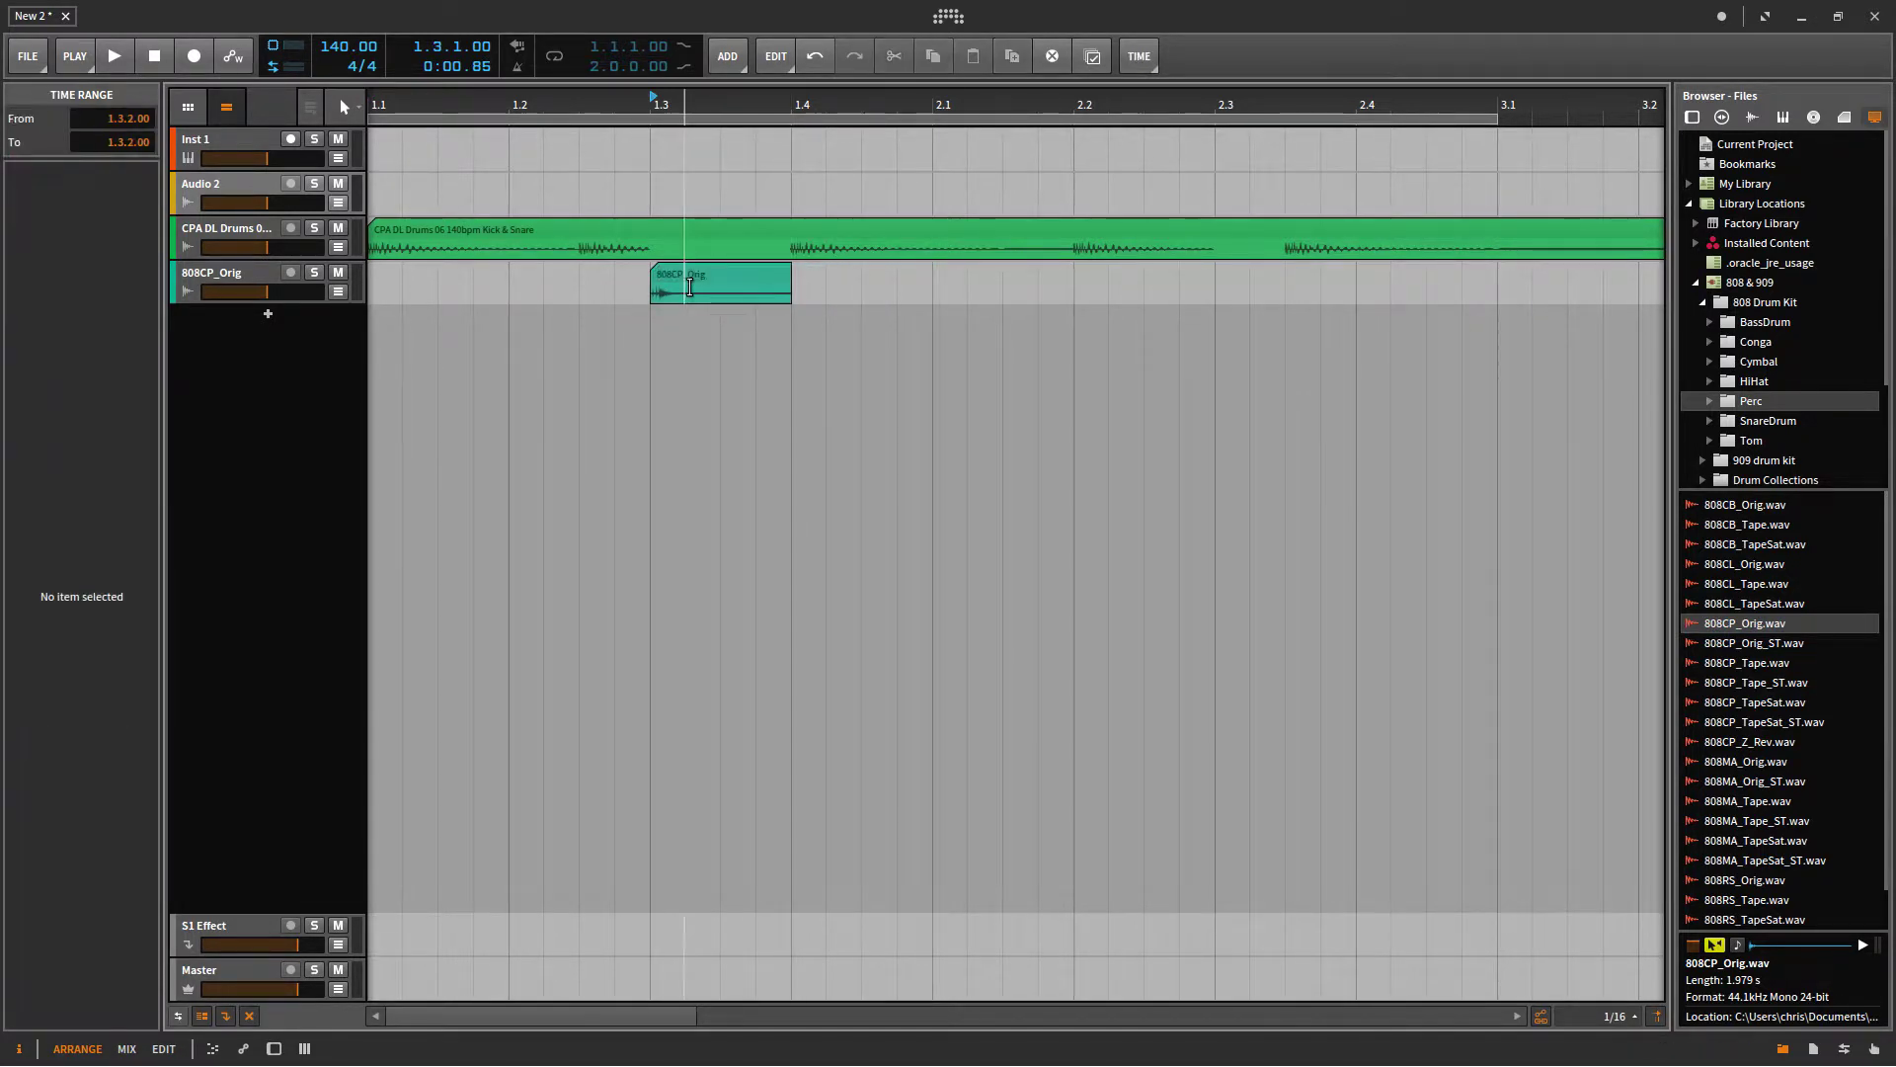
- Try the 808CP_Orig clip on the drum loop track at 1.3, and return it to its own track
drag(674, 287, 667, 248)
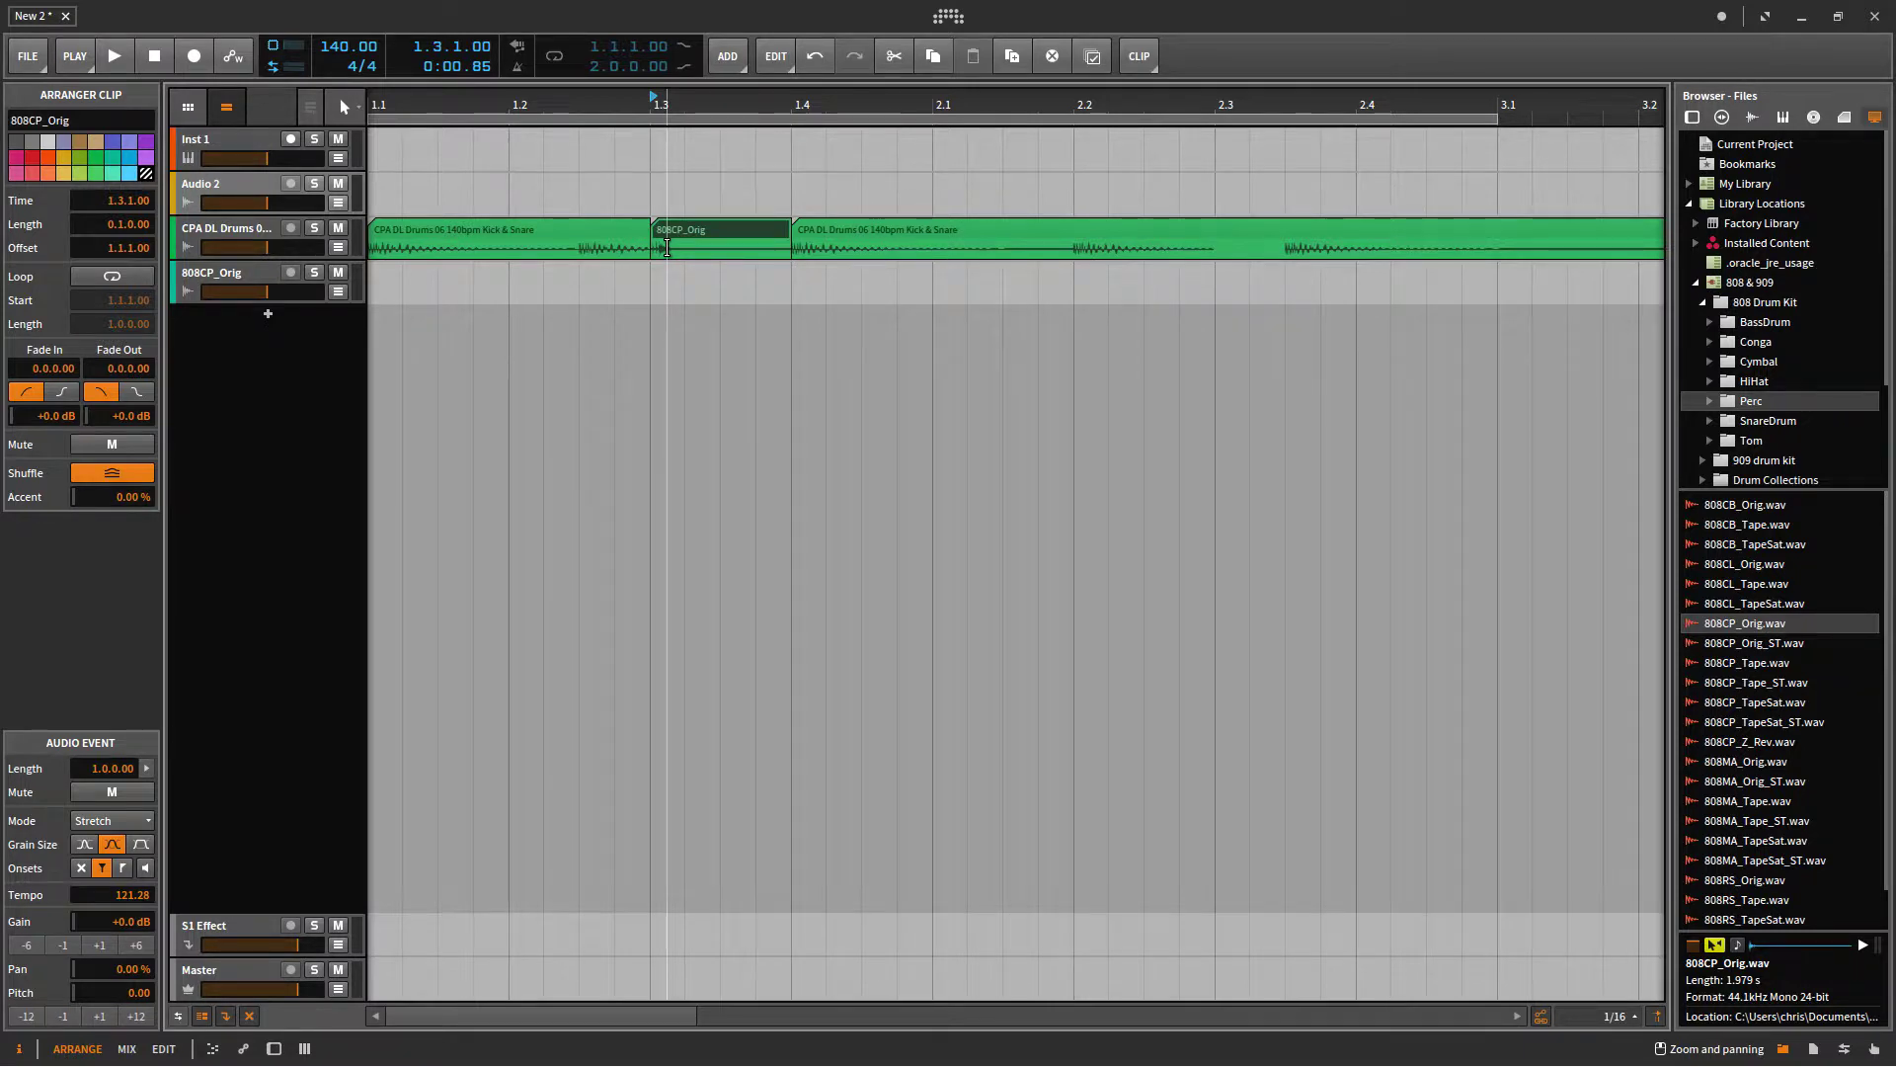
click(667, 248)
click(691, 244)
drag(687, 237, 699, 287)
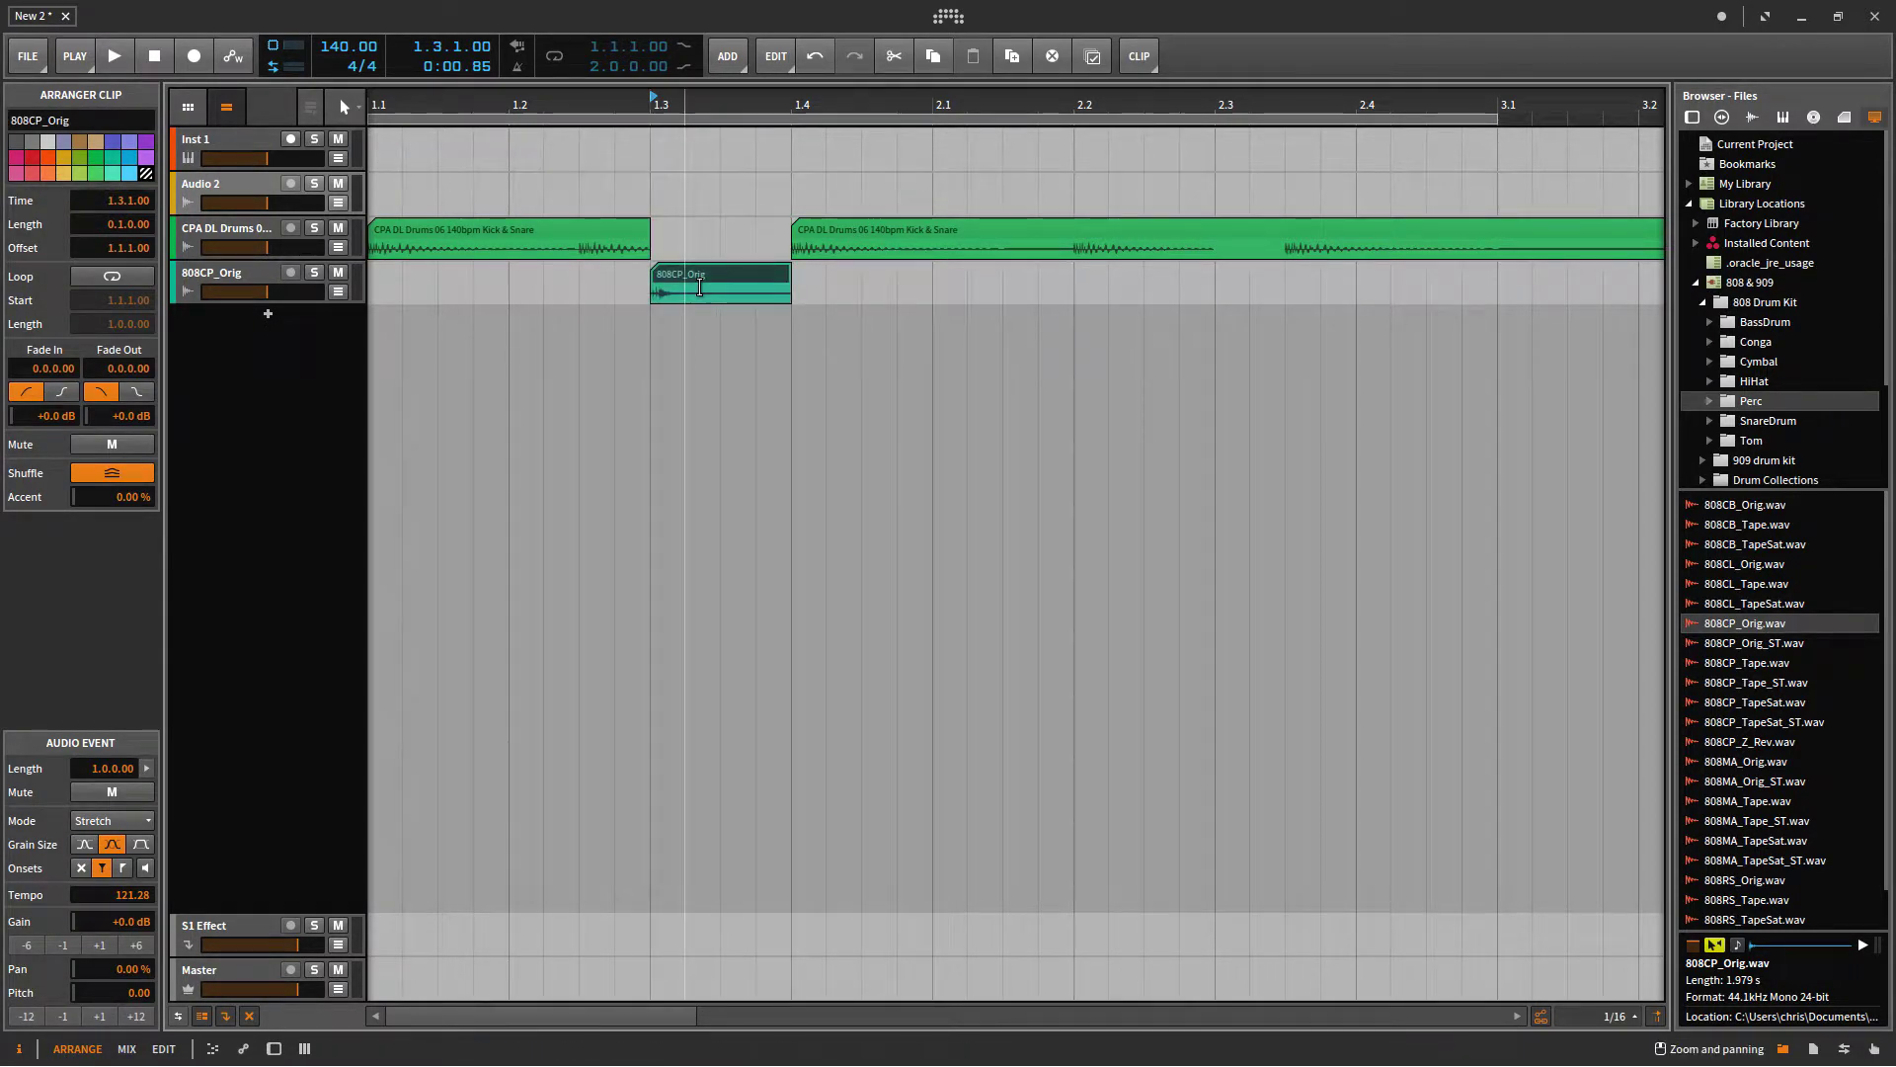
right_click(699, 286)
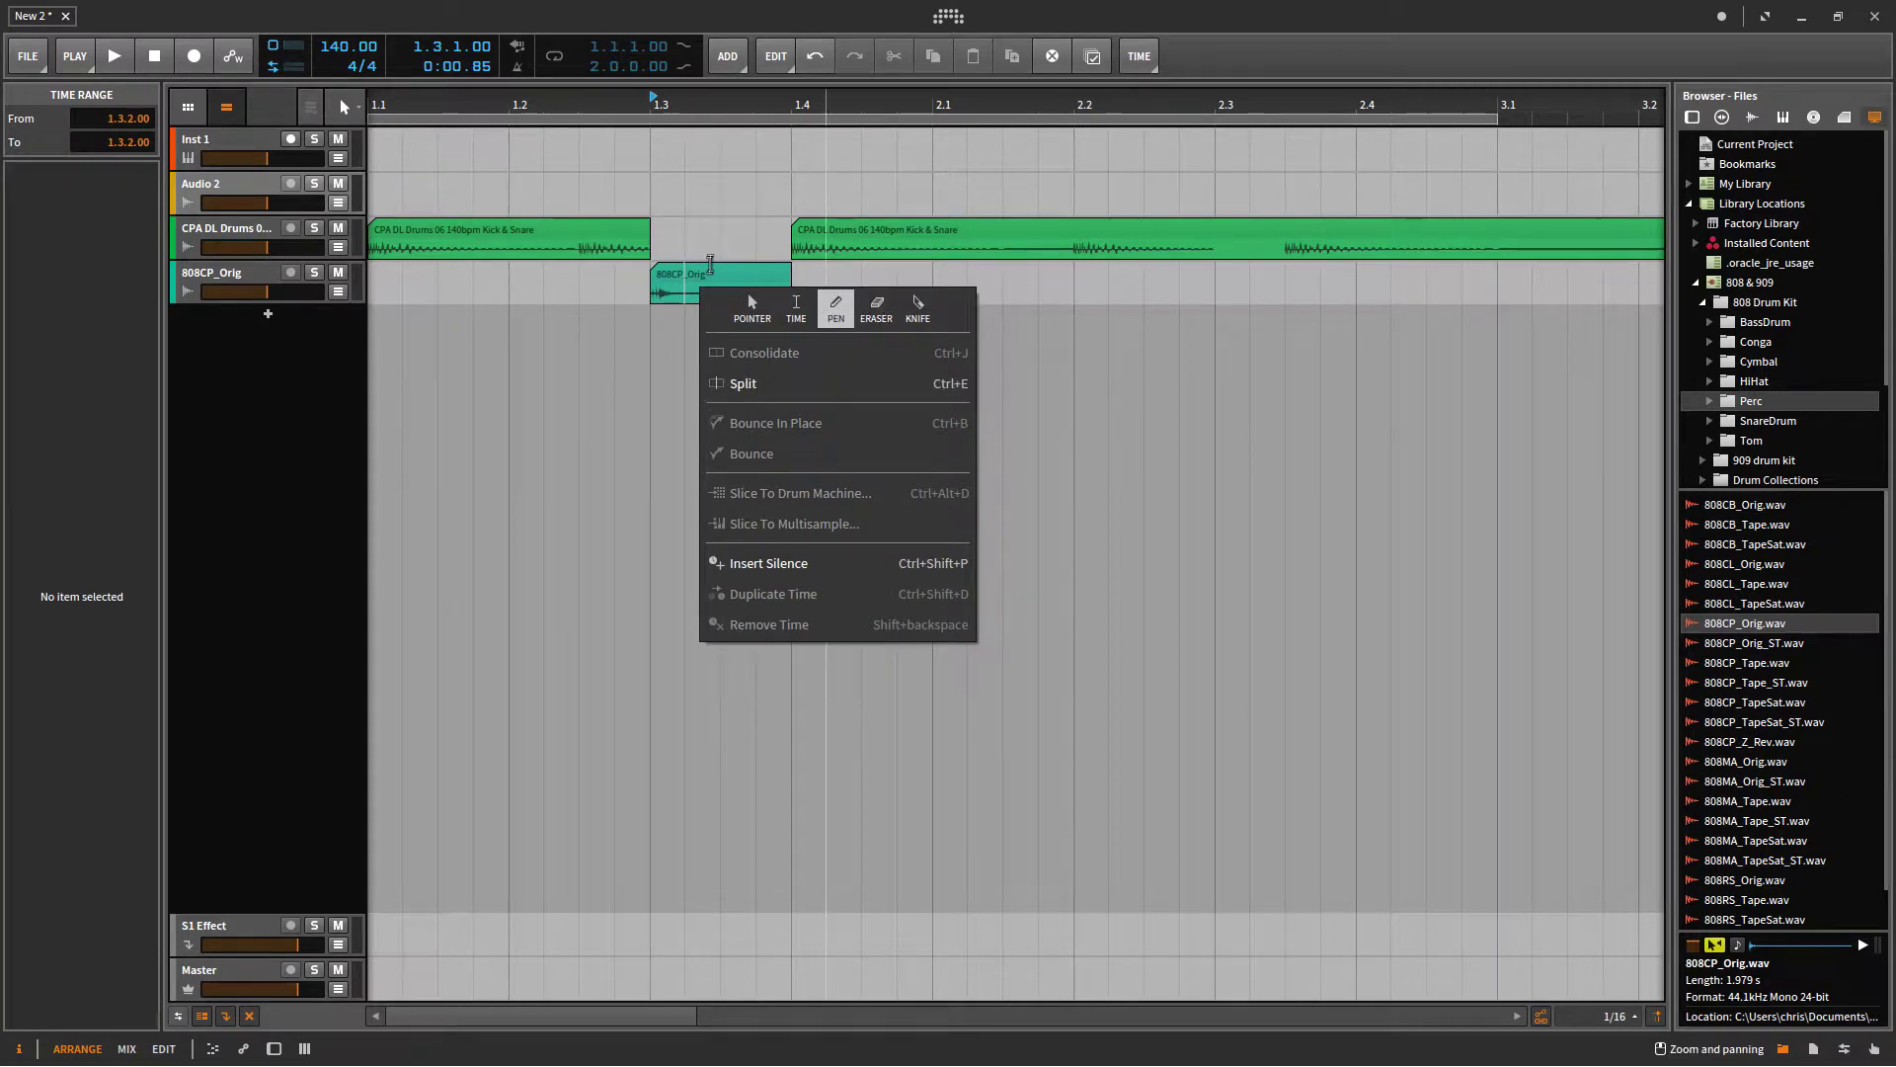
key(Escape)
- Duplicate the 808CP_Orig clip and move the original onto the drum loop track at 1.3
click(691, 286)
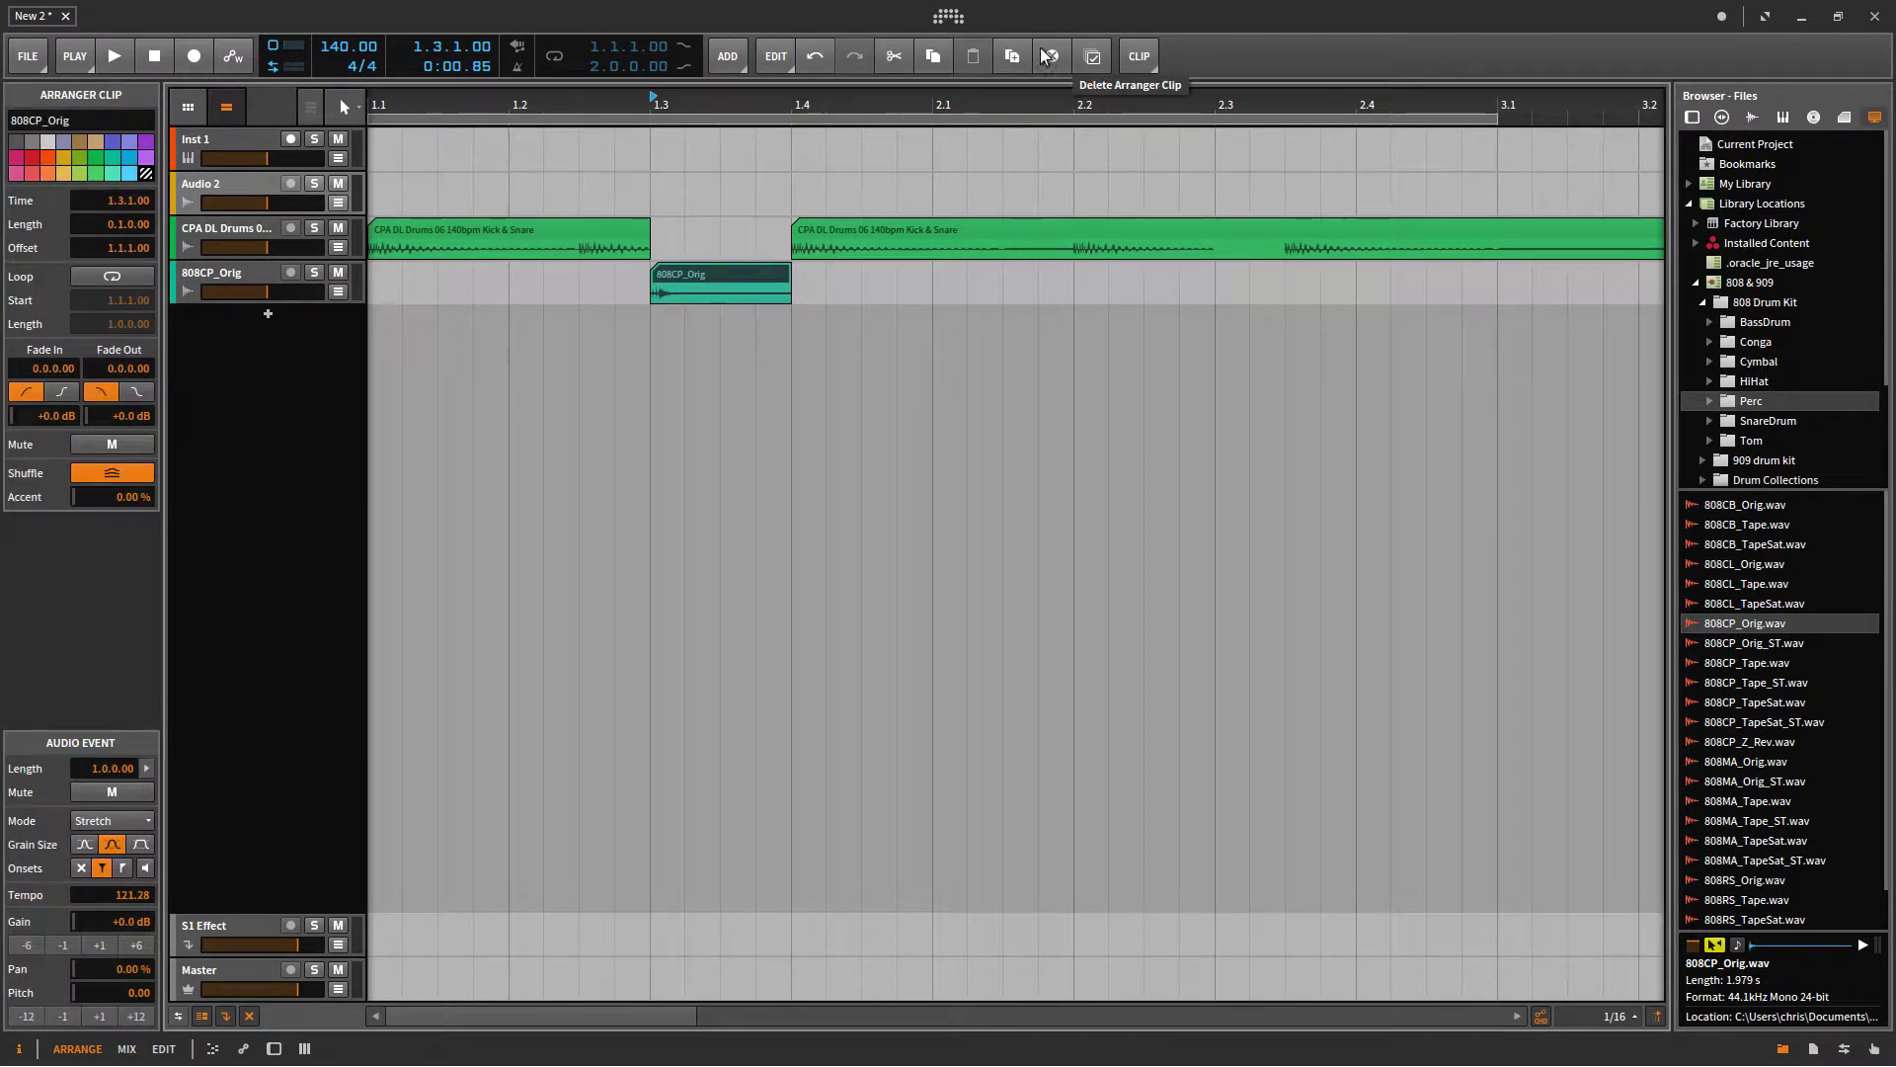
click(1011, 56)
drag(732, 286, 732, 237)
- Move the remaining 808CP_Orig clip to 2.3 on its own track and duplicate it three times in a row
drag(835, 283, 1252, 293)
click(1013, 56)
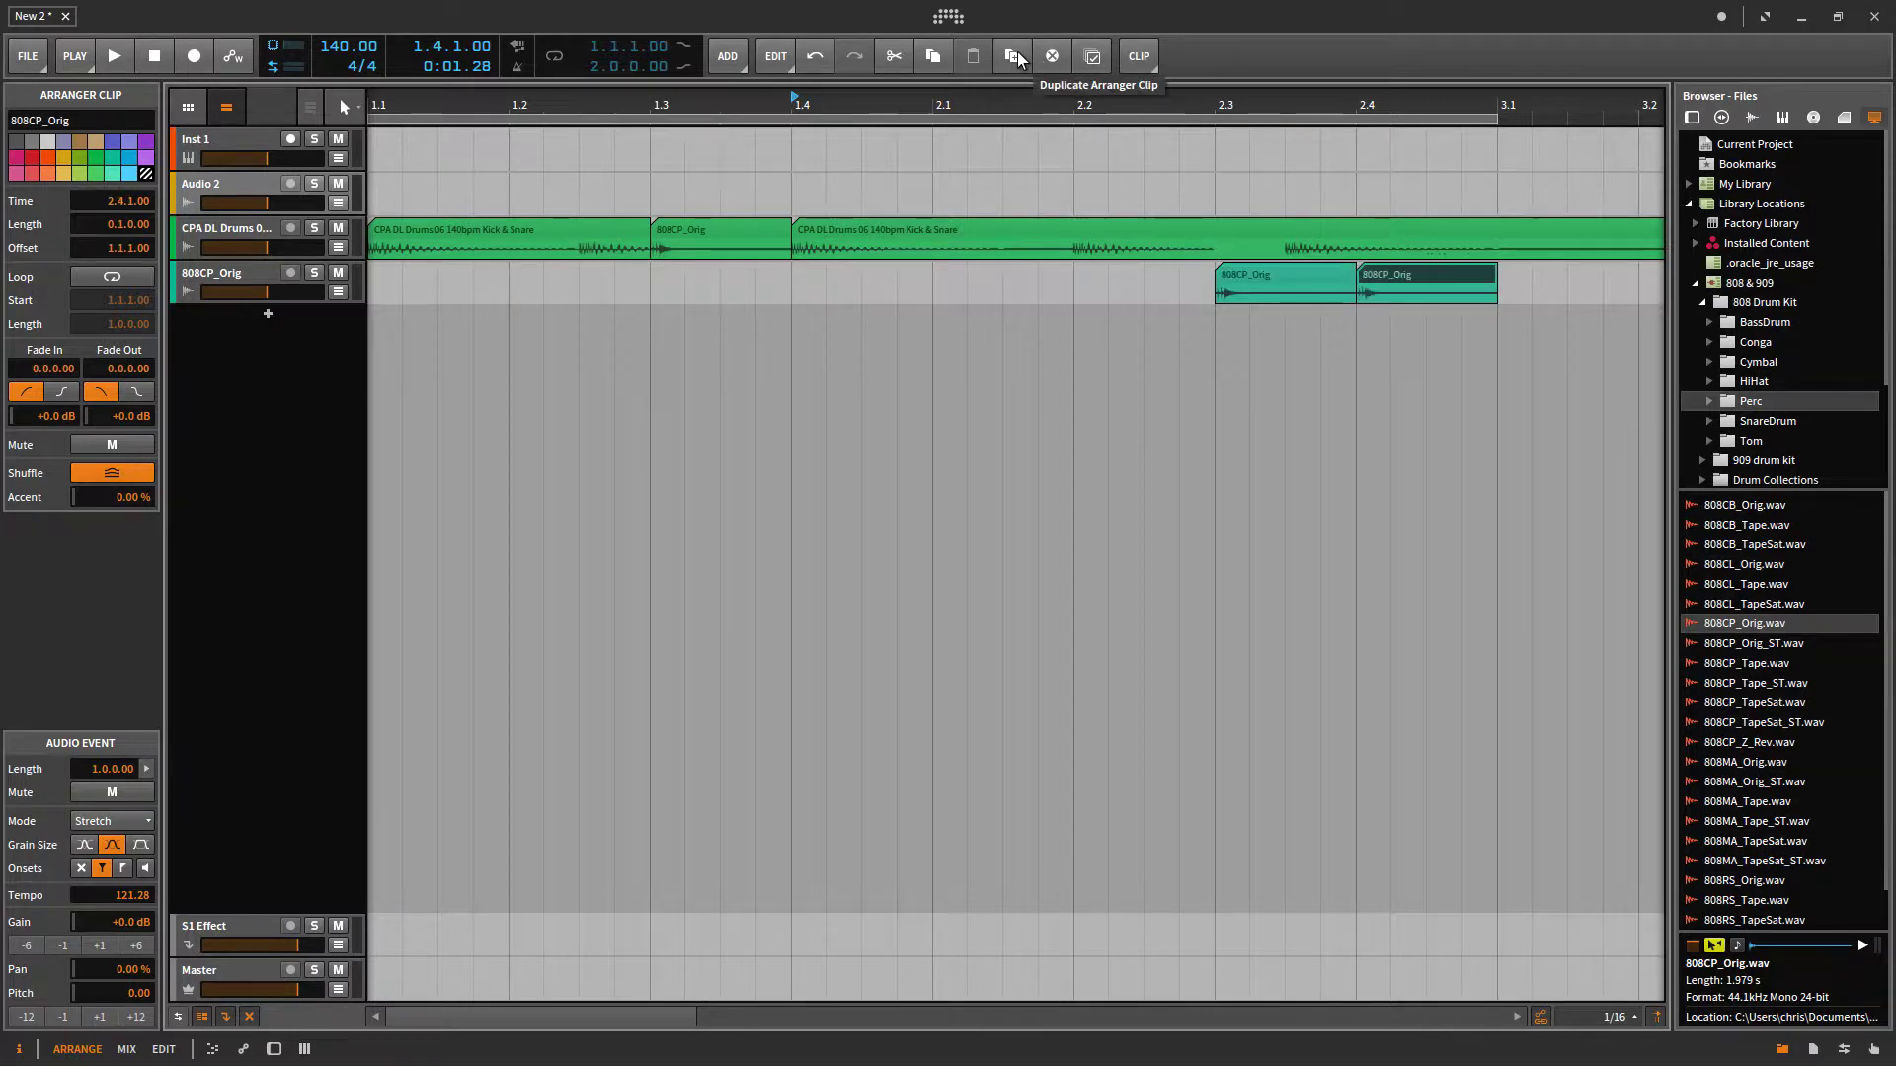
click(1018, 60)
click(1019, 60)
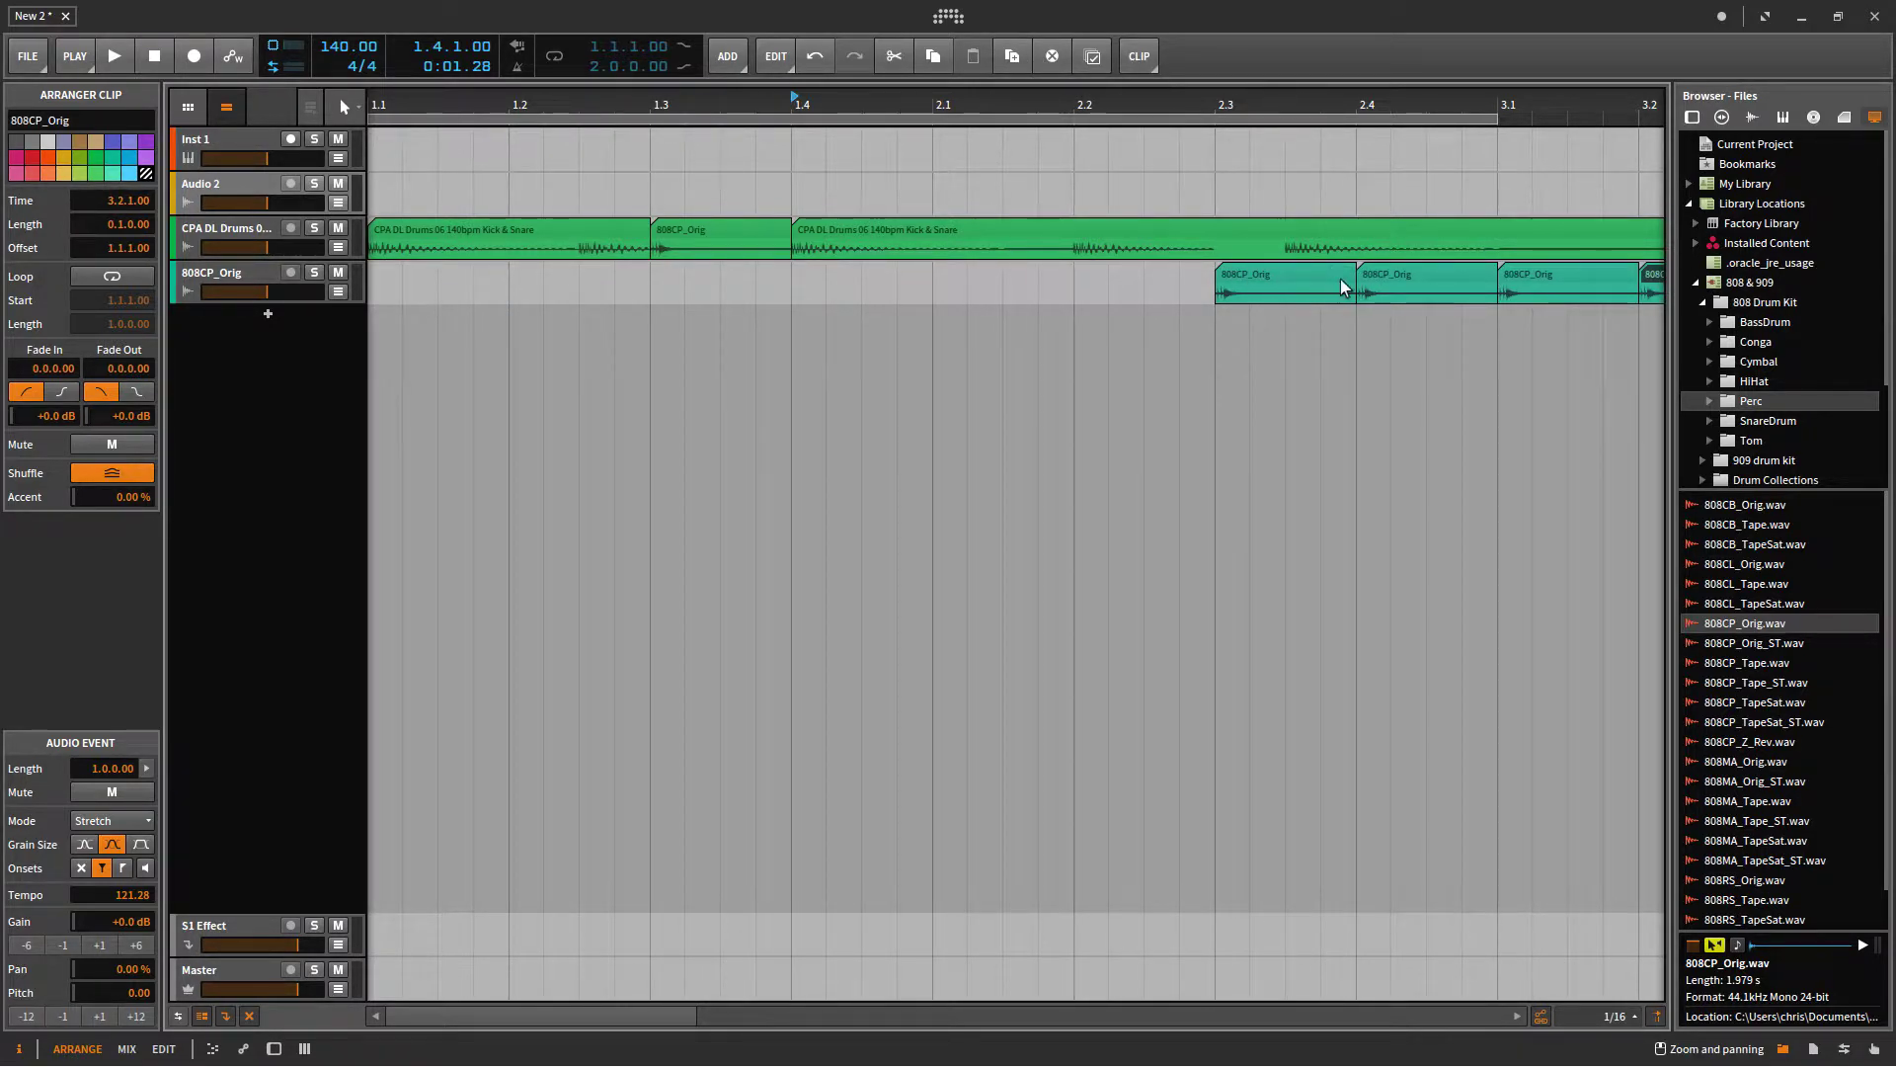
- Shorten the 808CP_Orig clip at 2.3 to a length of 0.0.2.00 and place it on the drum loop track at 2.3
drag(1358, 297, 1232, 249)
click(1230, 289)
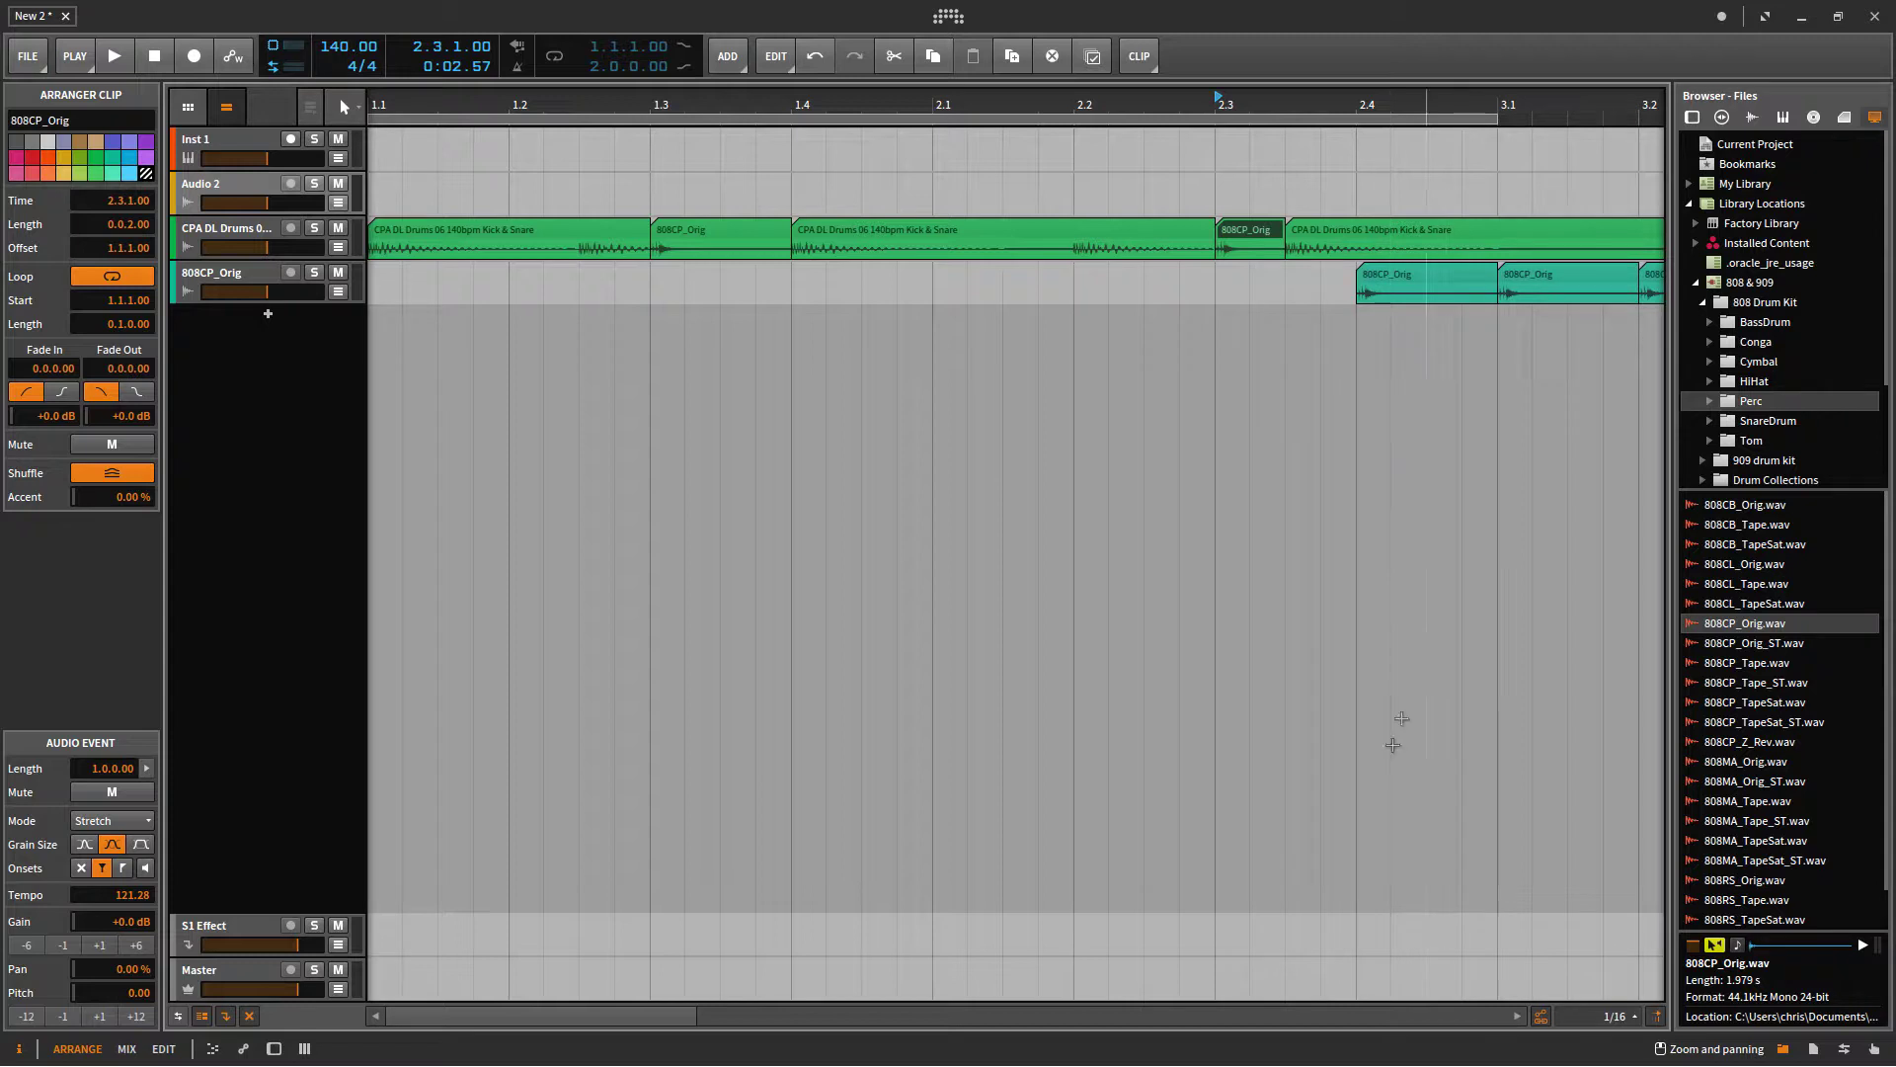
- Move the 808CP_Orig clip at 3.2 to 4.3 and the one at 3.1 to 4.1.4 on their own track
click(1516, 1016)
click(1516, 1017)
click(1516, 1017)
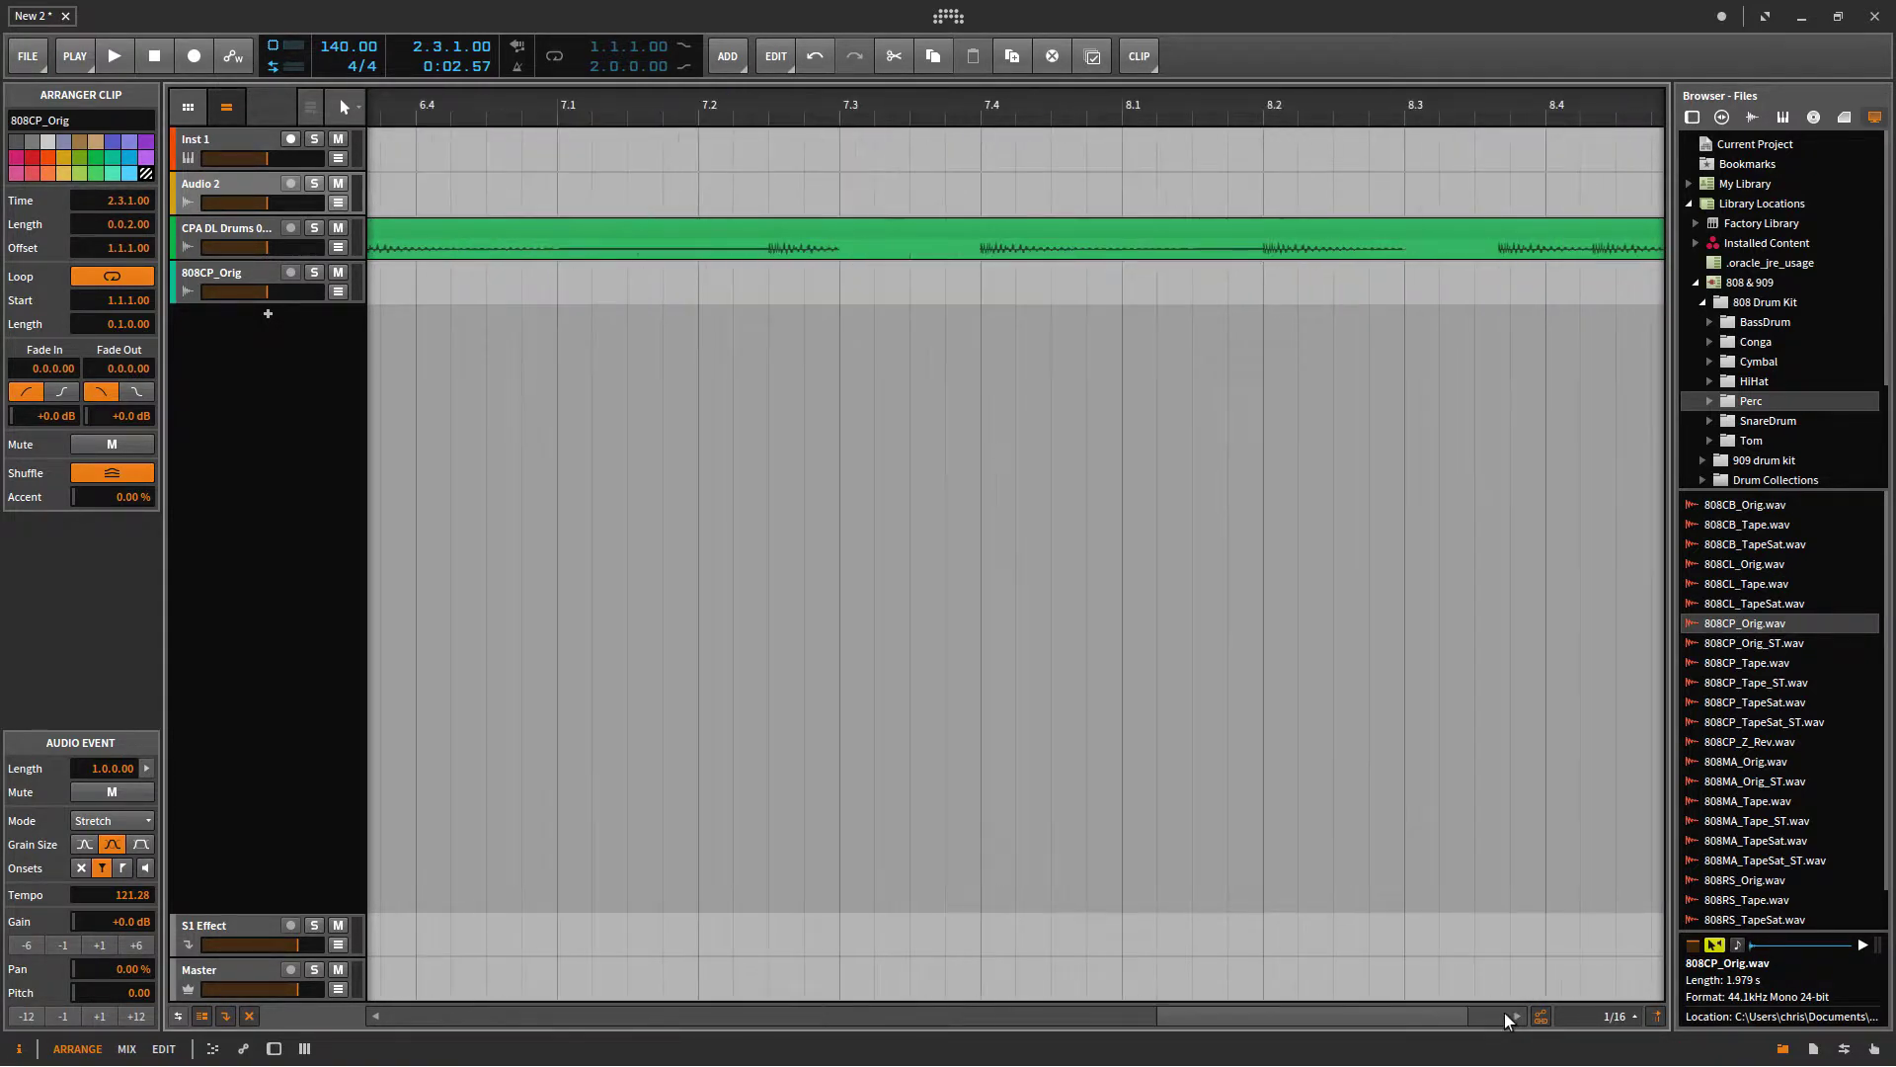
click(375, 1016)
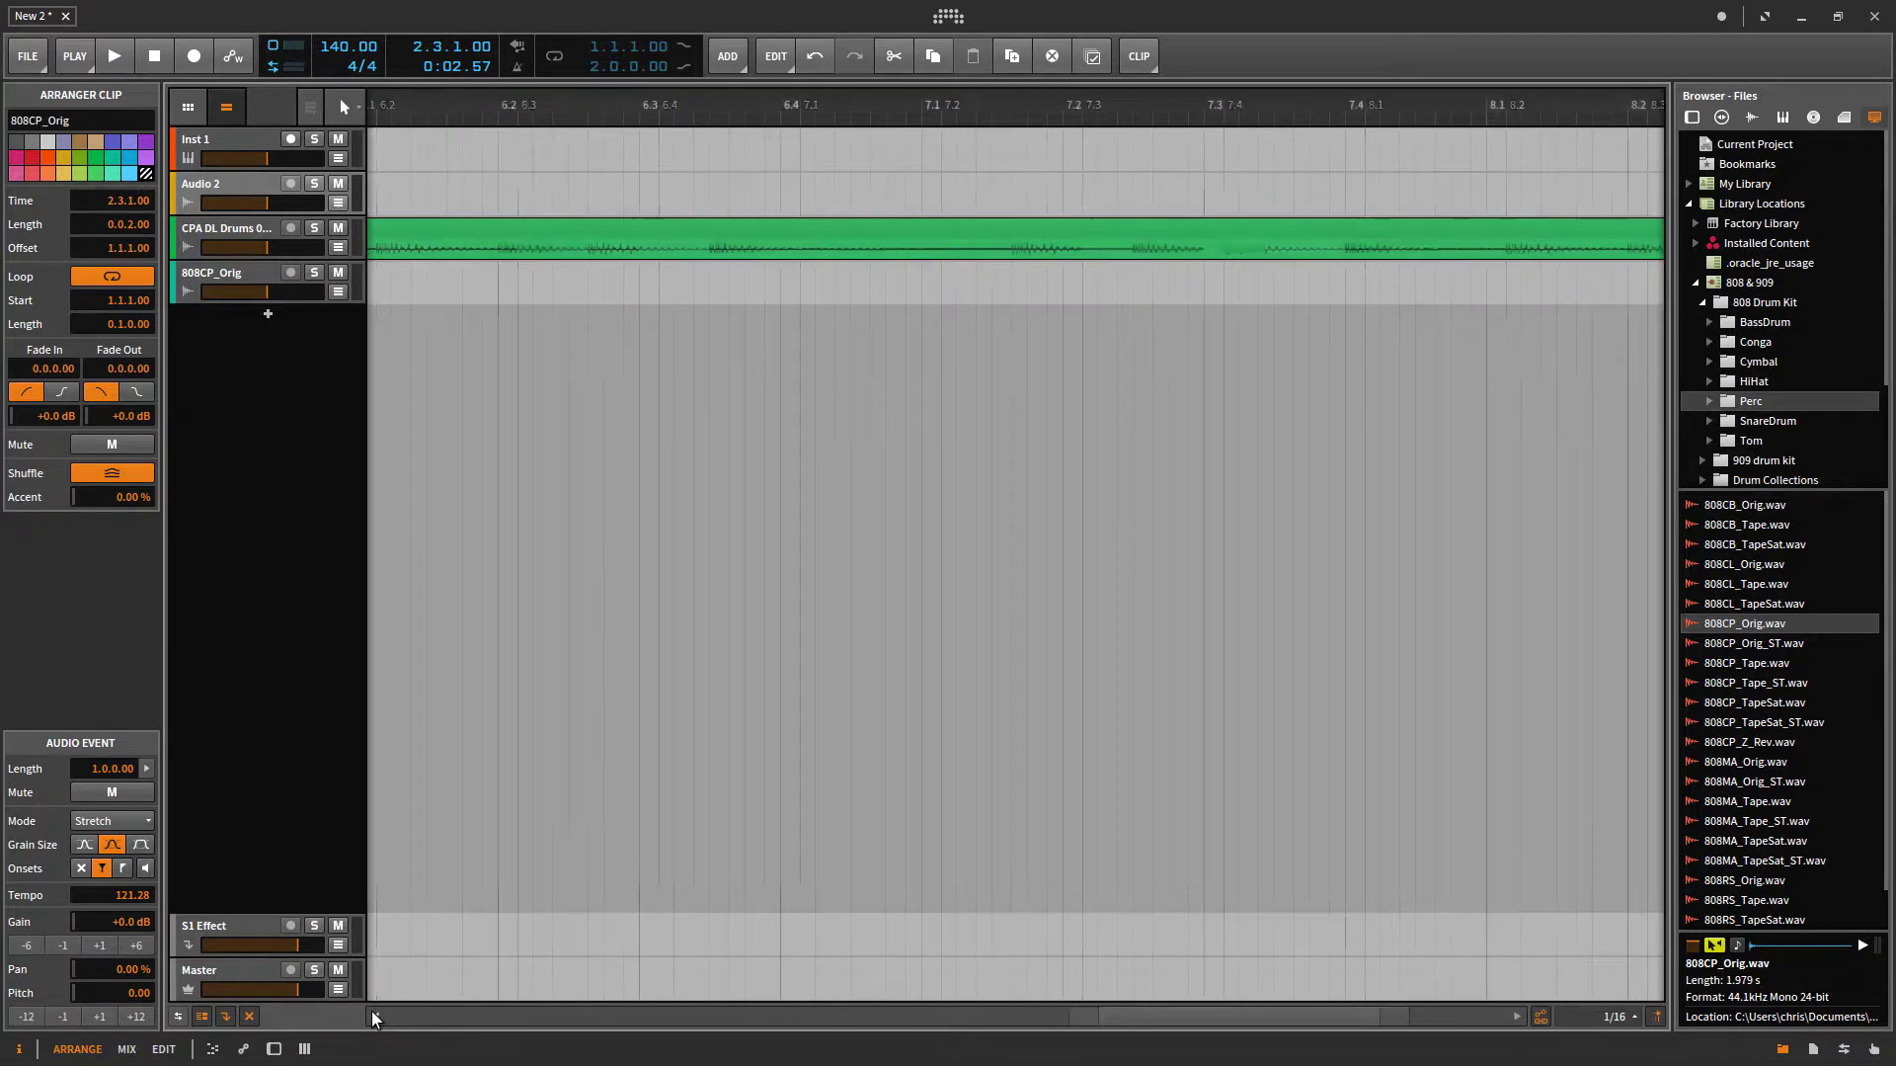
click(375, 1016)
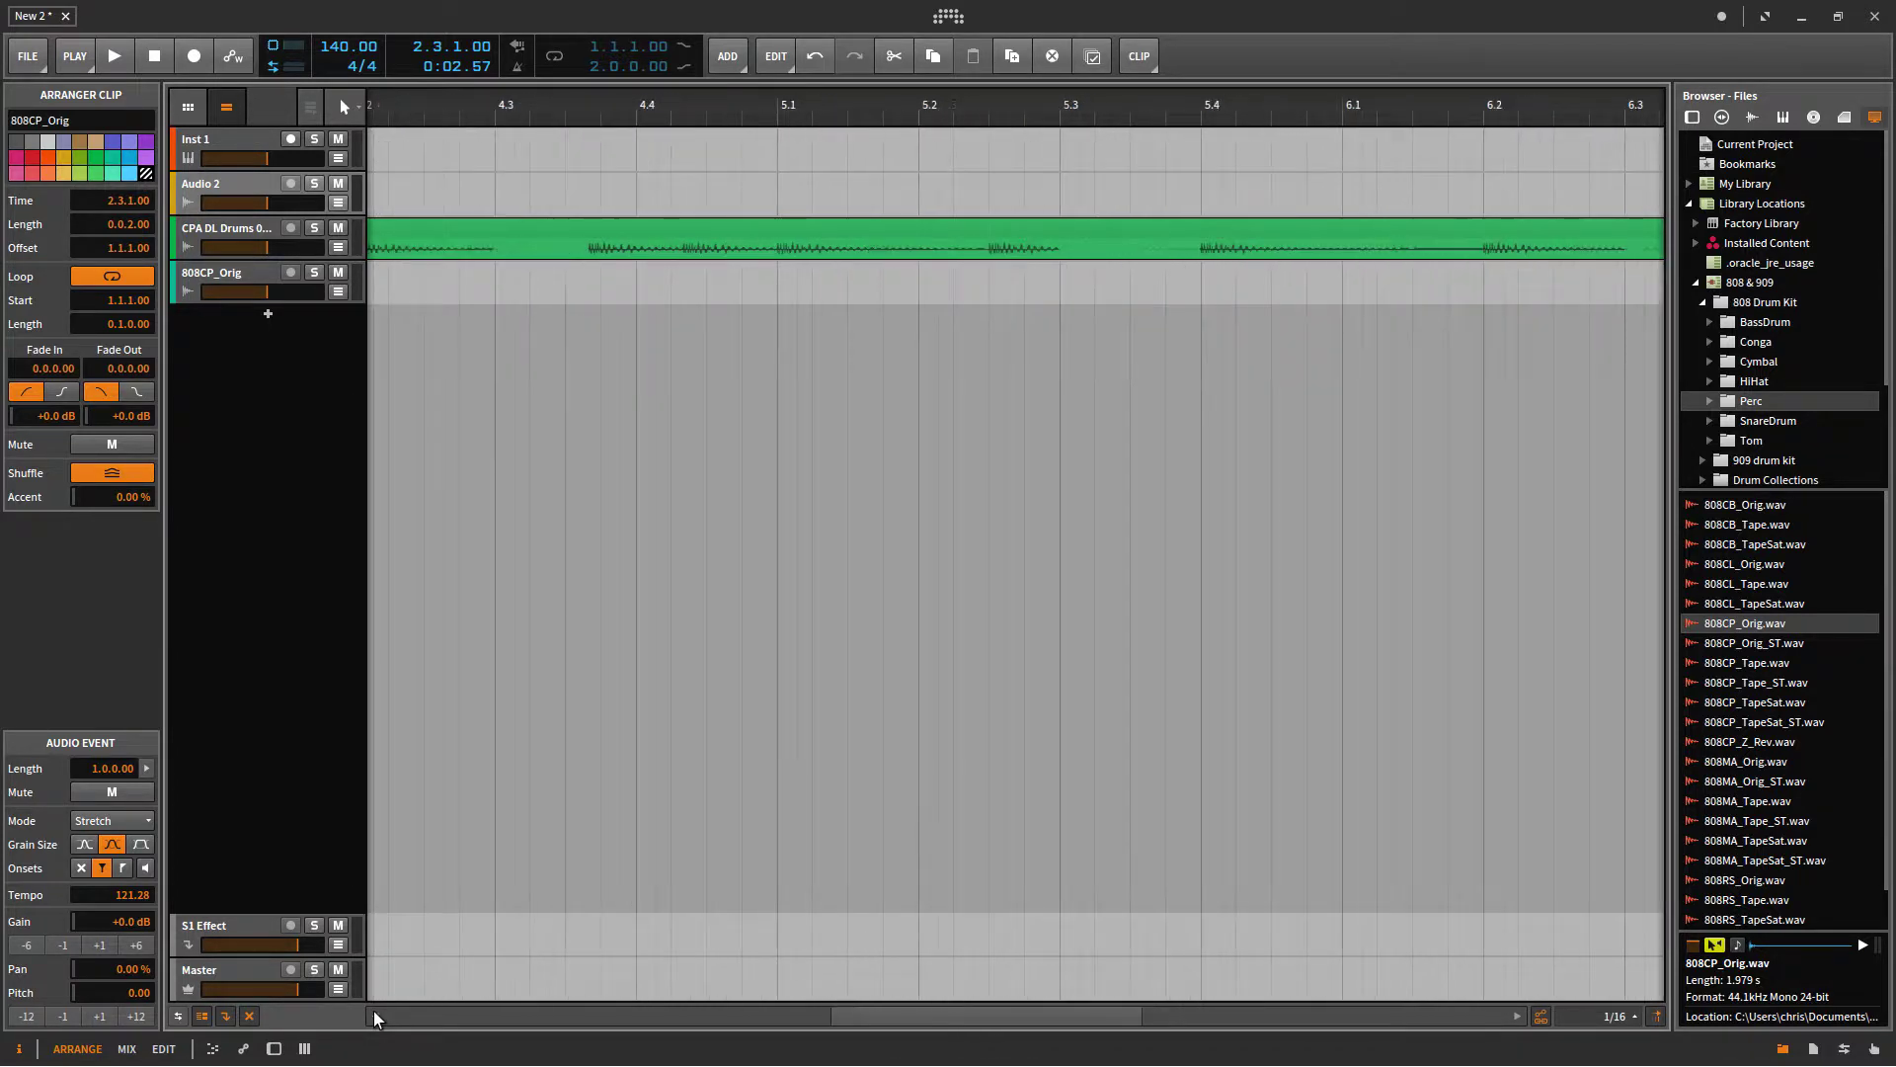
click(376, 1014)
click(375, 1014)
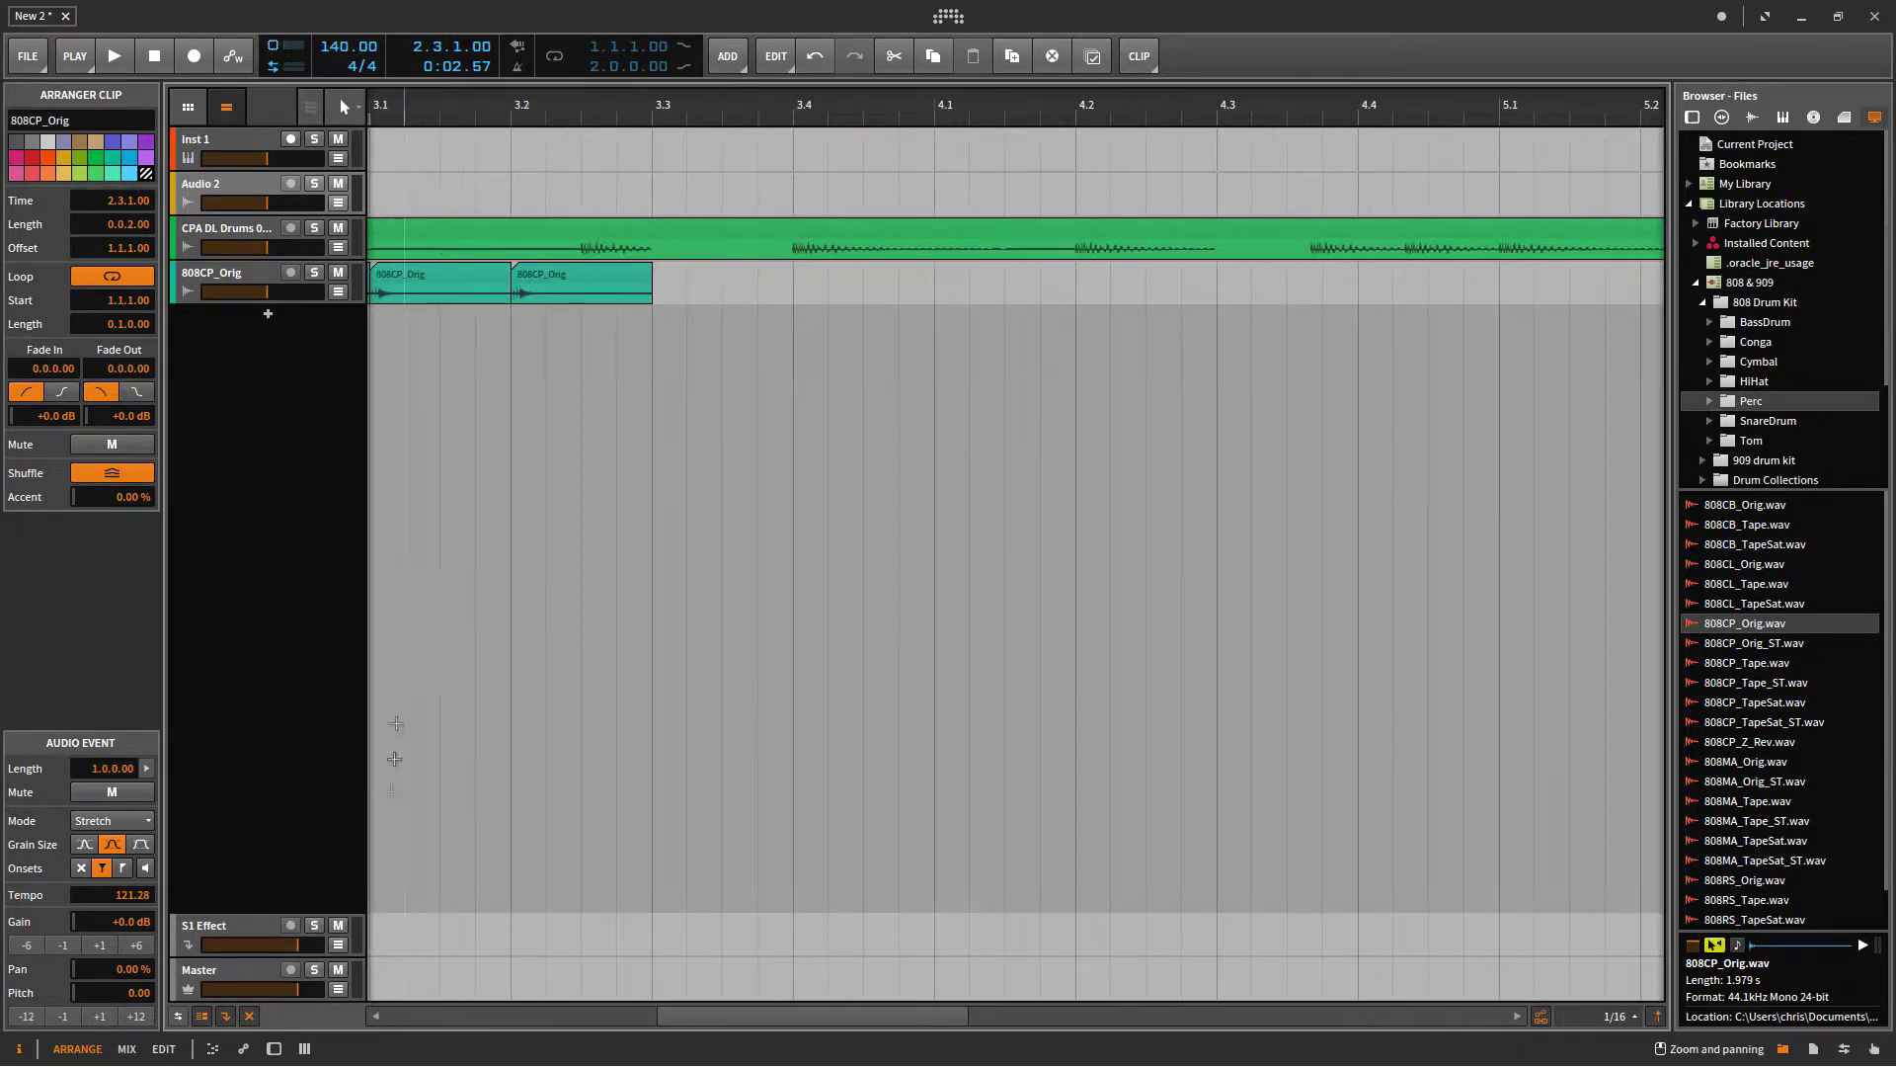
drag(578, 285, 1284, 298)
drag(464, 286, 1070, 316)
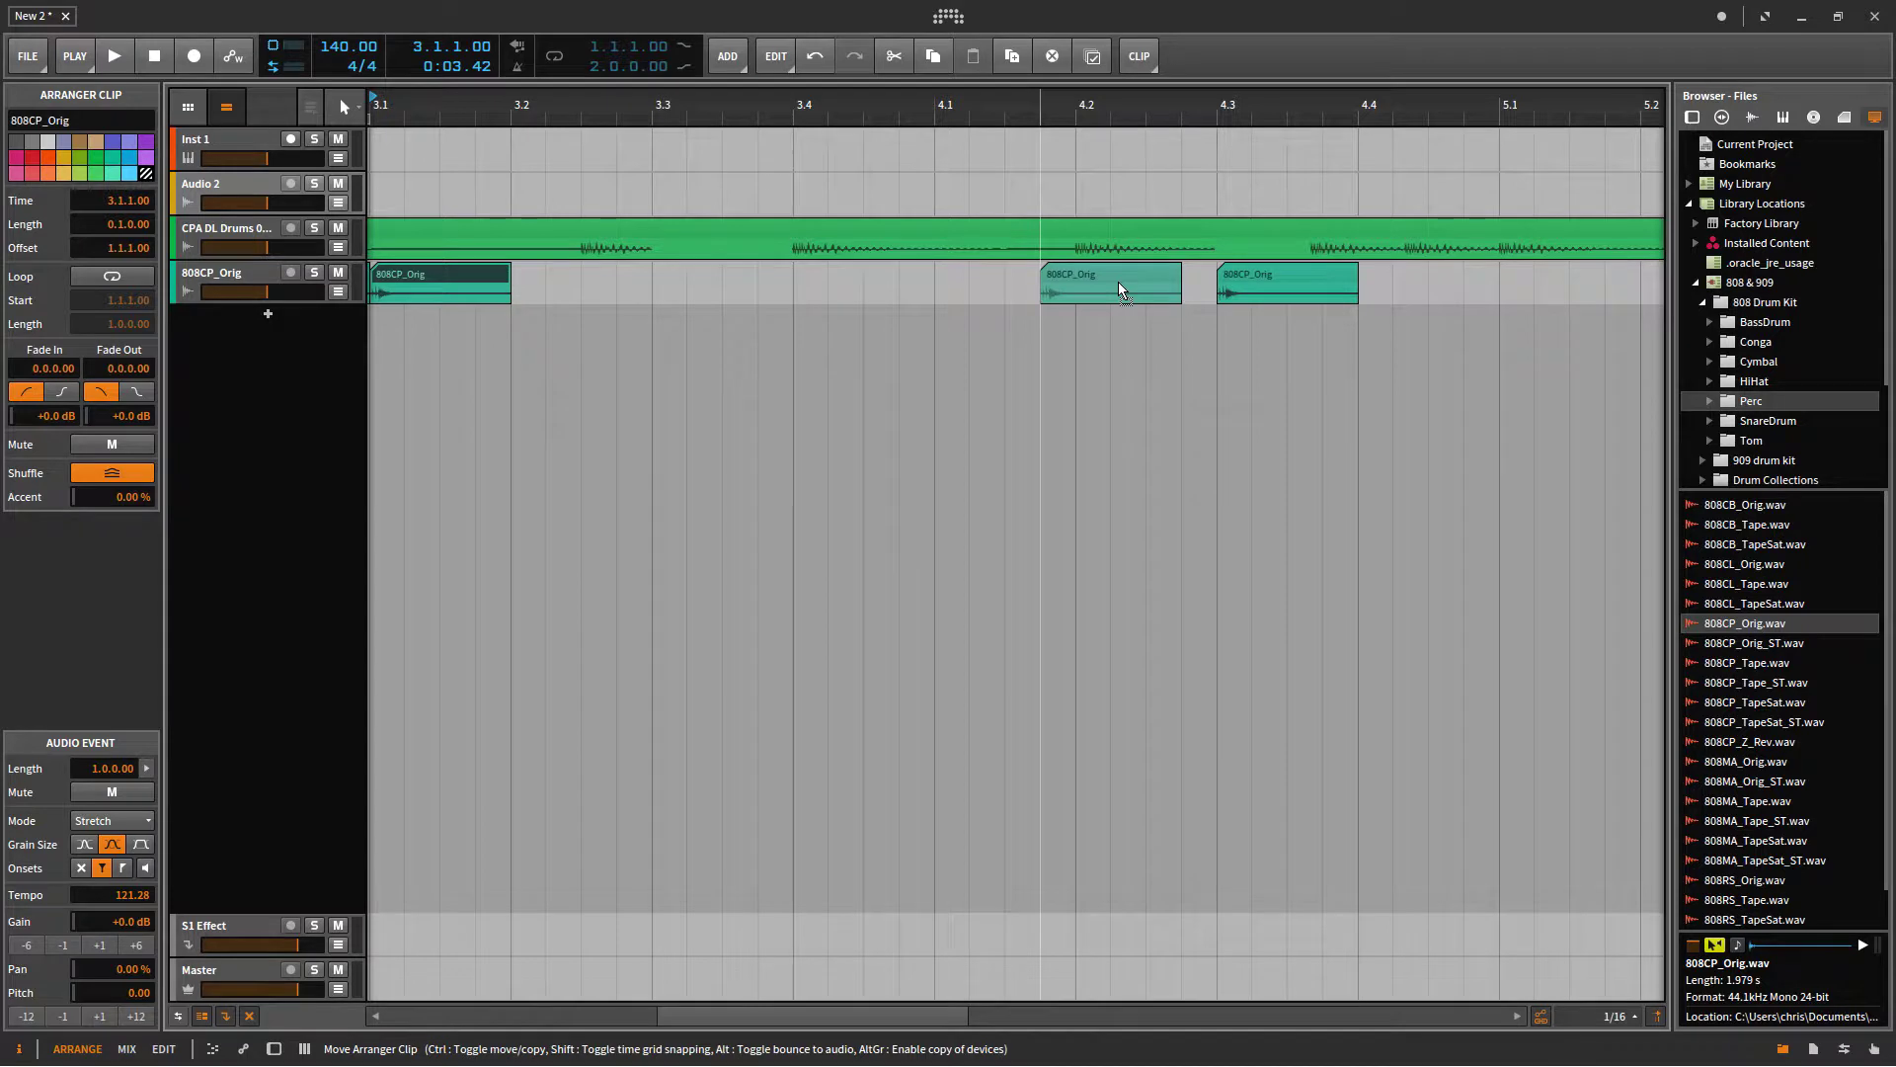
drag(1119, 288, 1119, 289)
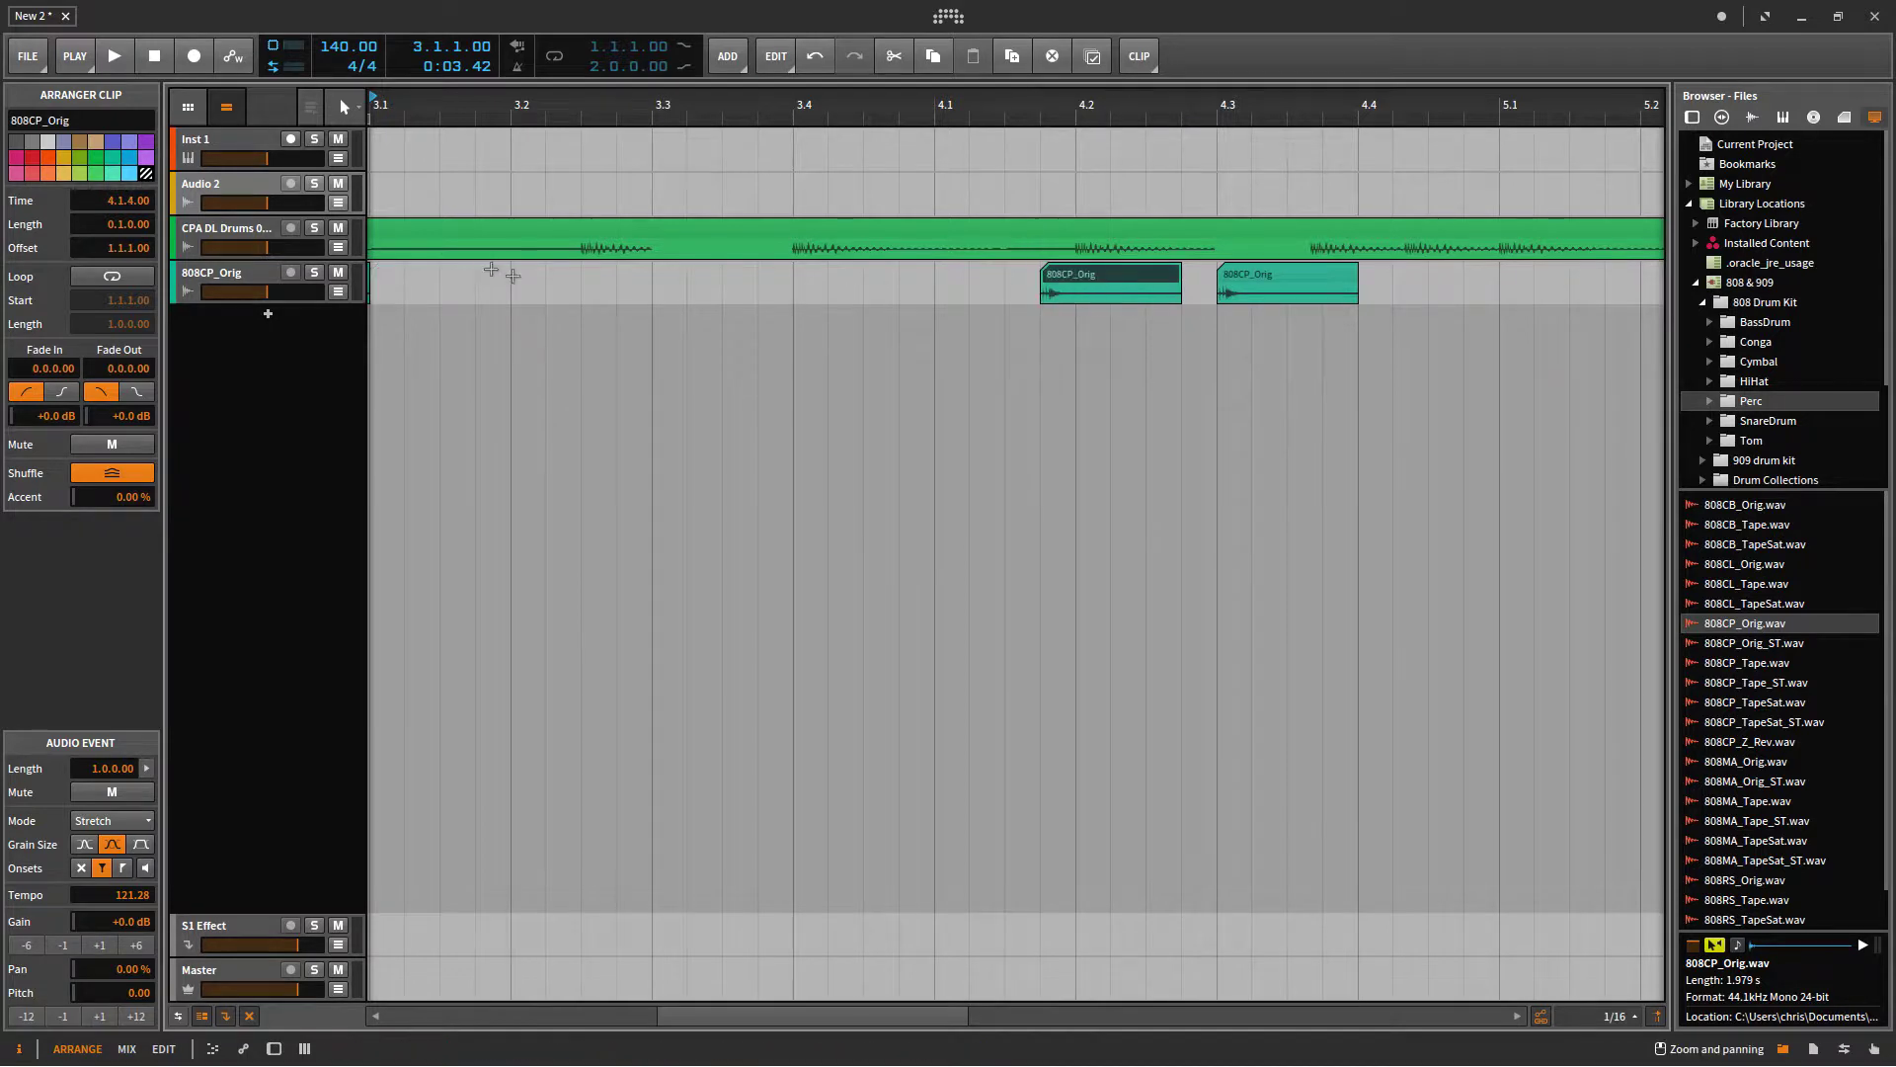
- Move the 808CP_Orig clip at 2.4 onto the drum loop track at 3.3
click(376, 1017)
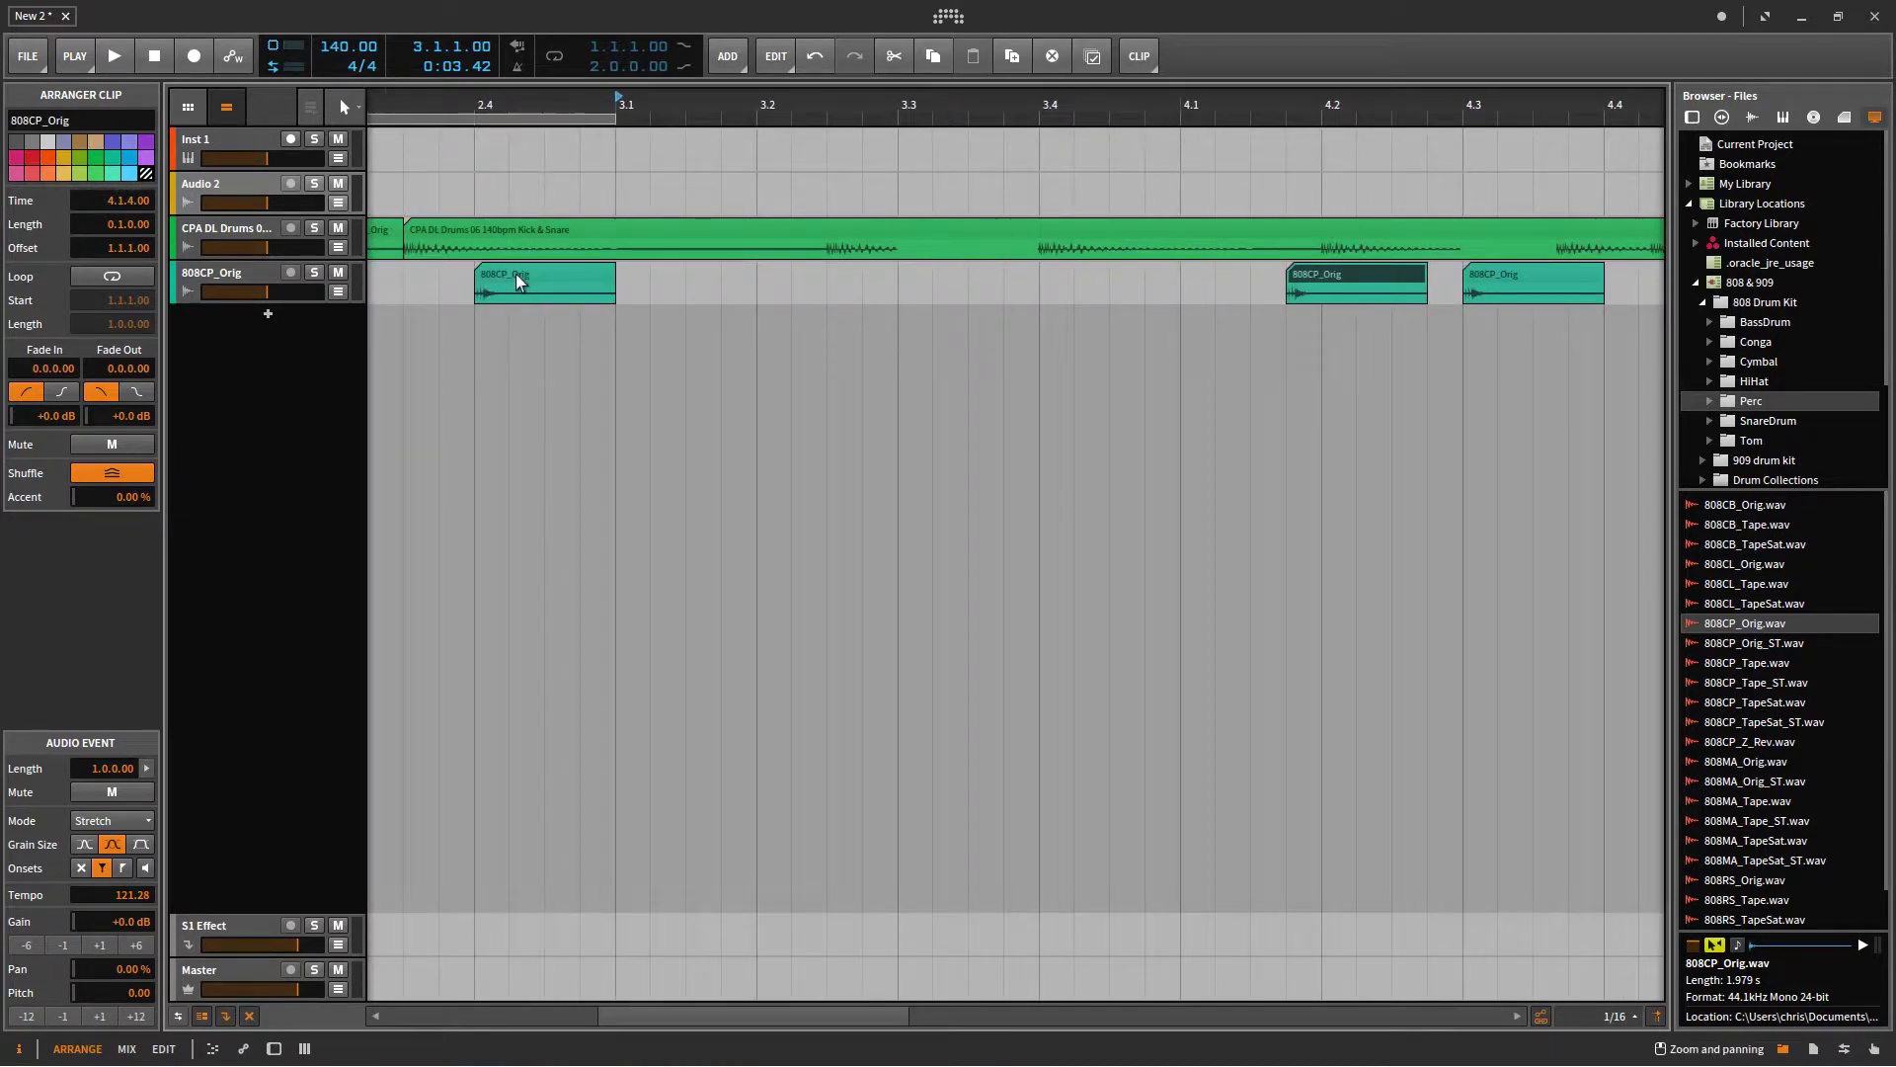
drag(521, 277, 939, 264)
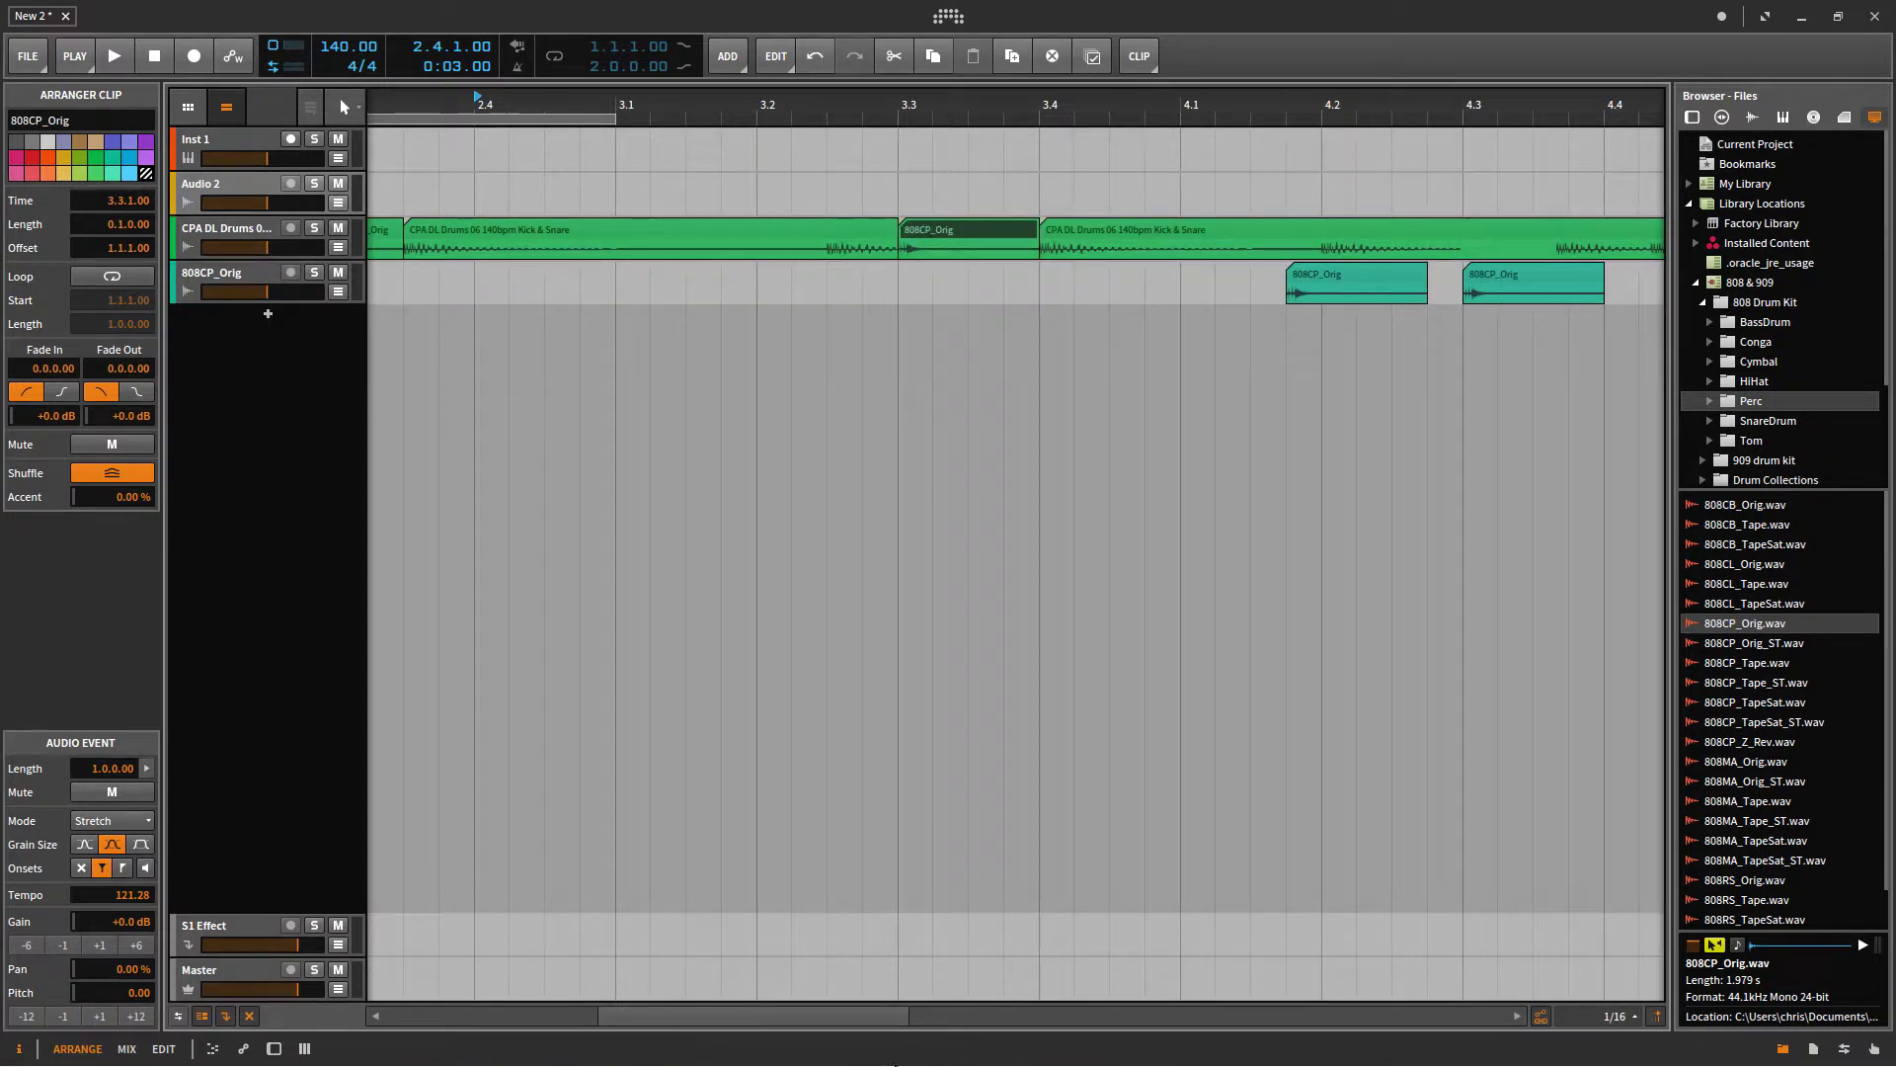
- Move the two spare 808CP_Orig clips to 5.3 and 4.3, and shorten the one at 4.3 to a length of 0.0.3.00
scroll(1518, 1020, right, 6)
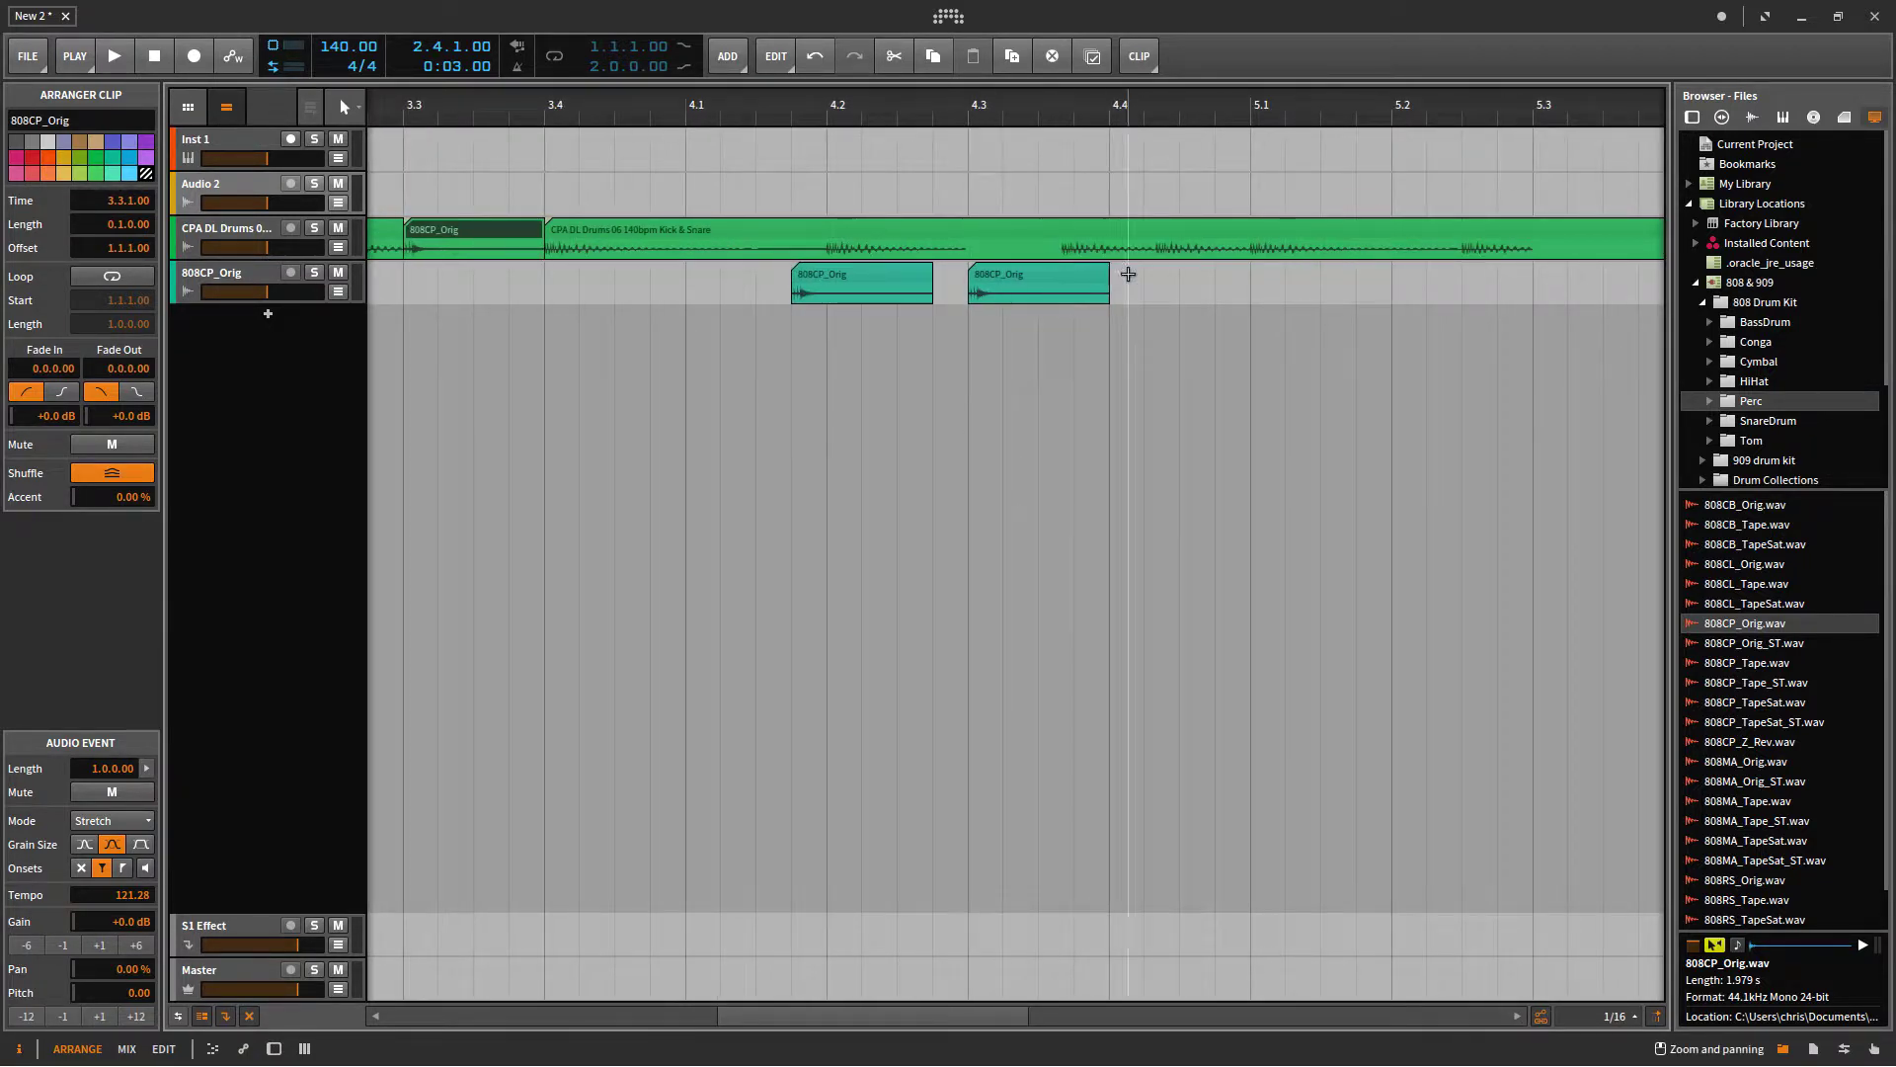
drag(1058, 283, 1583, 284)
drag(847, 284, 942, 282)
drag(813, 290, 992, 294)
click(1110, 284)
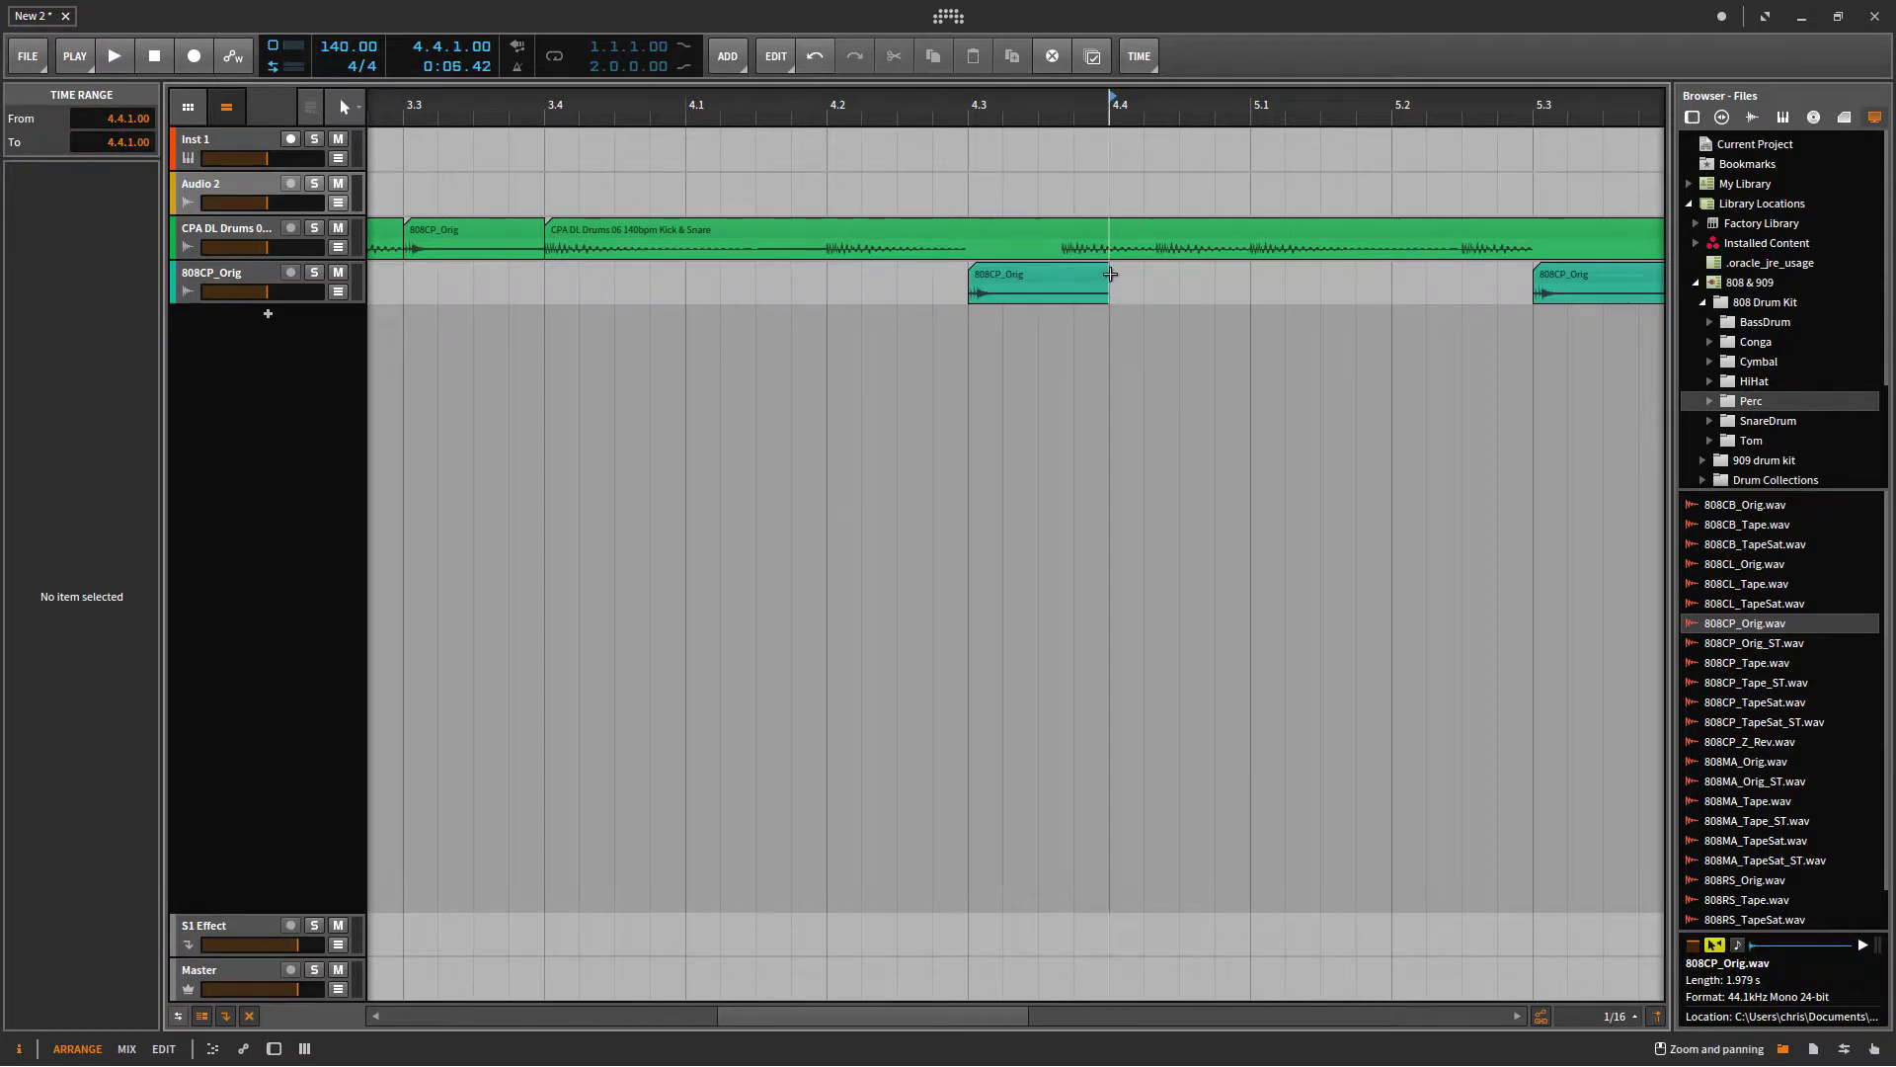
drag(1107, 274, 1067, 276)
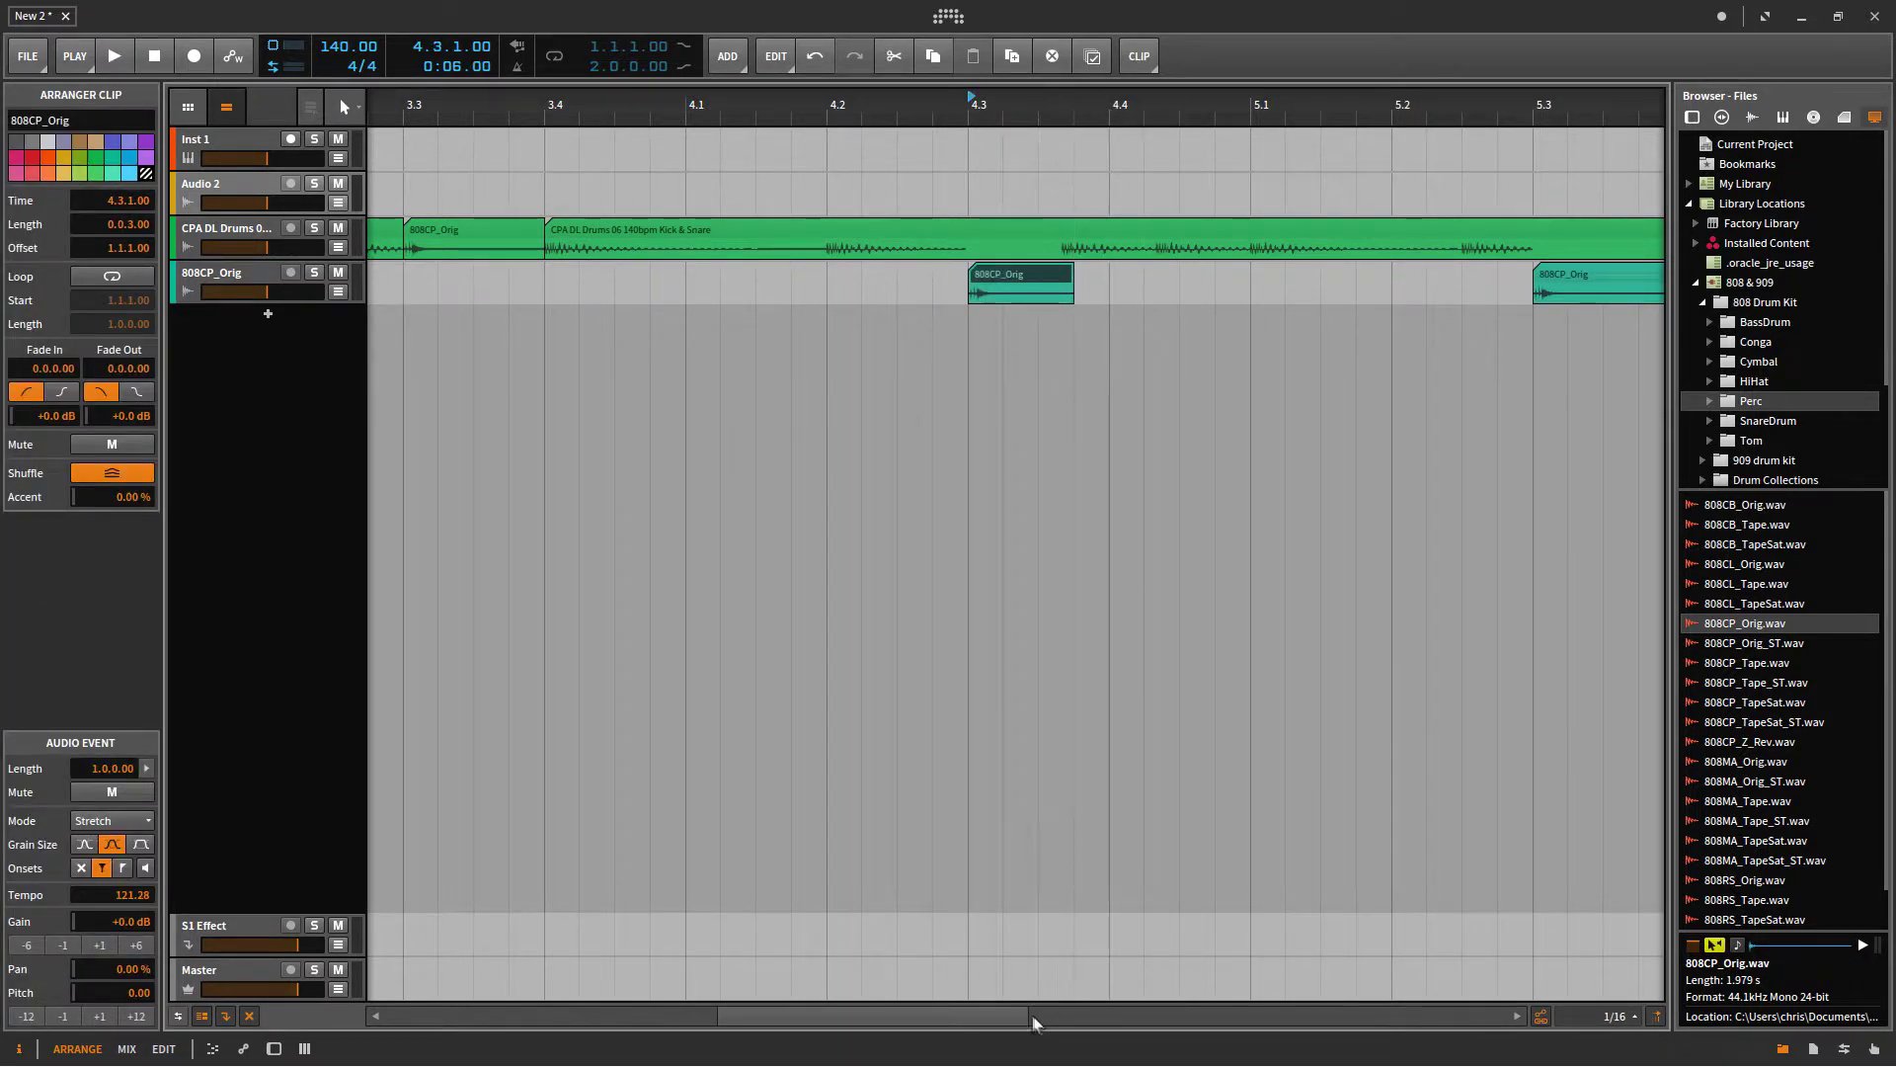
drag(1026, 1014, 1562, 988)
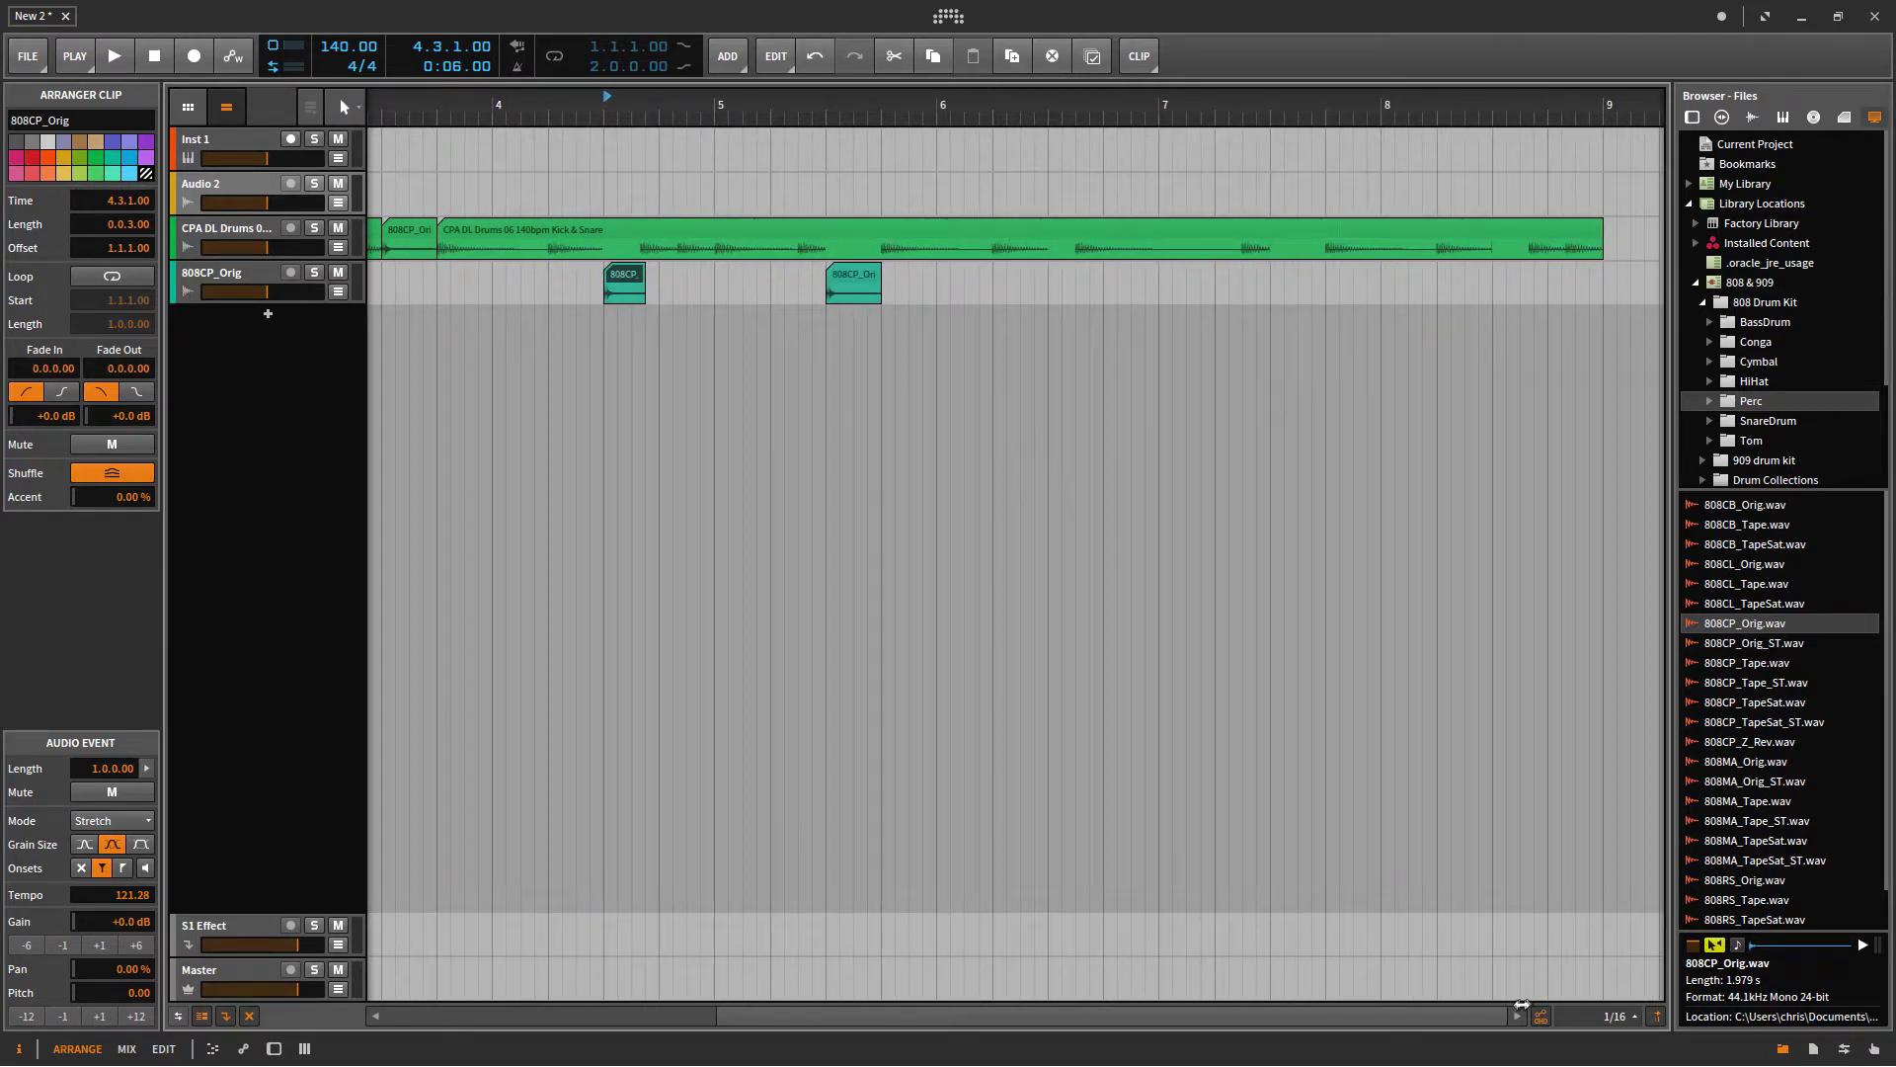
drag(1503, 1012, 847, 1019)
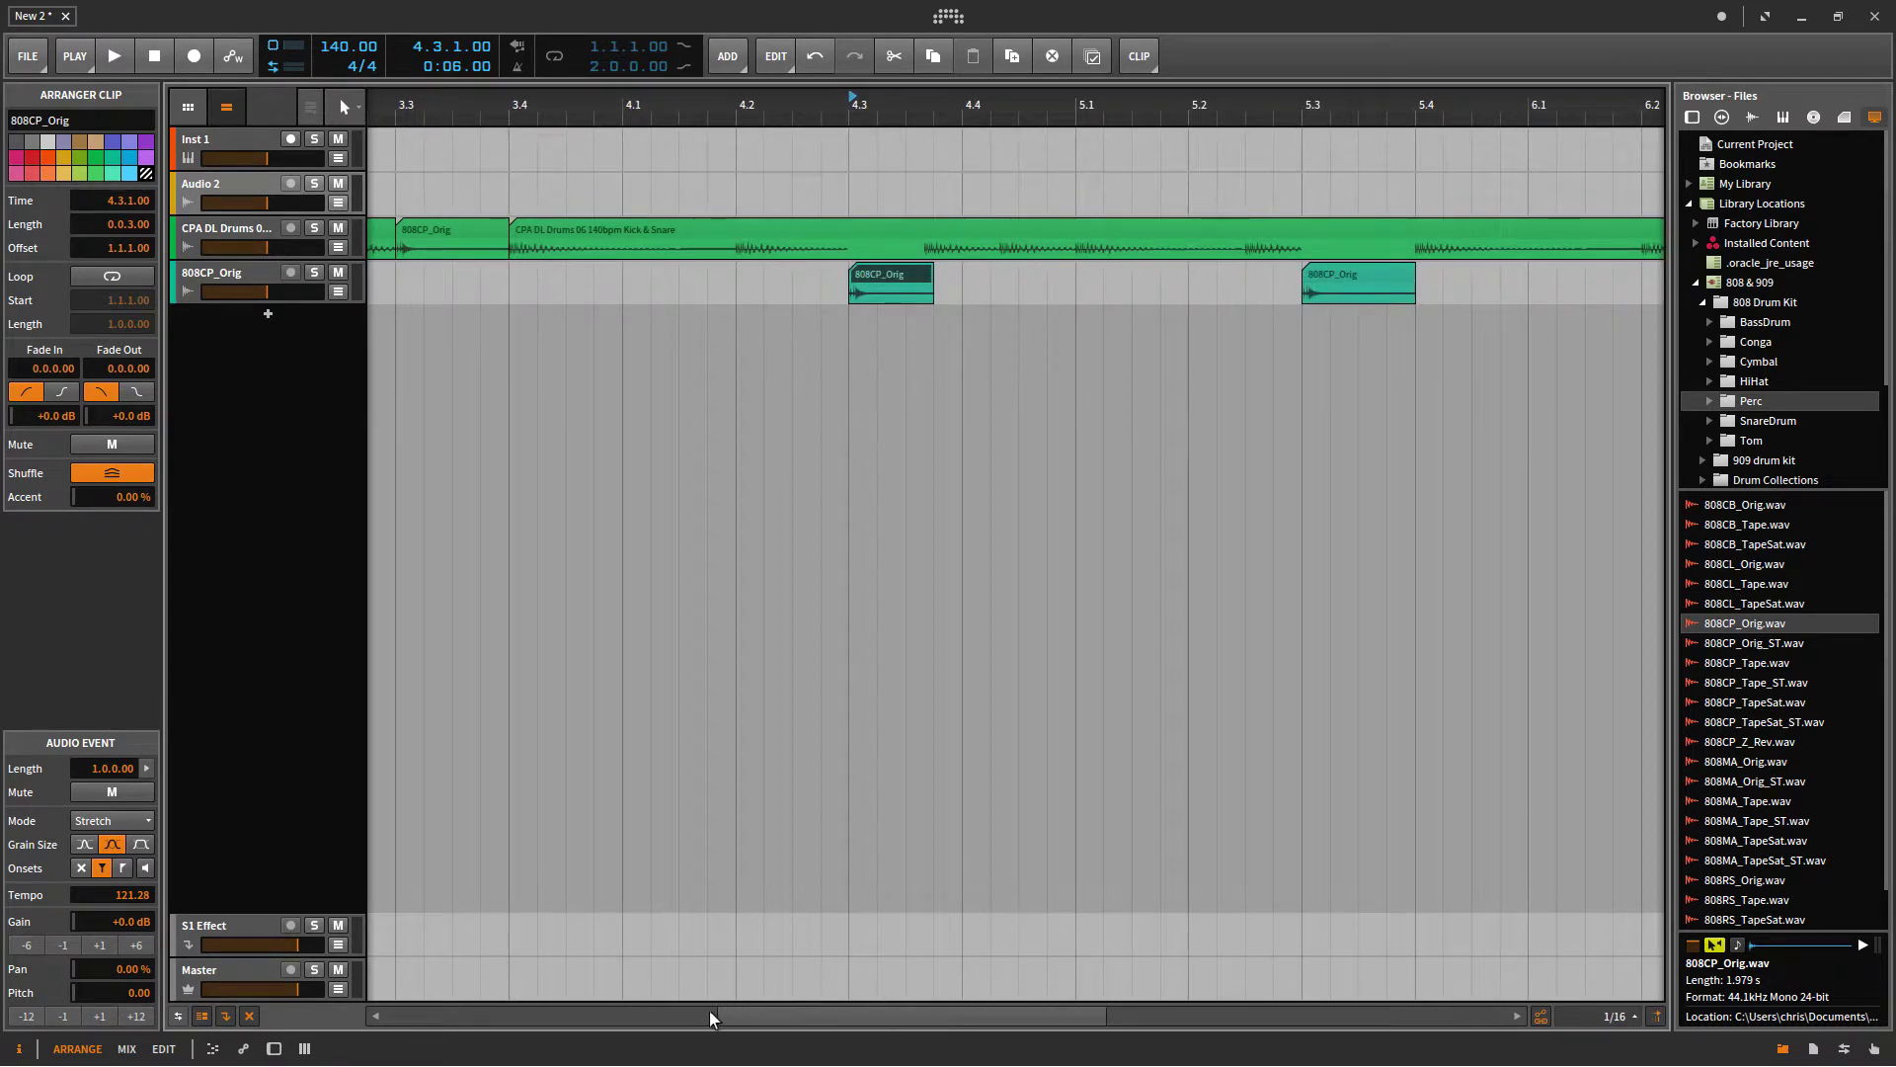
- Move the 808CP_Orig clips at 4.3 and 5.3 onto the drum loop track at the same positions
drag(718, 1015, 369, 1034)
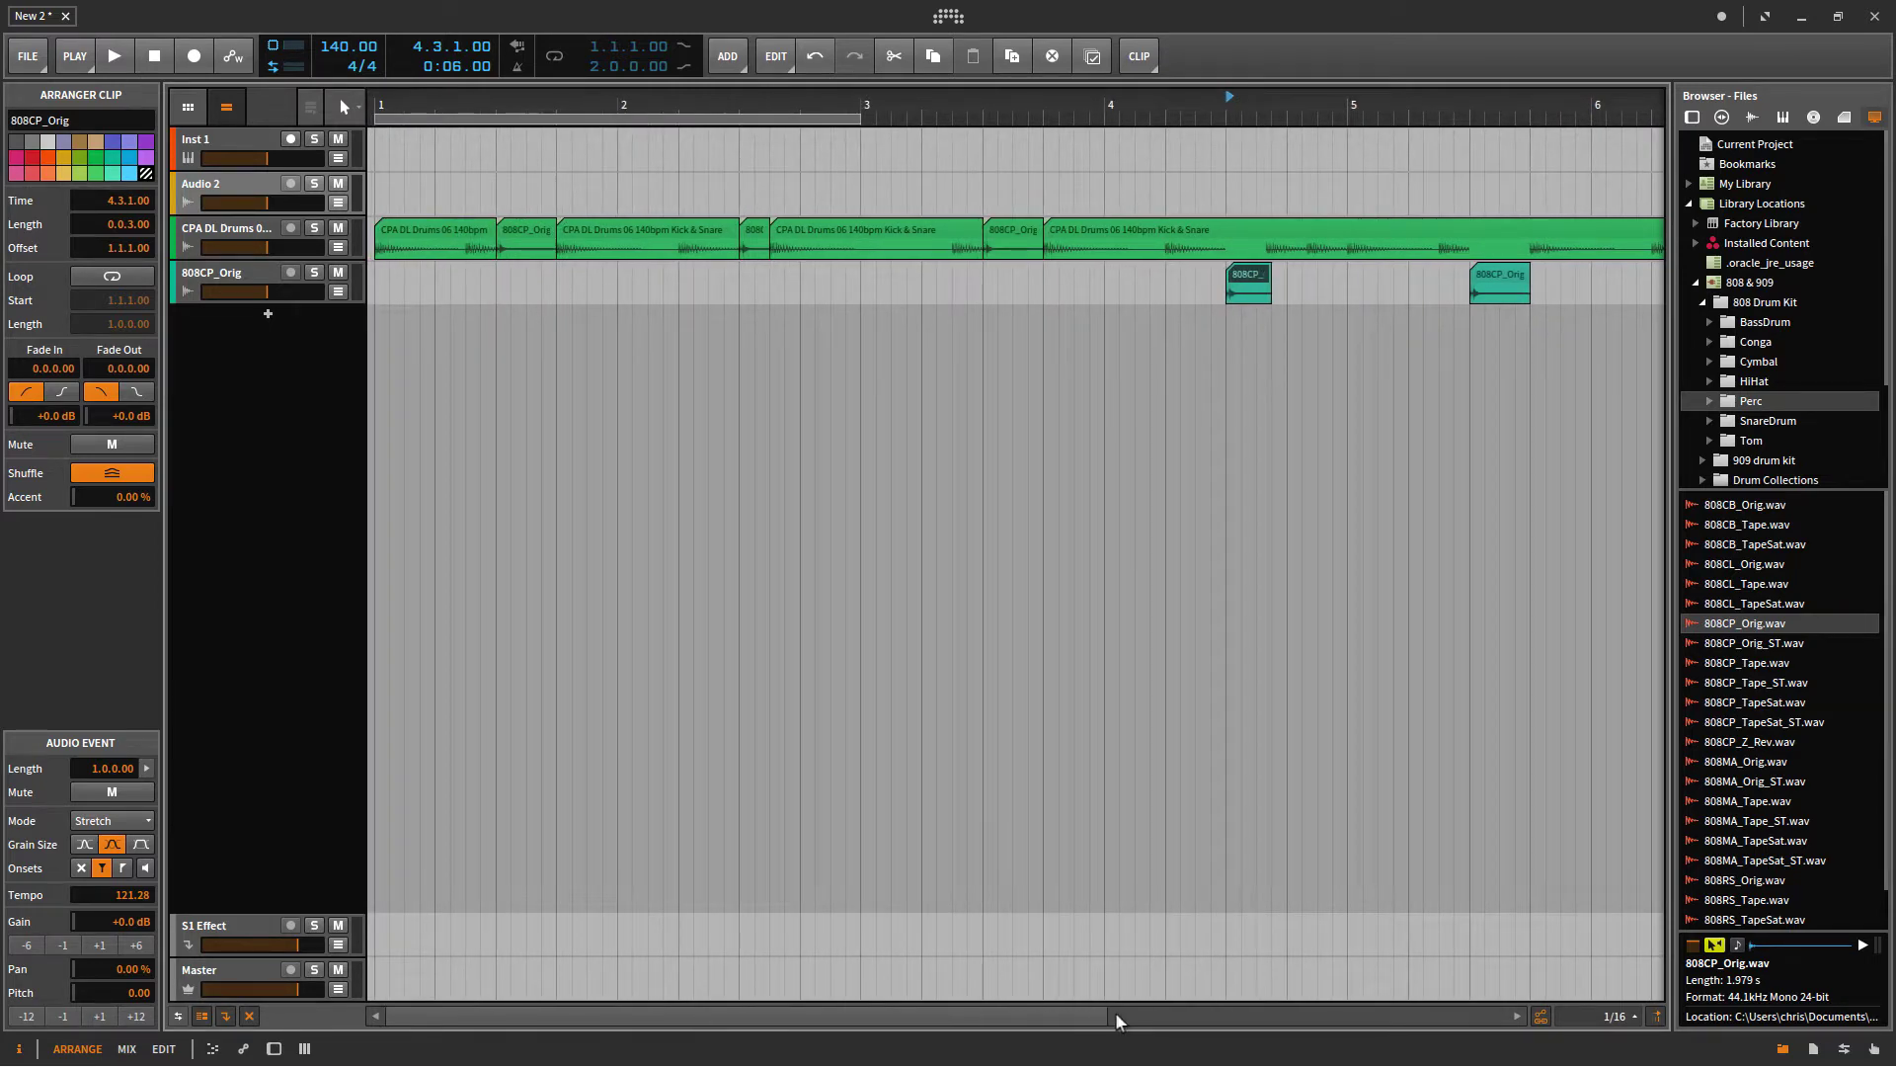
drag(369, 1034, 820, 1018)
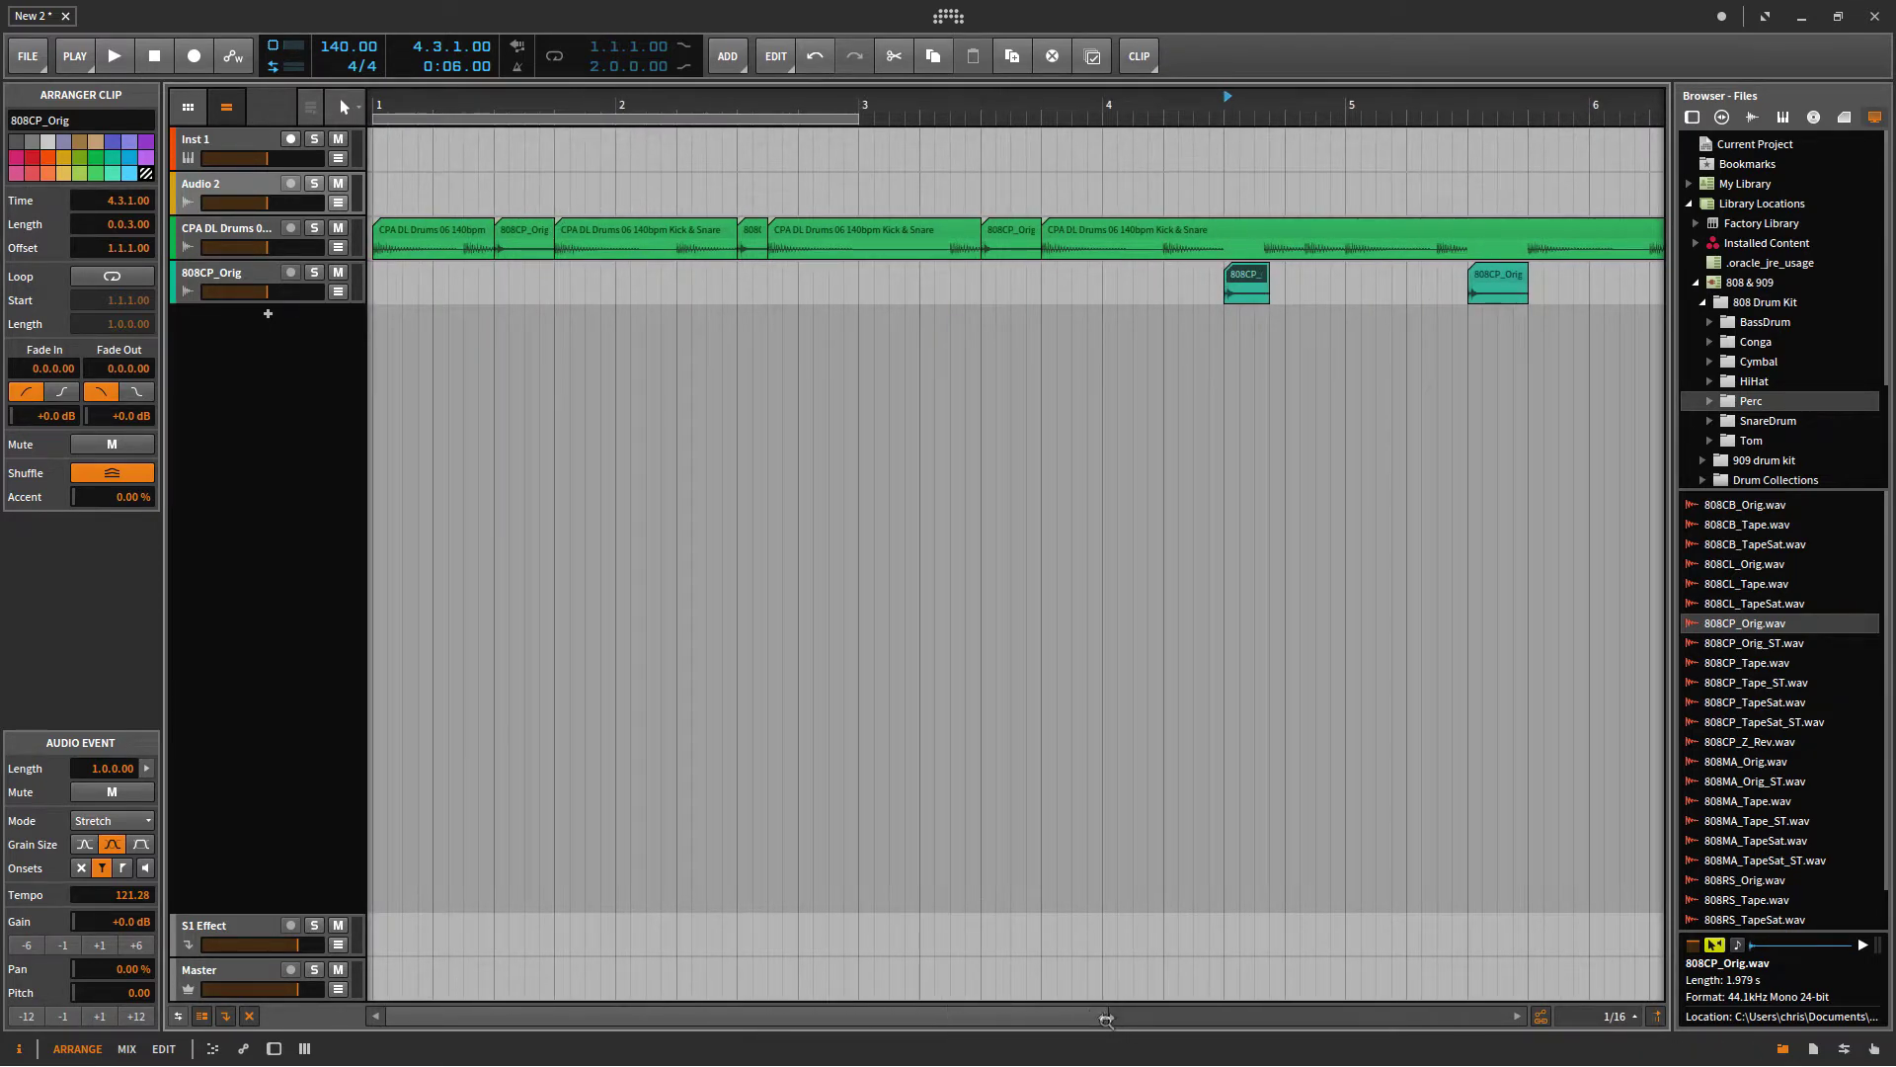
drag(1103, 1017, 1330, 913)
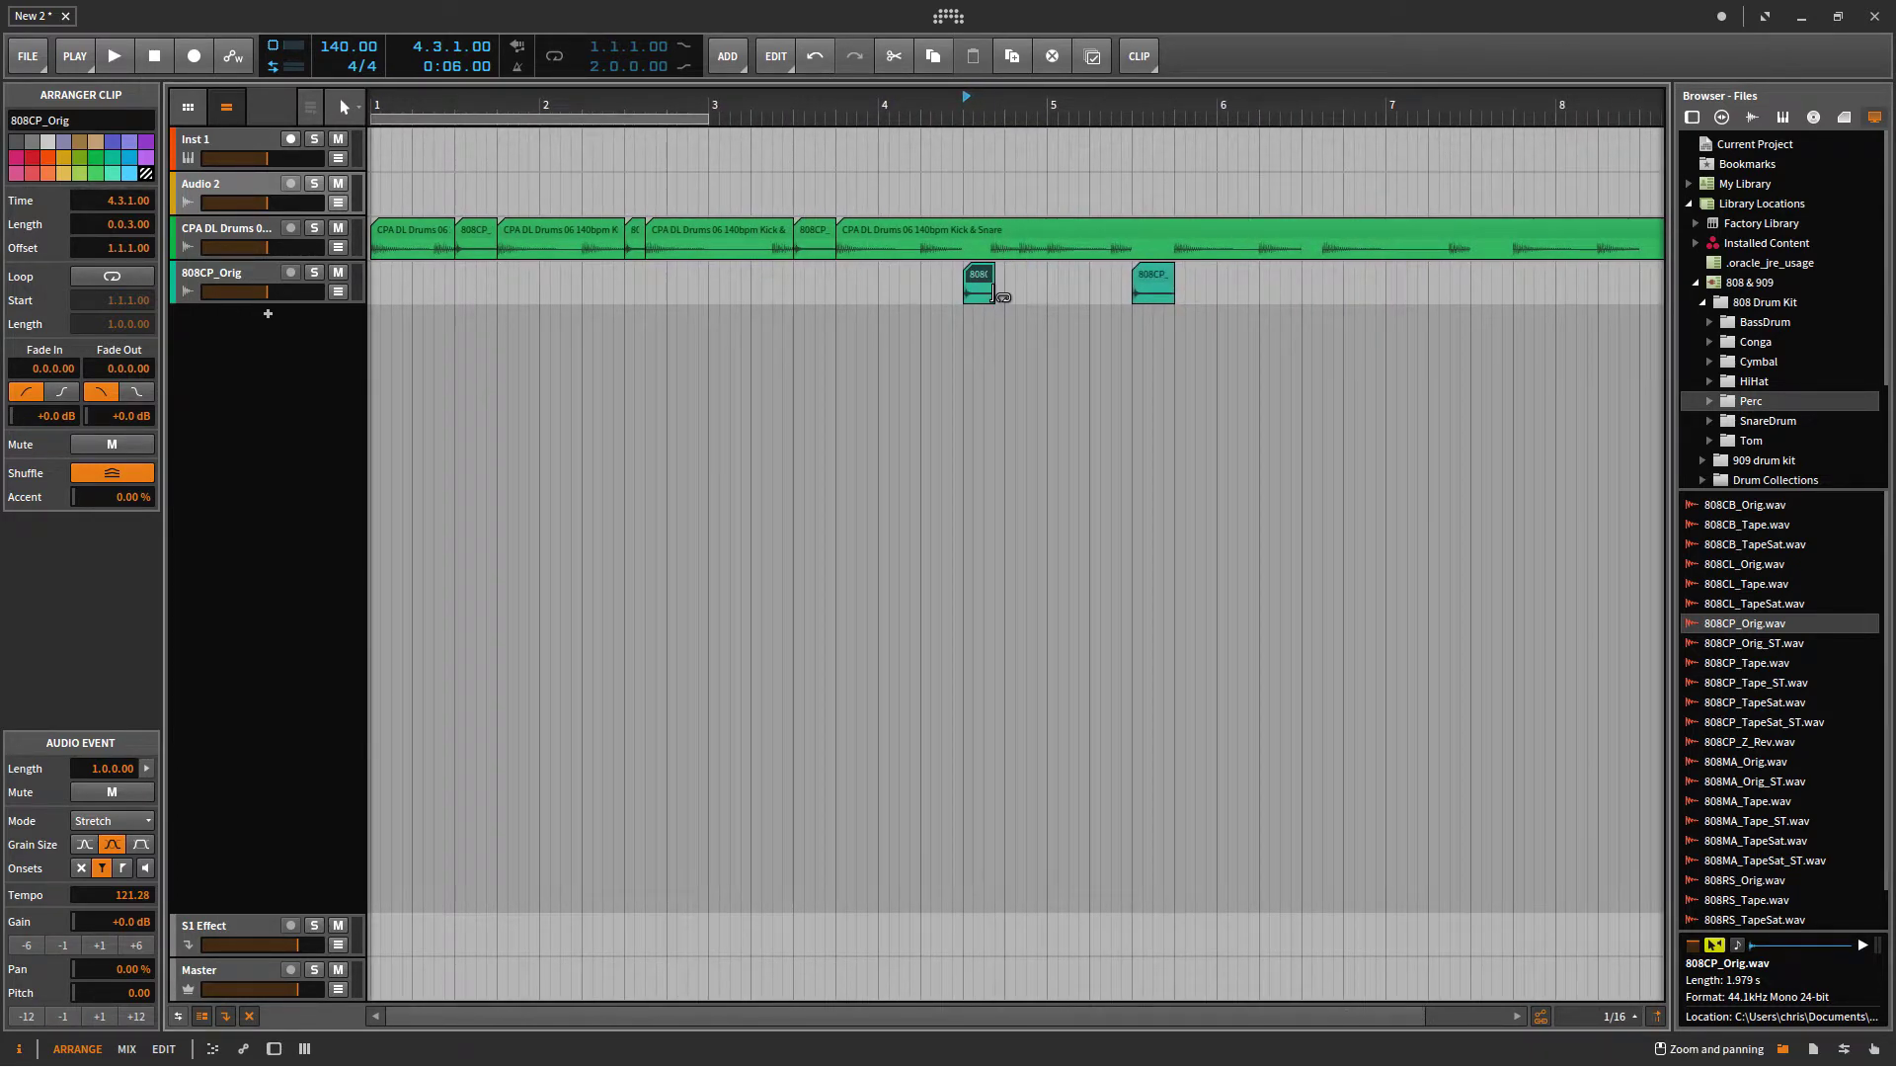
mouse_move(986, 297)
mouse_down()
mouse_move(1015, 298)
mouse_move(981, 298)
mouse_up()
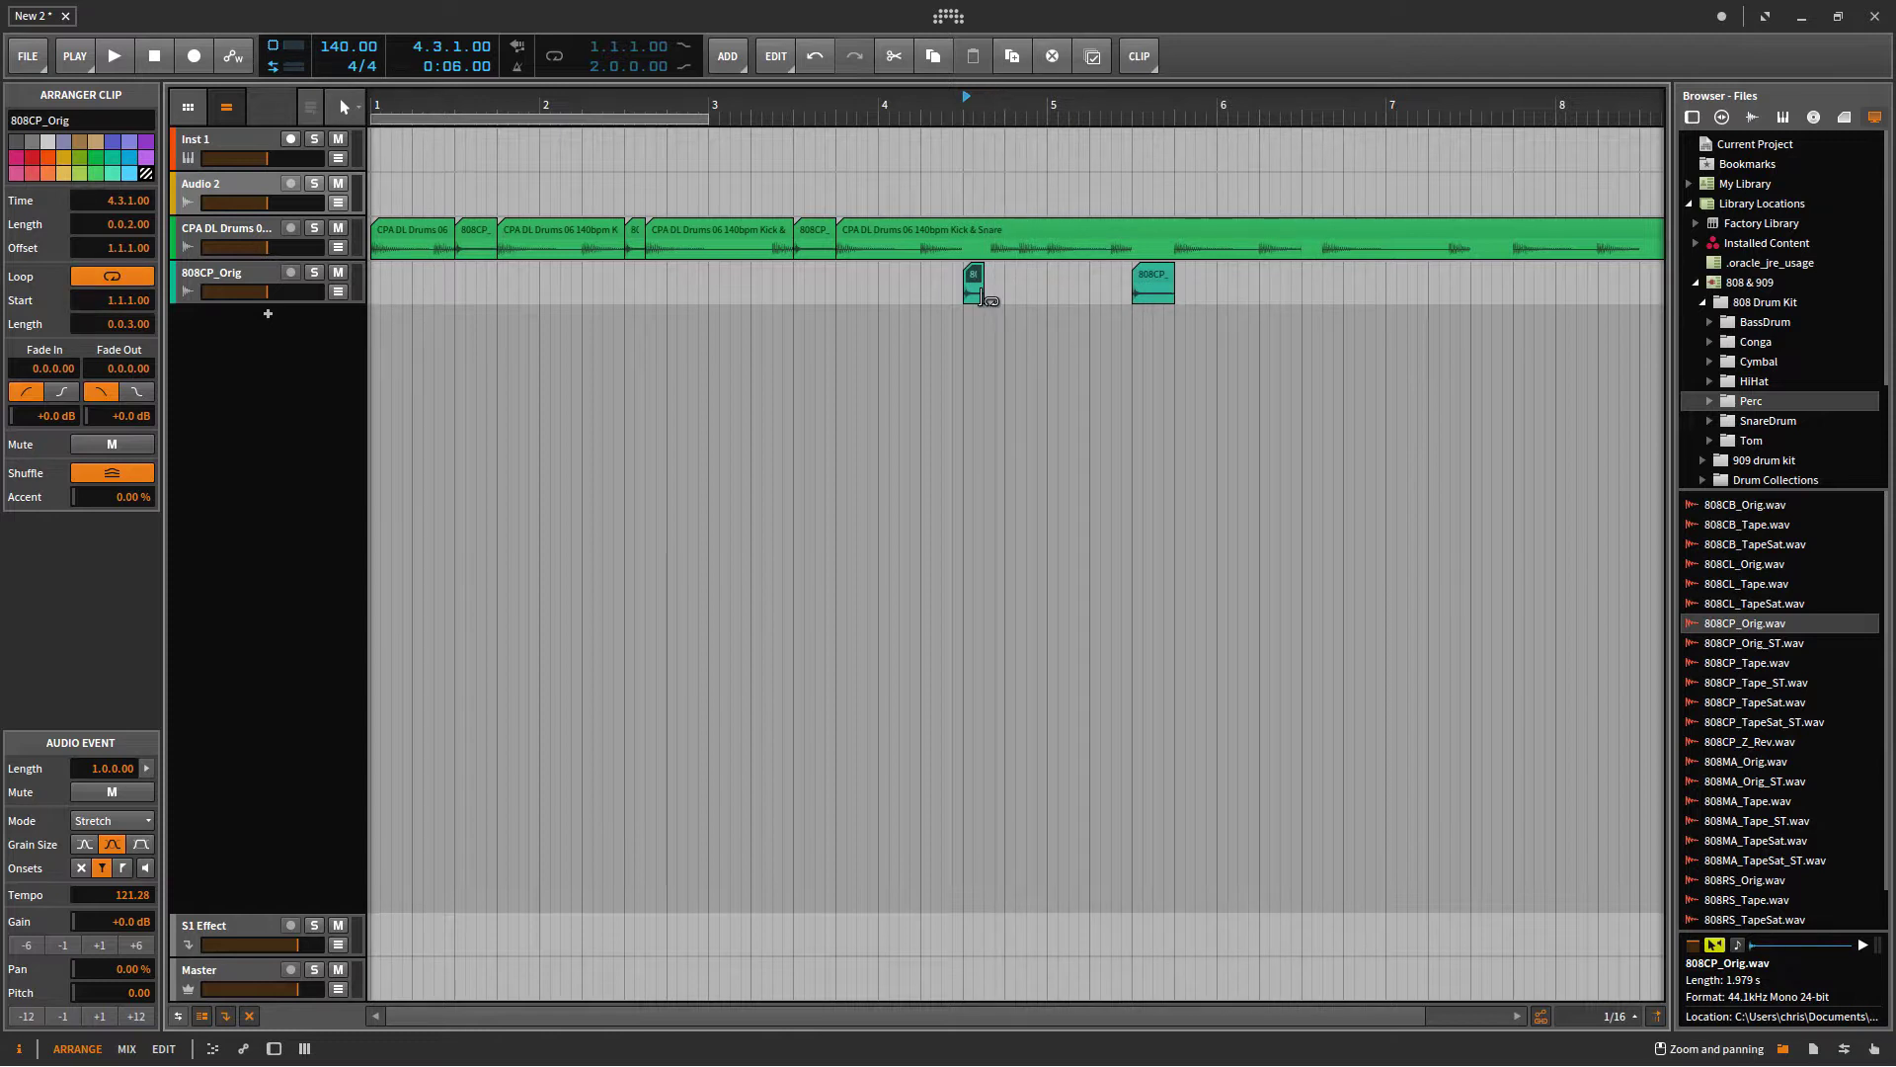
click(983, 276)
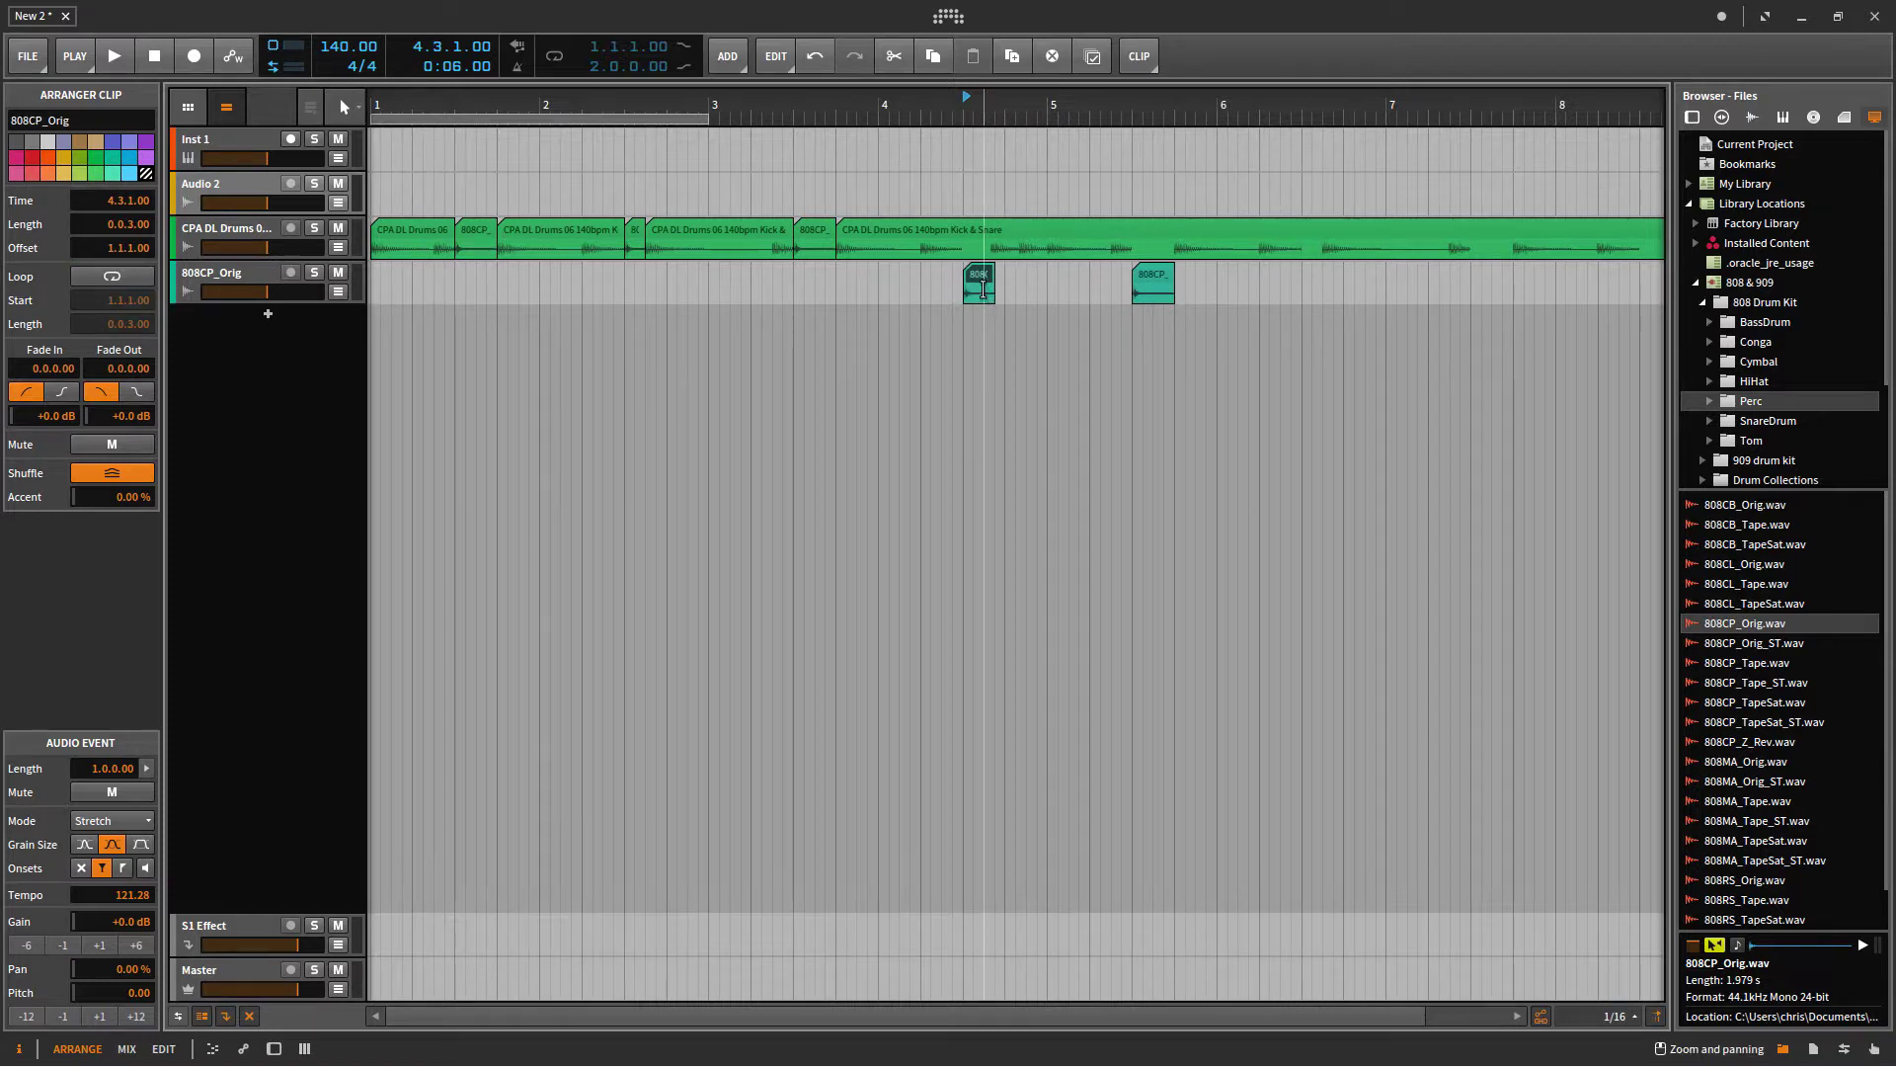
click(979, 270)
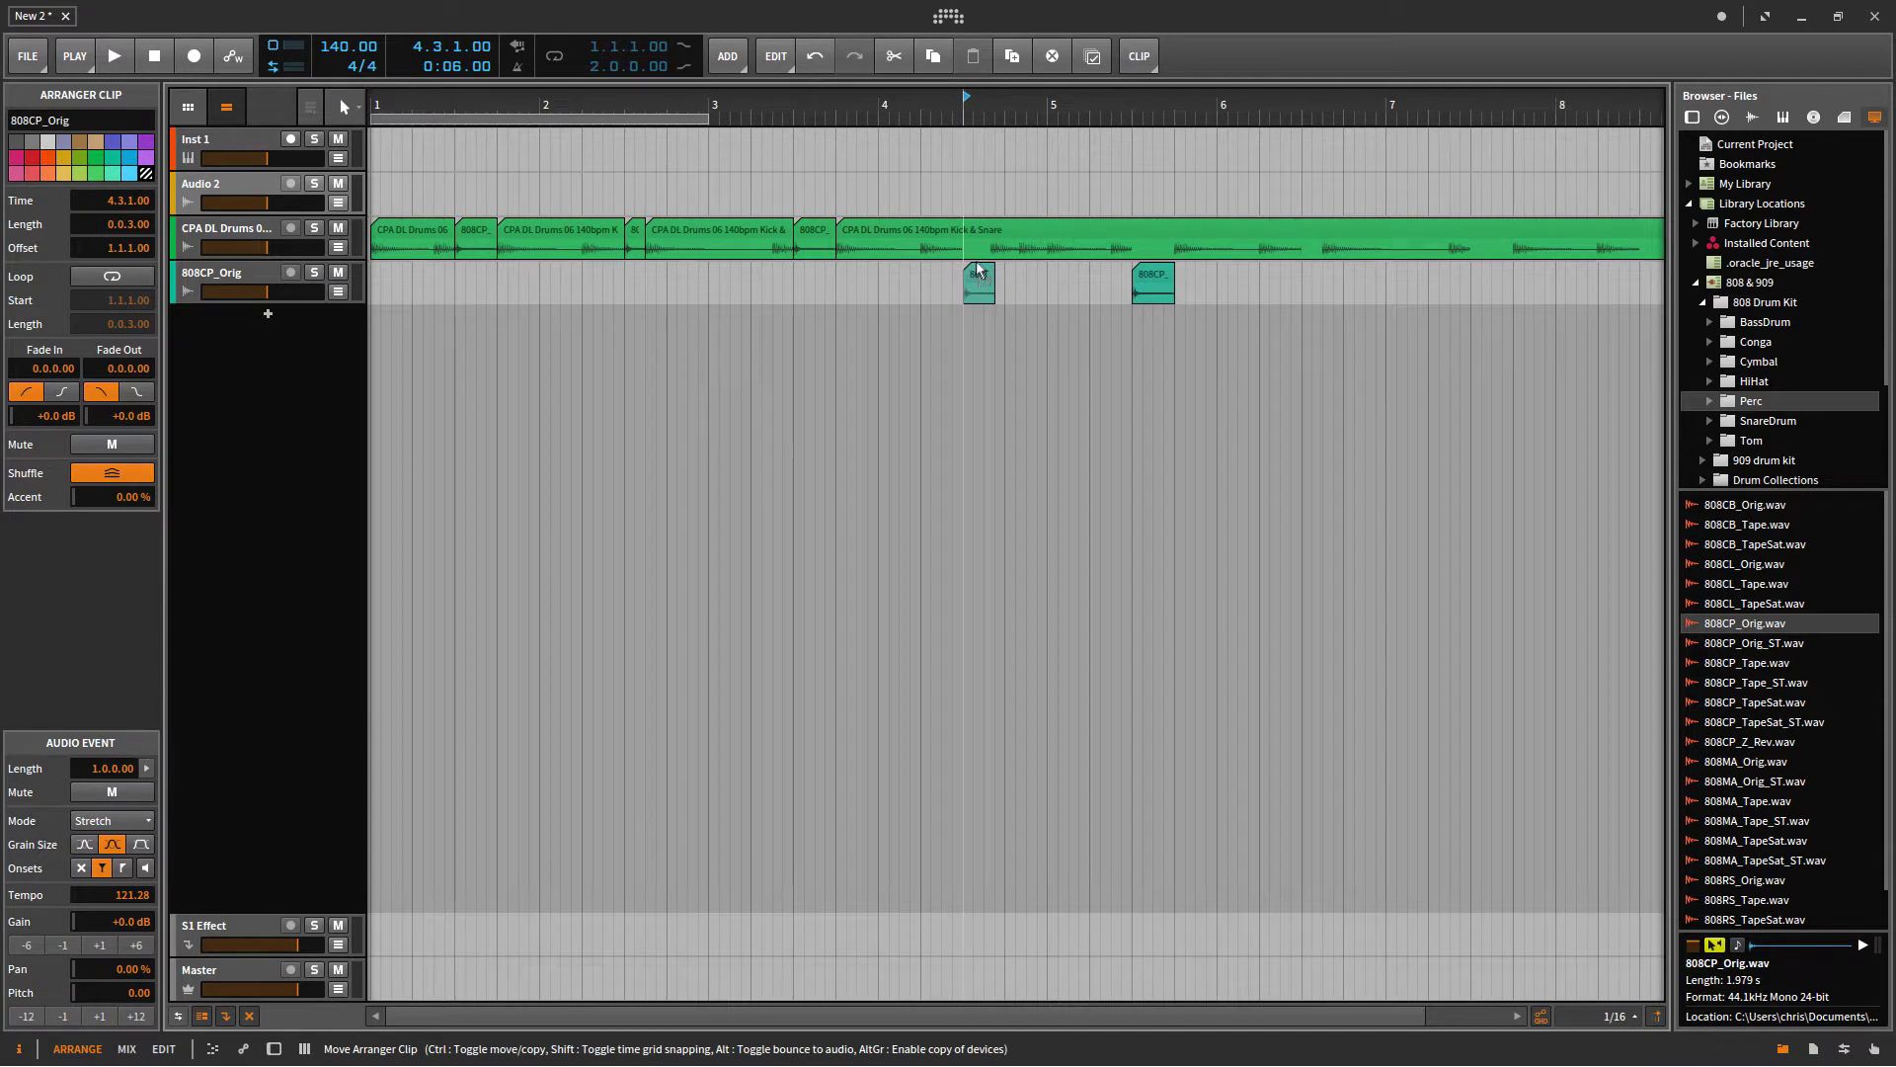
drag(982, 263, 981, 255)
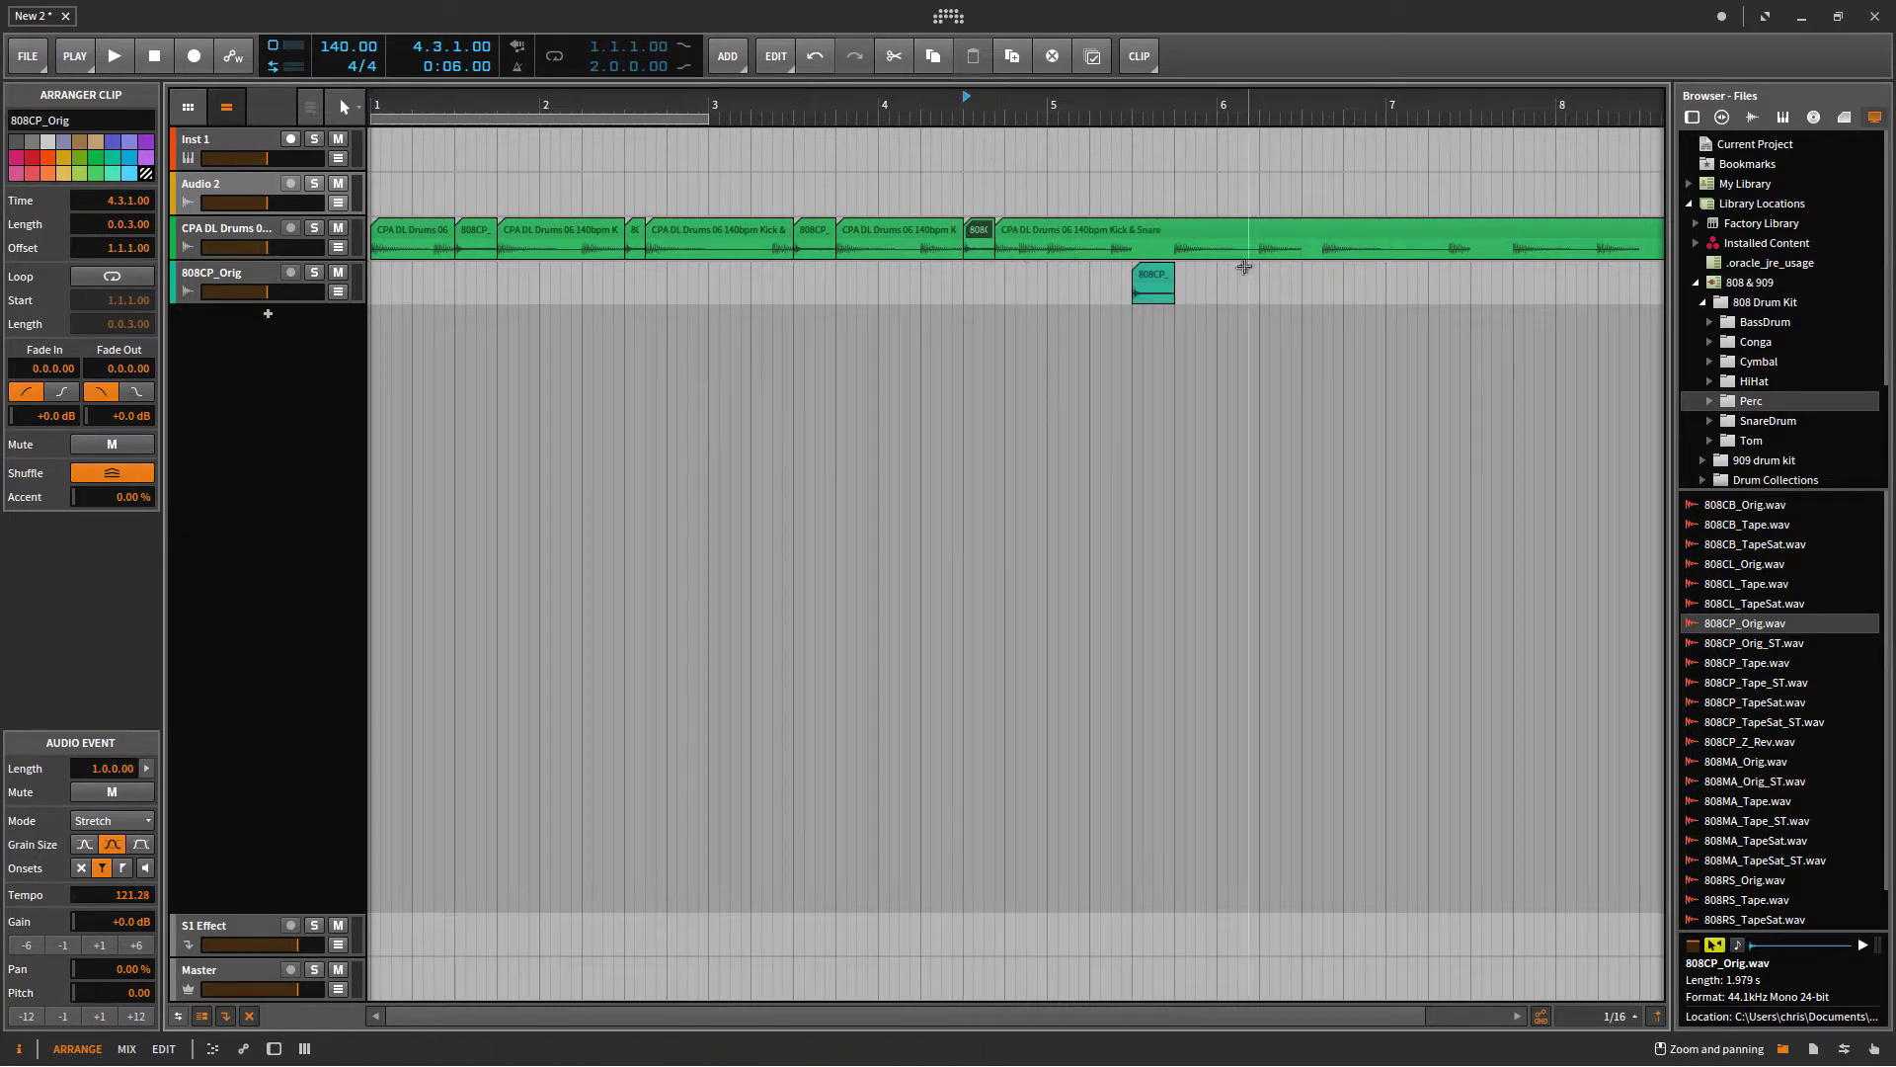
drag(1148, 286, 1144, 257)
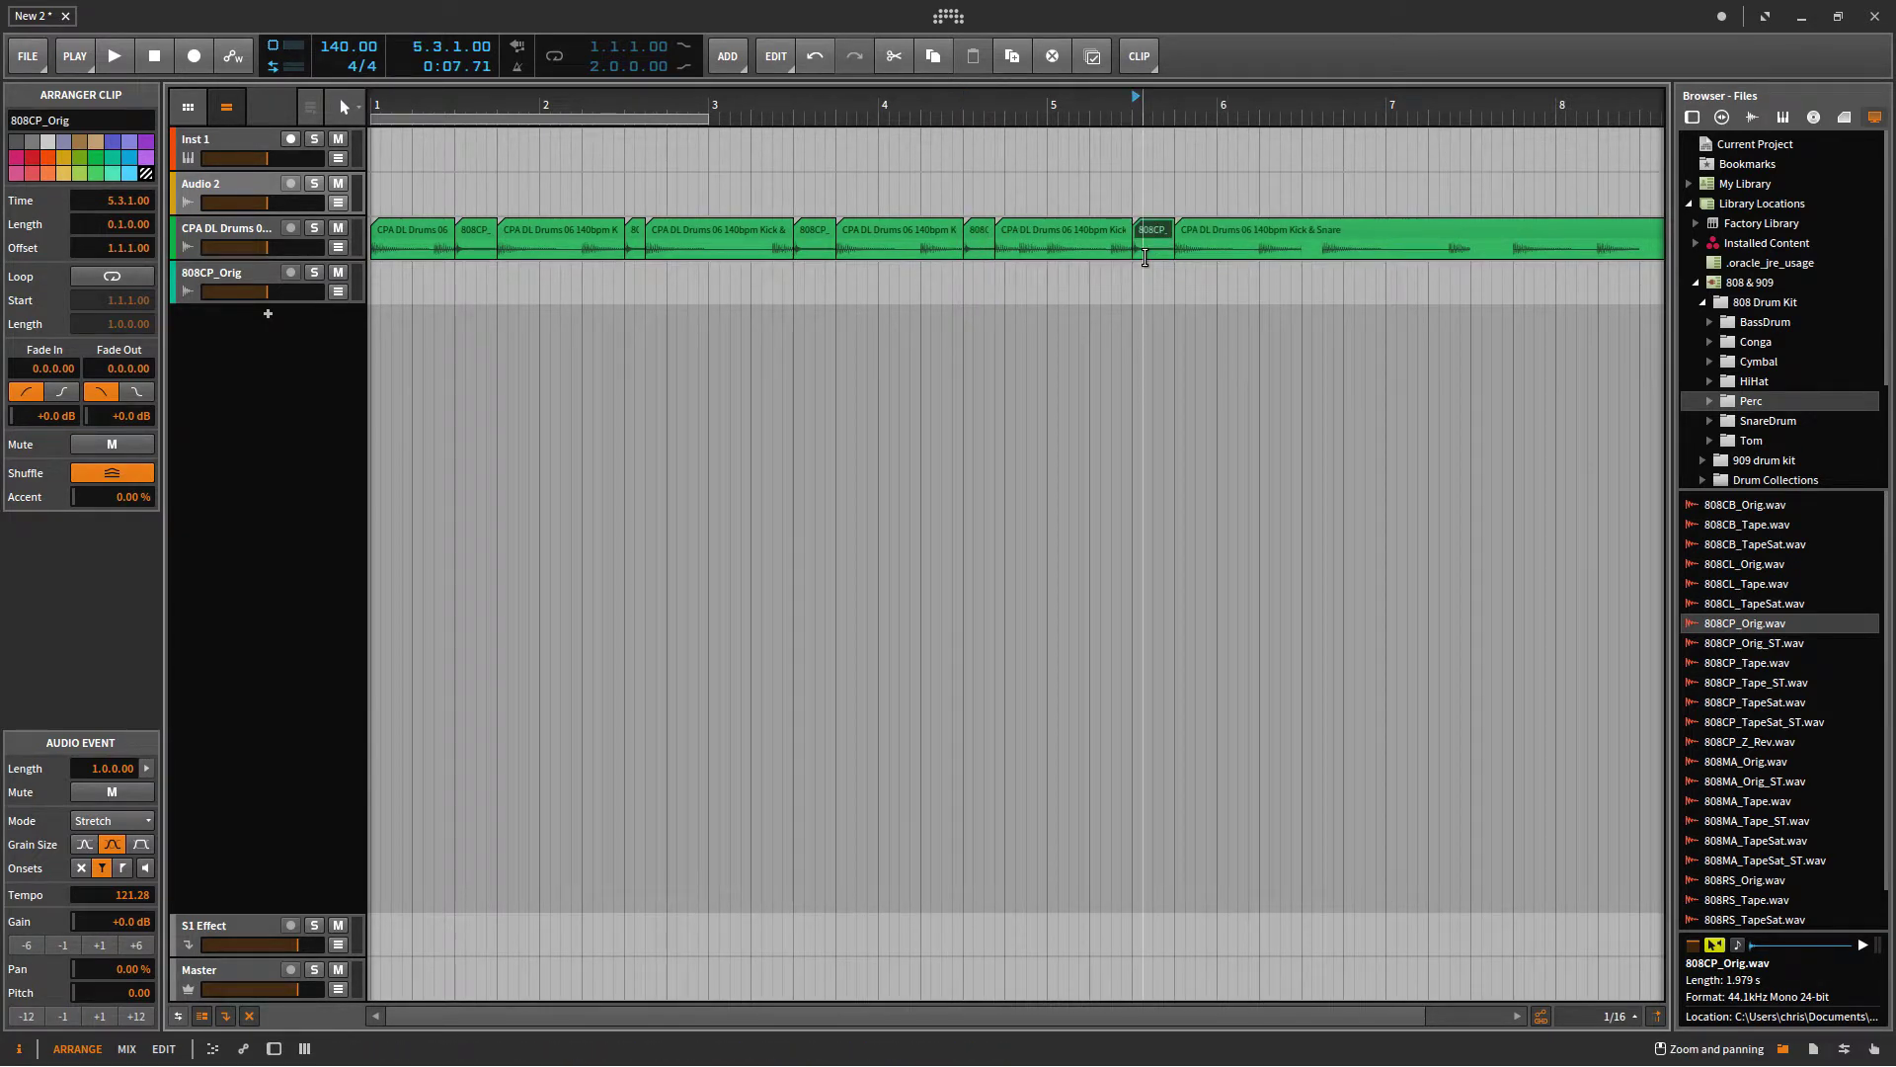
- Make three copies of the clip at 5.3 on the 808CP_Orig track and put the original back on the drum loop track at 5.3
drag(1153, 235, 1160, 277)
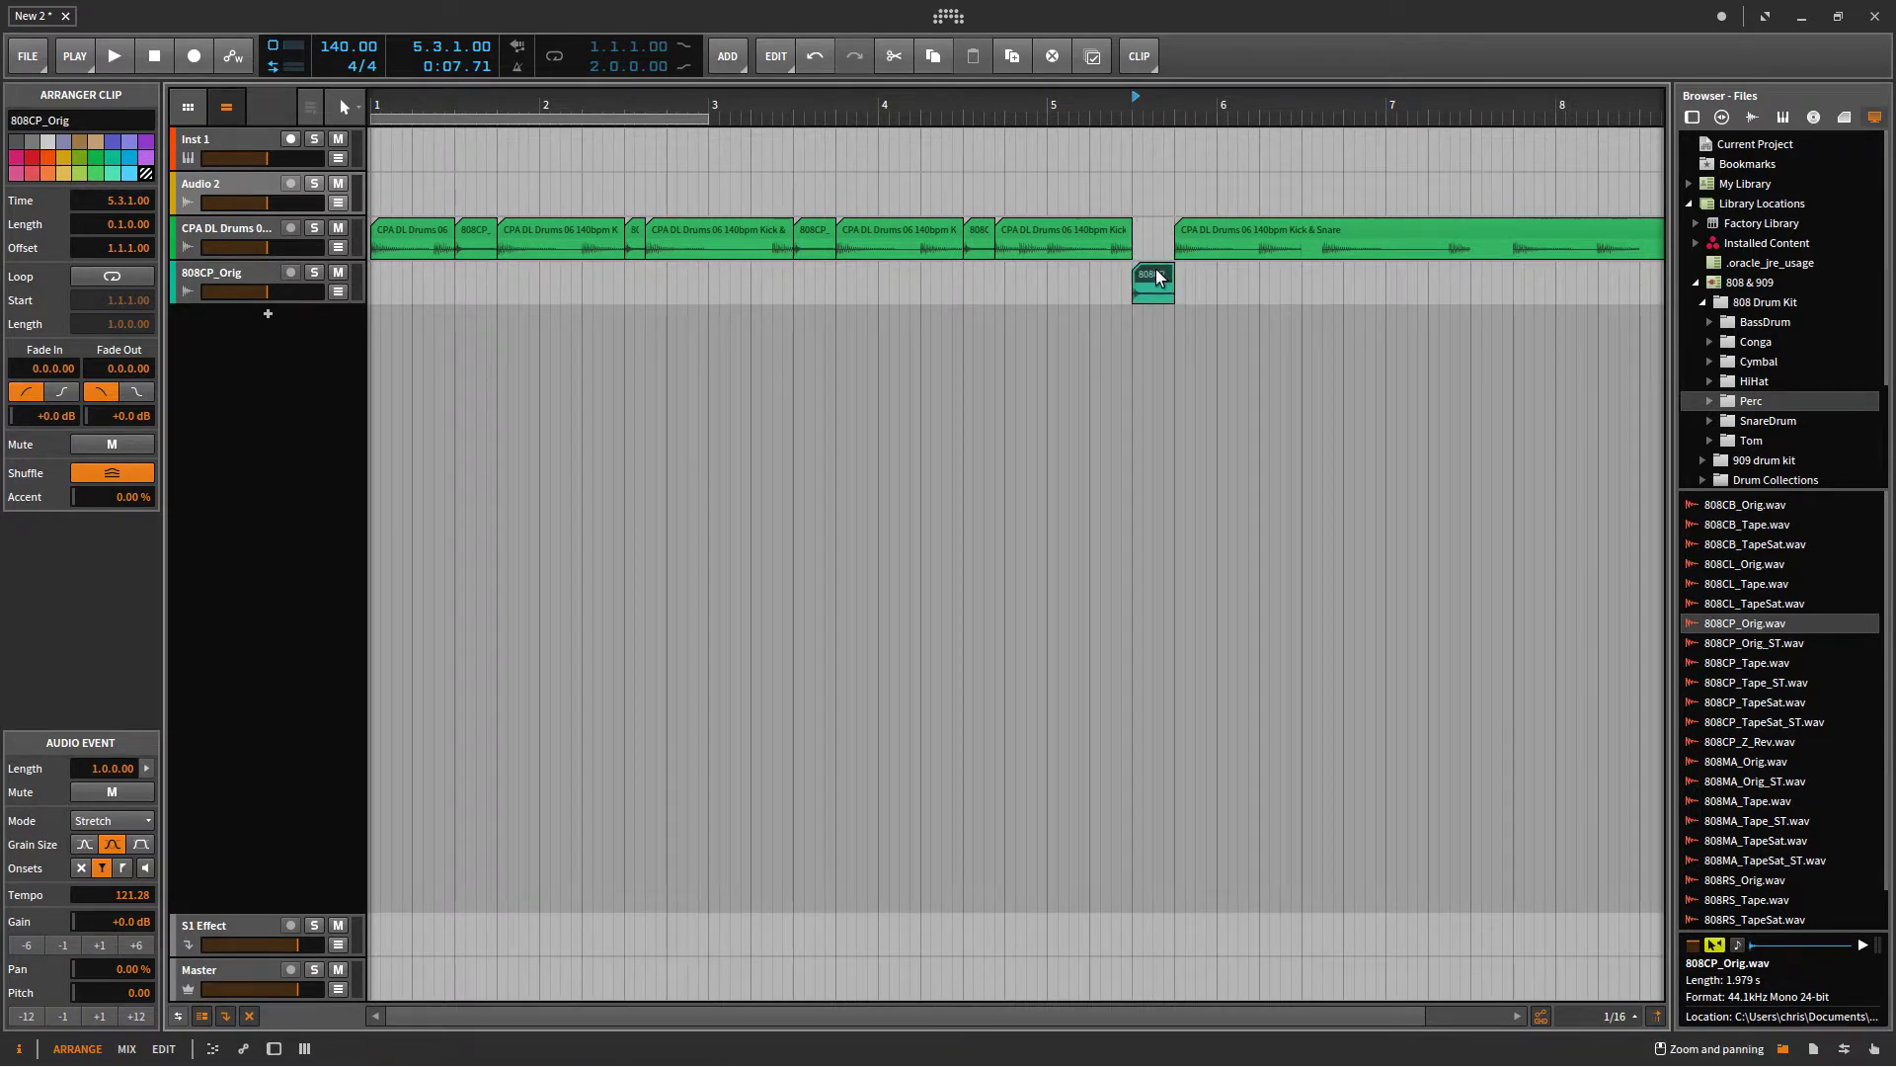
click(1013, 61)
click(1013, 61)
click(1013, 61)
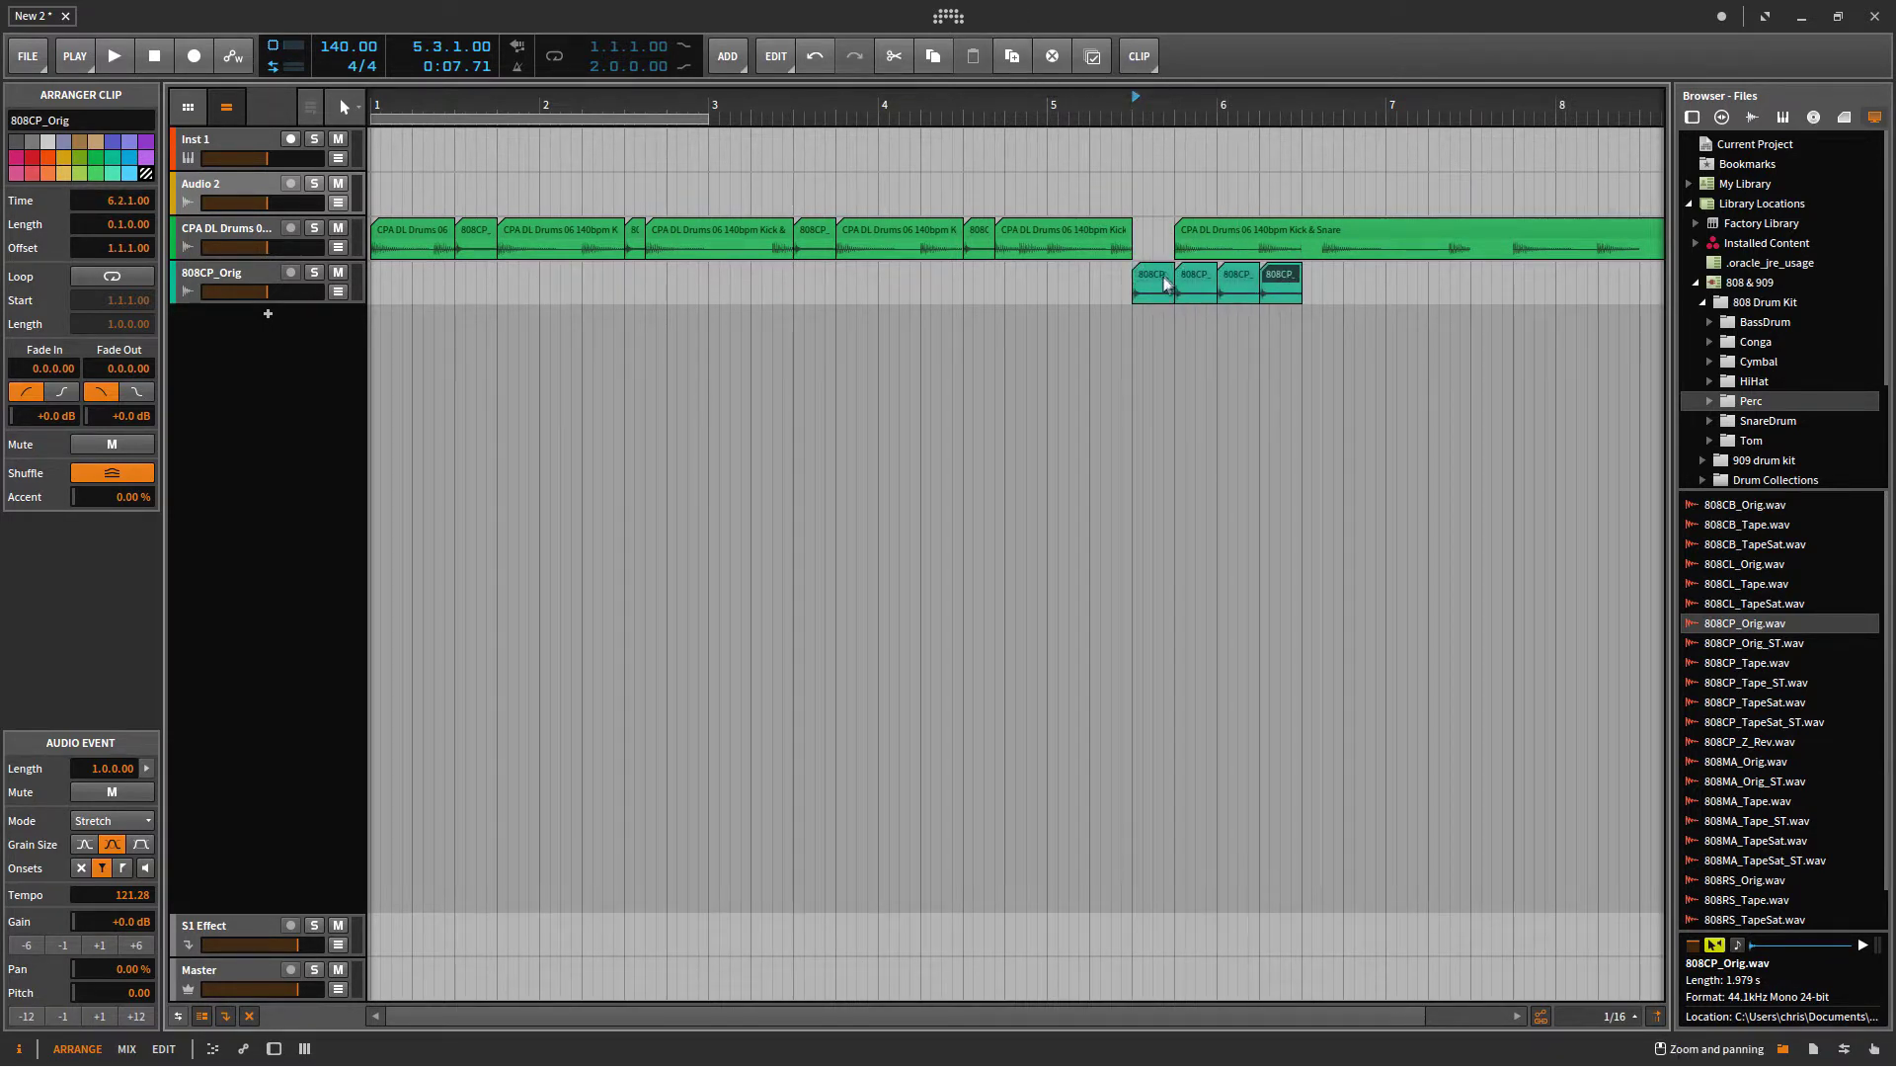
drag(1152, 288, 1151, 245)
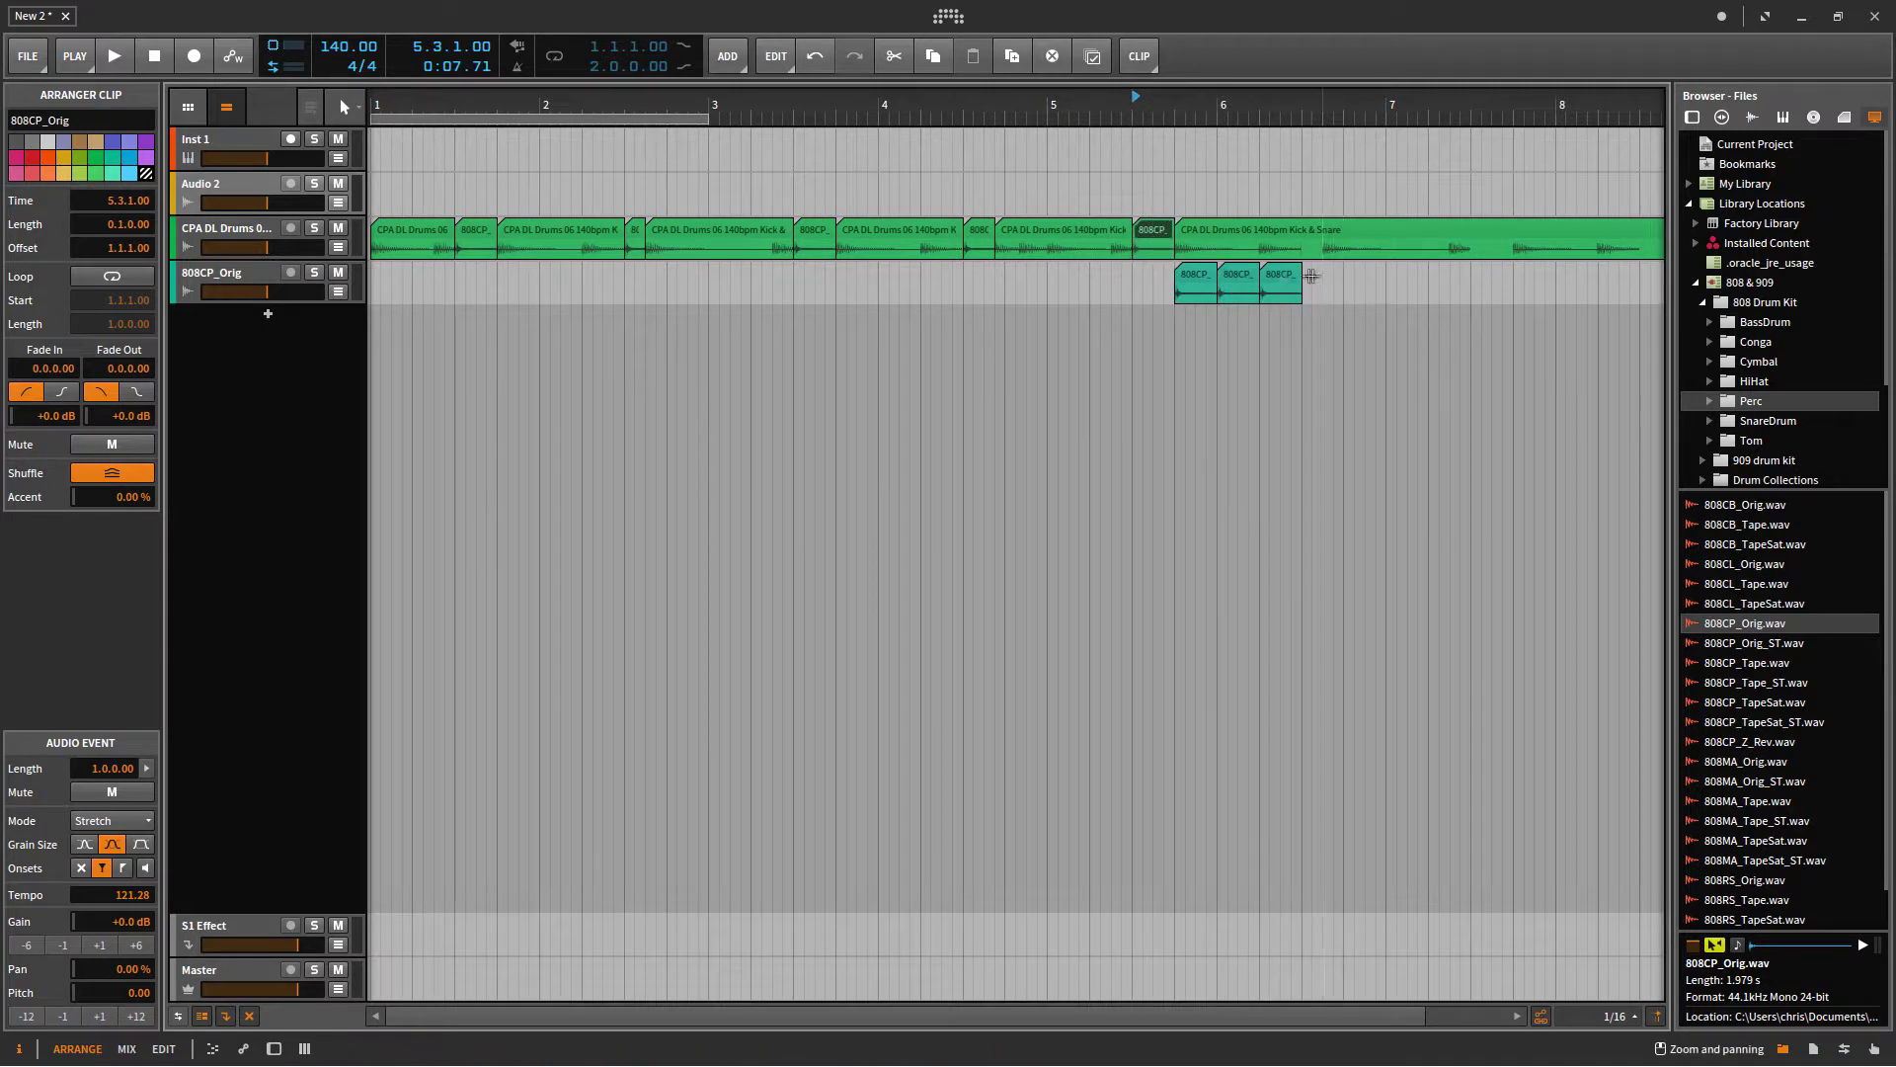
- Place the three copies on the drum loop track at 6.3, 7.3 and 8.3, shortening the first to fit and the last to 0.0.3.00
drag(1278, 274, 1320, 277)
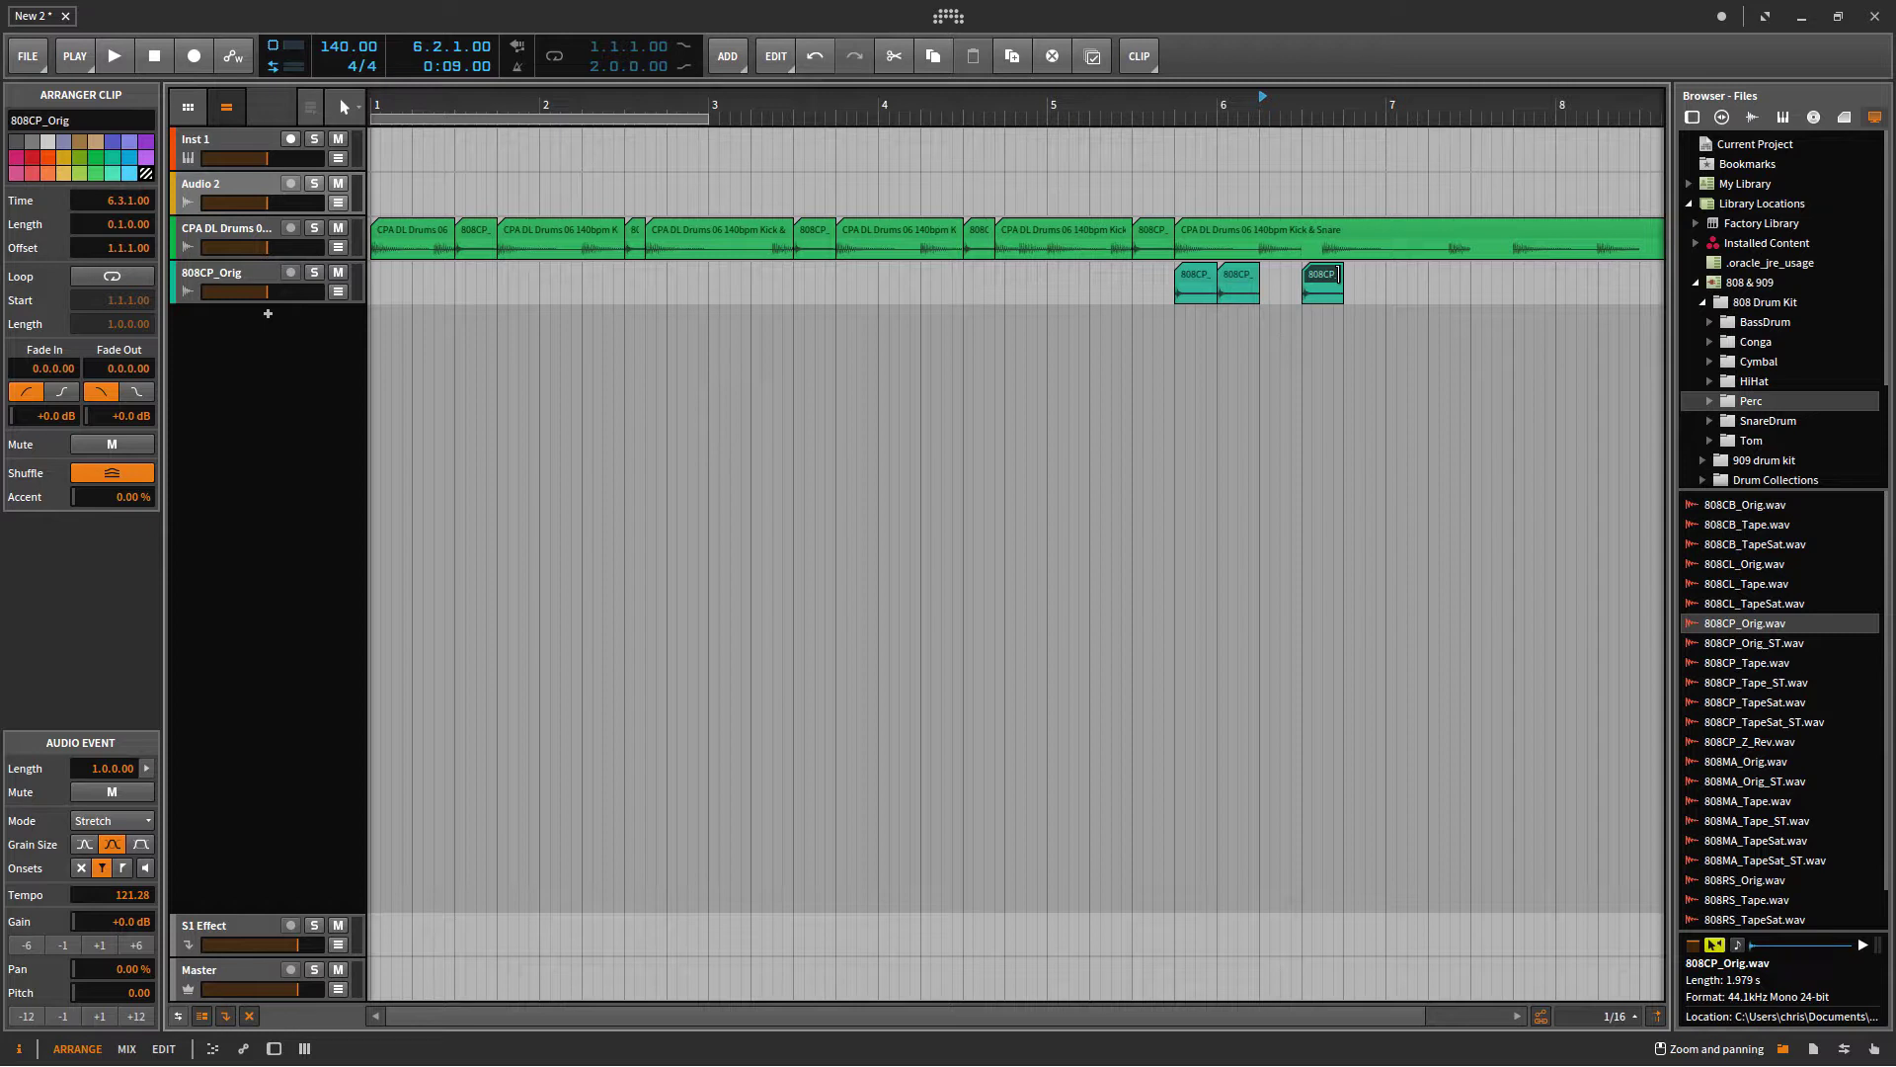
drag(1313, 279, 1487, 262)
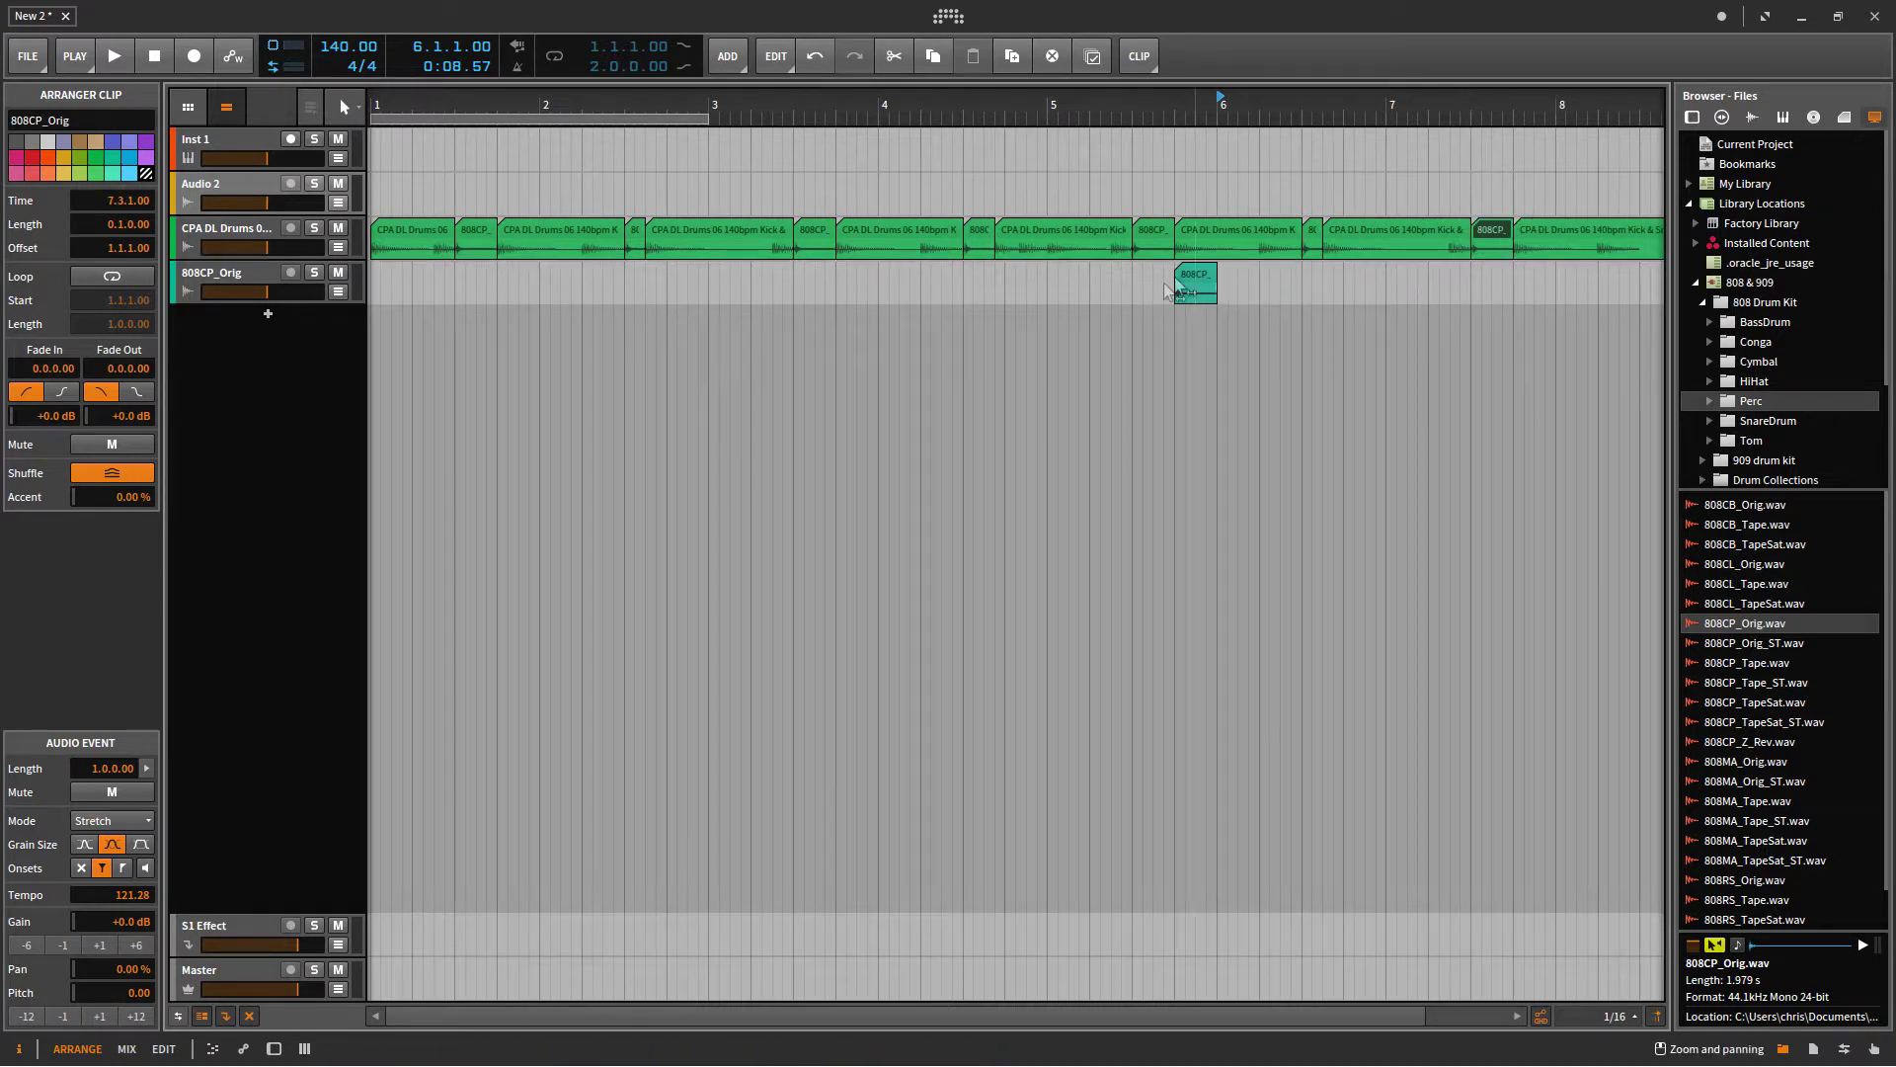
drag(1213, 284, 1487, 284)
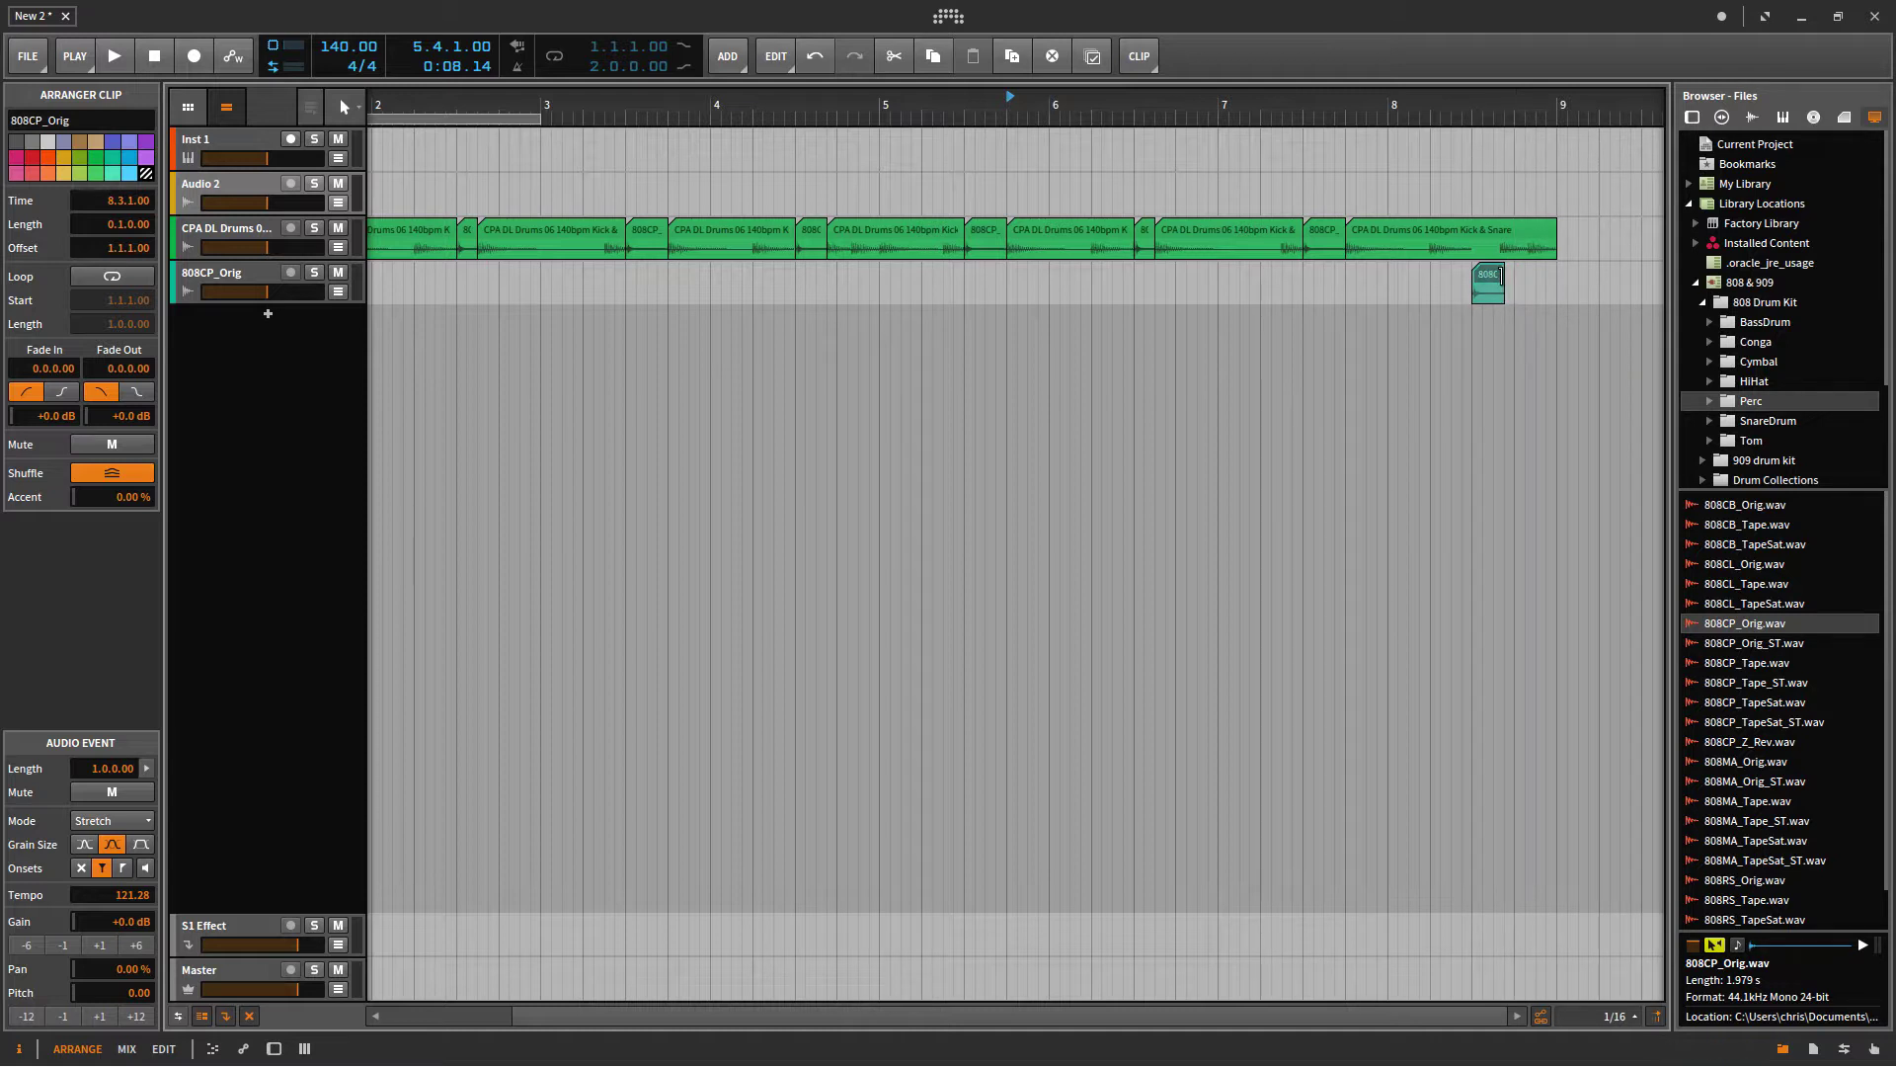
drag(1494, 286, 1491, 265)
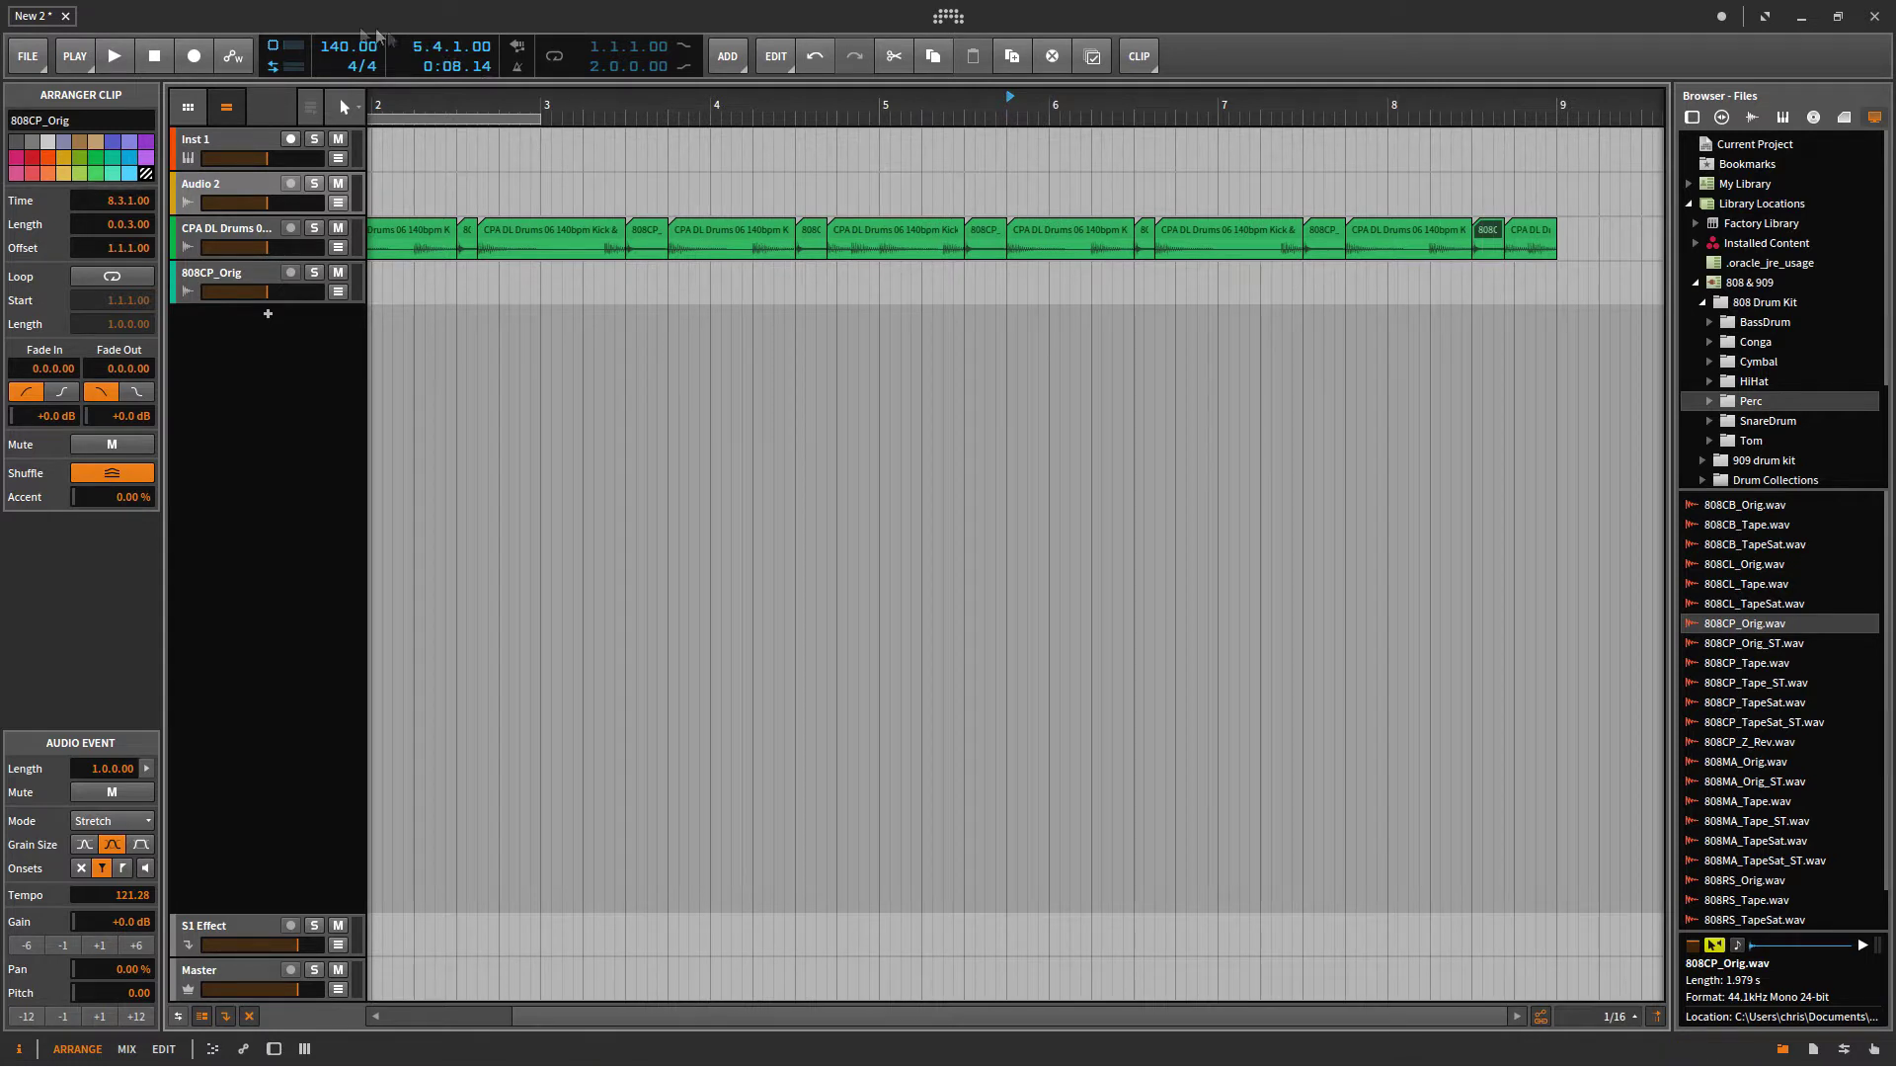
- Play the edited drum loop from the start of the arrangement to check the claps
click(160, 56)
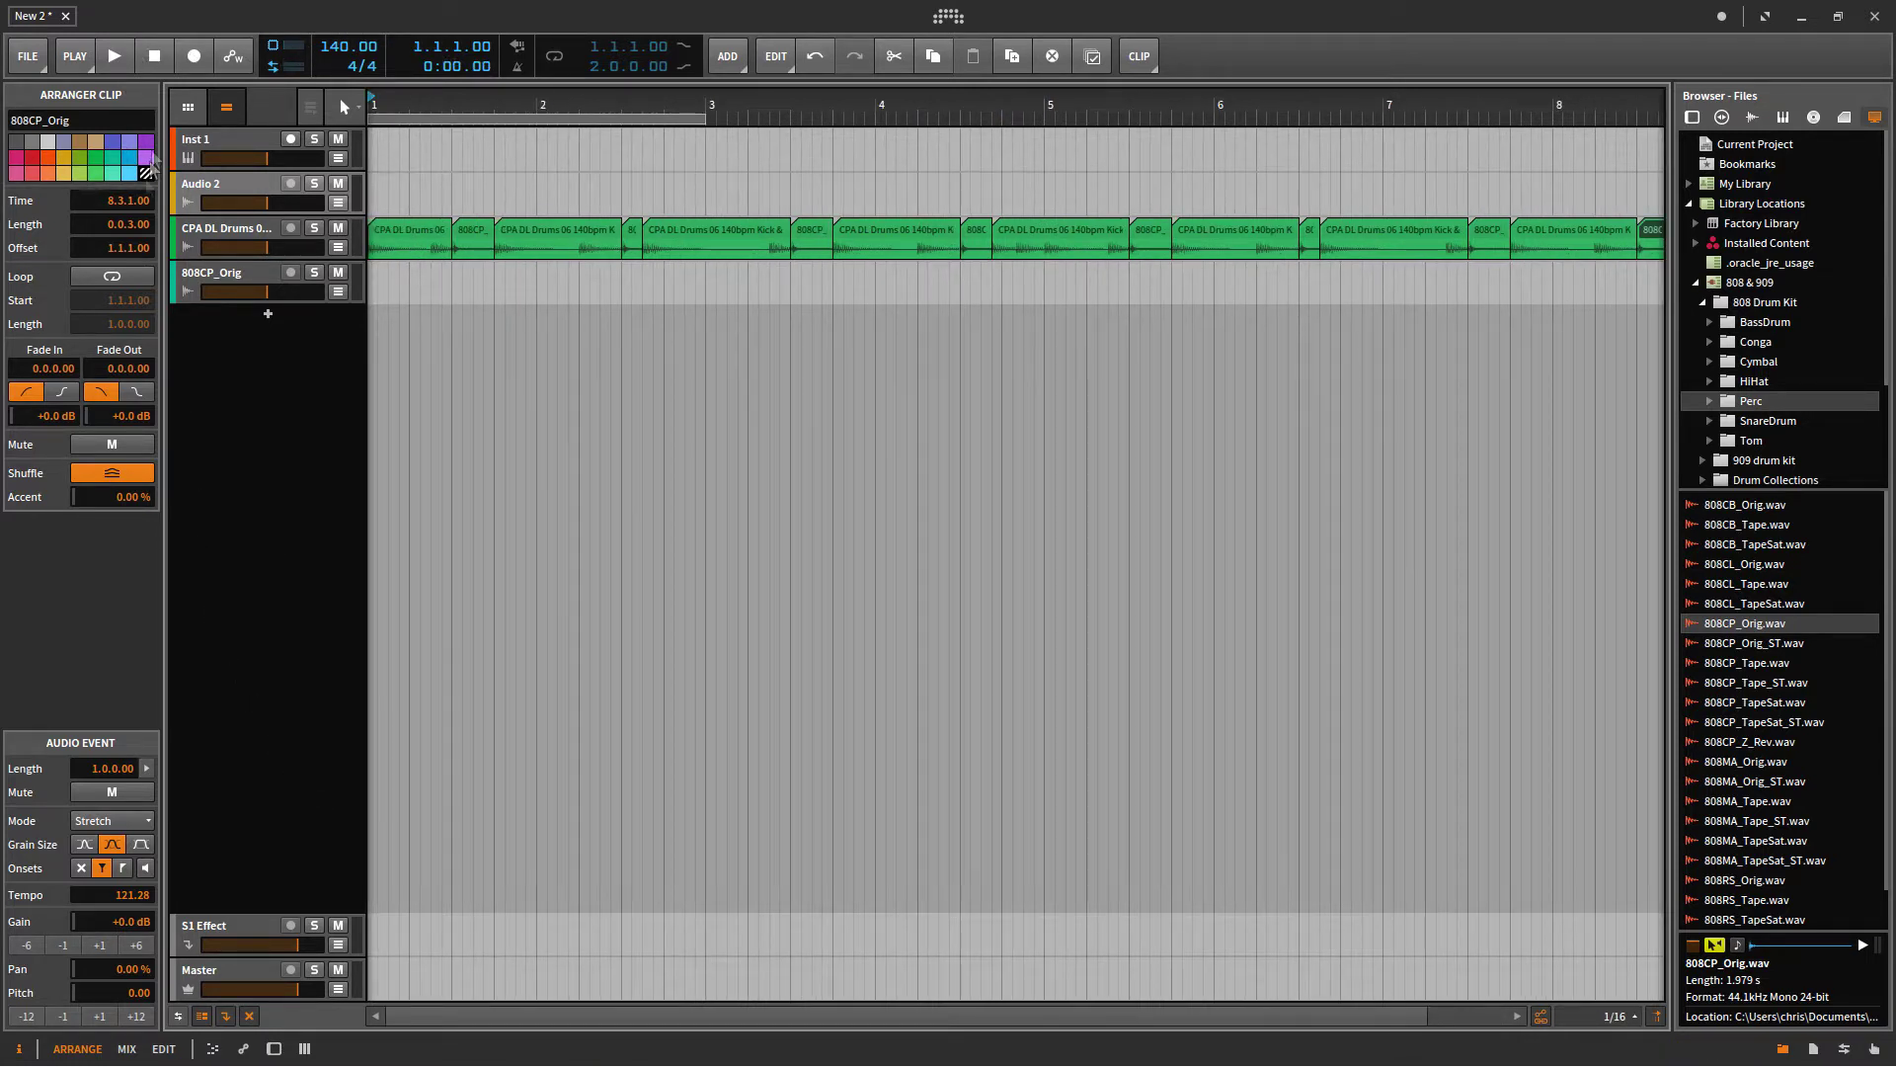
click(117, 54)
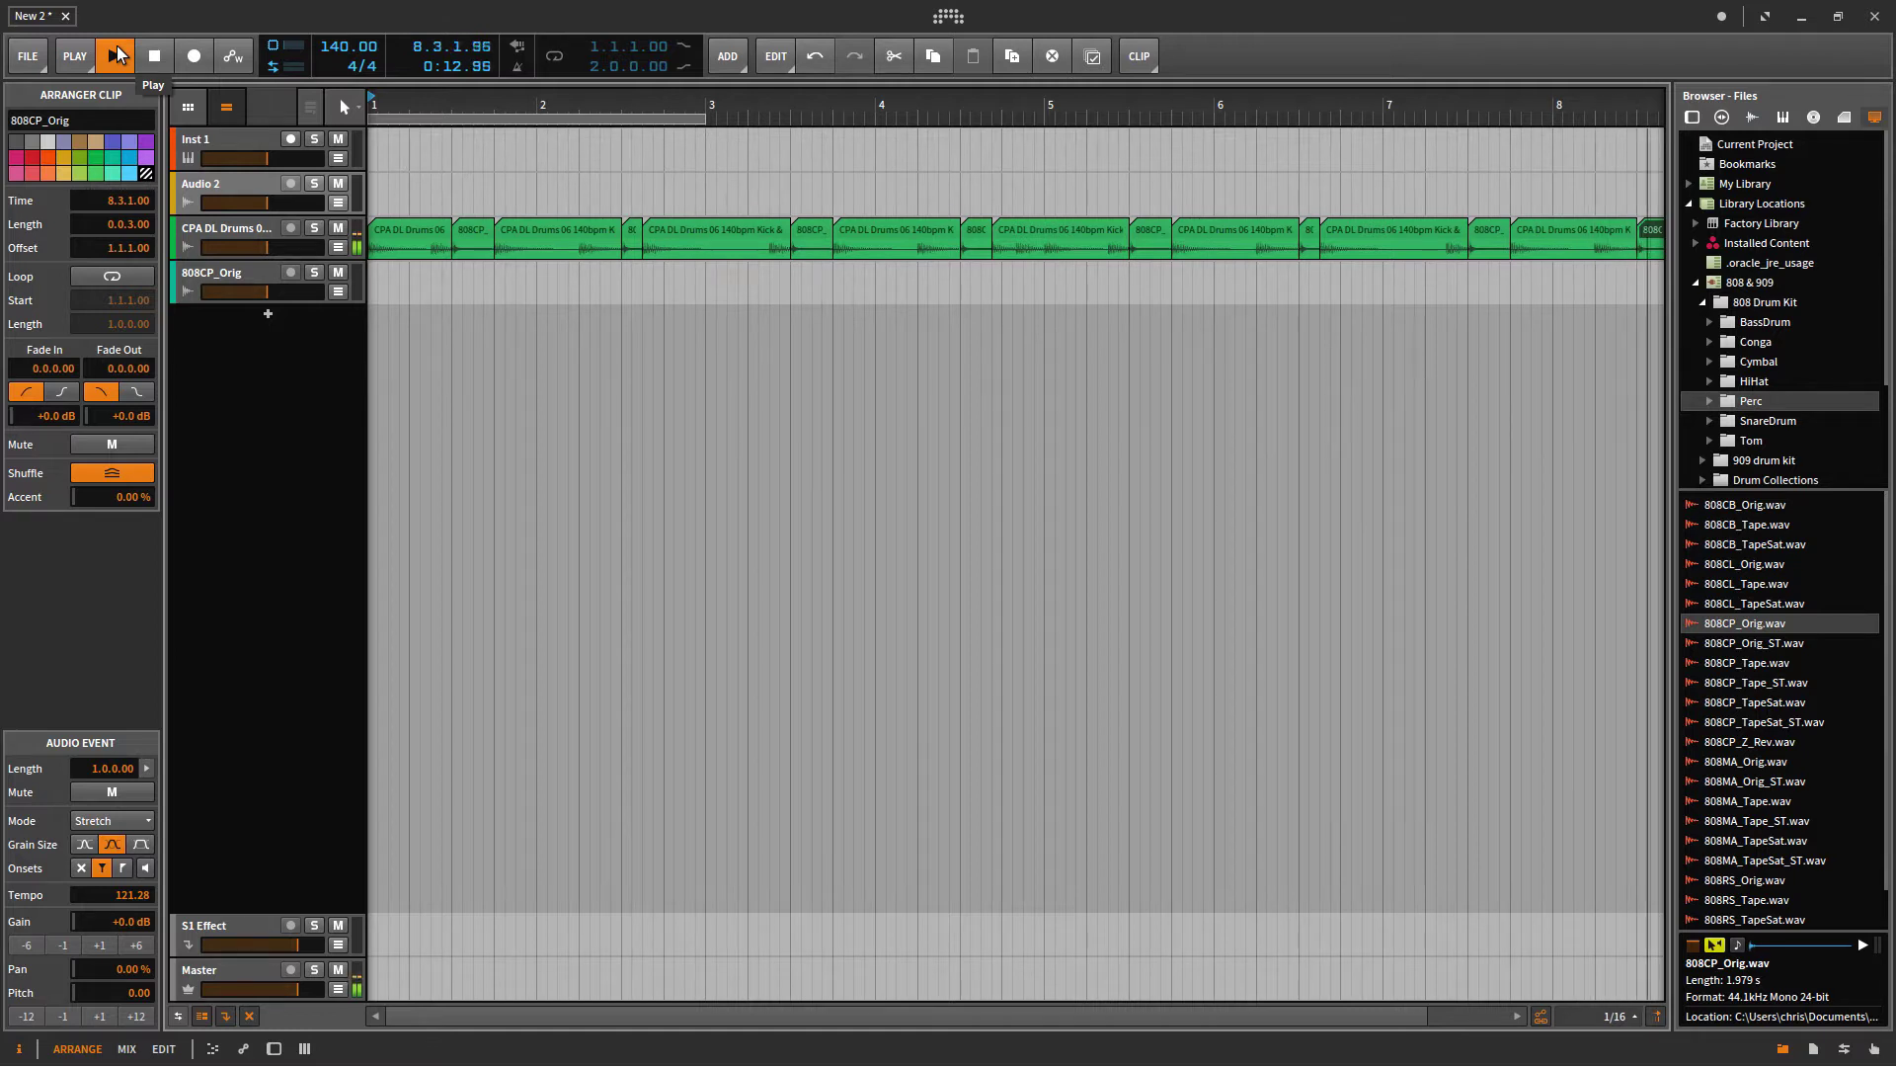
click(155, 56)
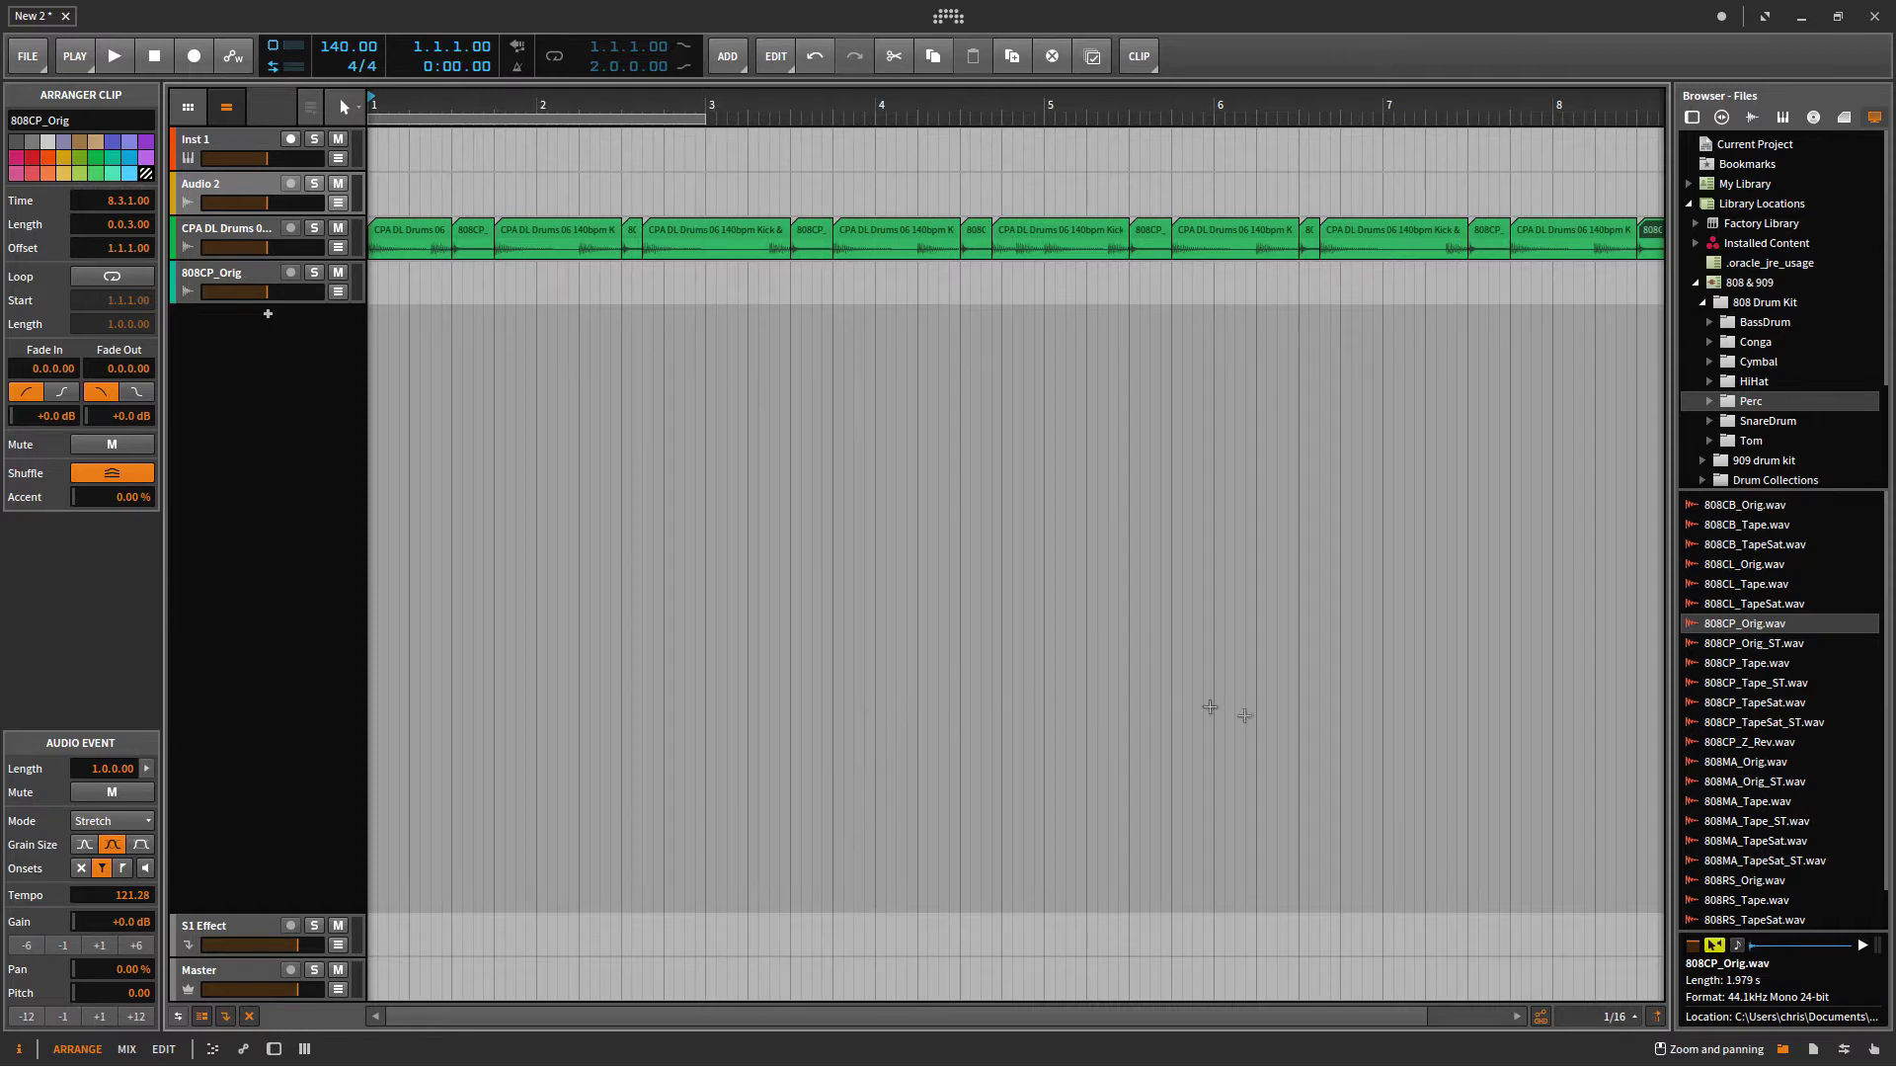
- Extend the loop region from 1.1.1.00 to a length of 8.0.0.00 and turn on looping
drag(1435, 1012, 1516, 1011)
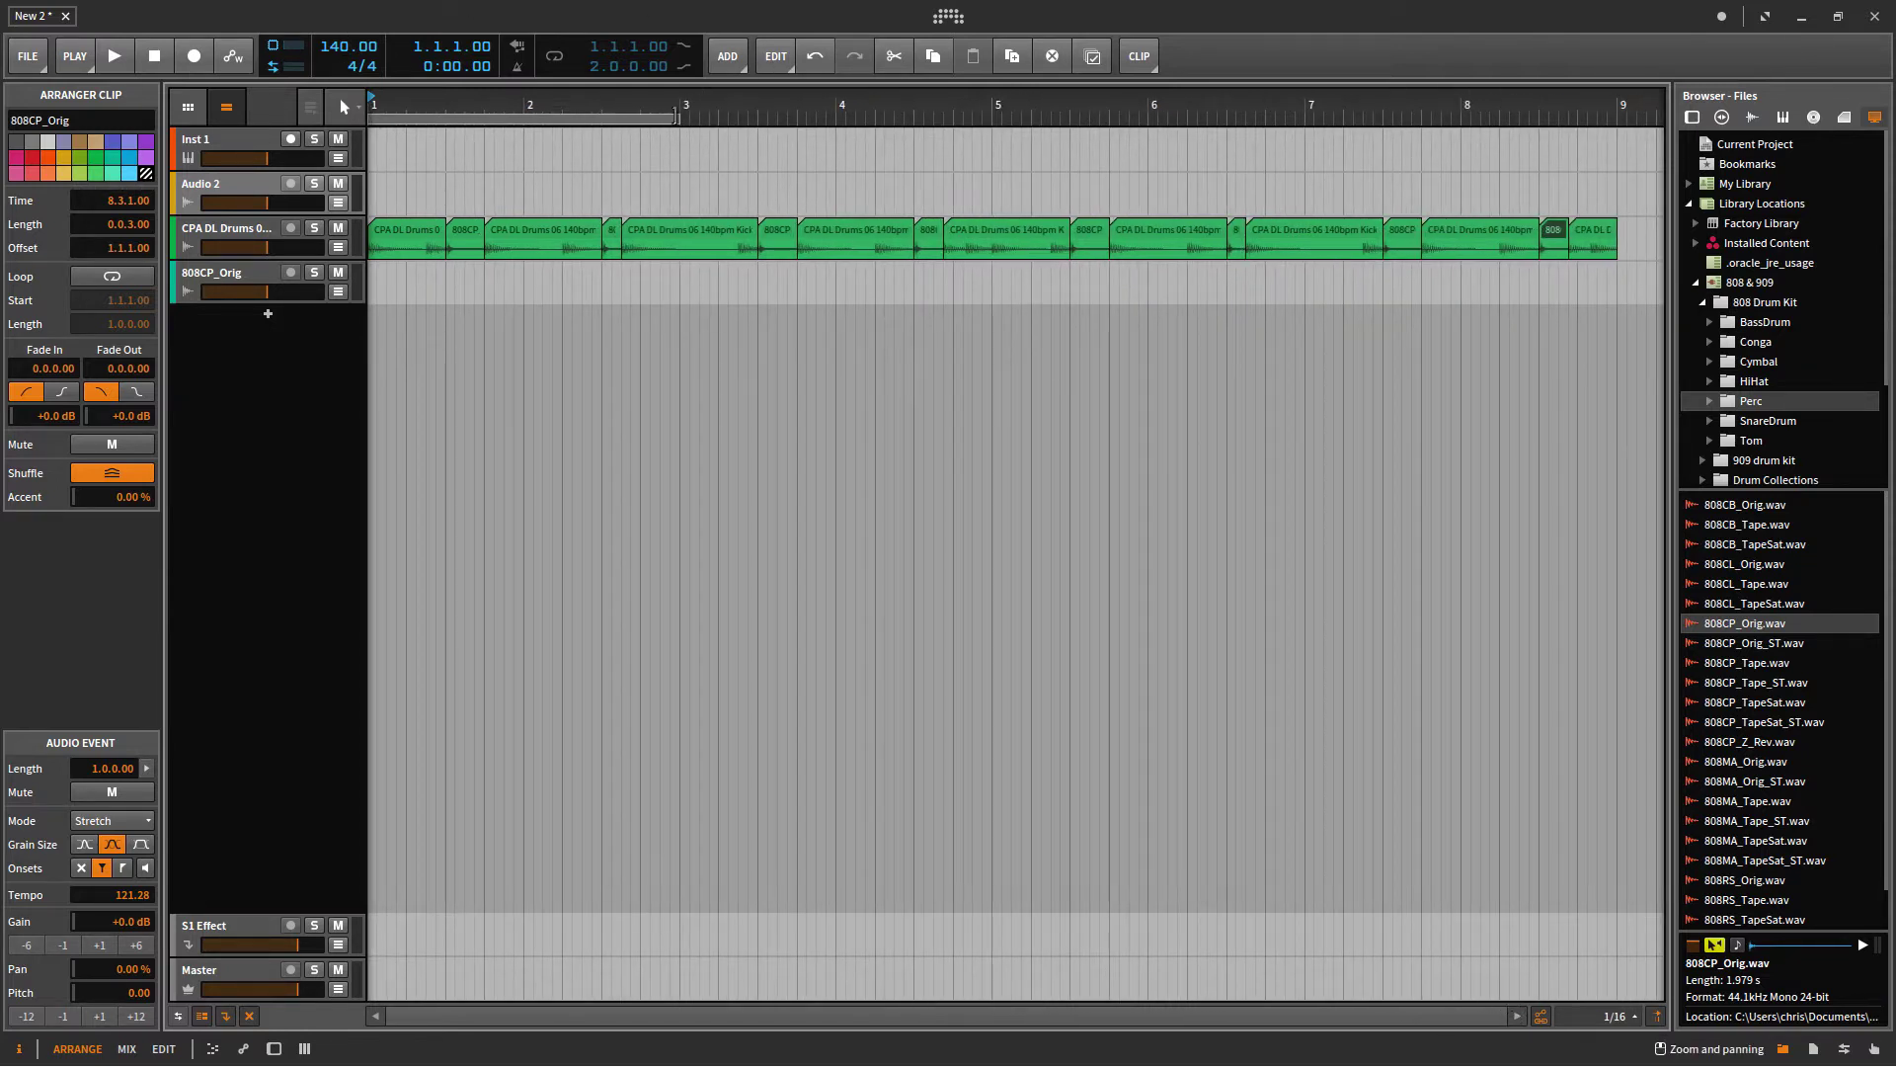
drag(677, 115, 1427, 117)
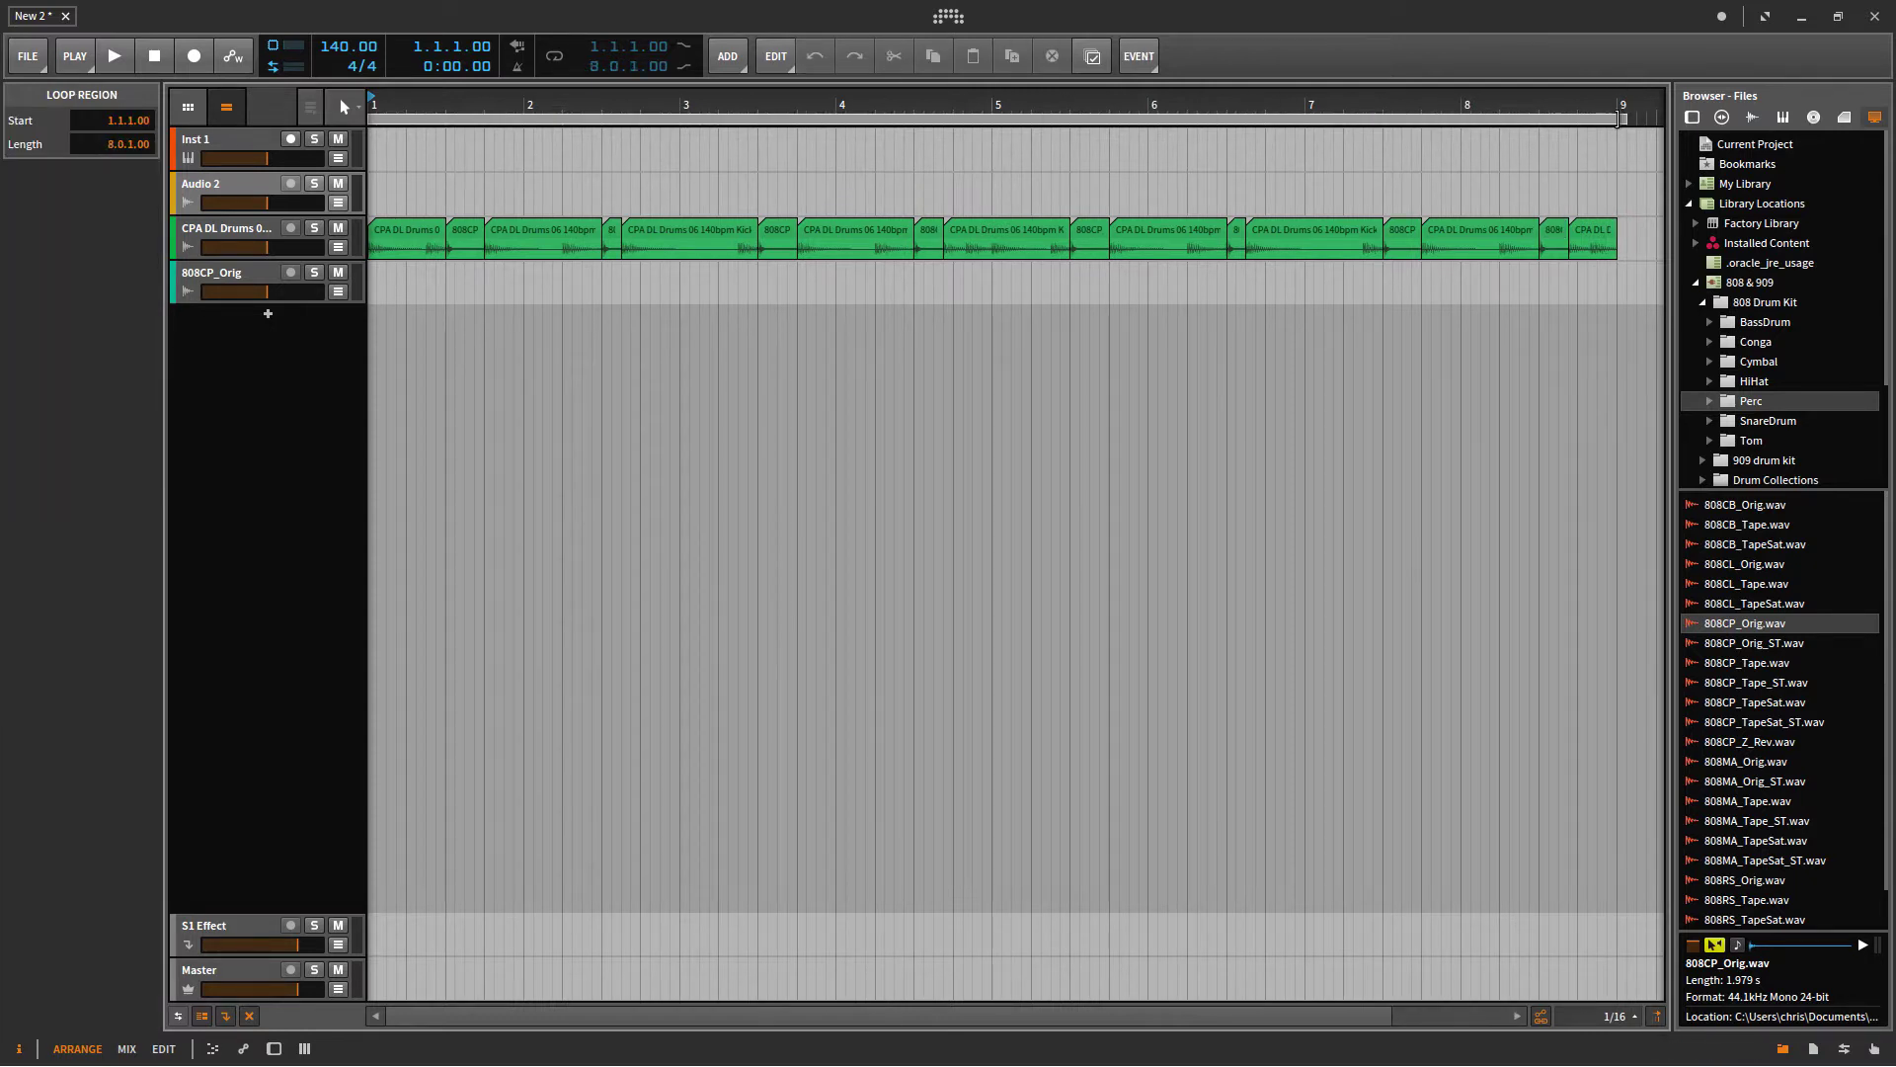
click(553, 56)
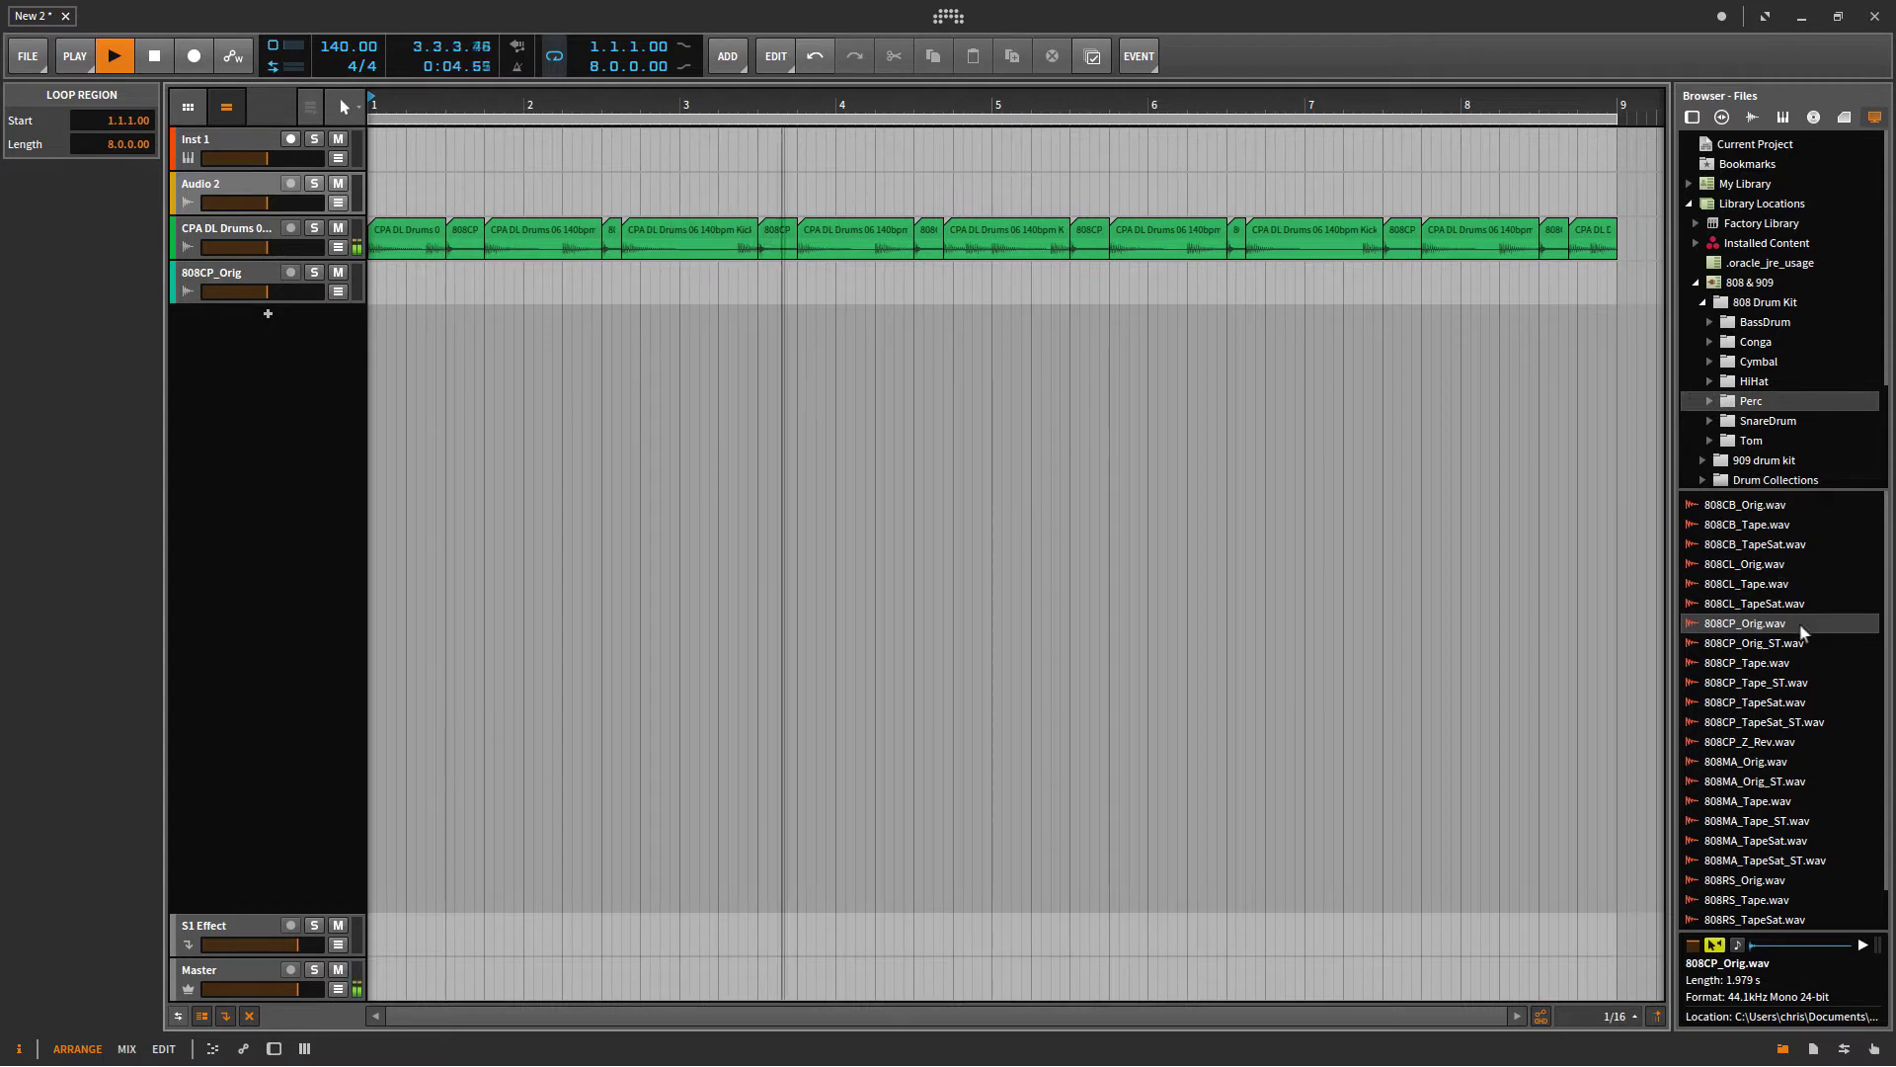
- Add the original CPA DL Drums 06 140bpm Kick & Snare sample at bar 1 on a new track below the others
scroll(1771, 351, down, 3)
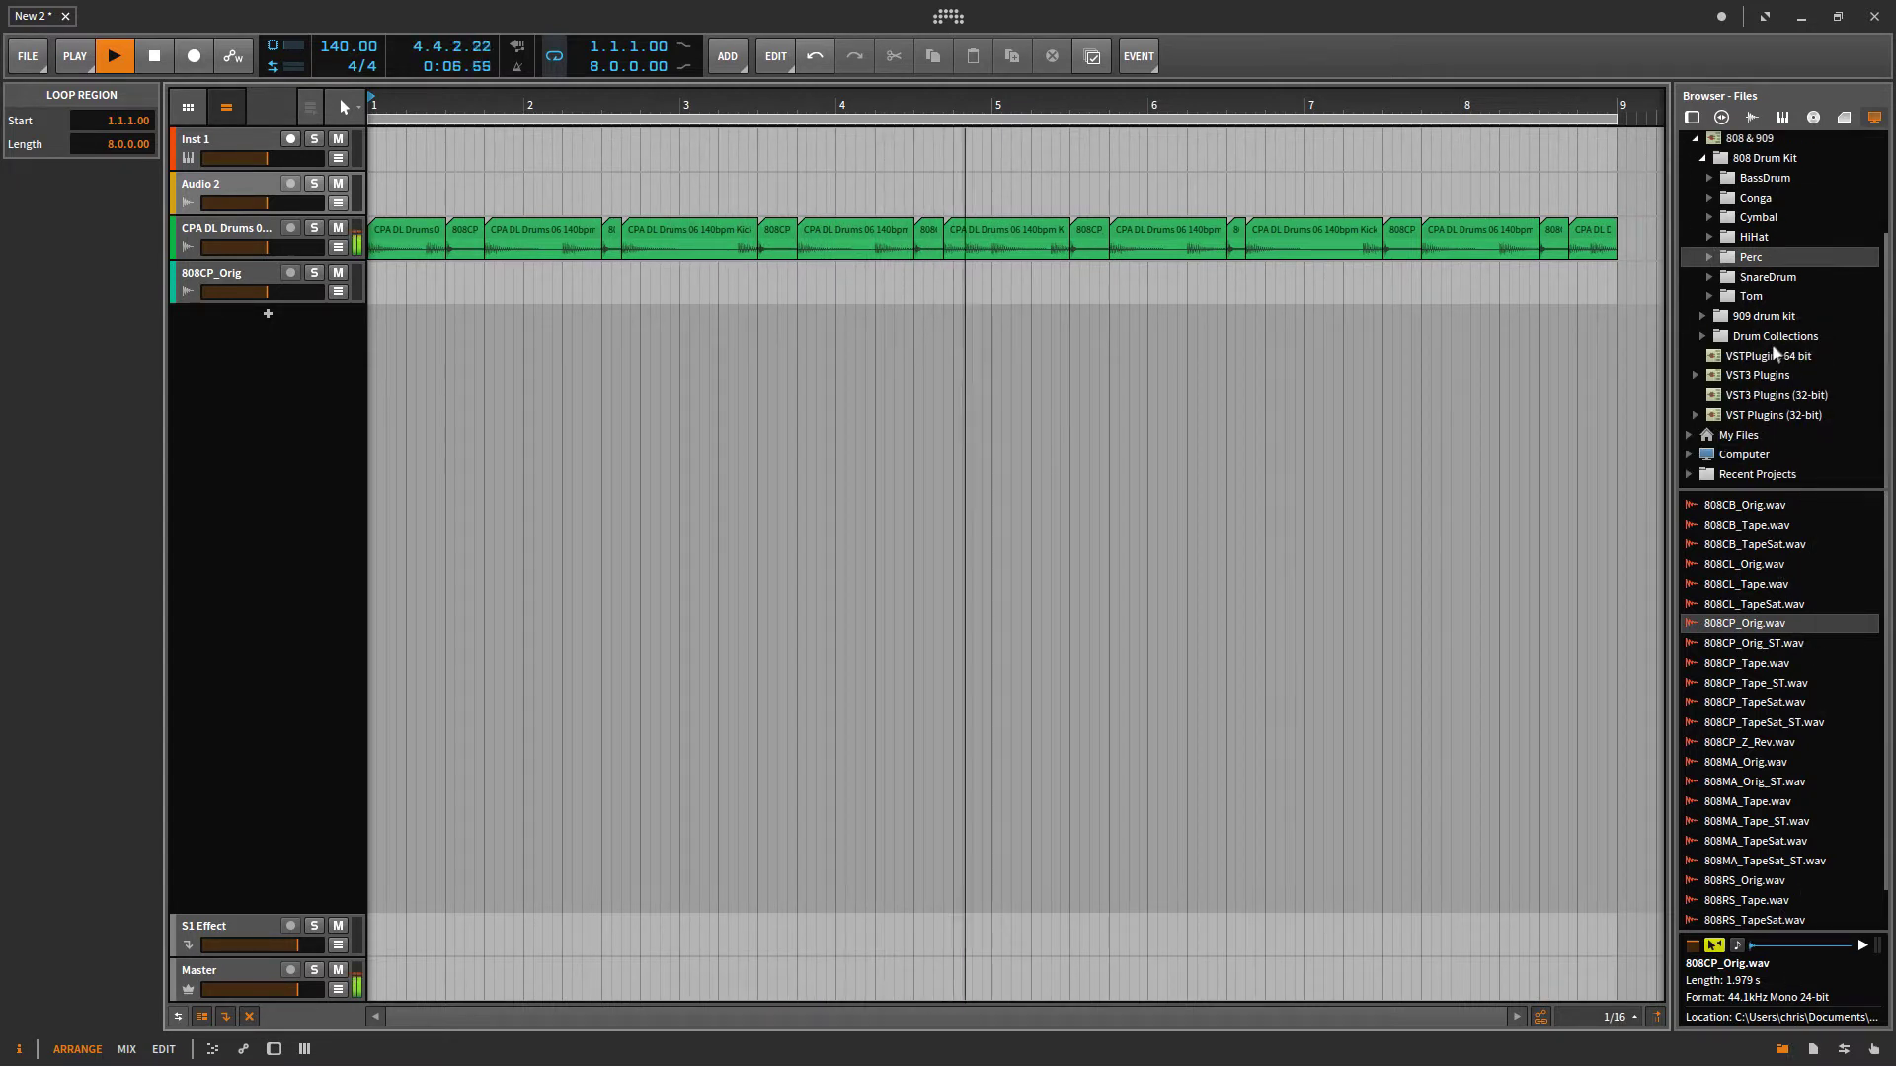
click(1758, 118)
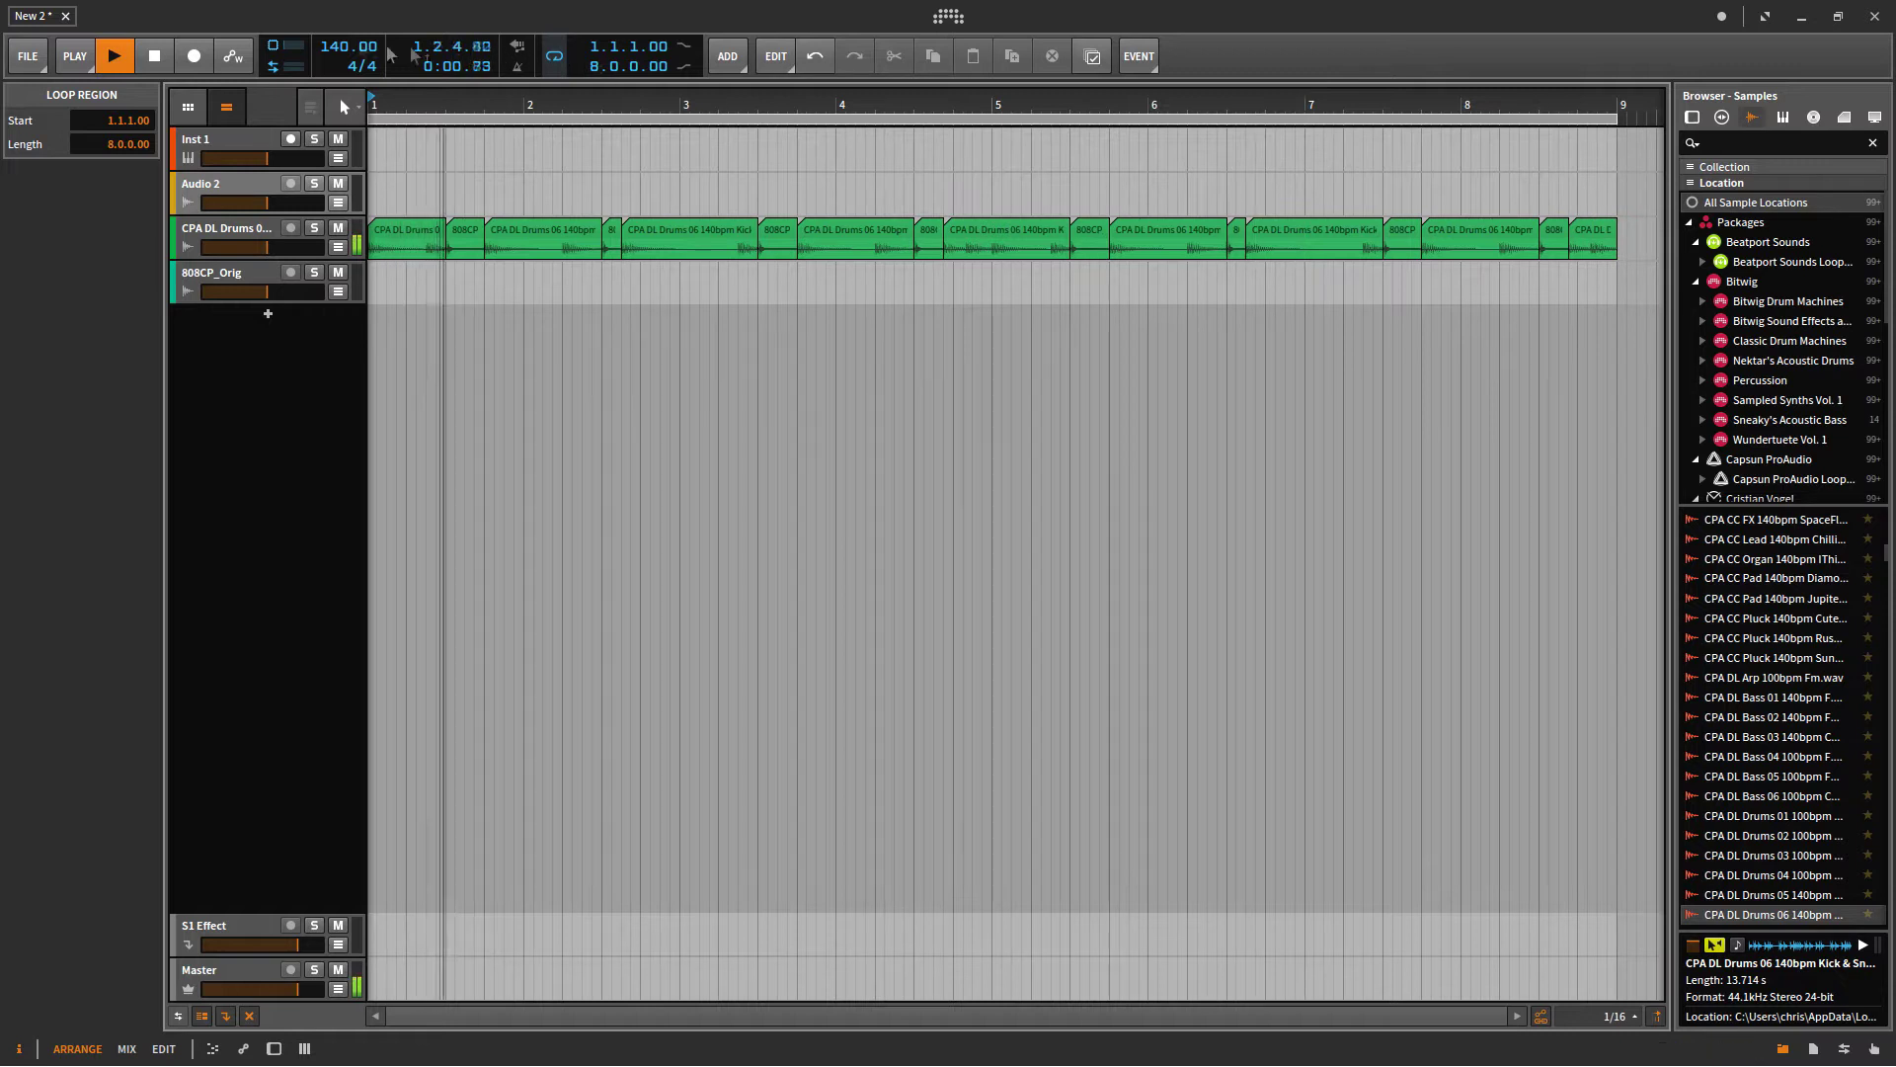
key(space)
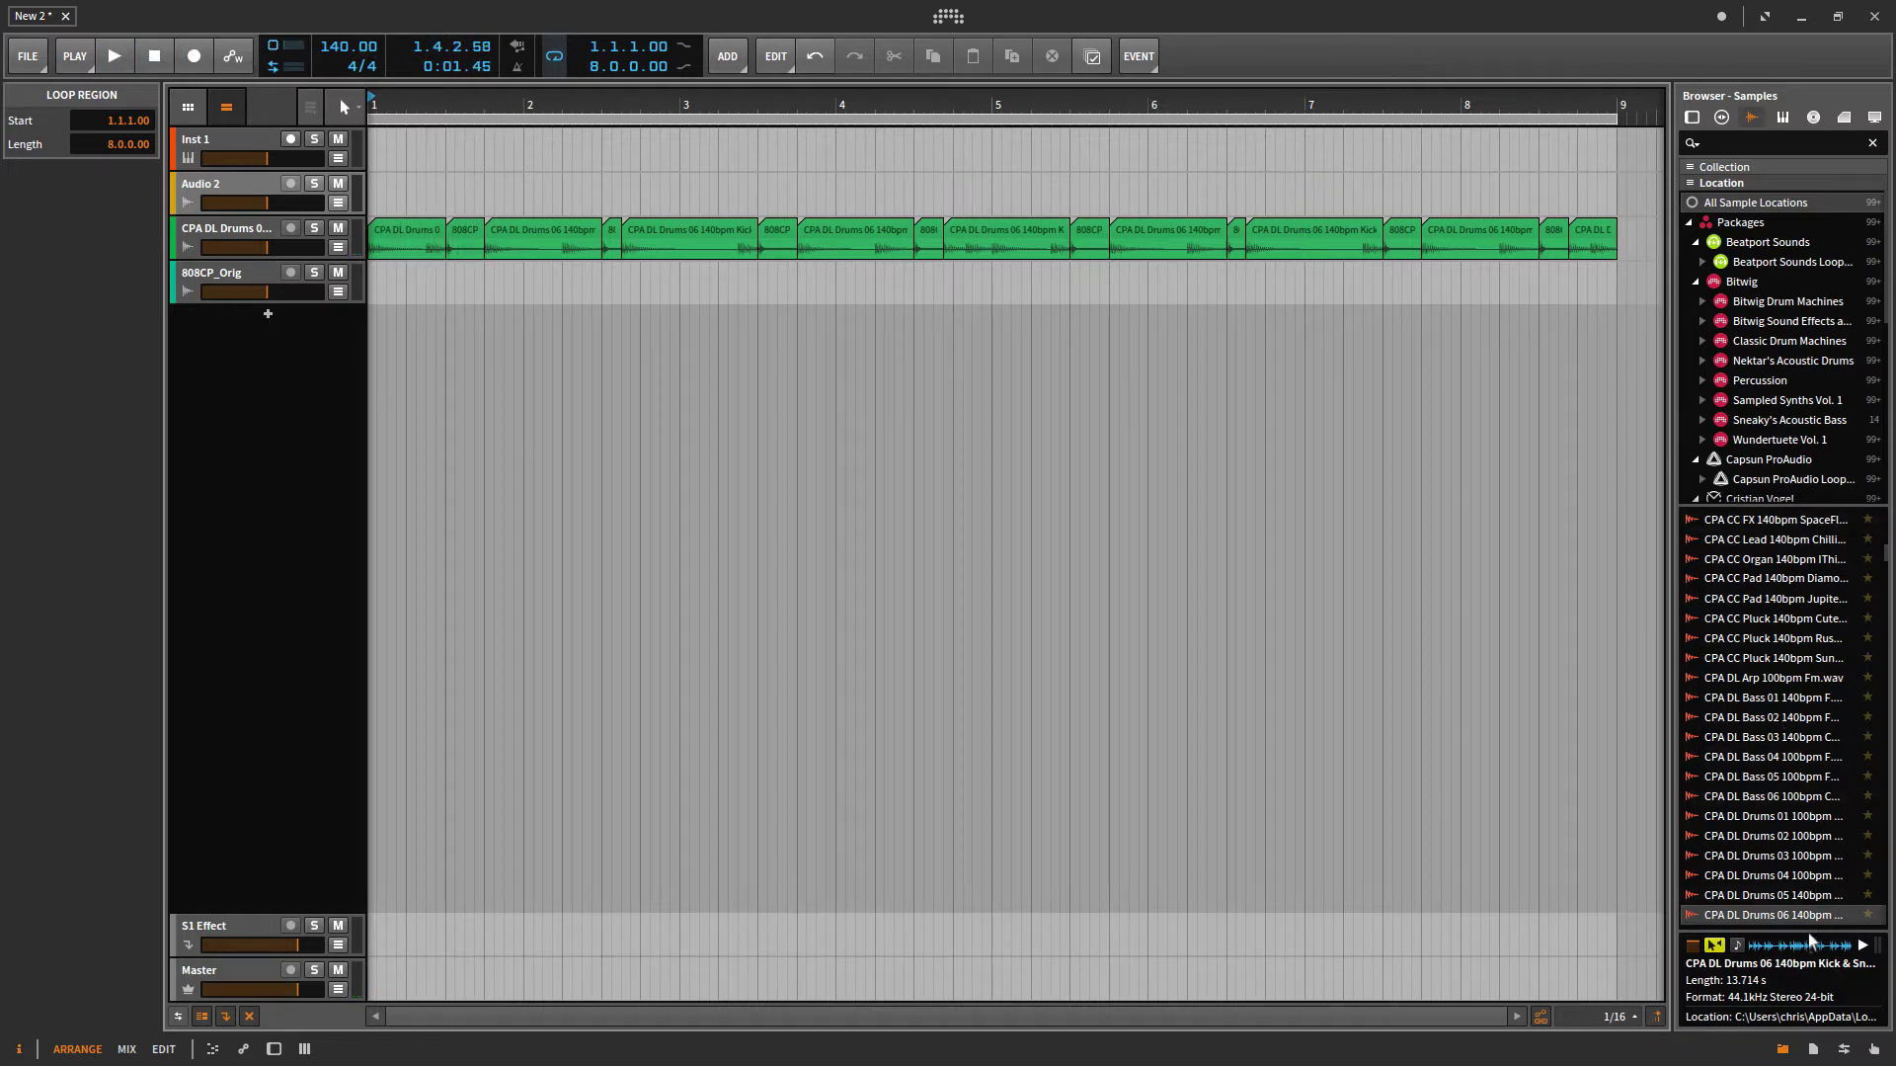
drag(1800, 917, 370, 404)
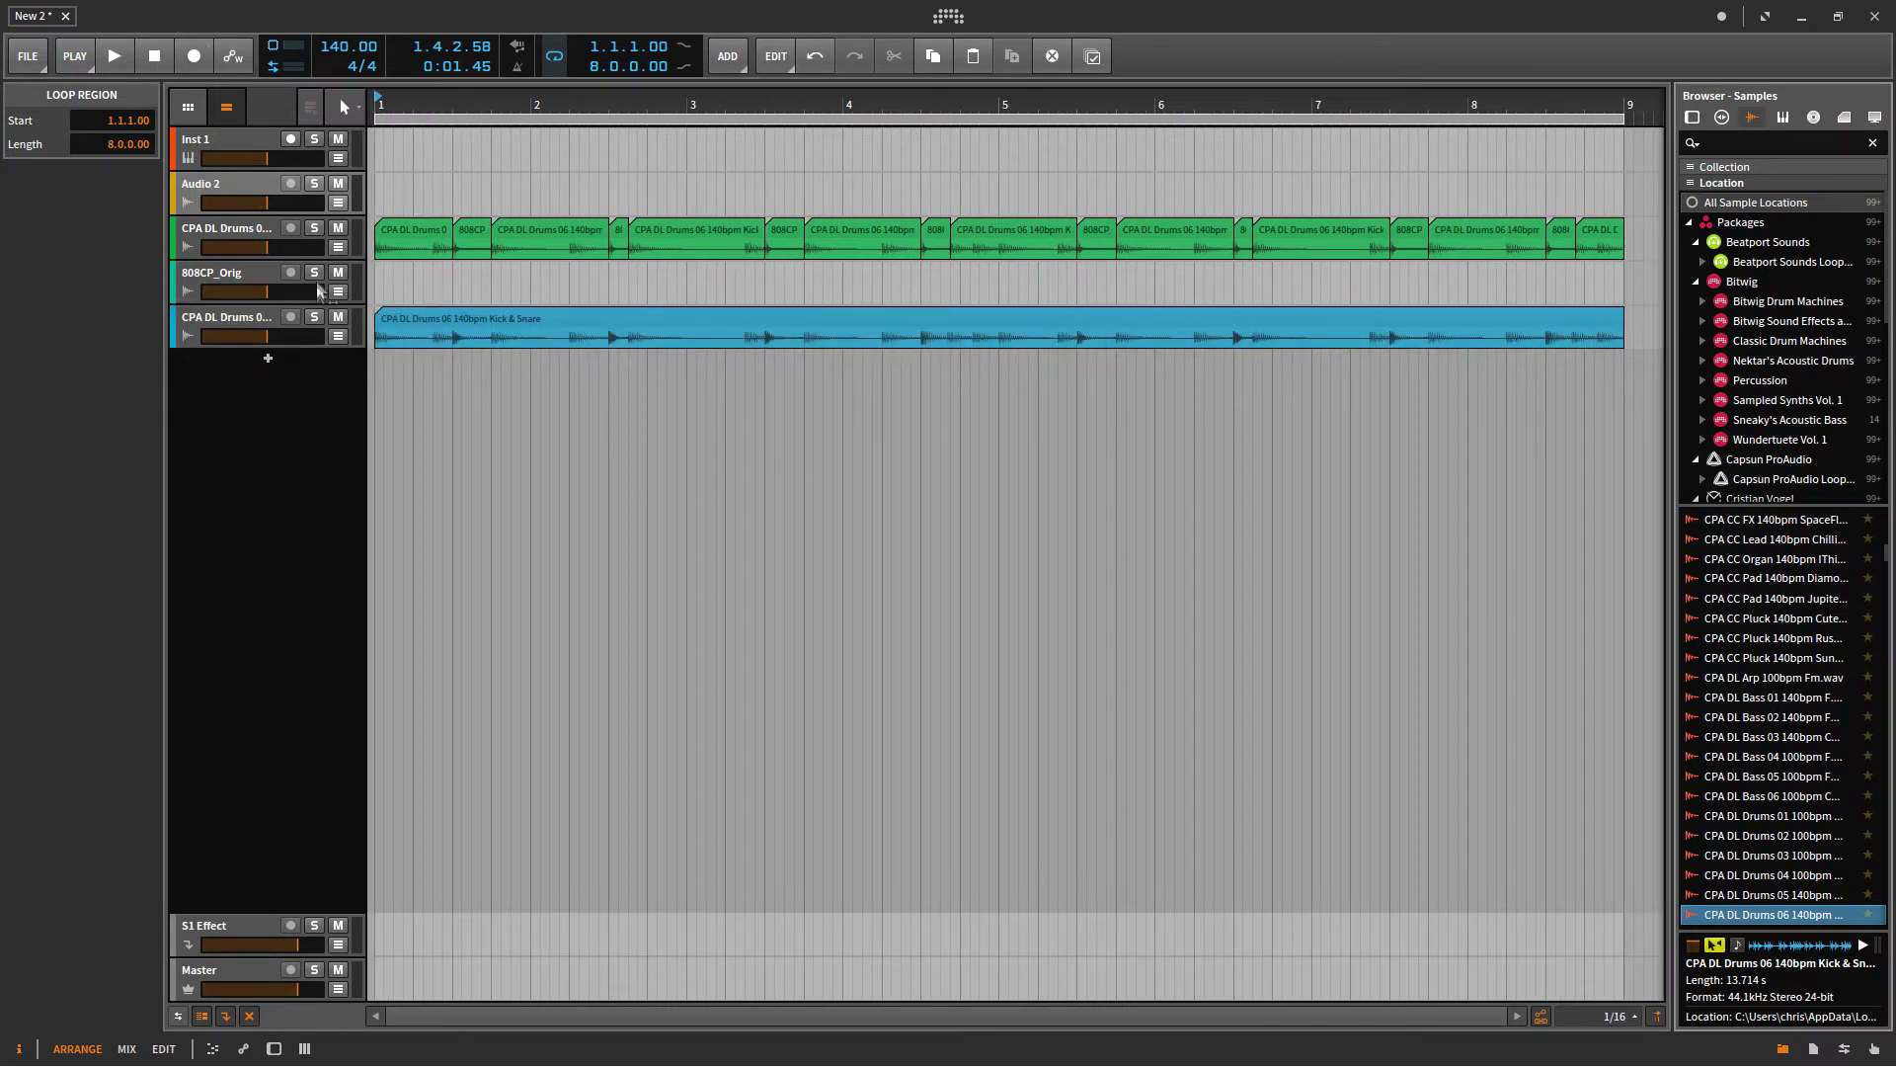
- Play the original loop soloed and the edited kick and clap loop soloed to compare them
click(114, 57)
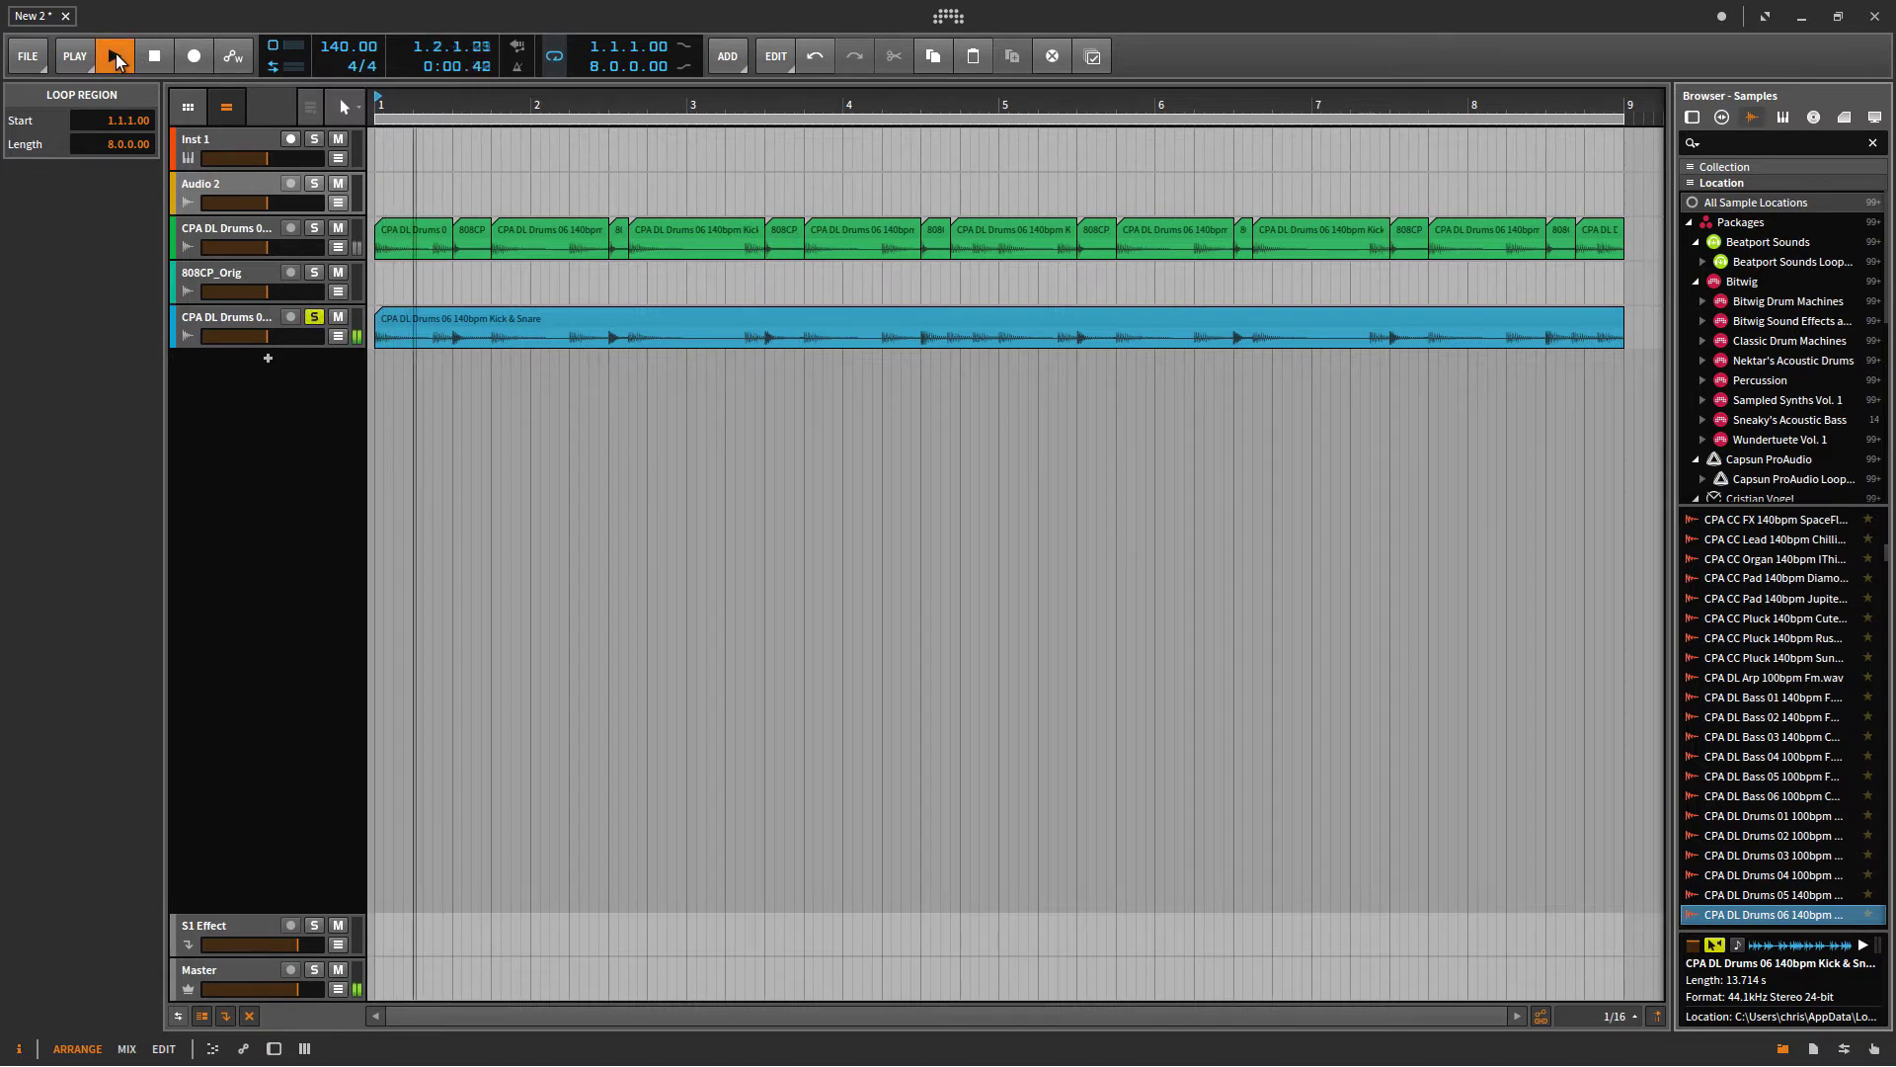
click(156, 57)
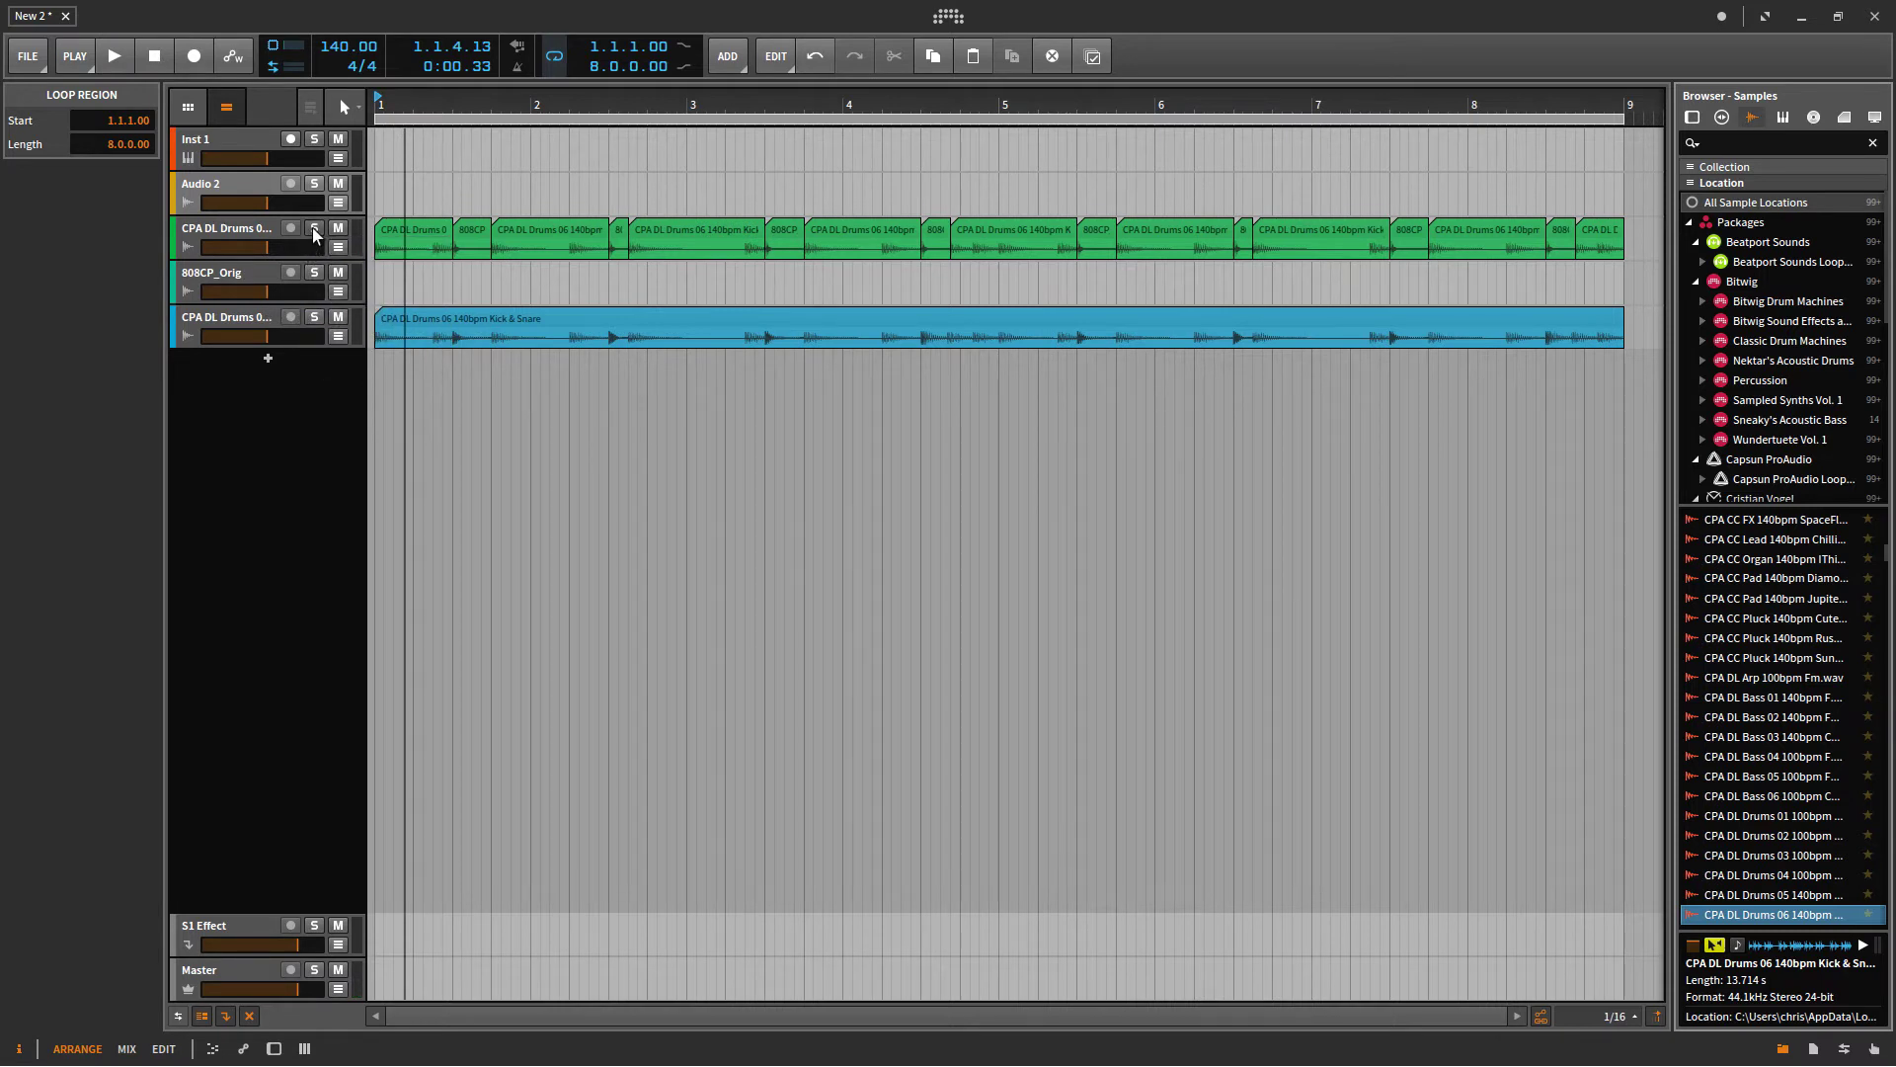
click(130, 57)
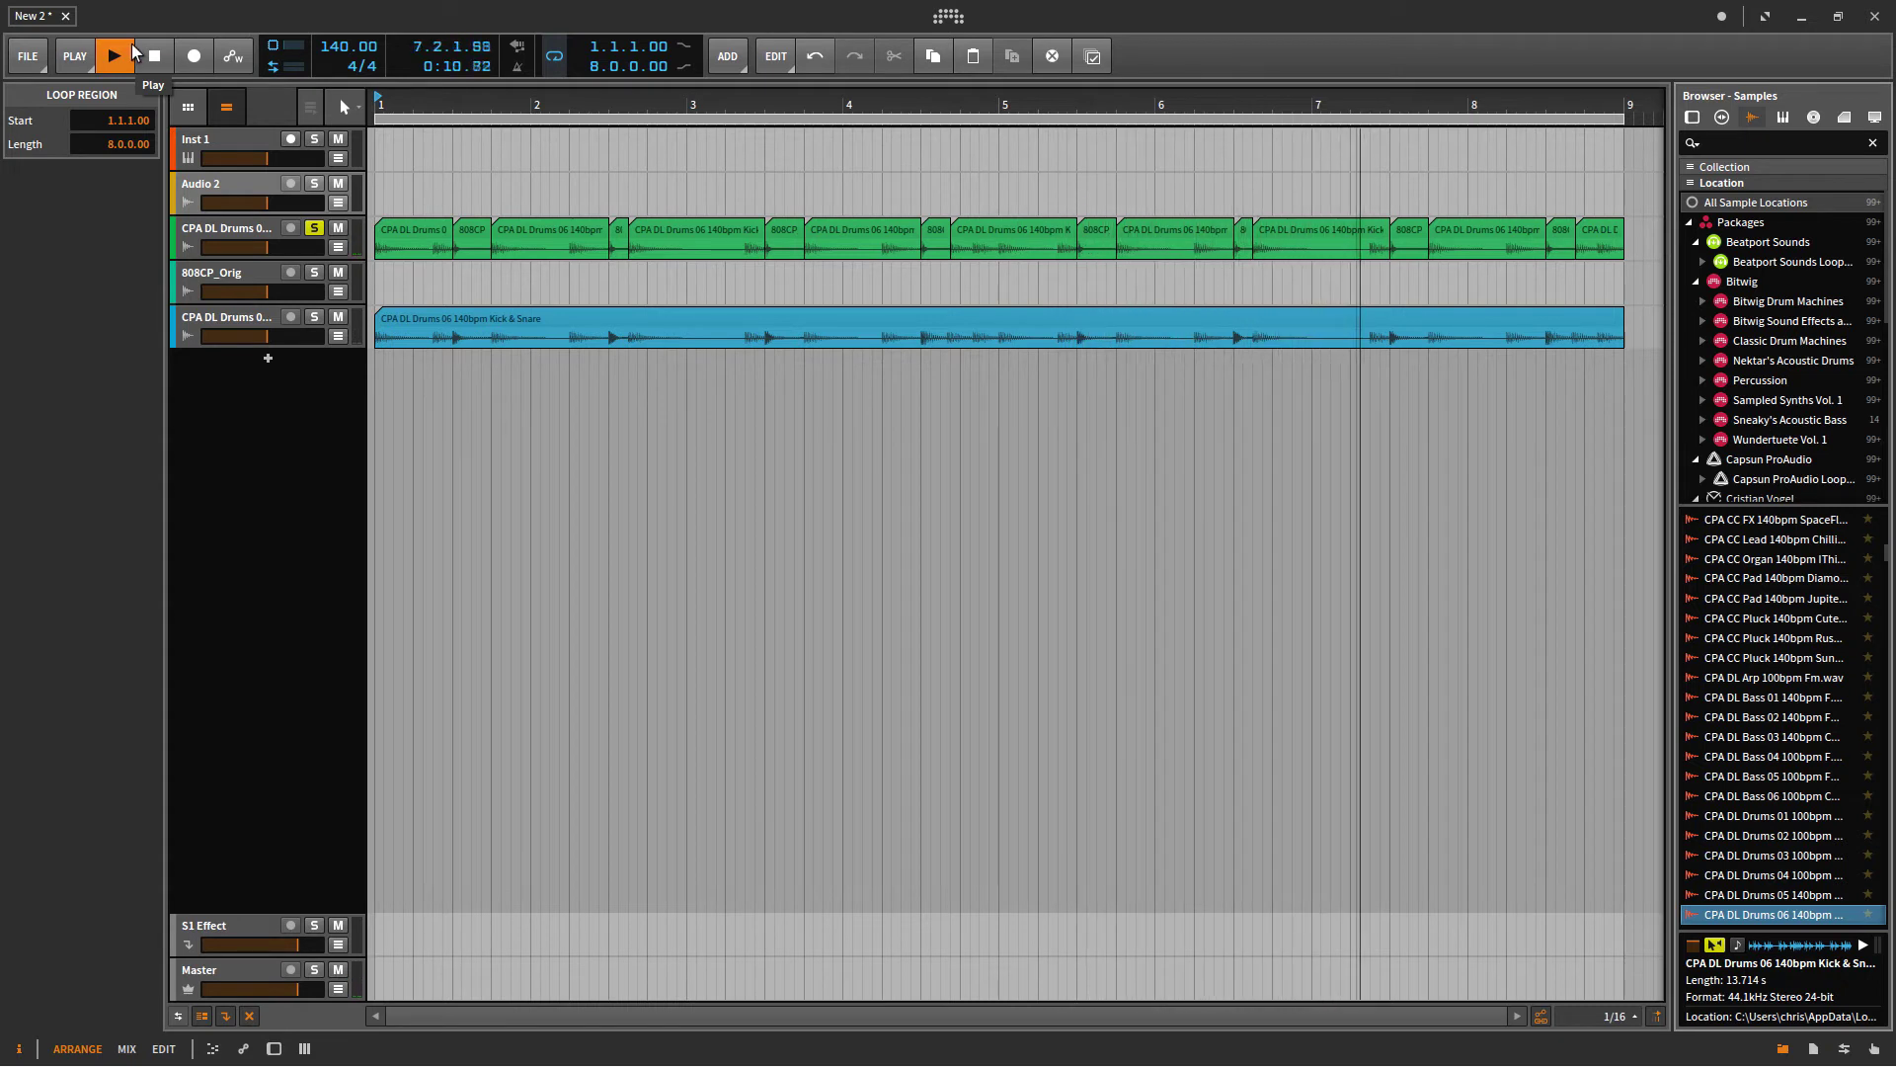
click(155, 56)
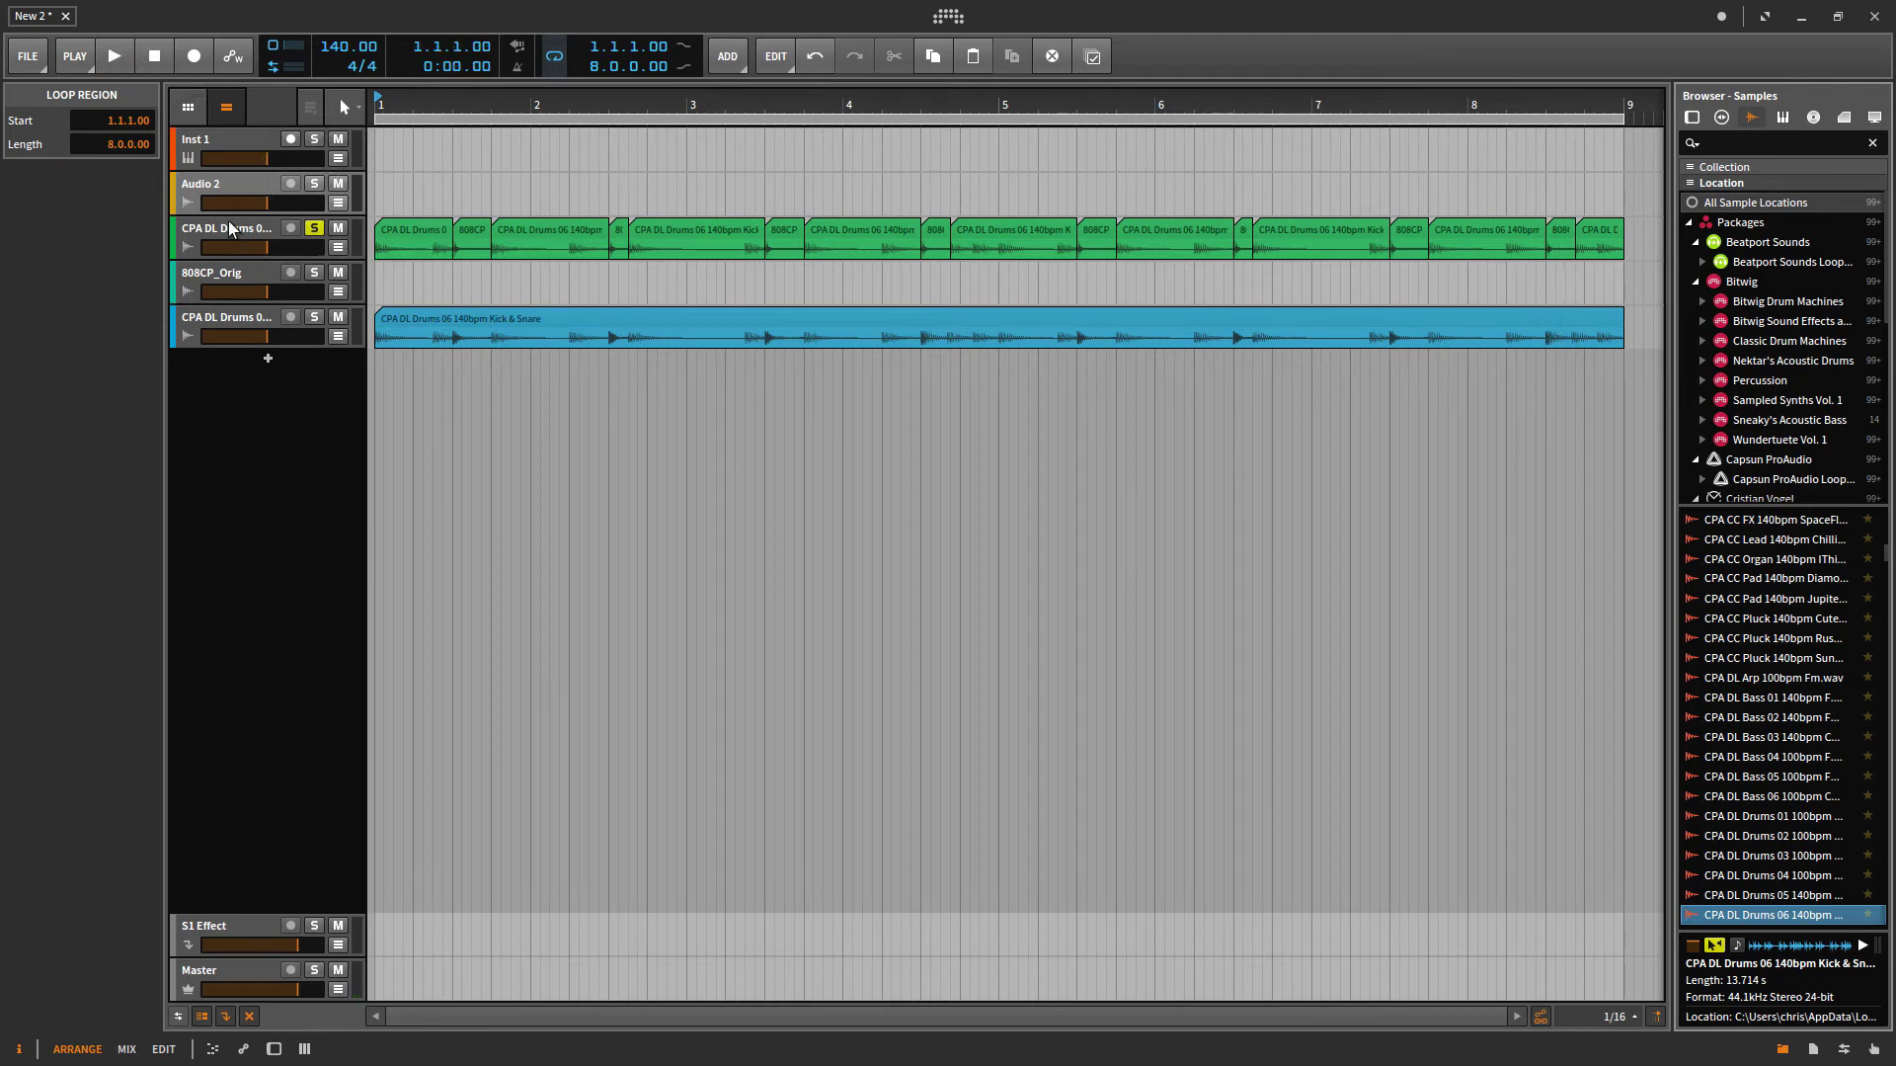
- Rename the edited drum loop track as DRUM KICK + CLAP
click(229, 225)
right_click(230, 225)
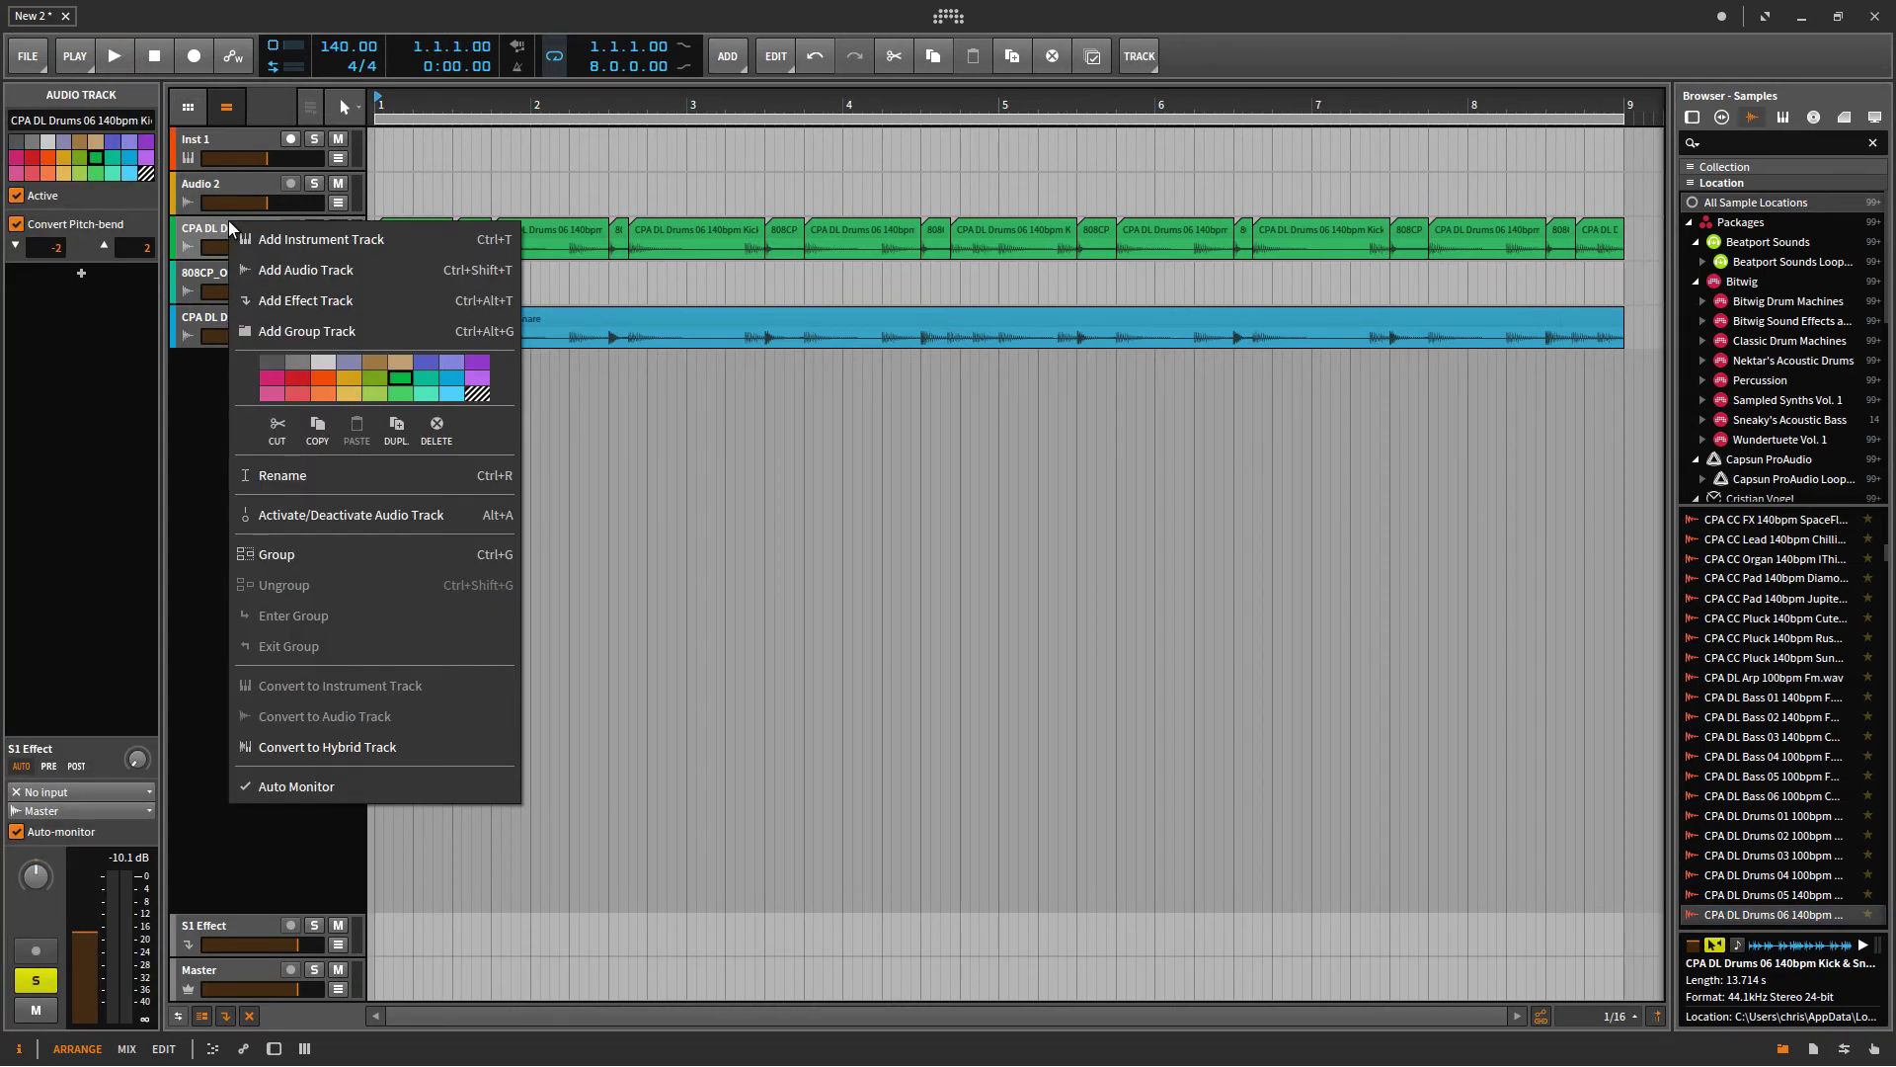
click(292, 478)
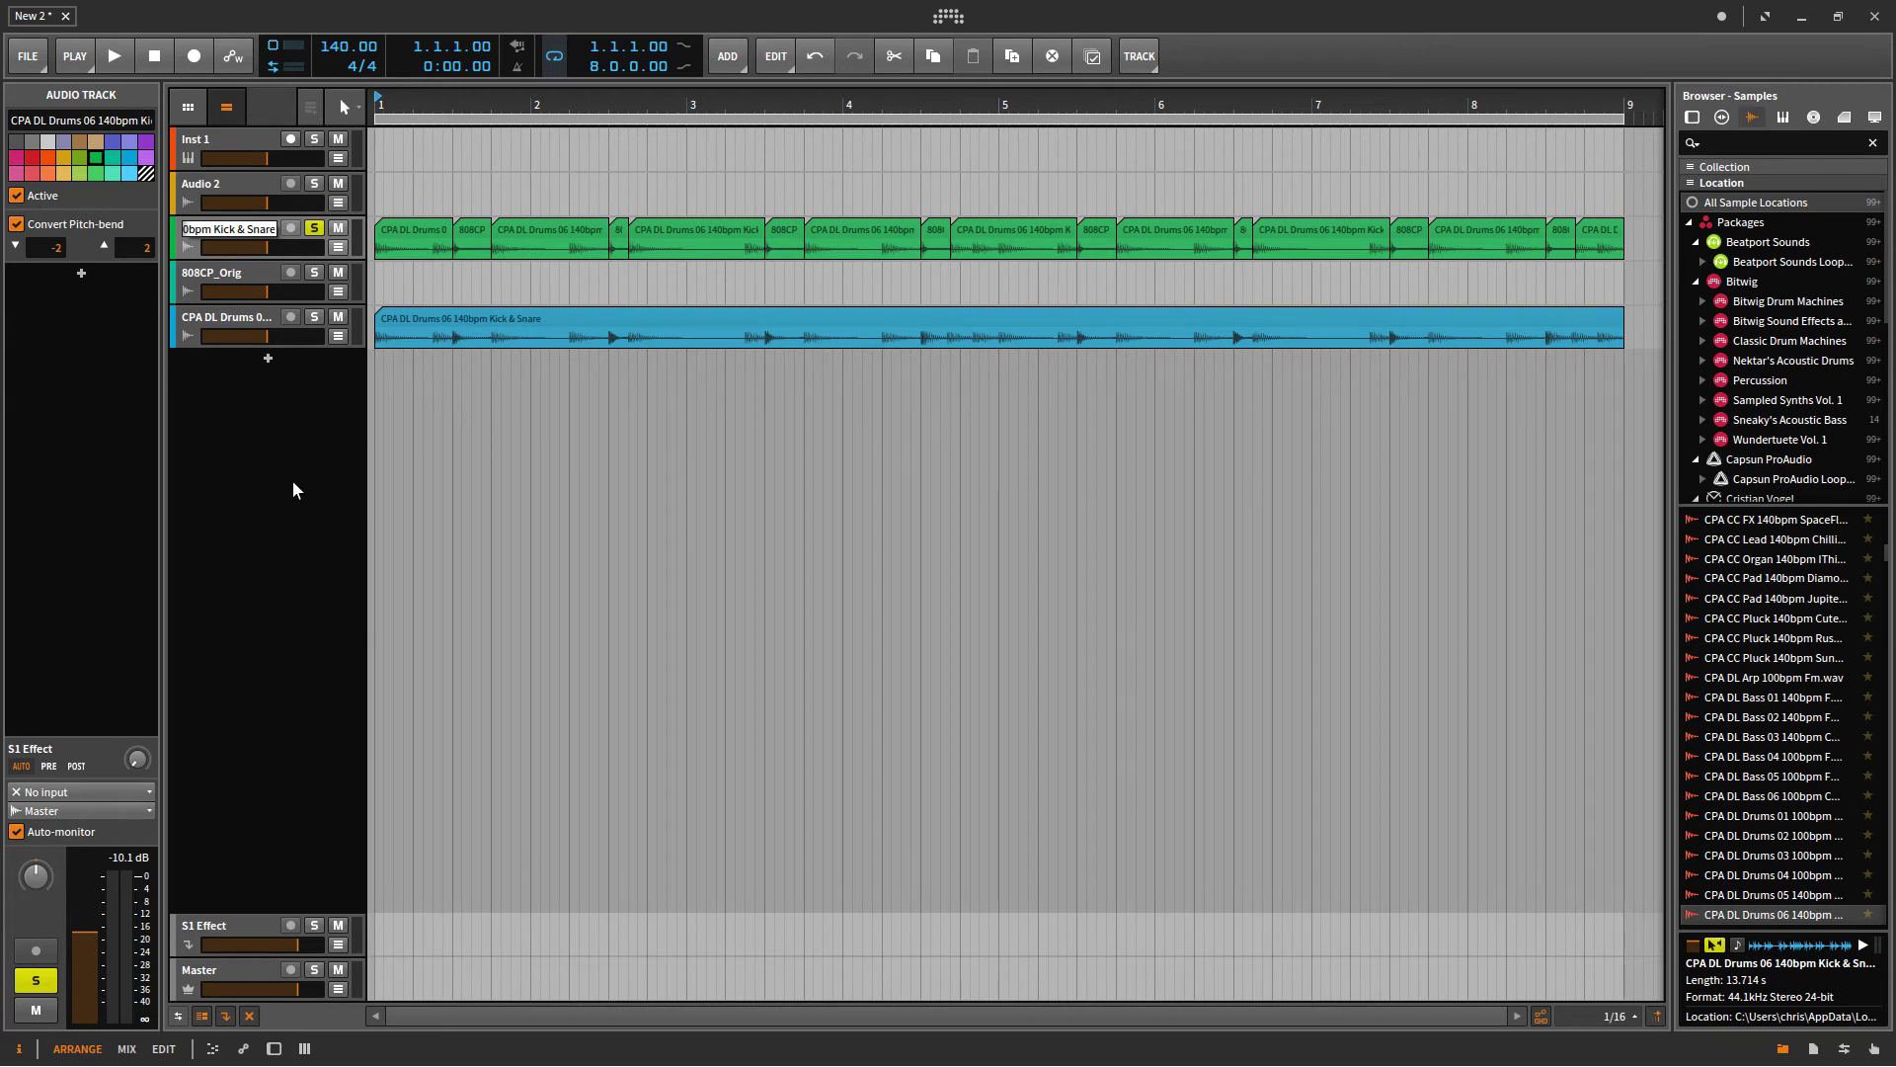
text(DRUM KICK + CLAP)
key(Return)
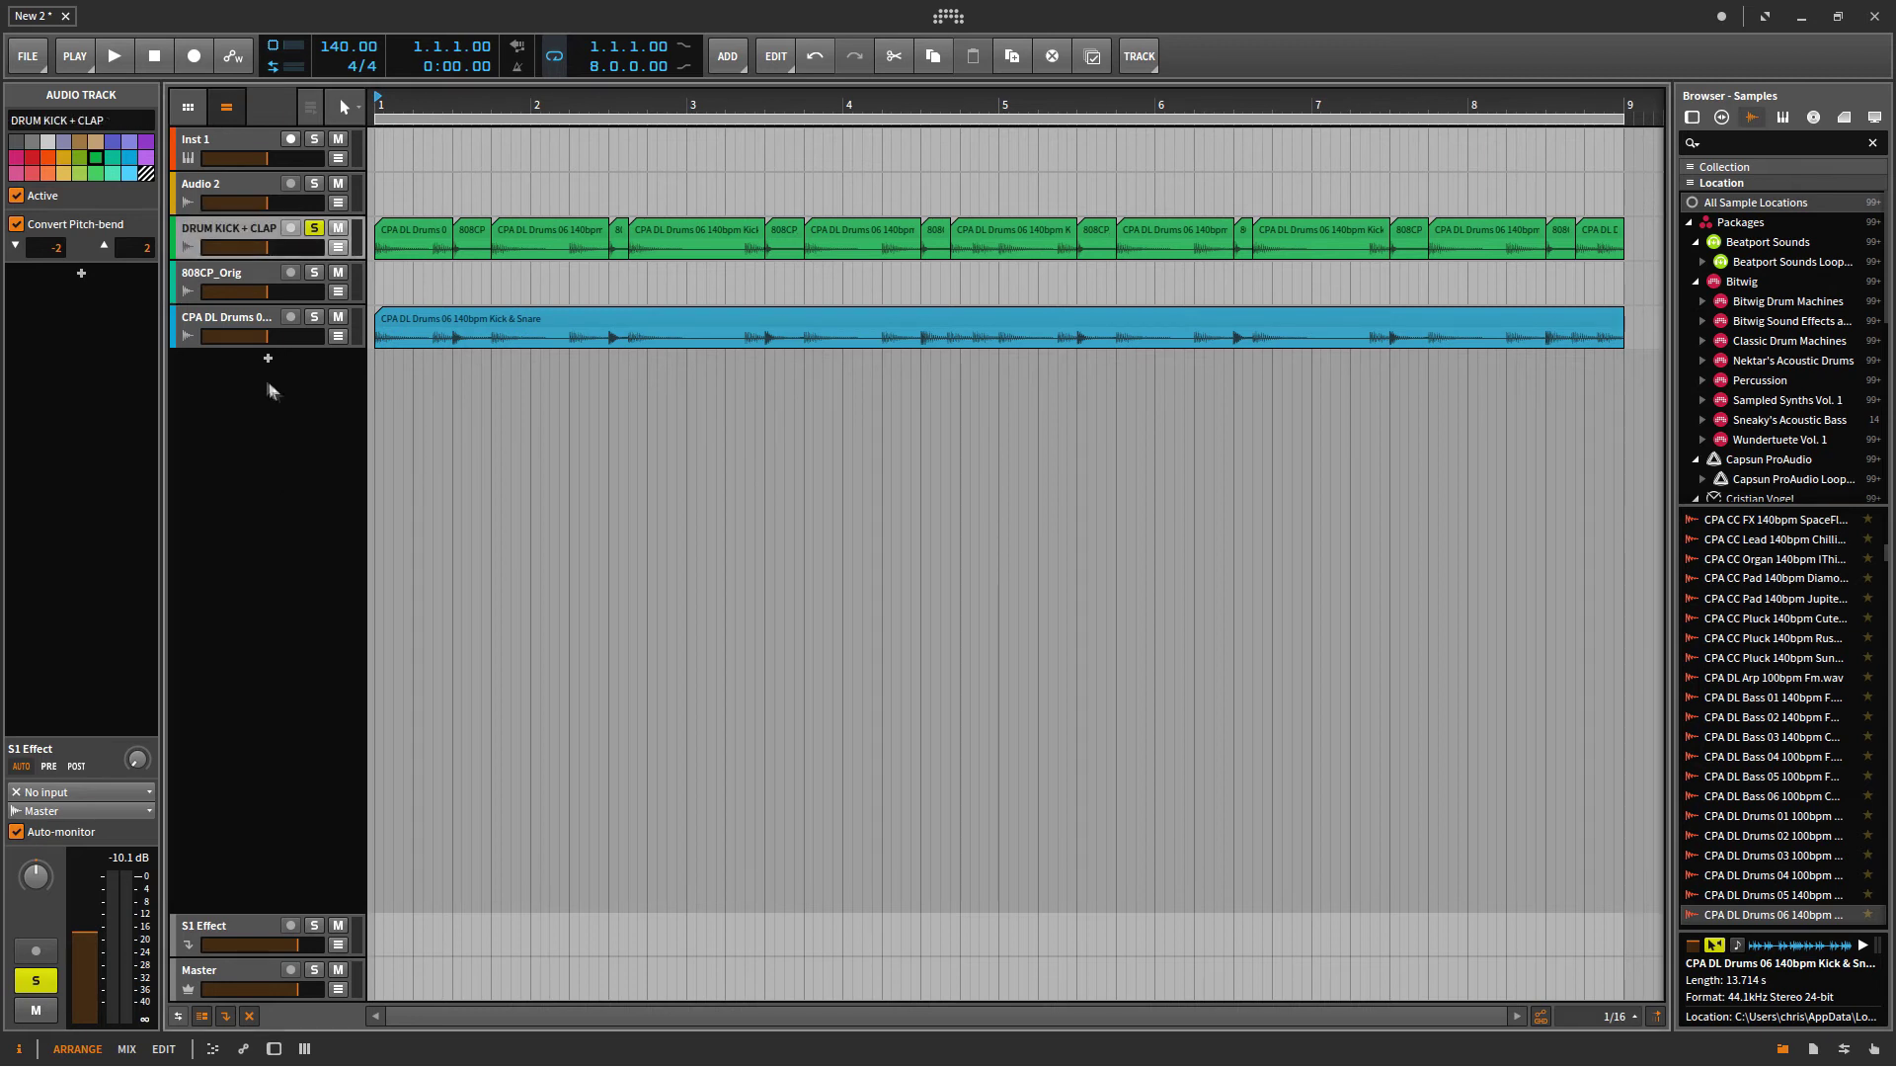
- Compare DRUM KICK + CLAP with the original loop by switching the solo between the two tracks during playback
click(114, 56)
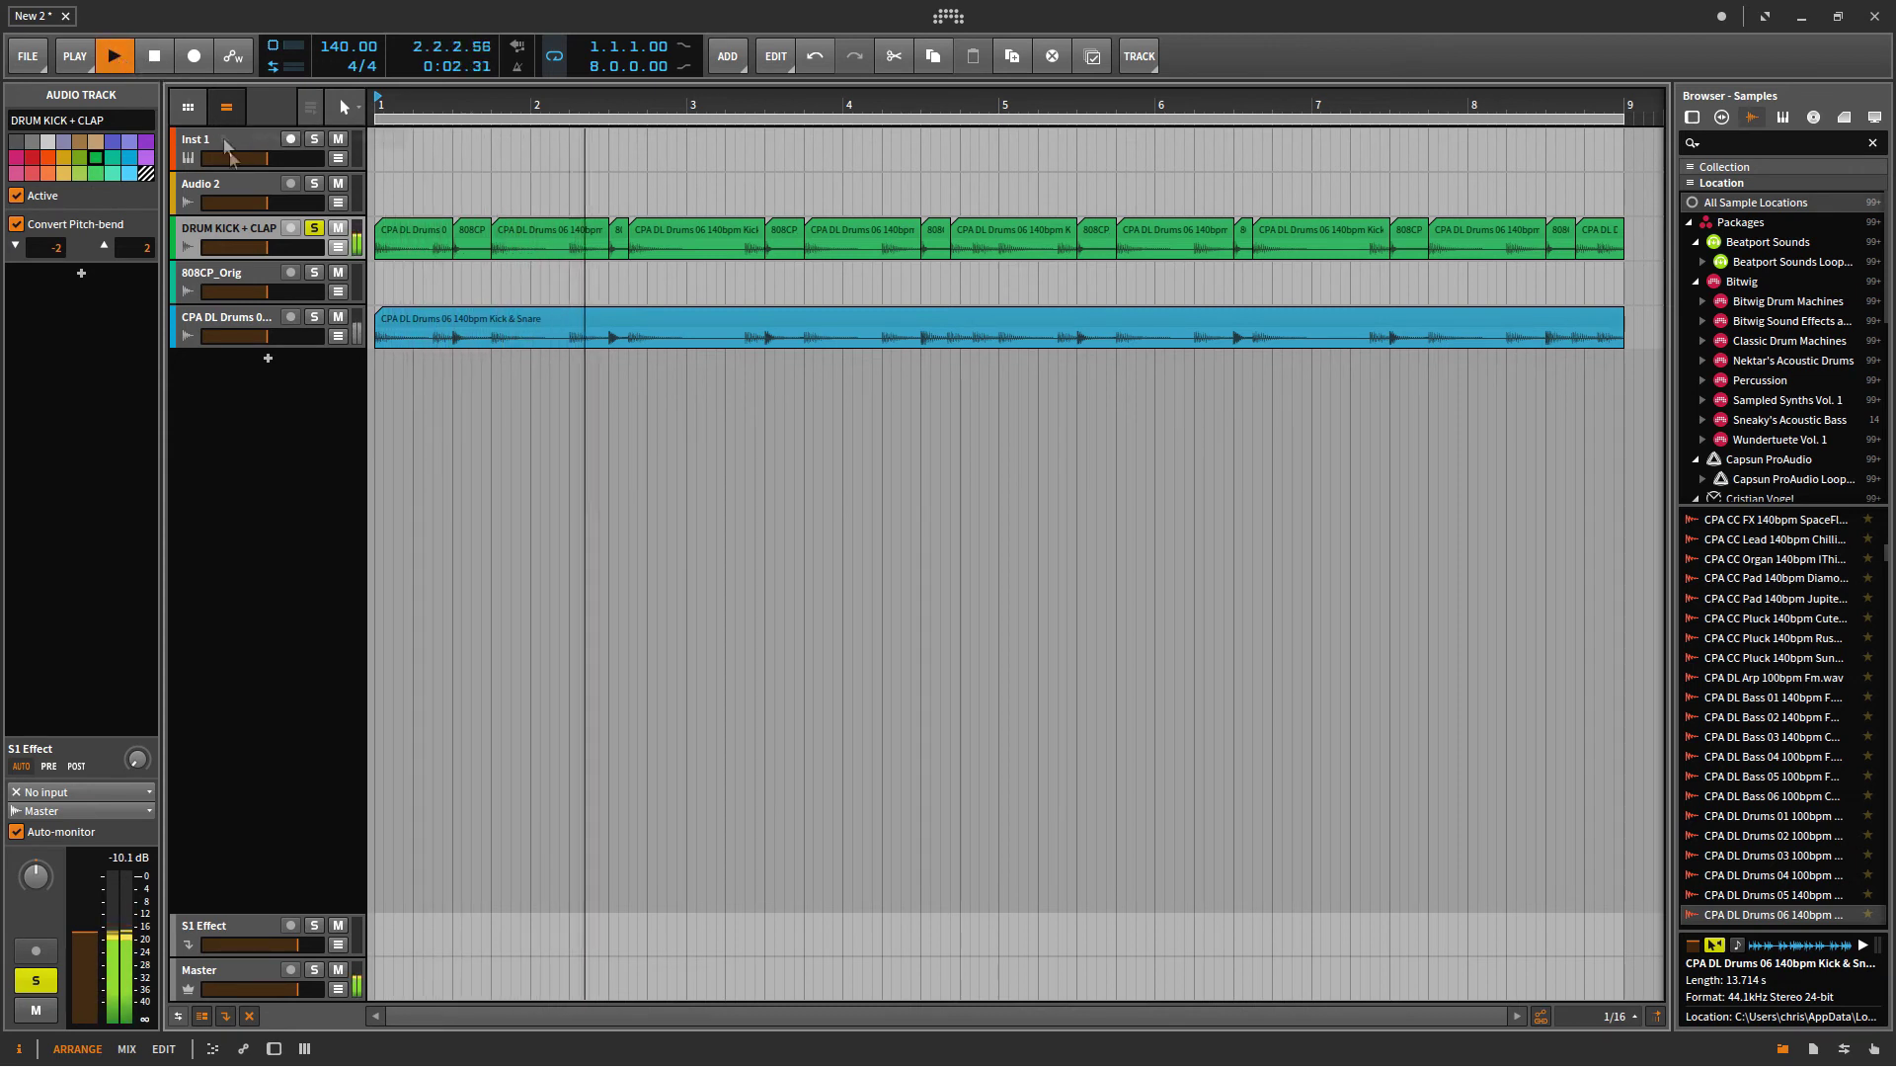
click(315, 317)
click(315, 318)
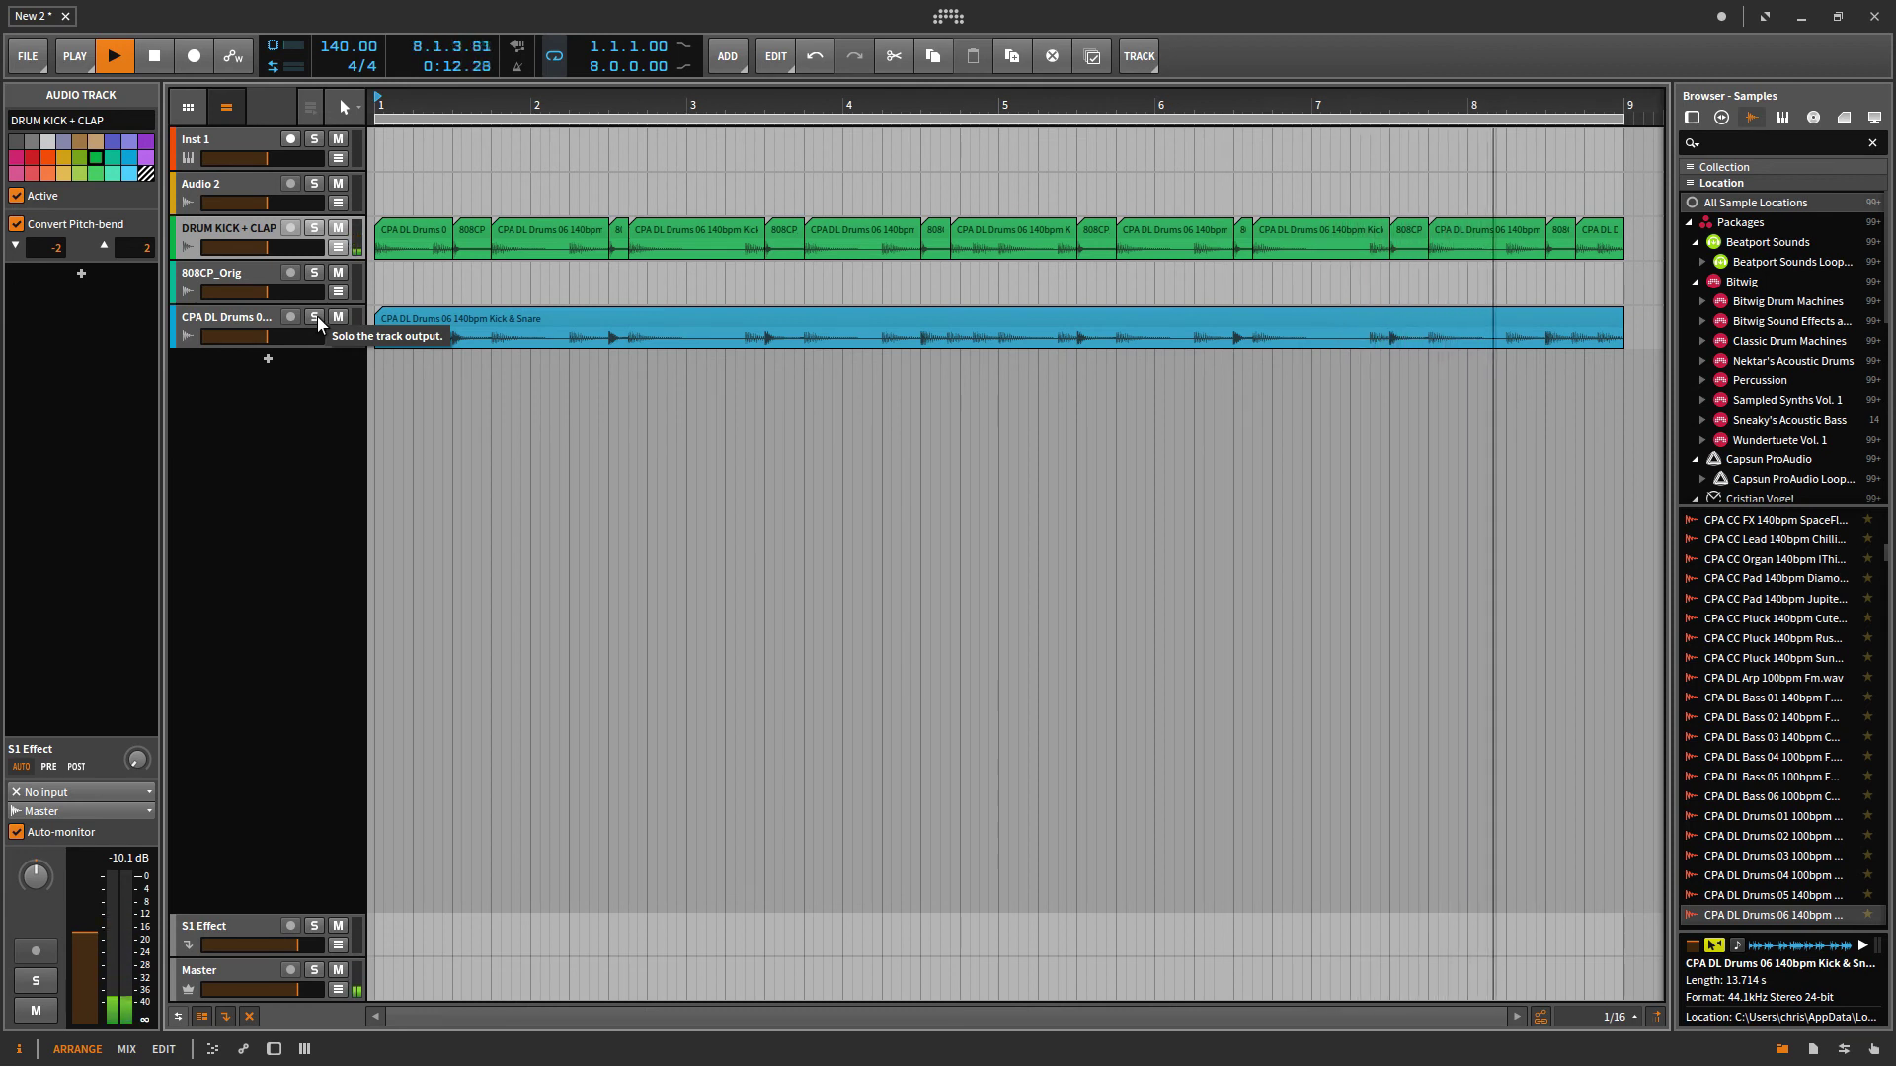
click(315, 317)
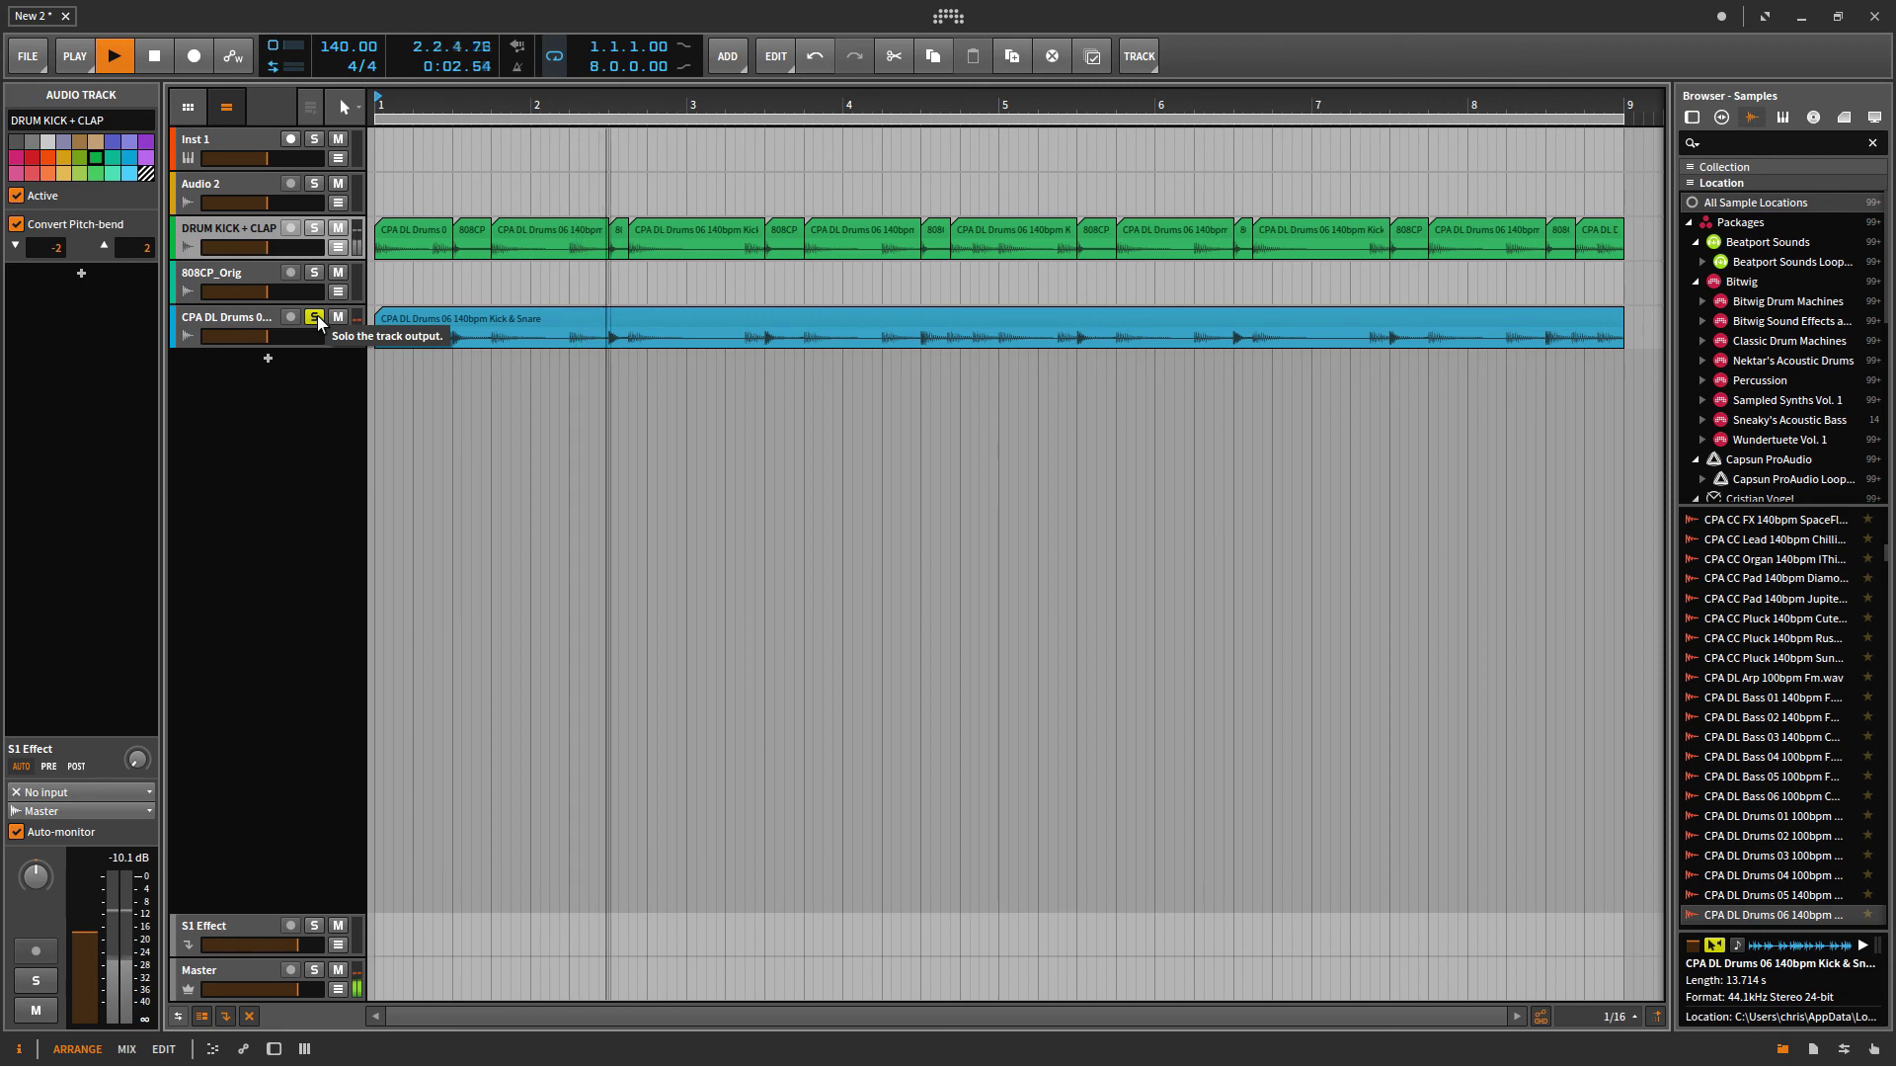
click(316, 317)
click(315, 229)
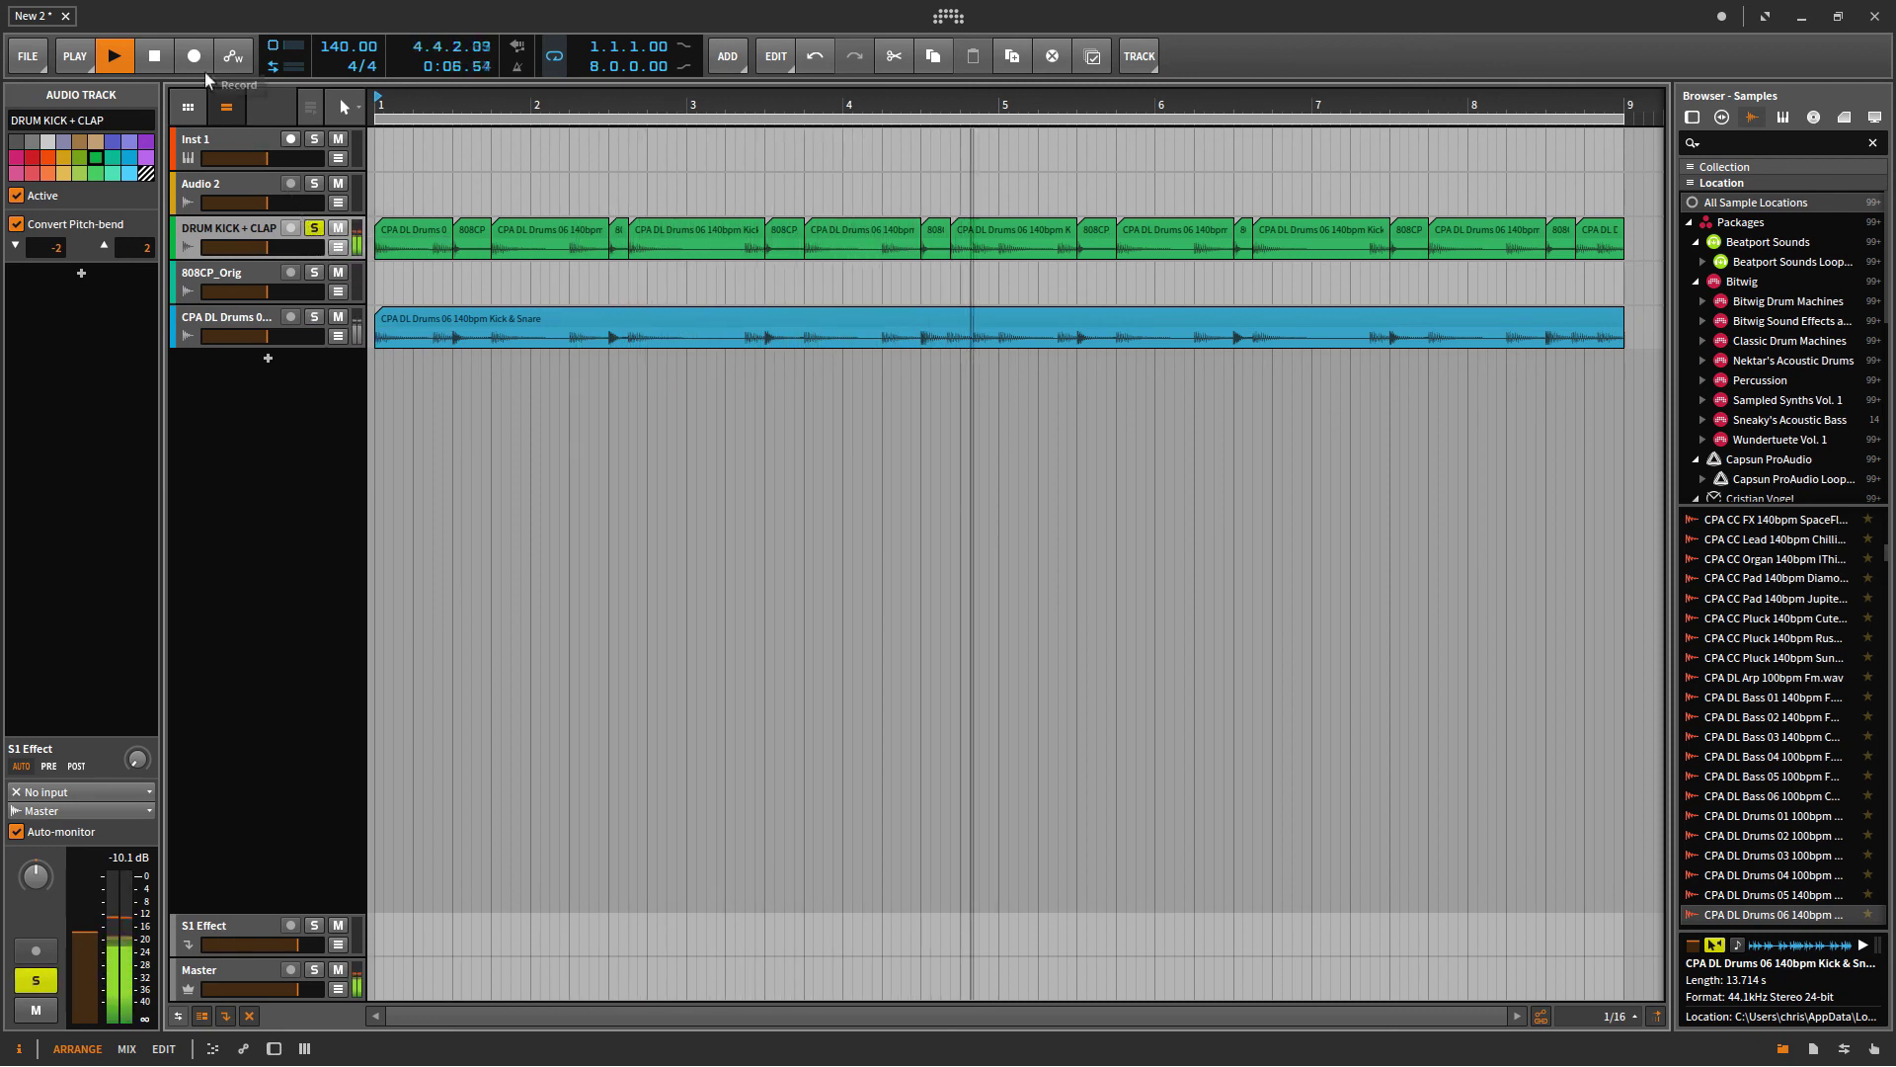
click(154, 57)
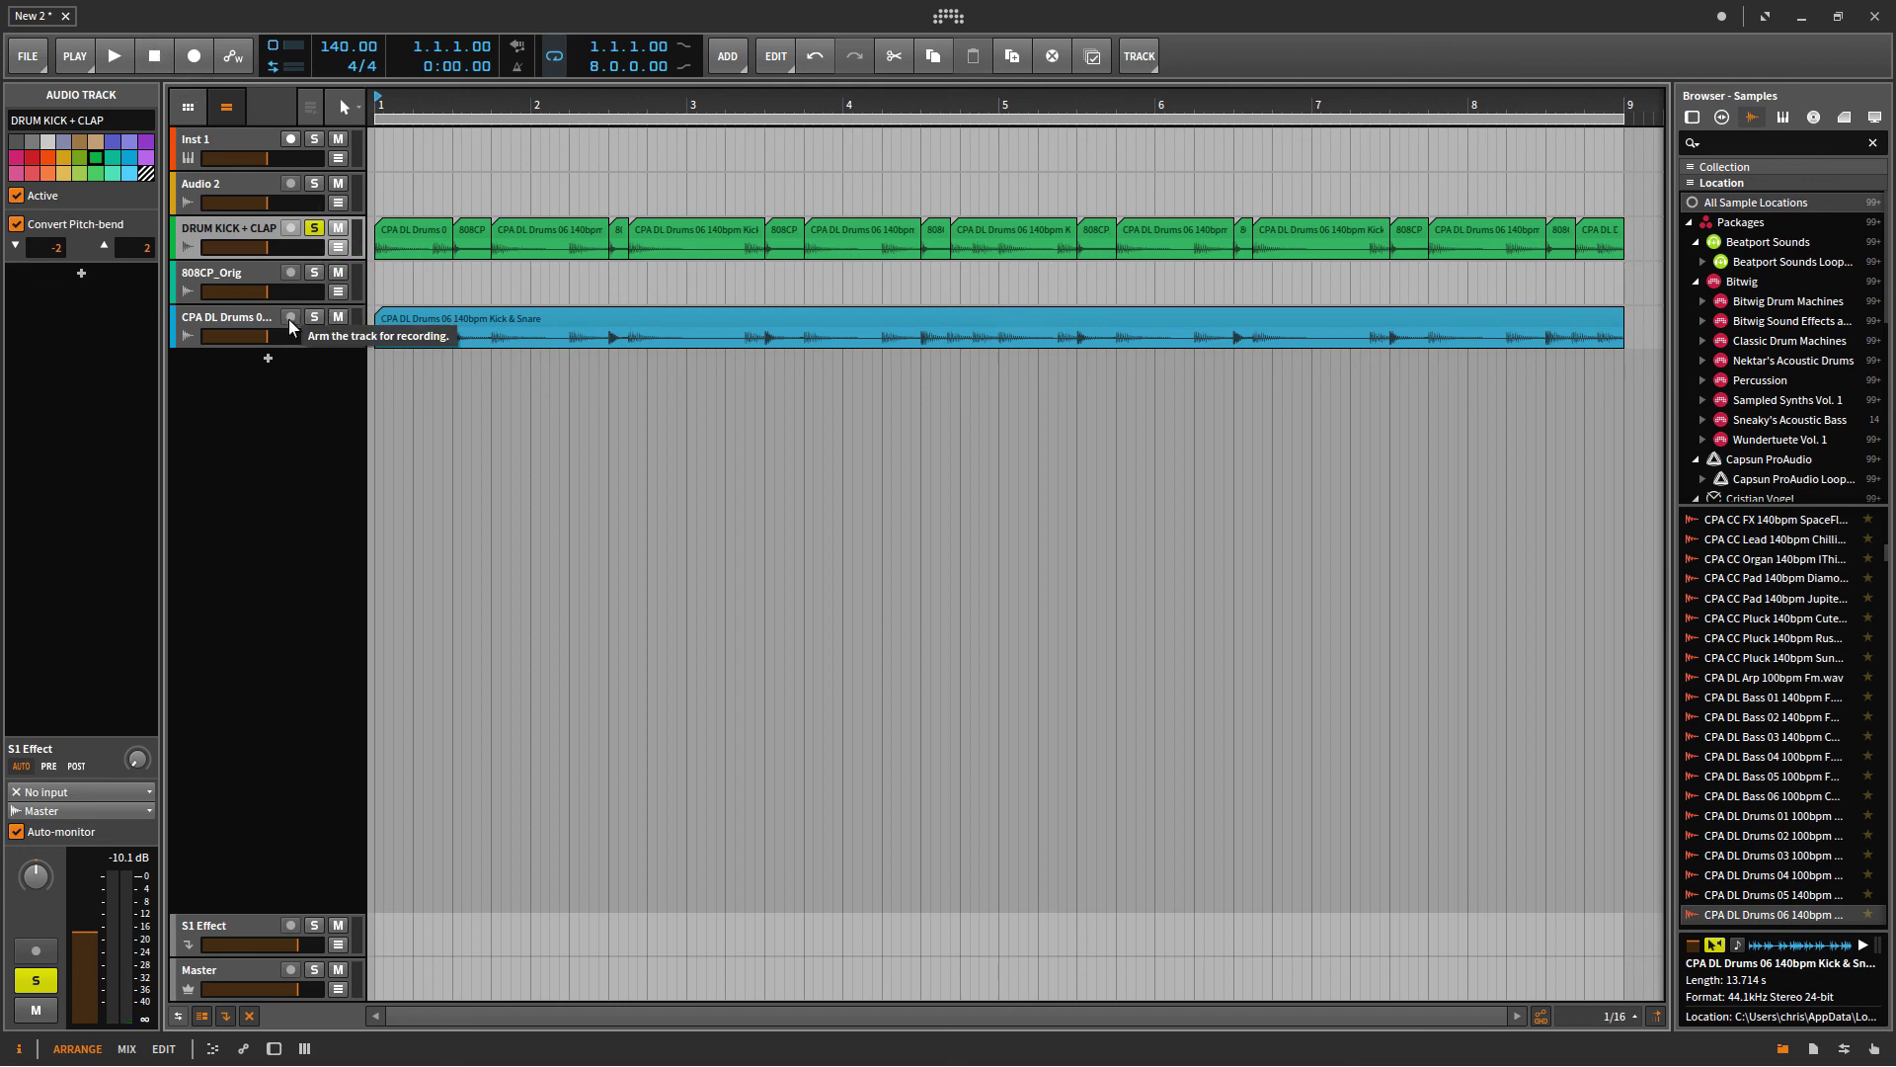